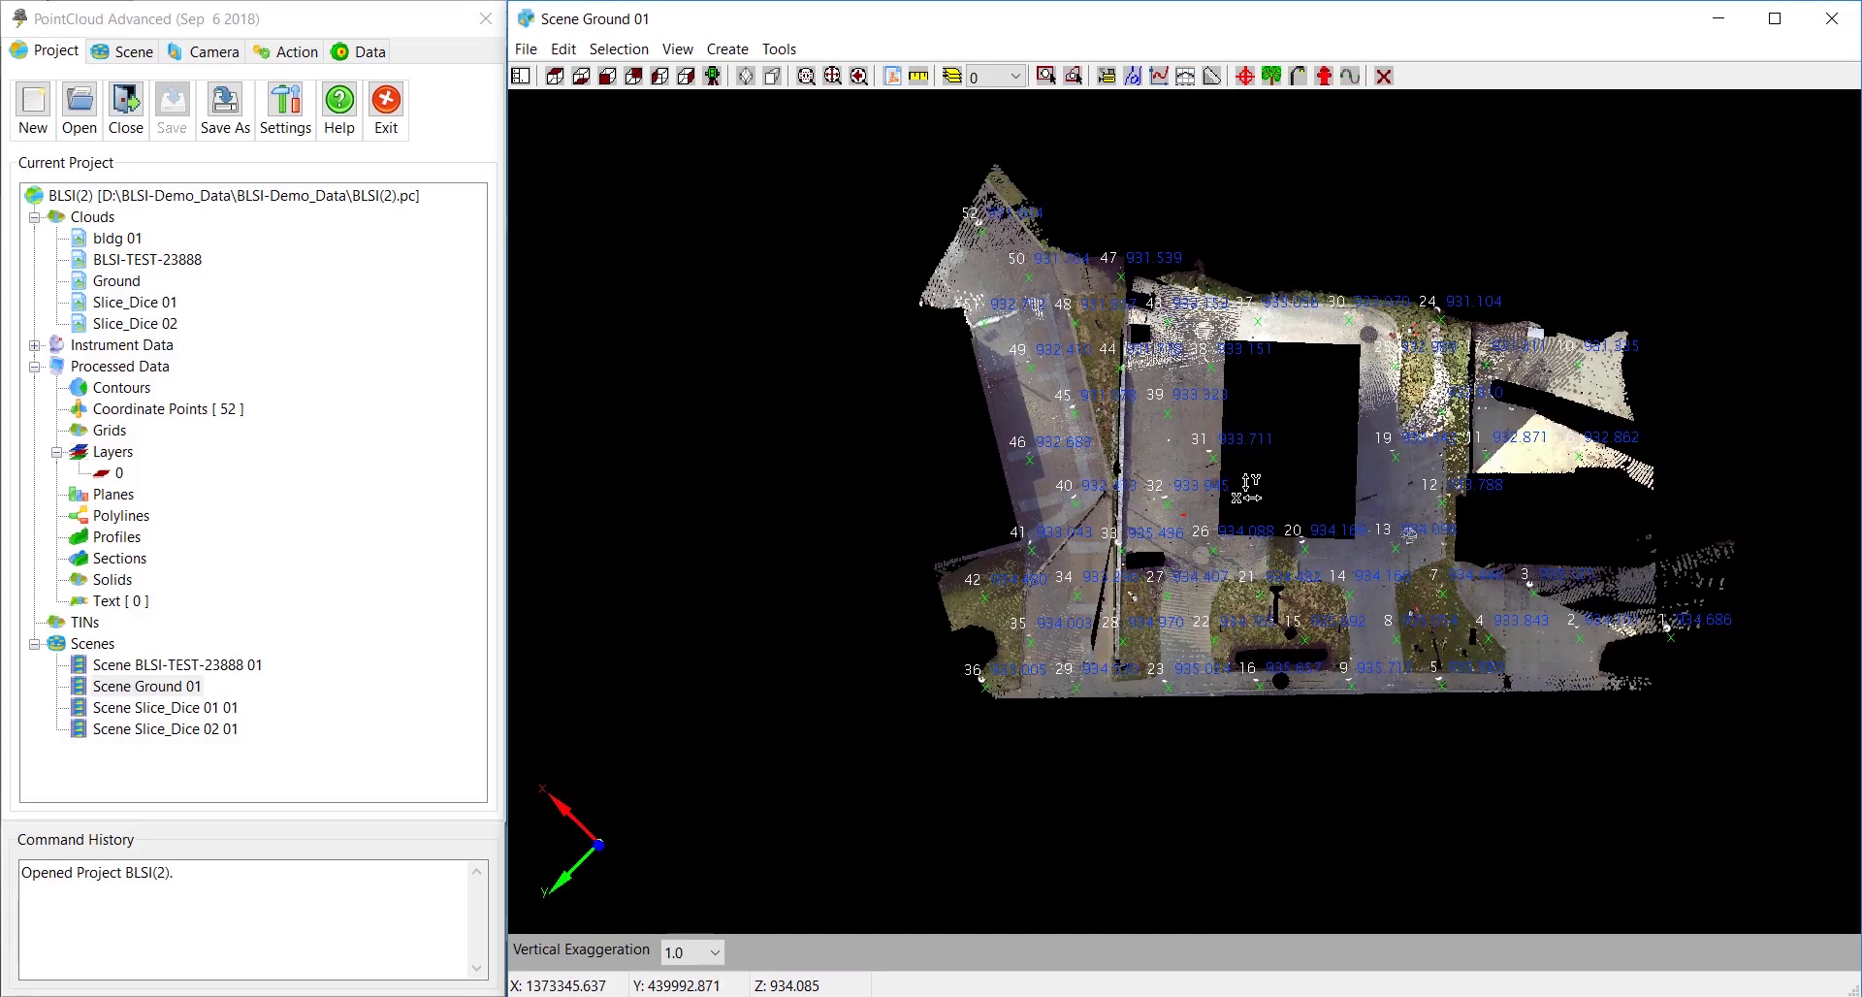
# Step: Delete all 52 coordinate points from the project, leaving the ground cloud without point labels
pyautogui.moveTo(1248, 486); pyautogui.dragTo(1080, 515)
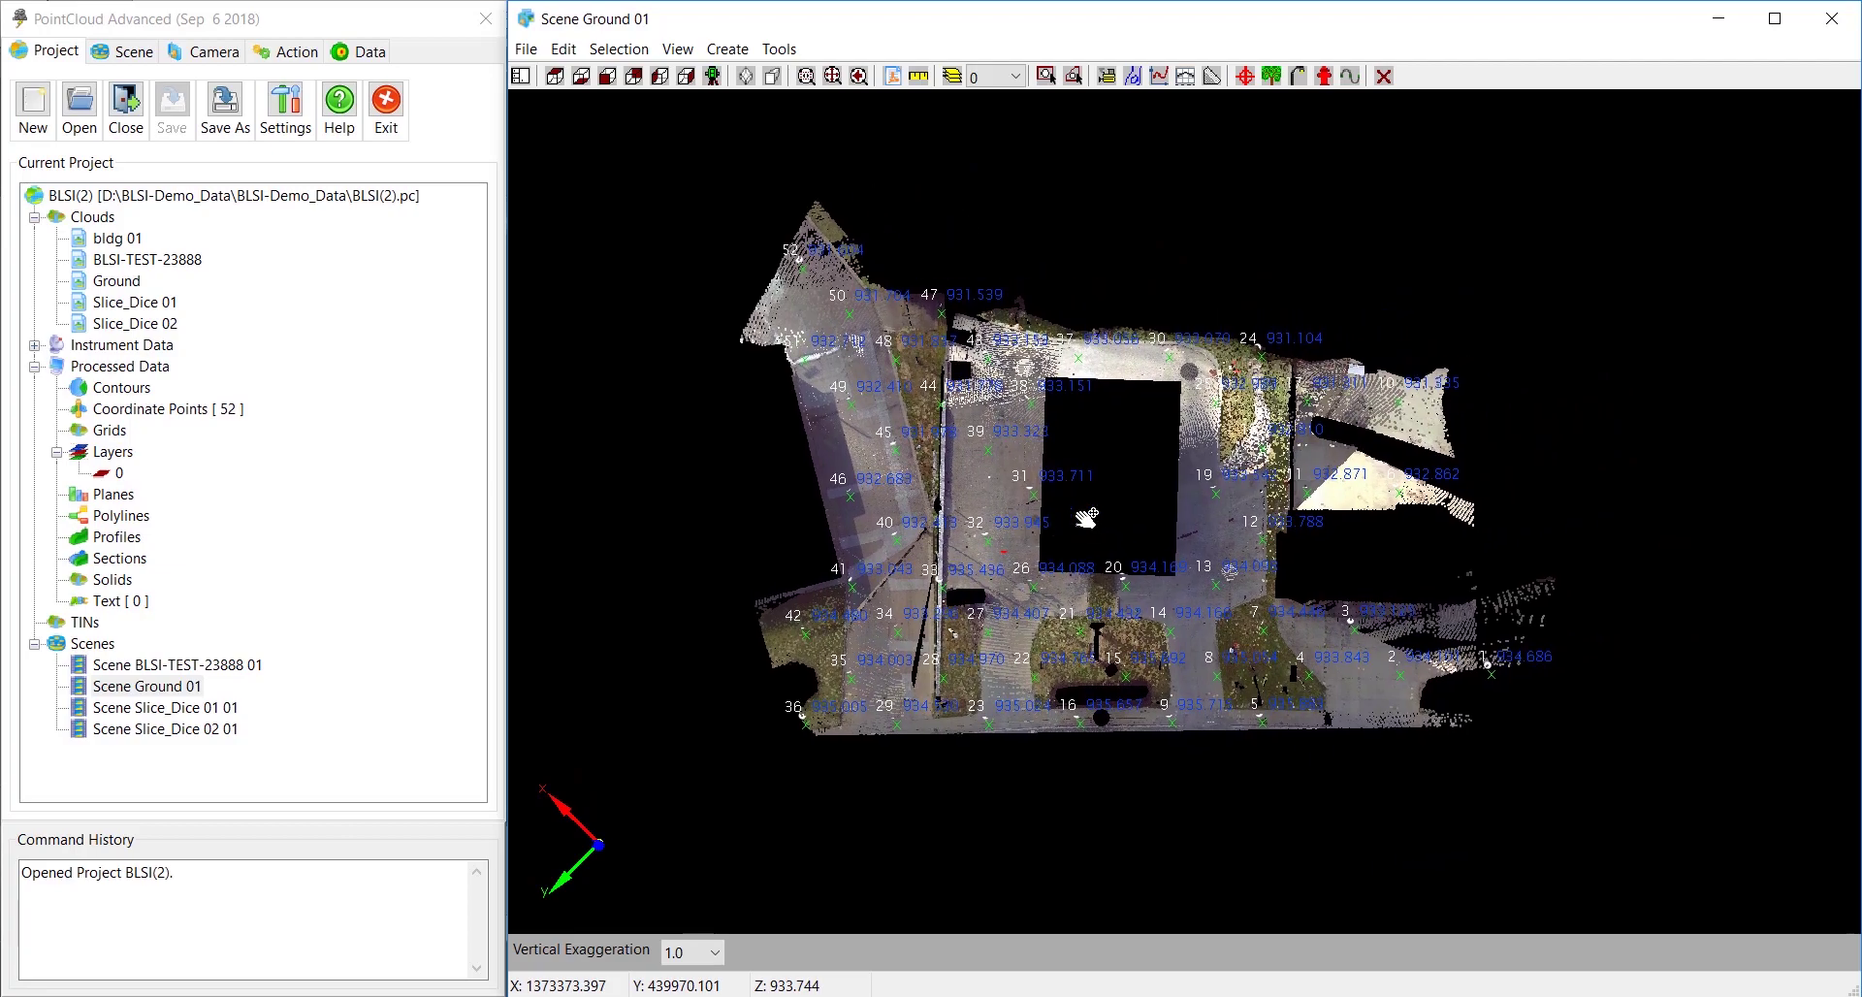
pyautogui.scroll(2, 1086, 518)
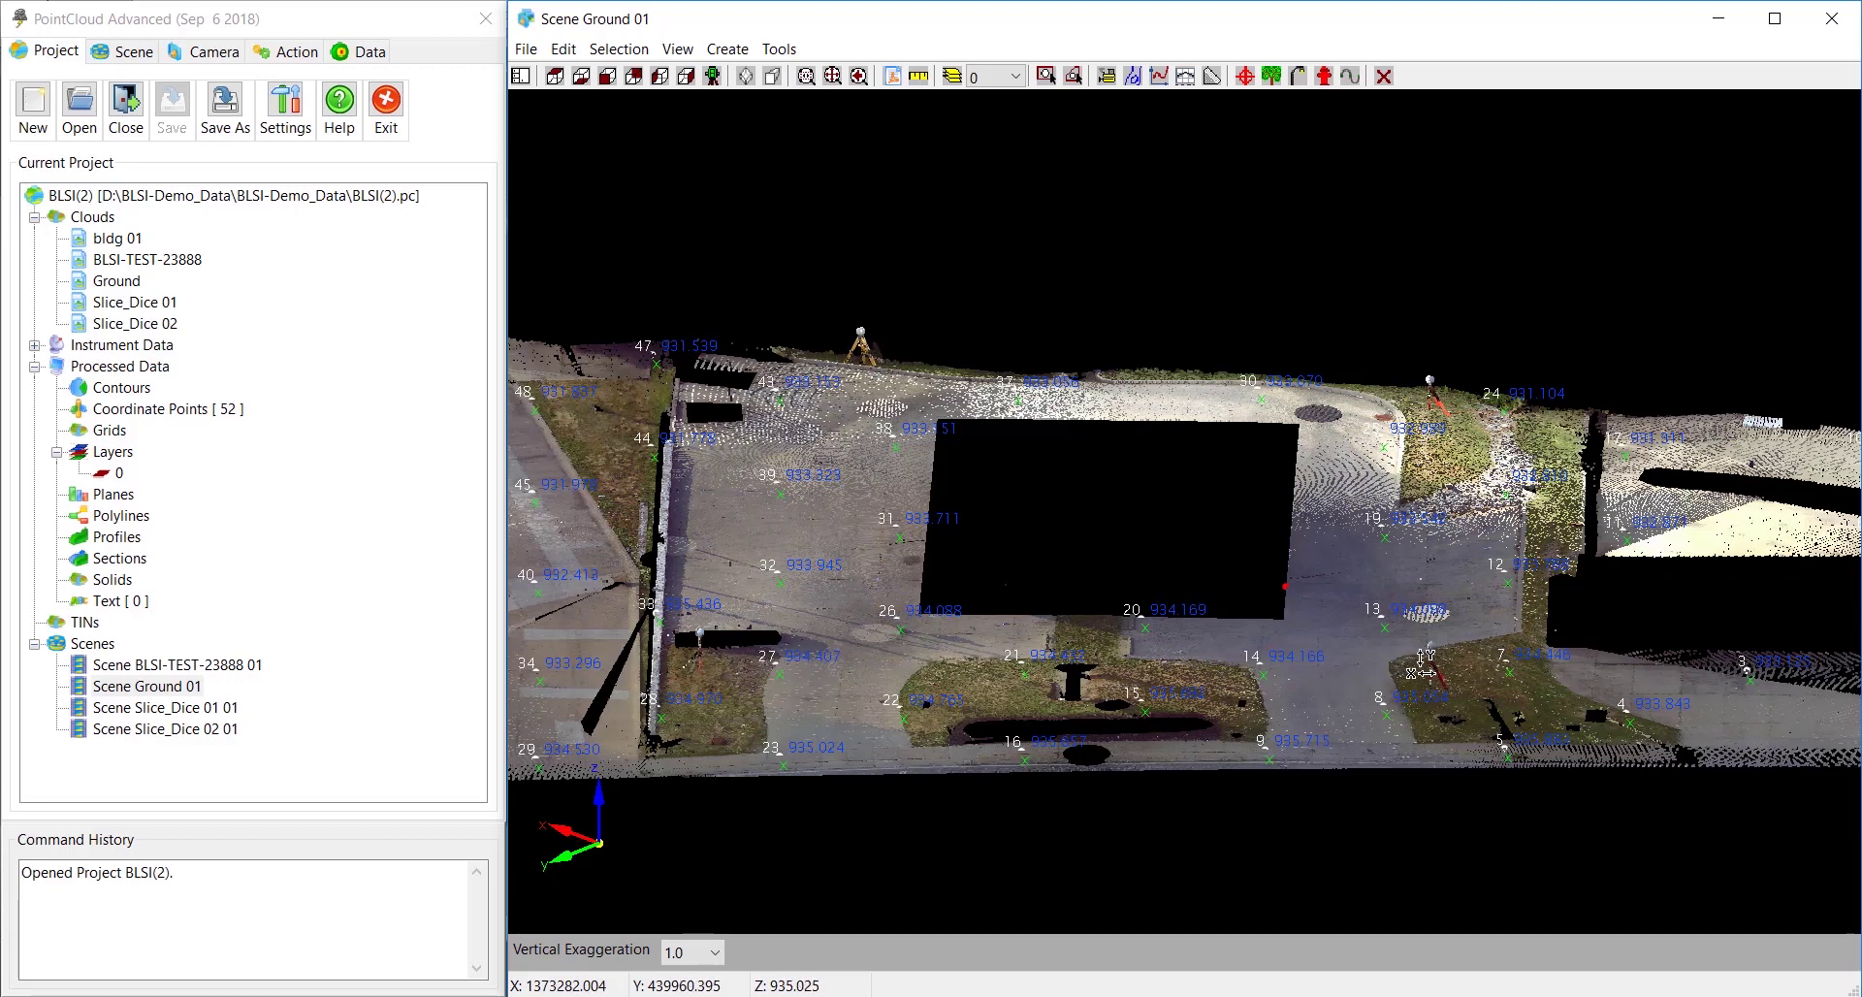
pyautogui.moveTo(1096, 636); pyautogui.dragTo(1099, 669)
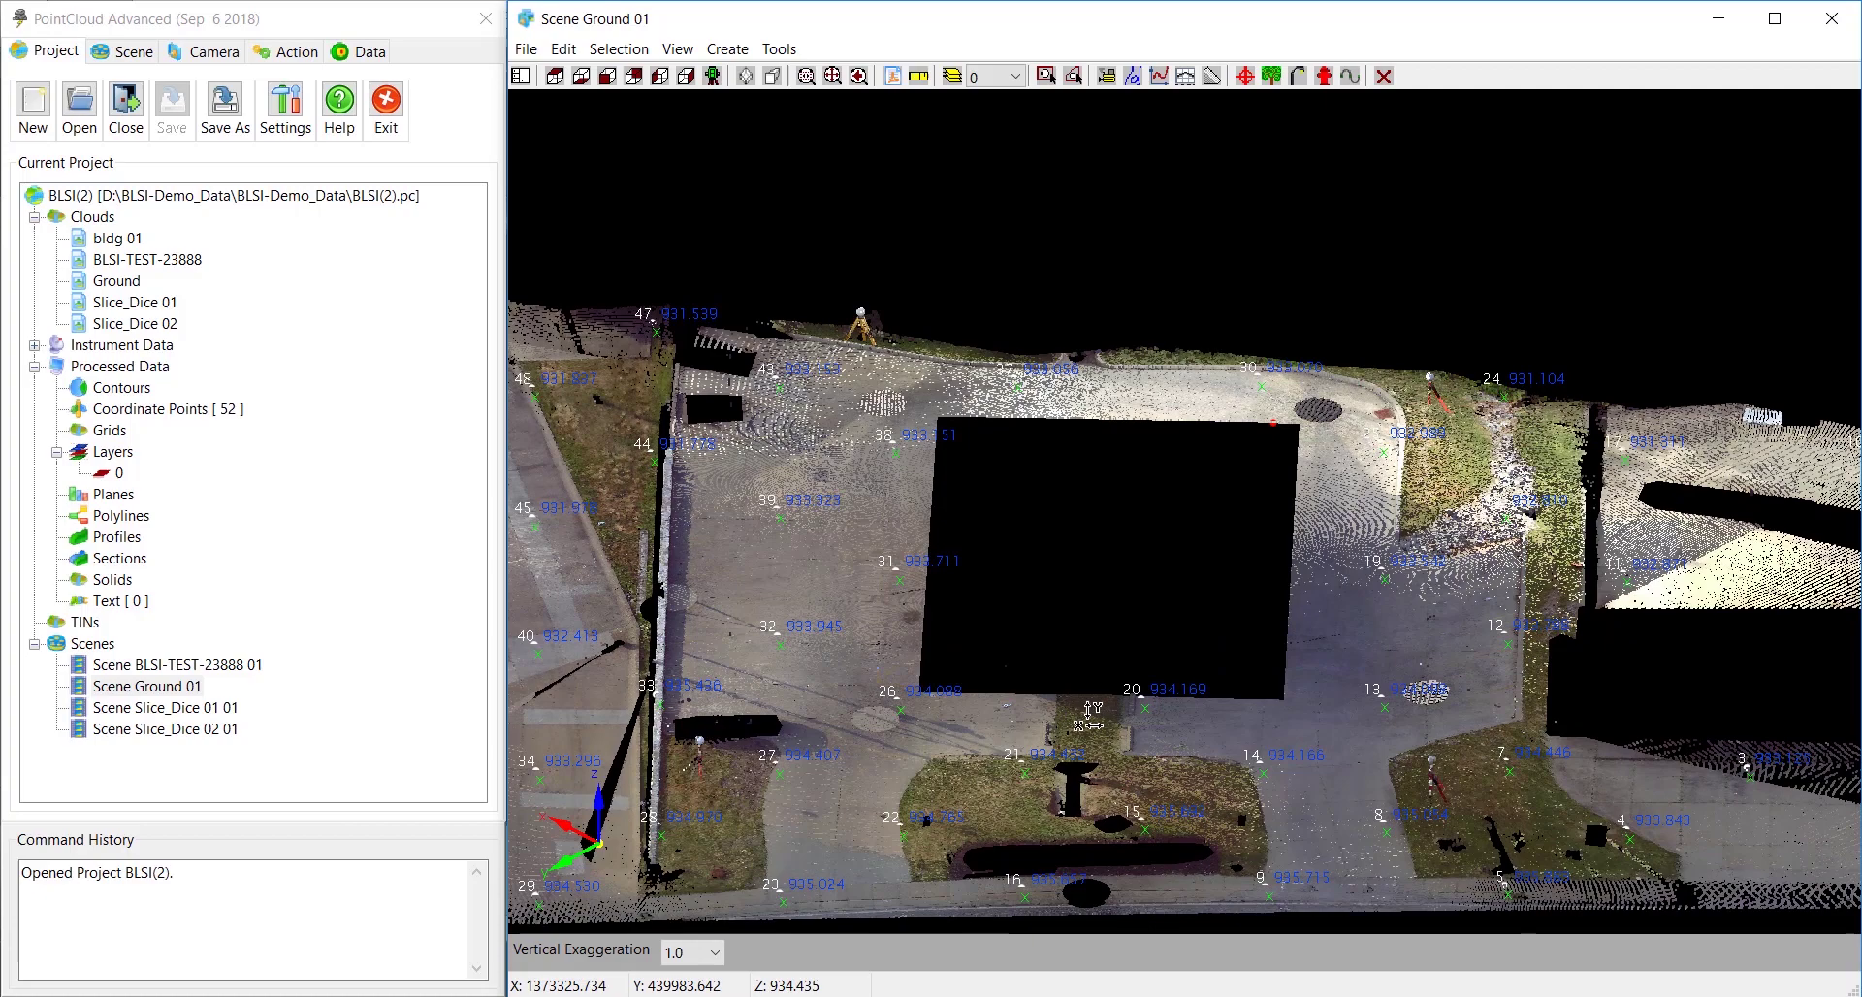
pyautogui.scroll(6, 1099, 669)
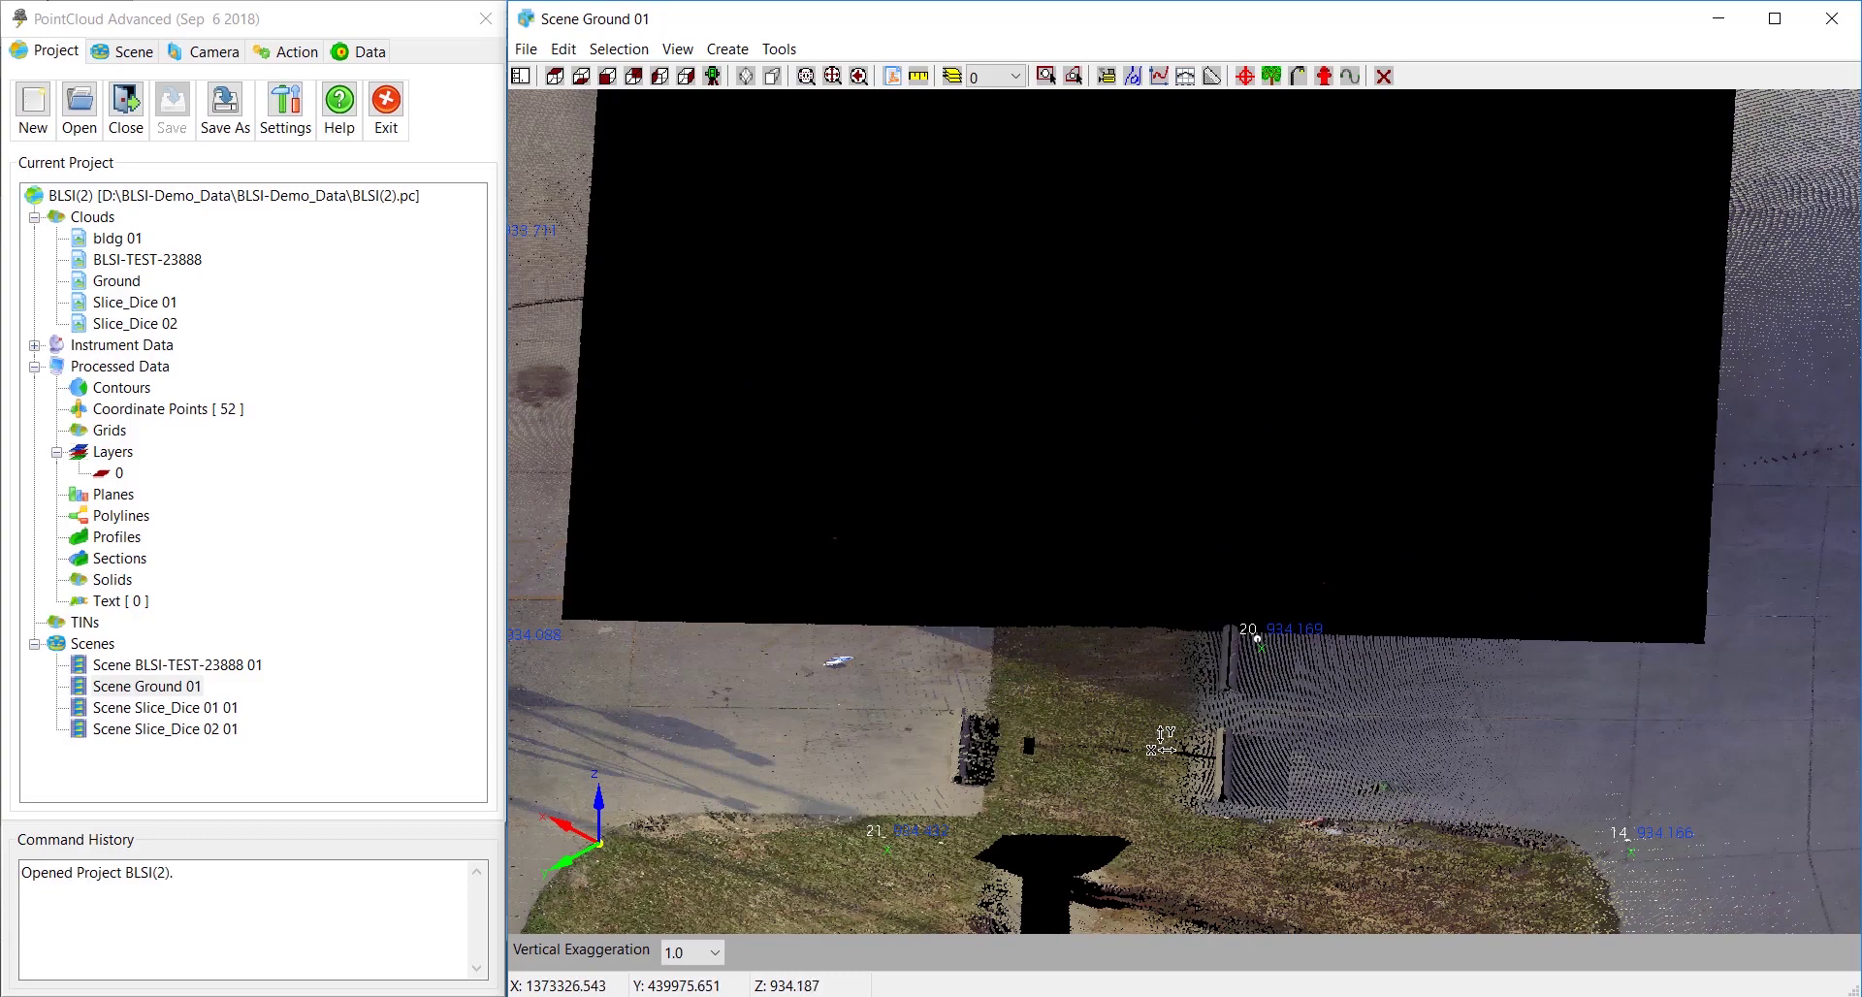
pyautogui.scroll(-4, 1039, 730)
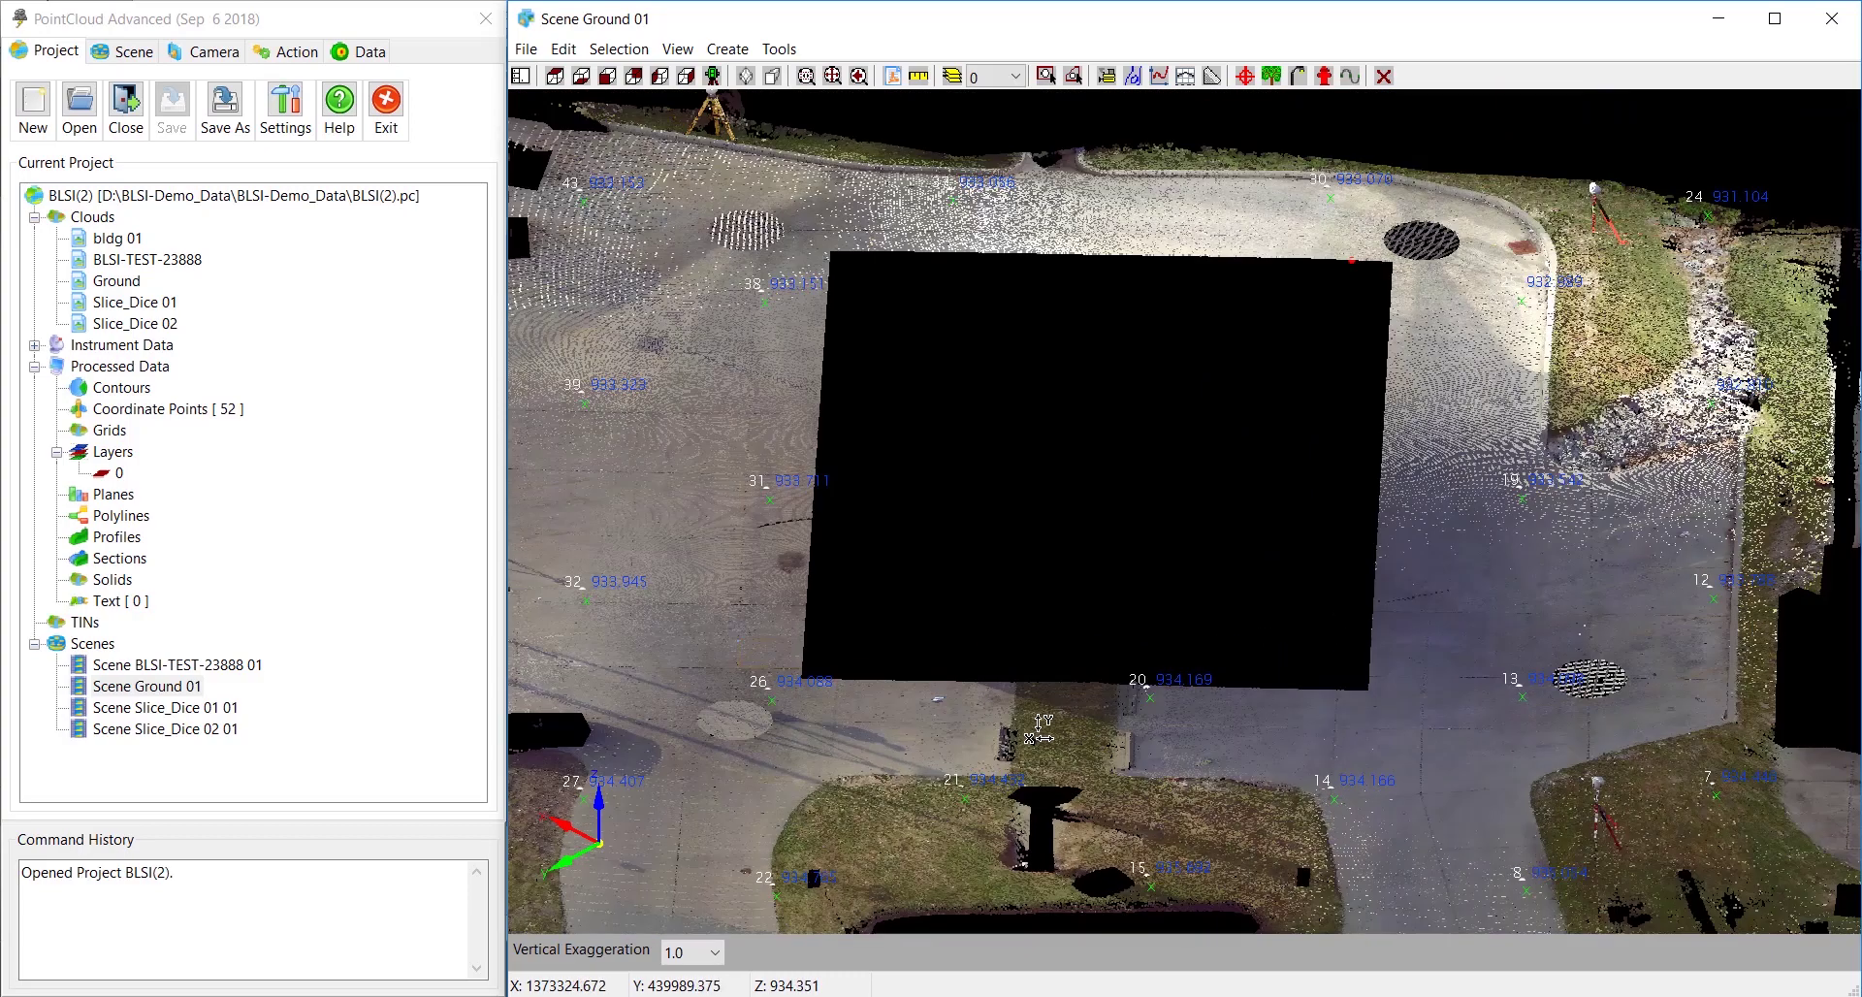
pyautogui.scroll(-1, 1040, 729)
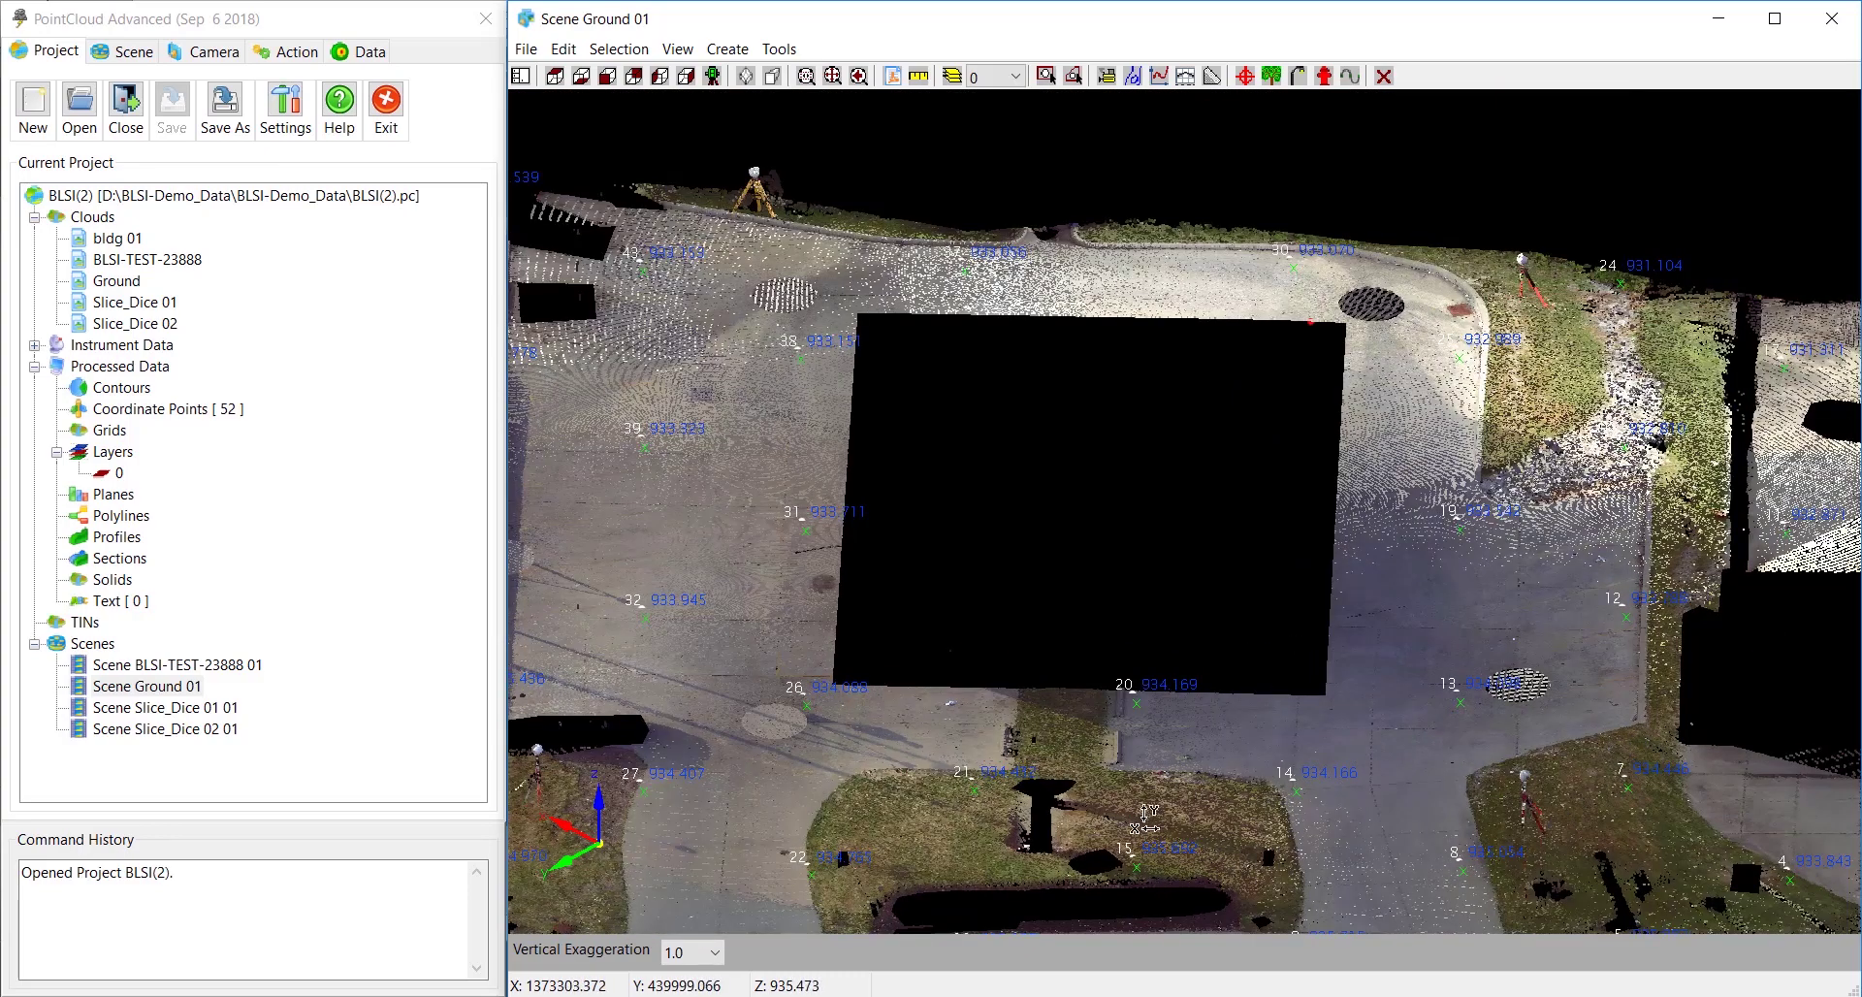
pyautogui.scroll(-1, 1147, 818)
pyautogui.moveTo(1081, 785); pyautogui.dragTo(1041, 700, button='middle')
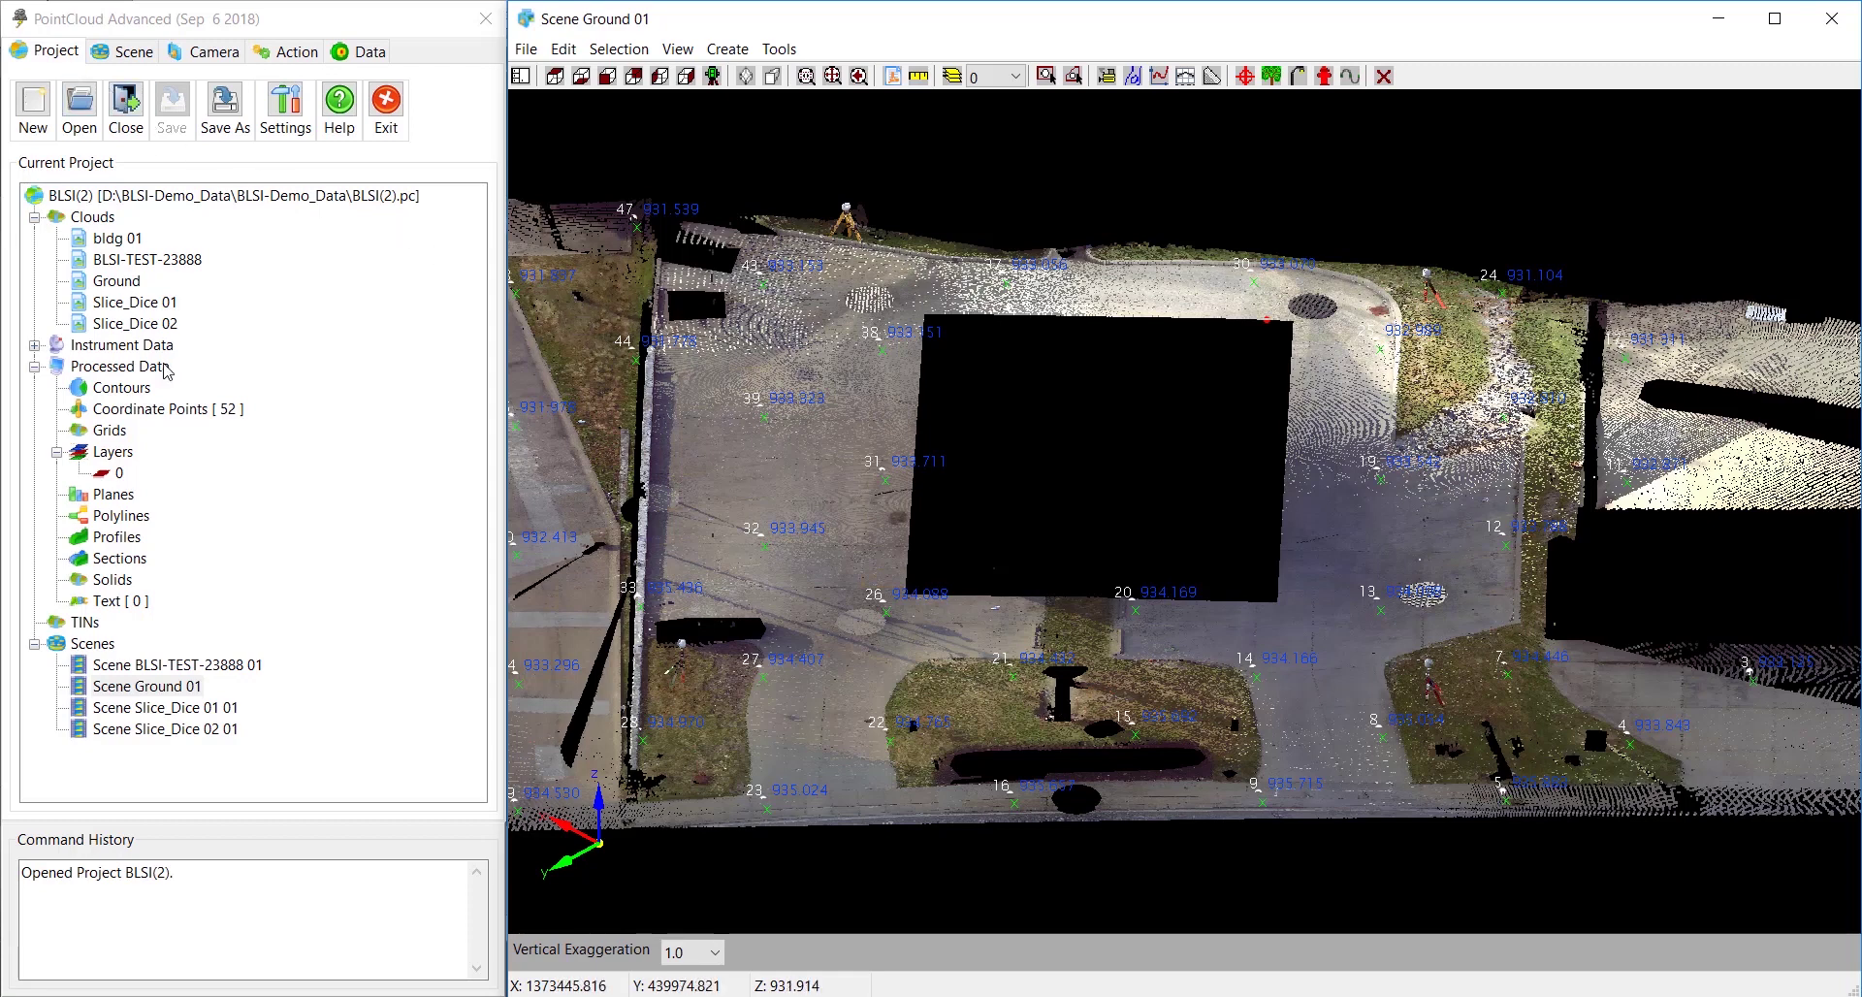
pyautogui.rightClick(195, 411)
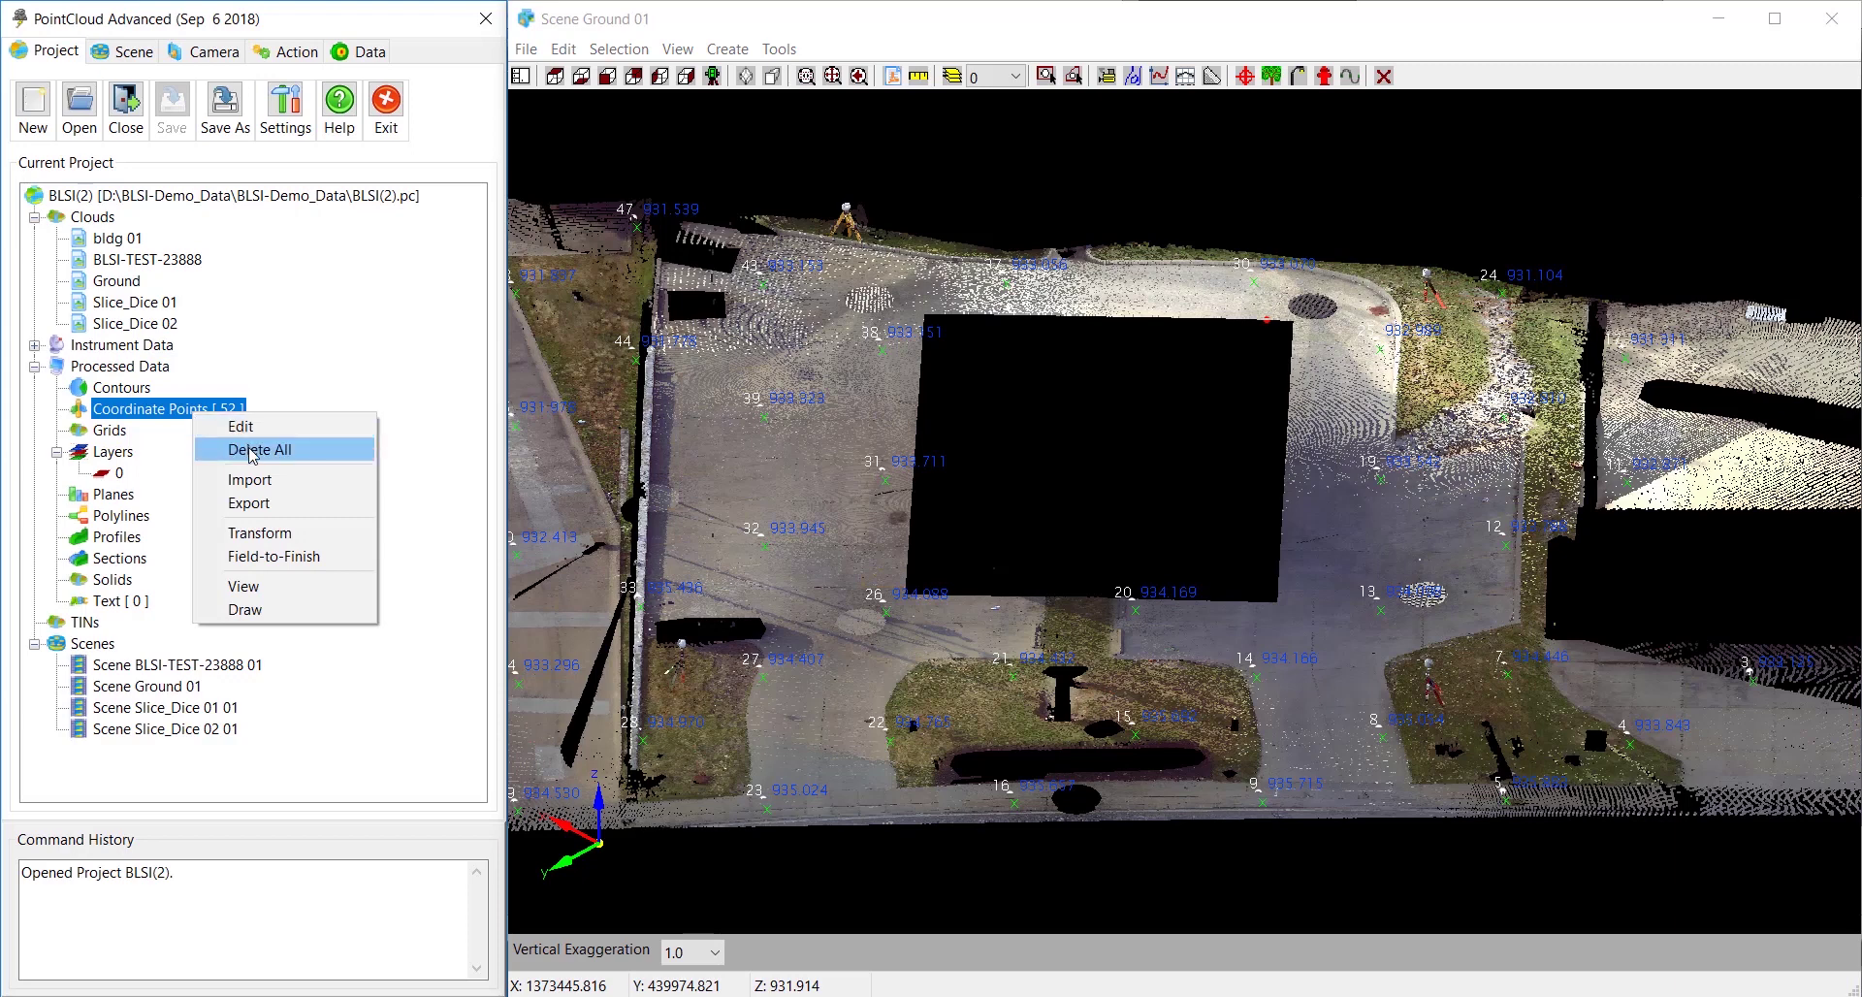
pyautogui.click(253, 452)
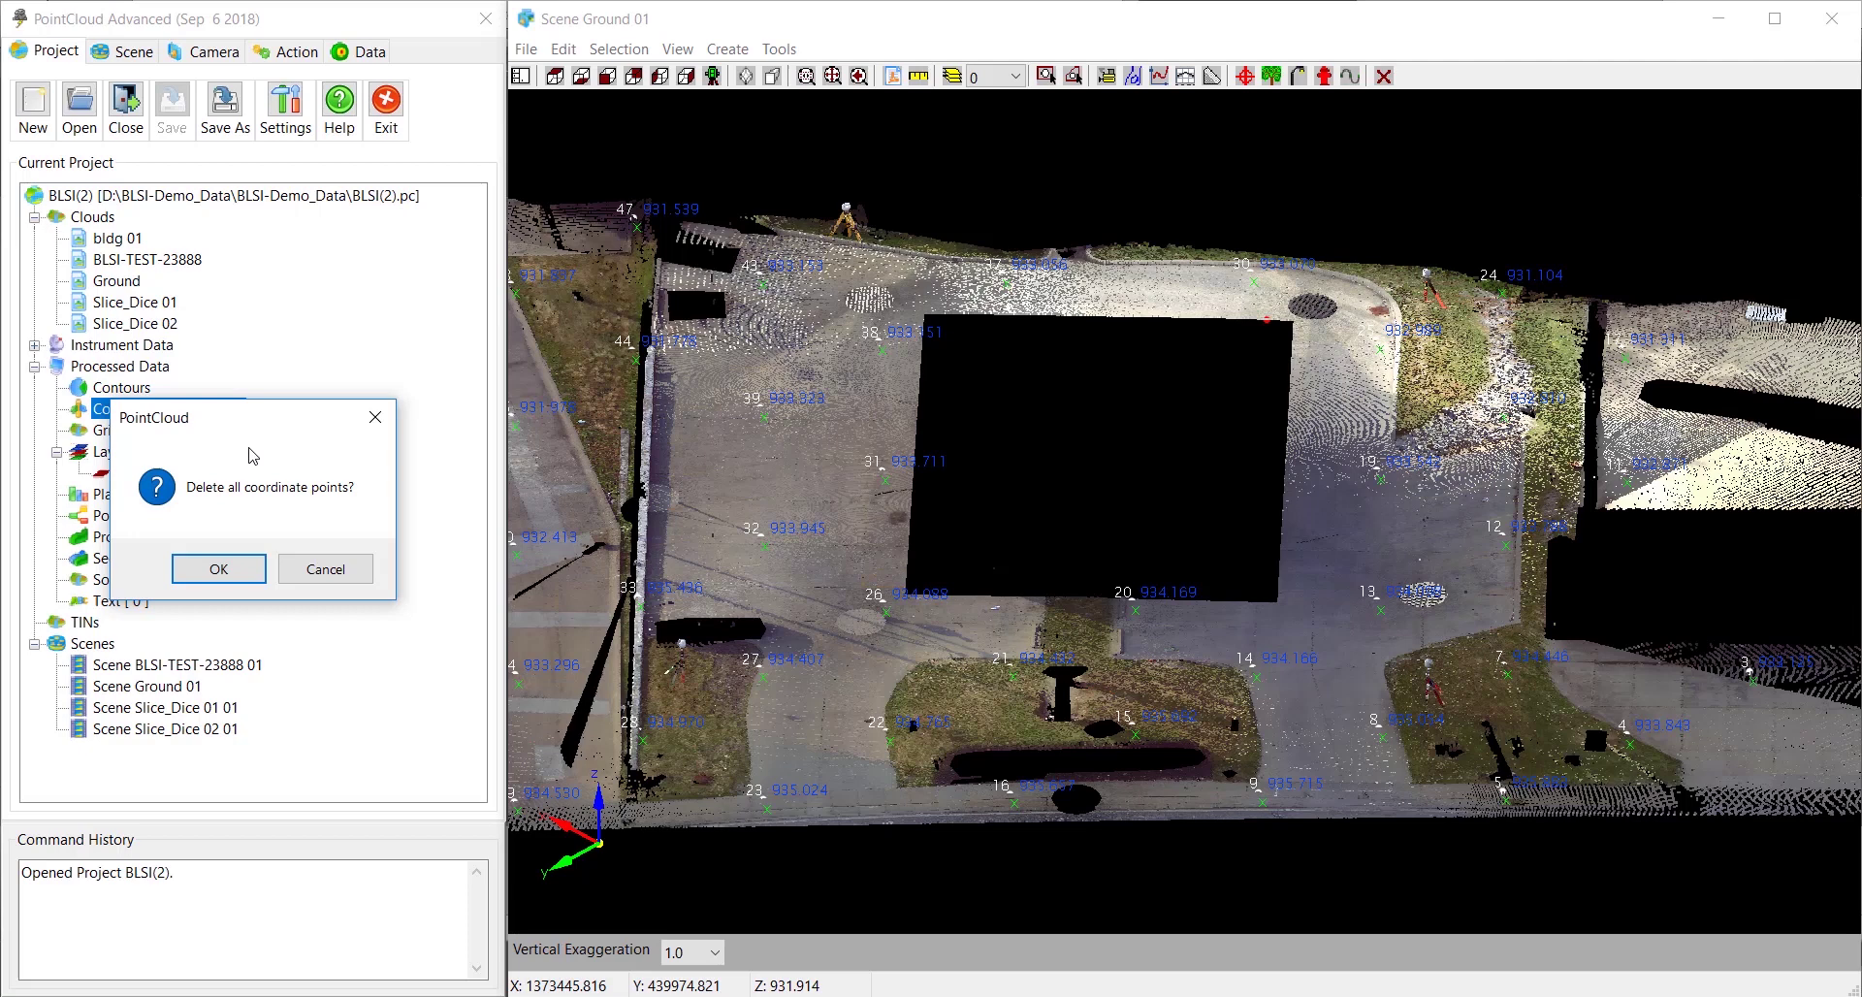
pyautogui.click(232, 580)
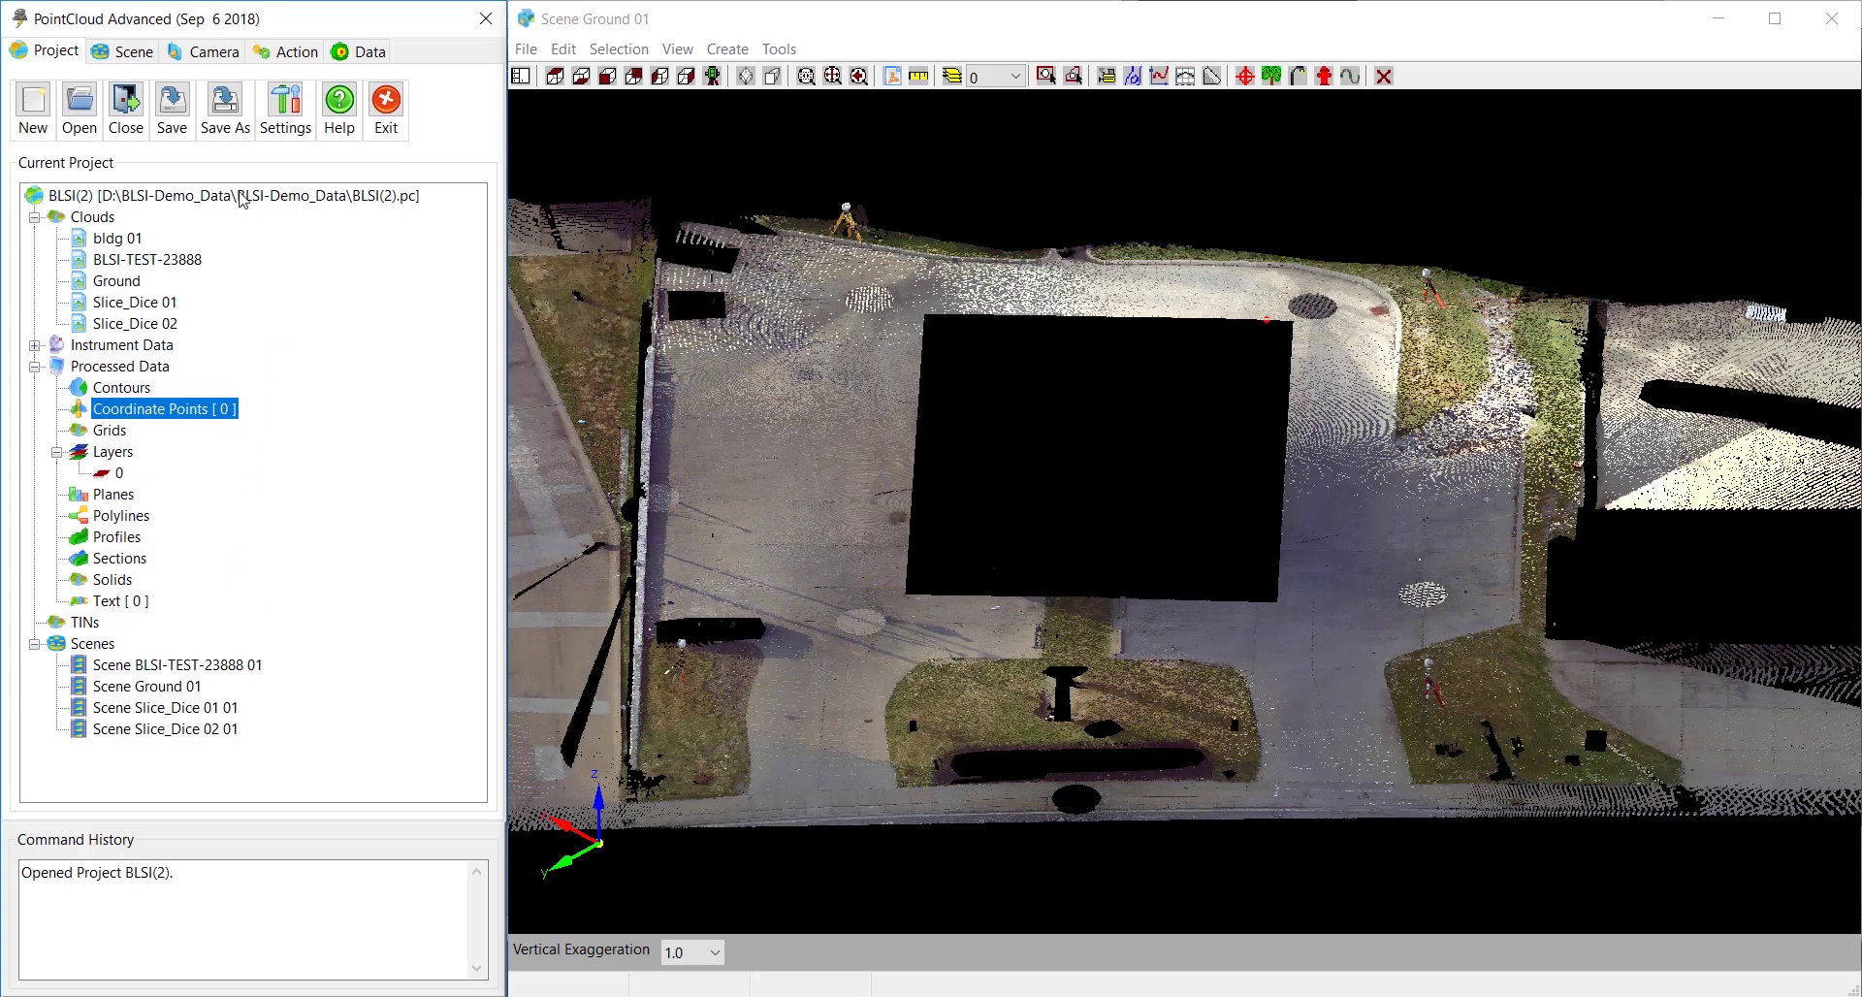
# Step: Draw a perimeter around the paved lot to select the enclosed ground cloud points
pyautogui.click(295, 54)
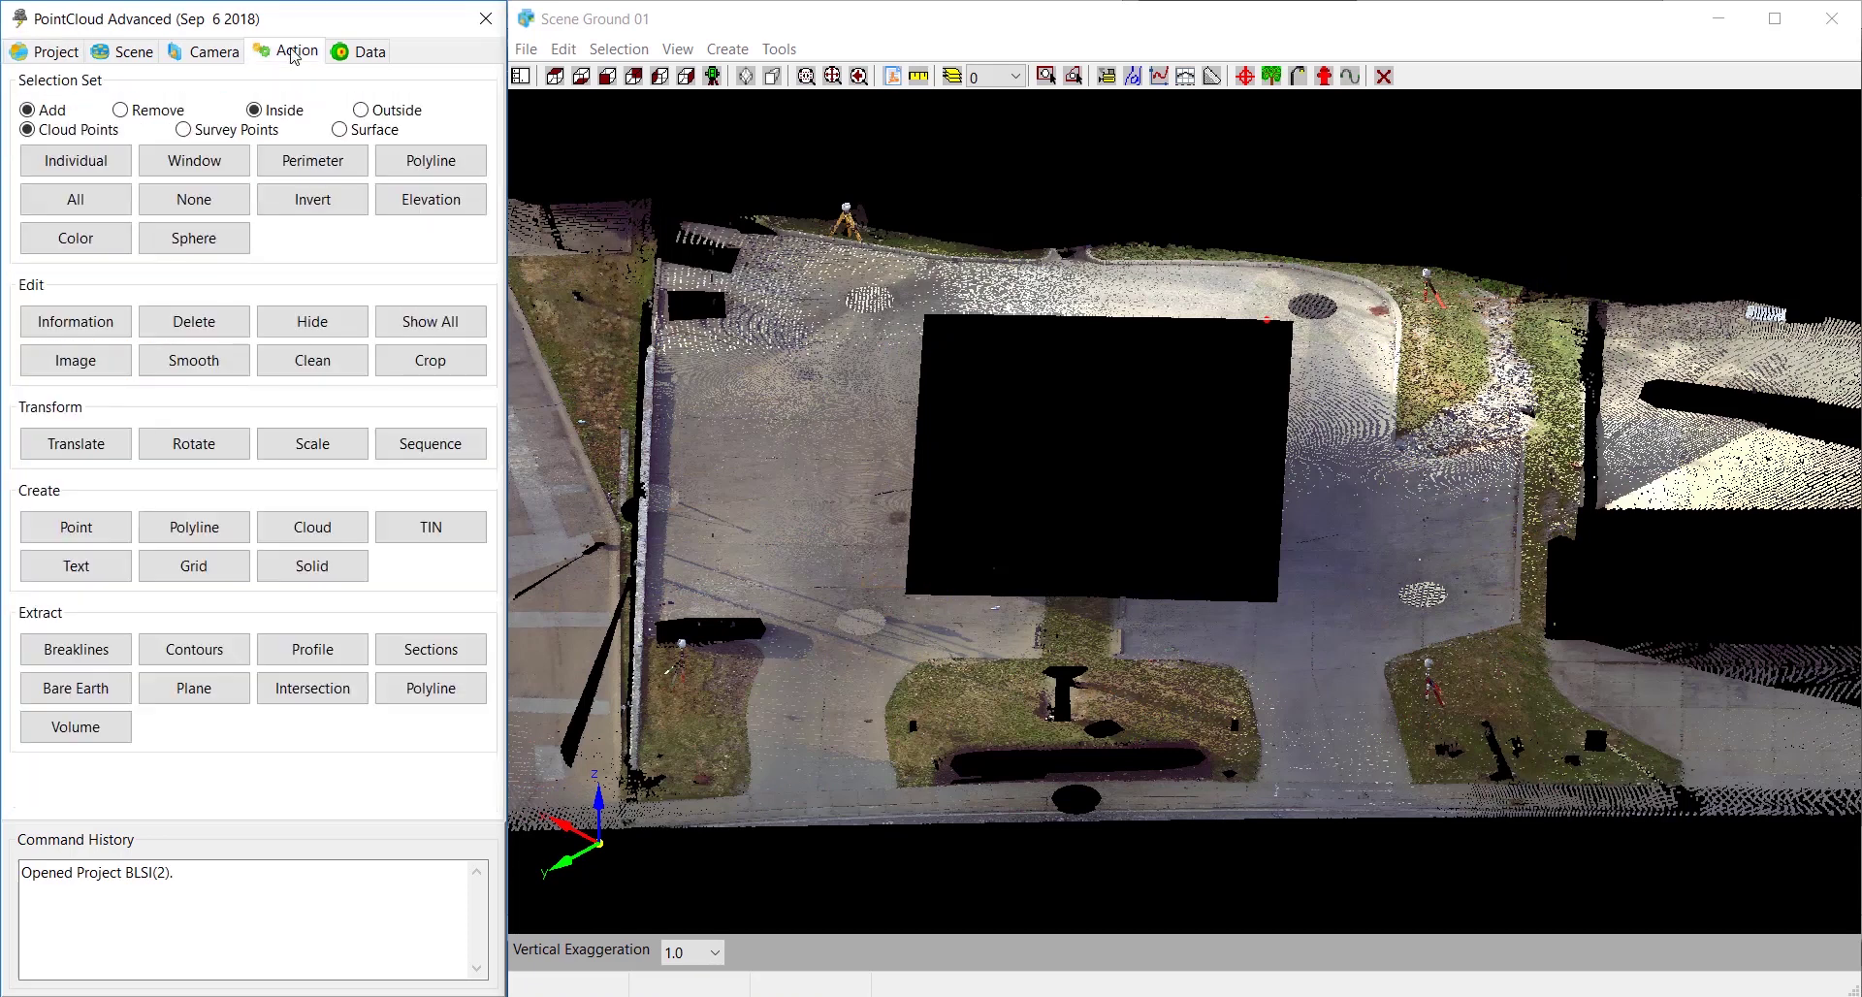
pyautogui.click(303, 165)
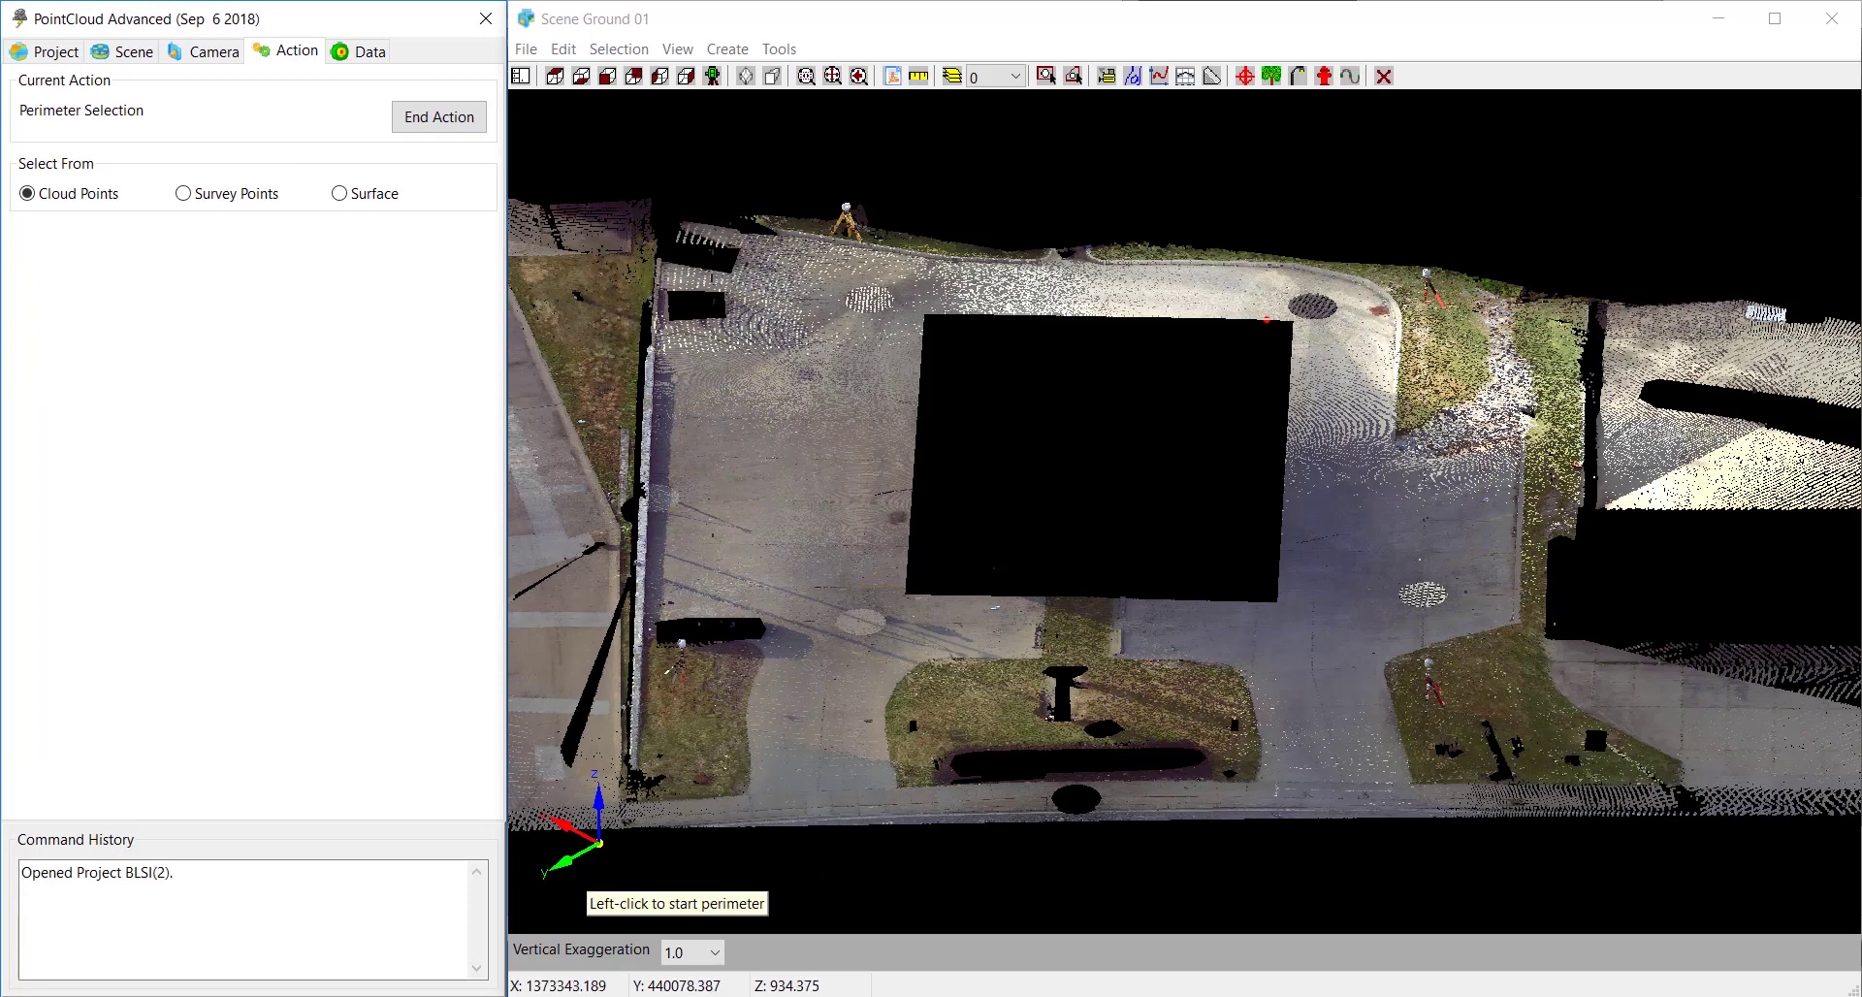
pyautogui.click(579, 875)
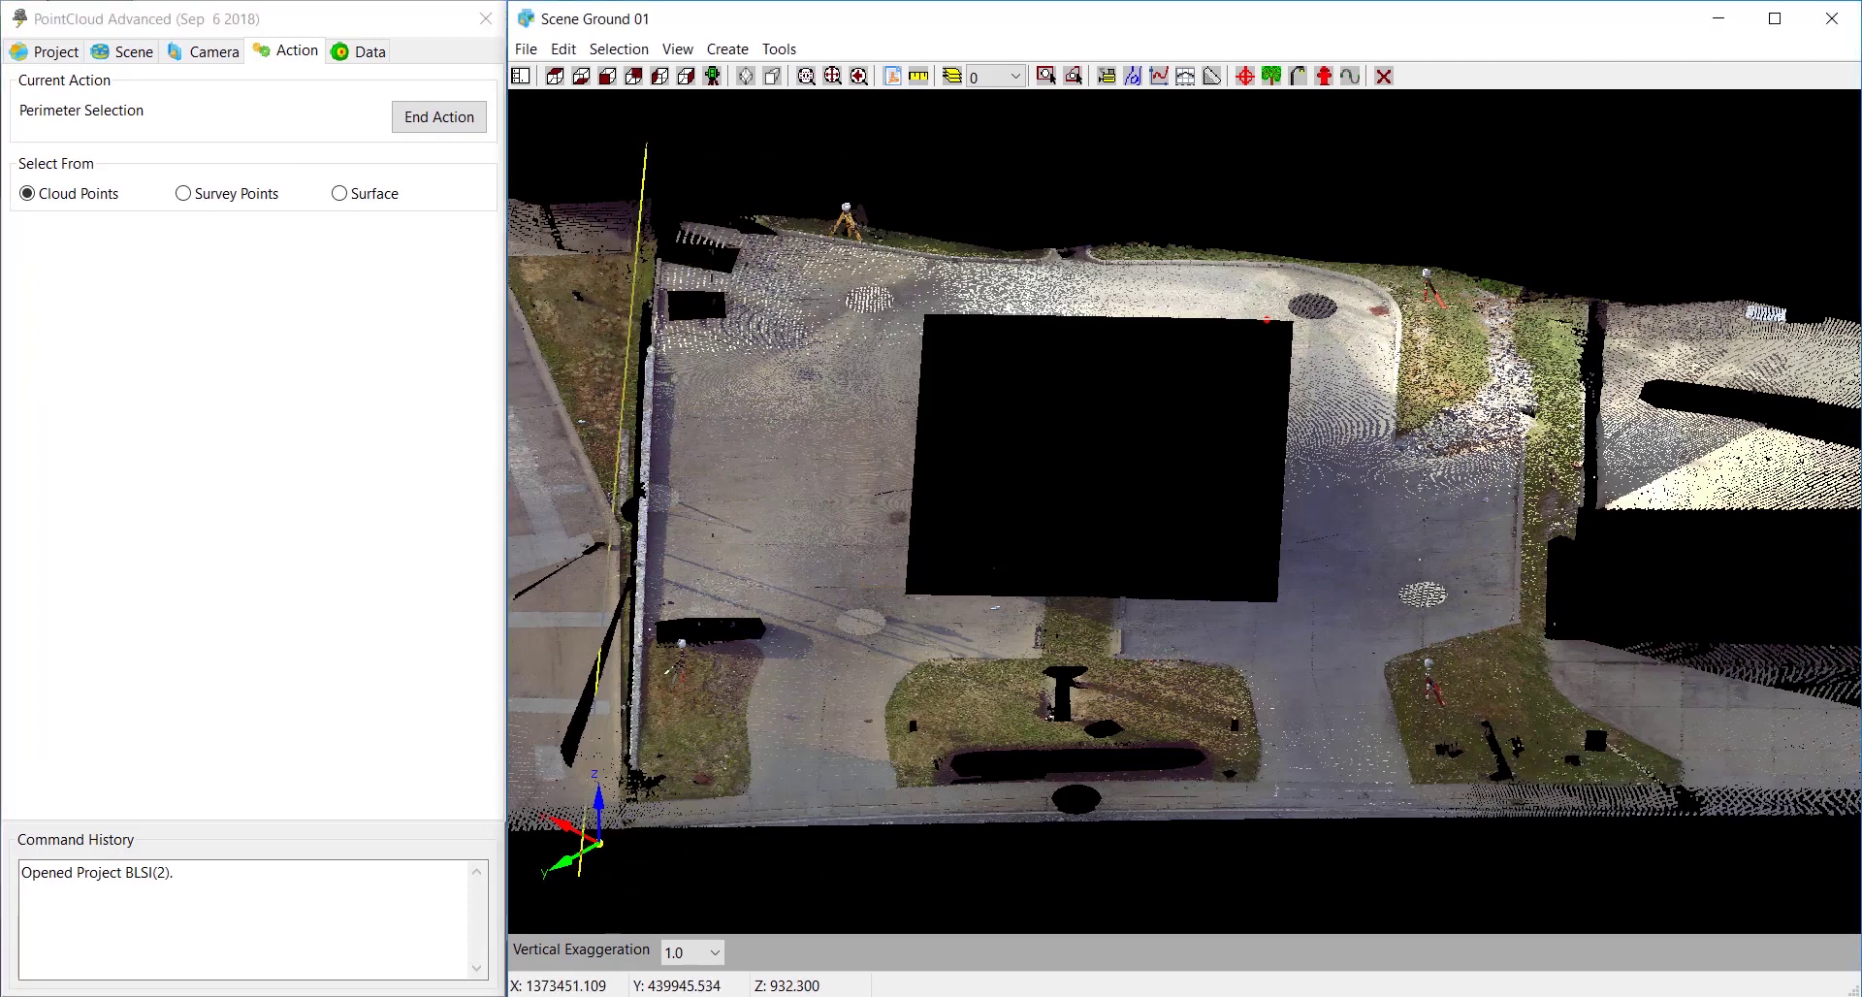
pyautogui.click(623, 150)
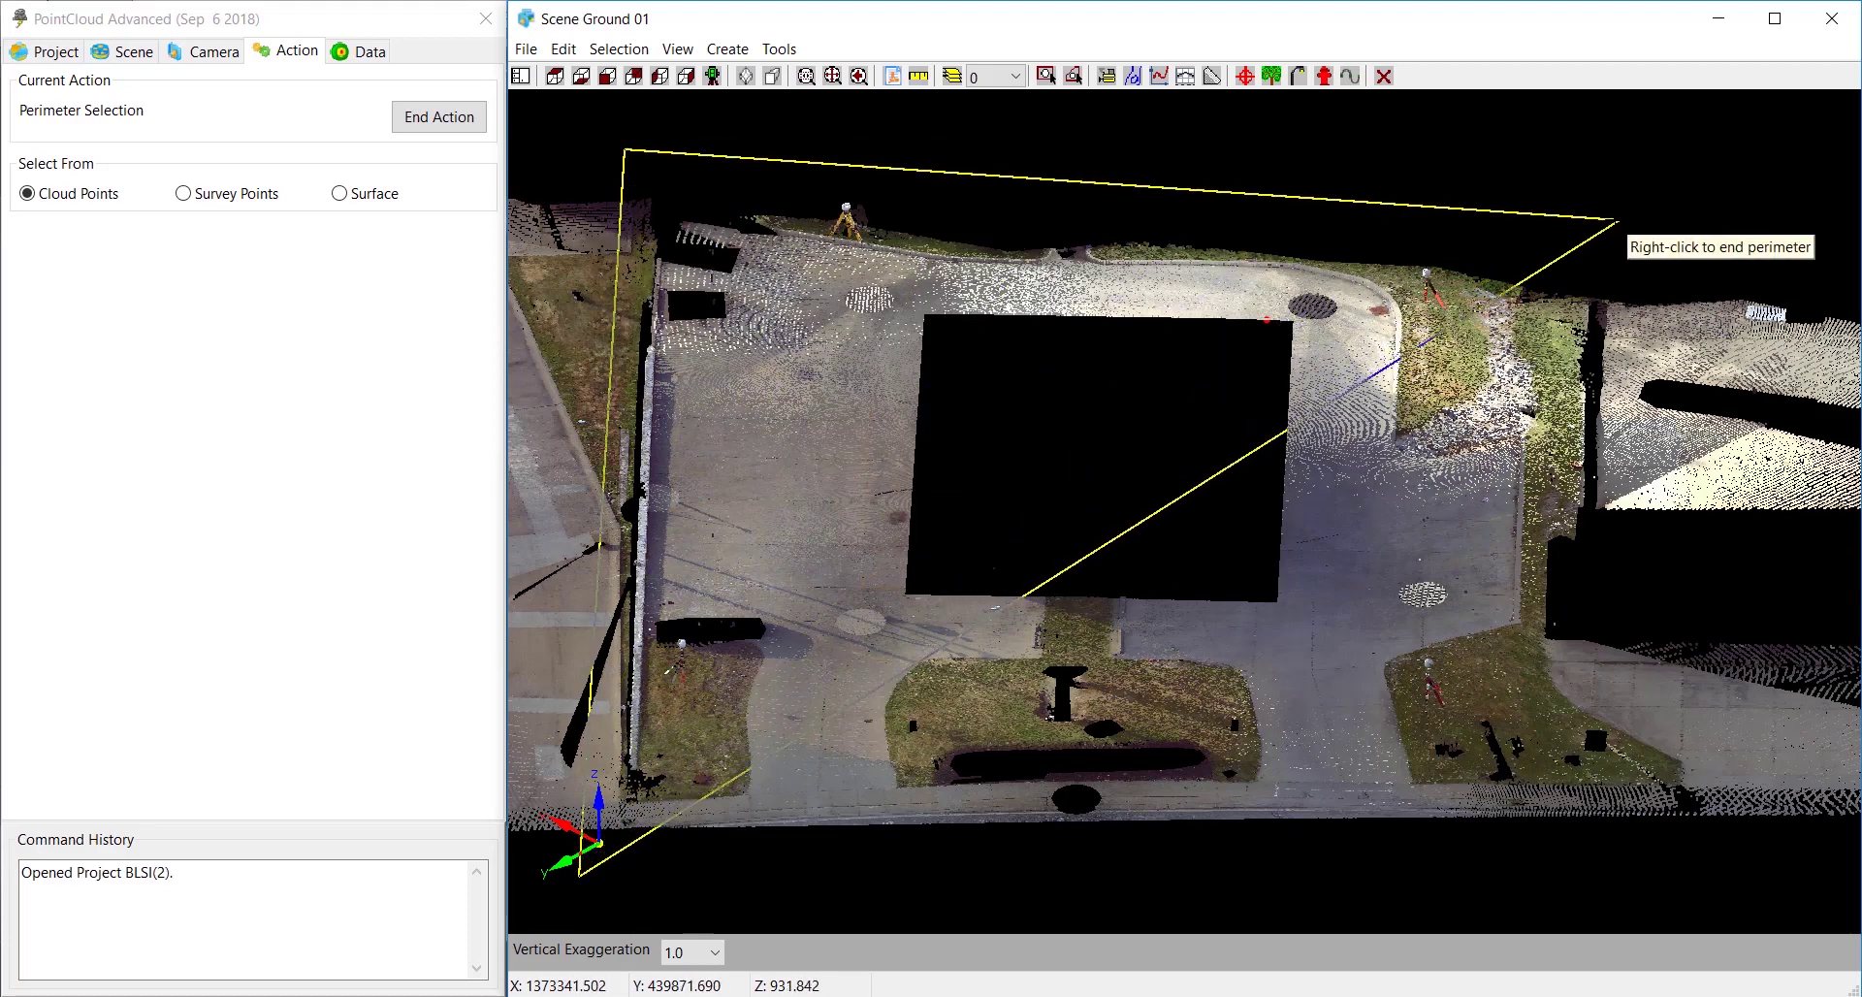
pyautogui.click(1616, 221)
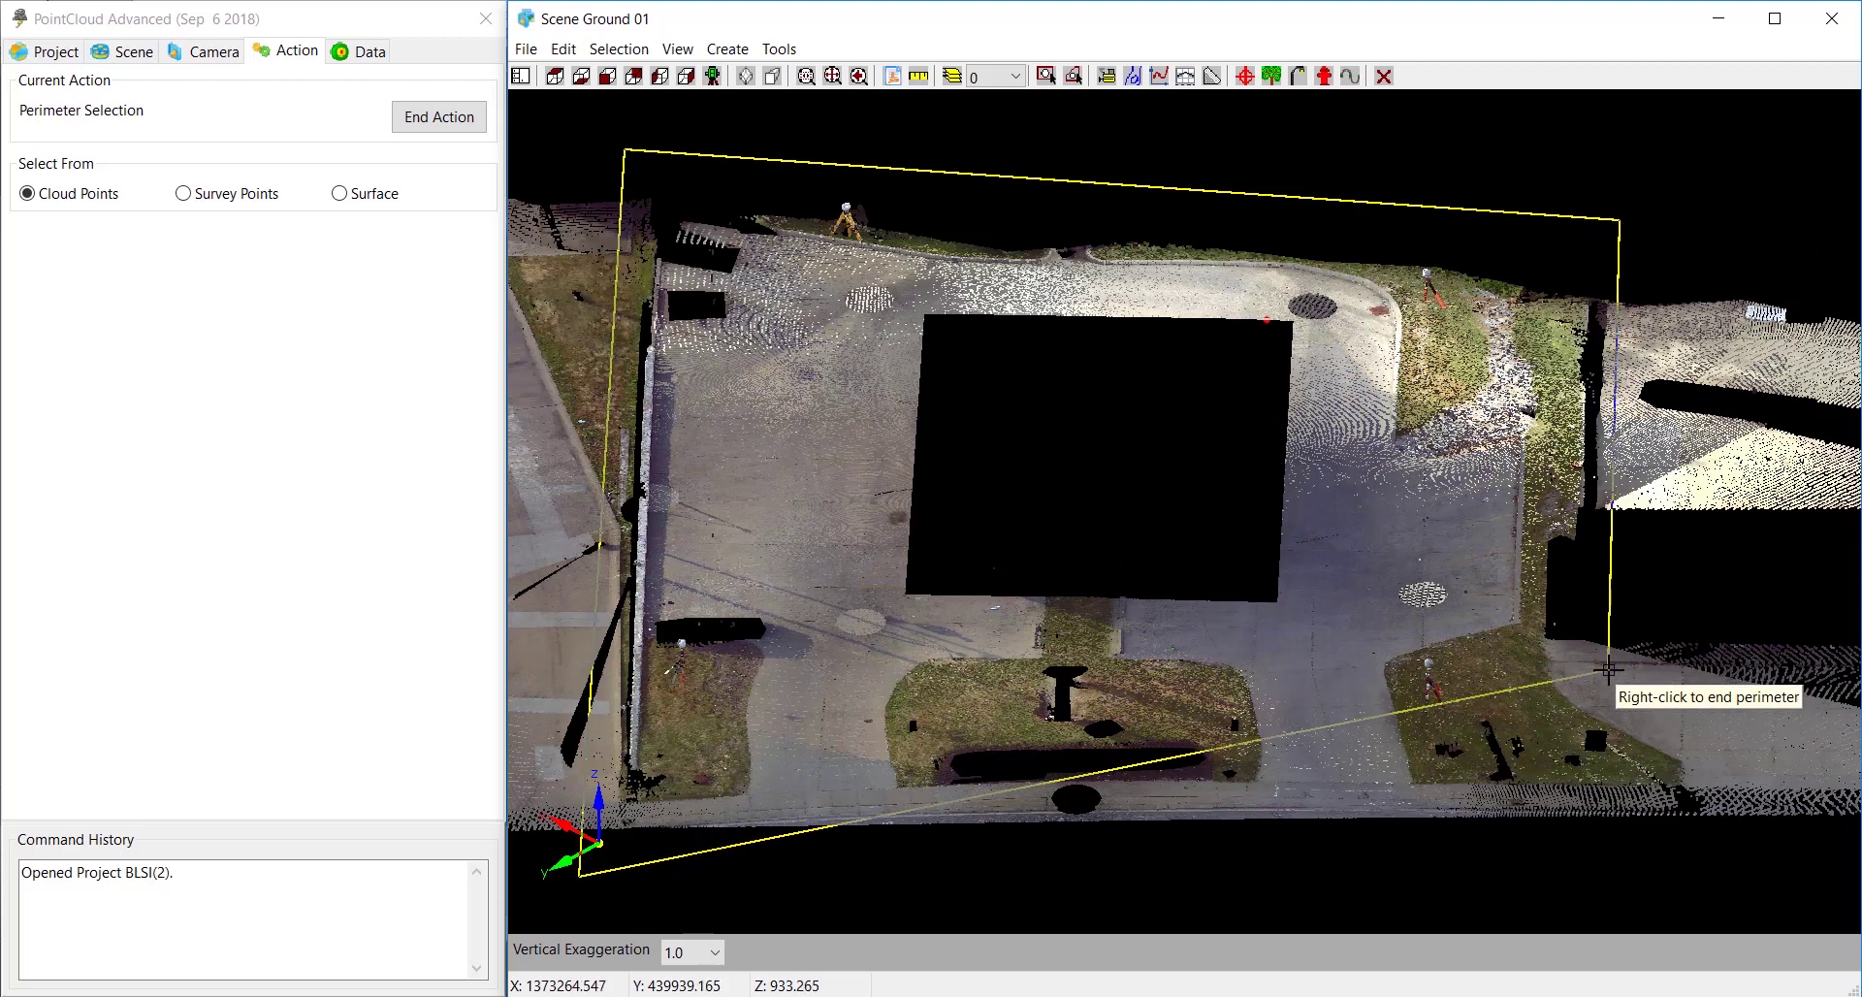
pyautogui.click(1608, 670)
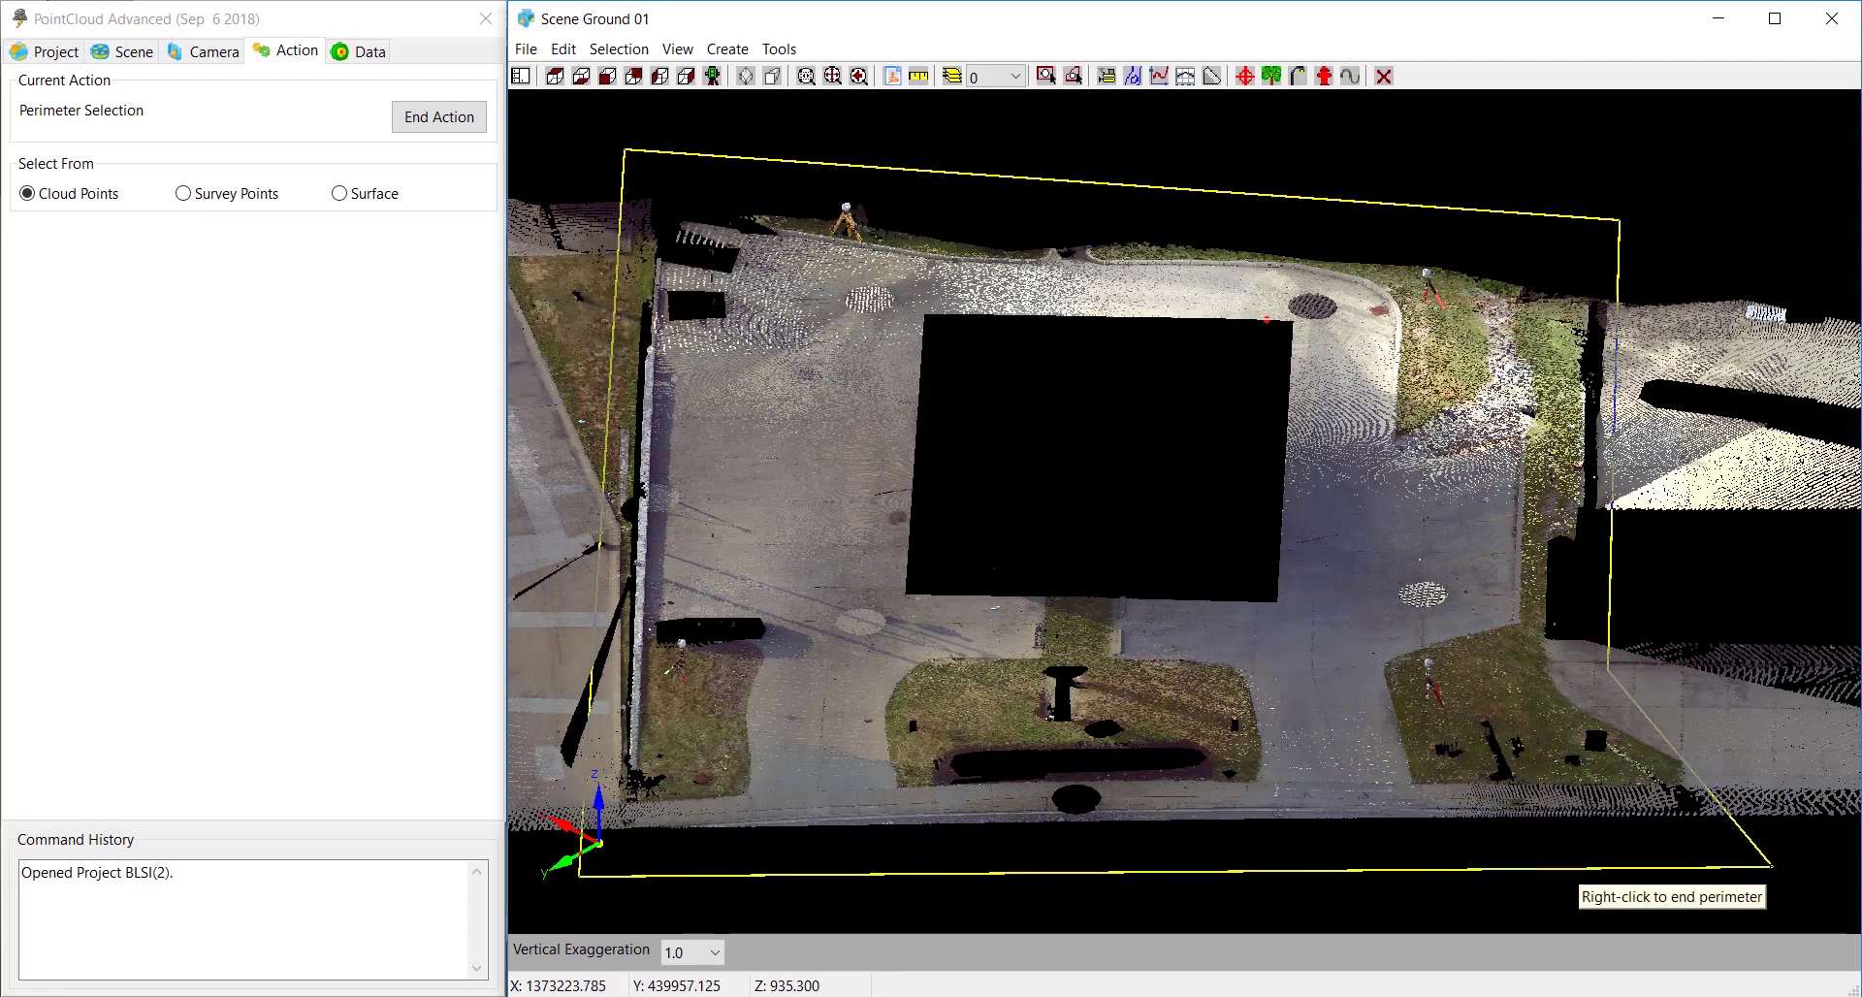
pyautogui.rightClick(1770, 864)
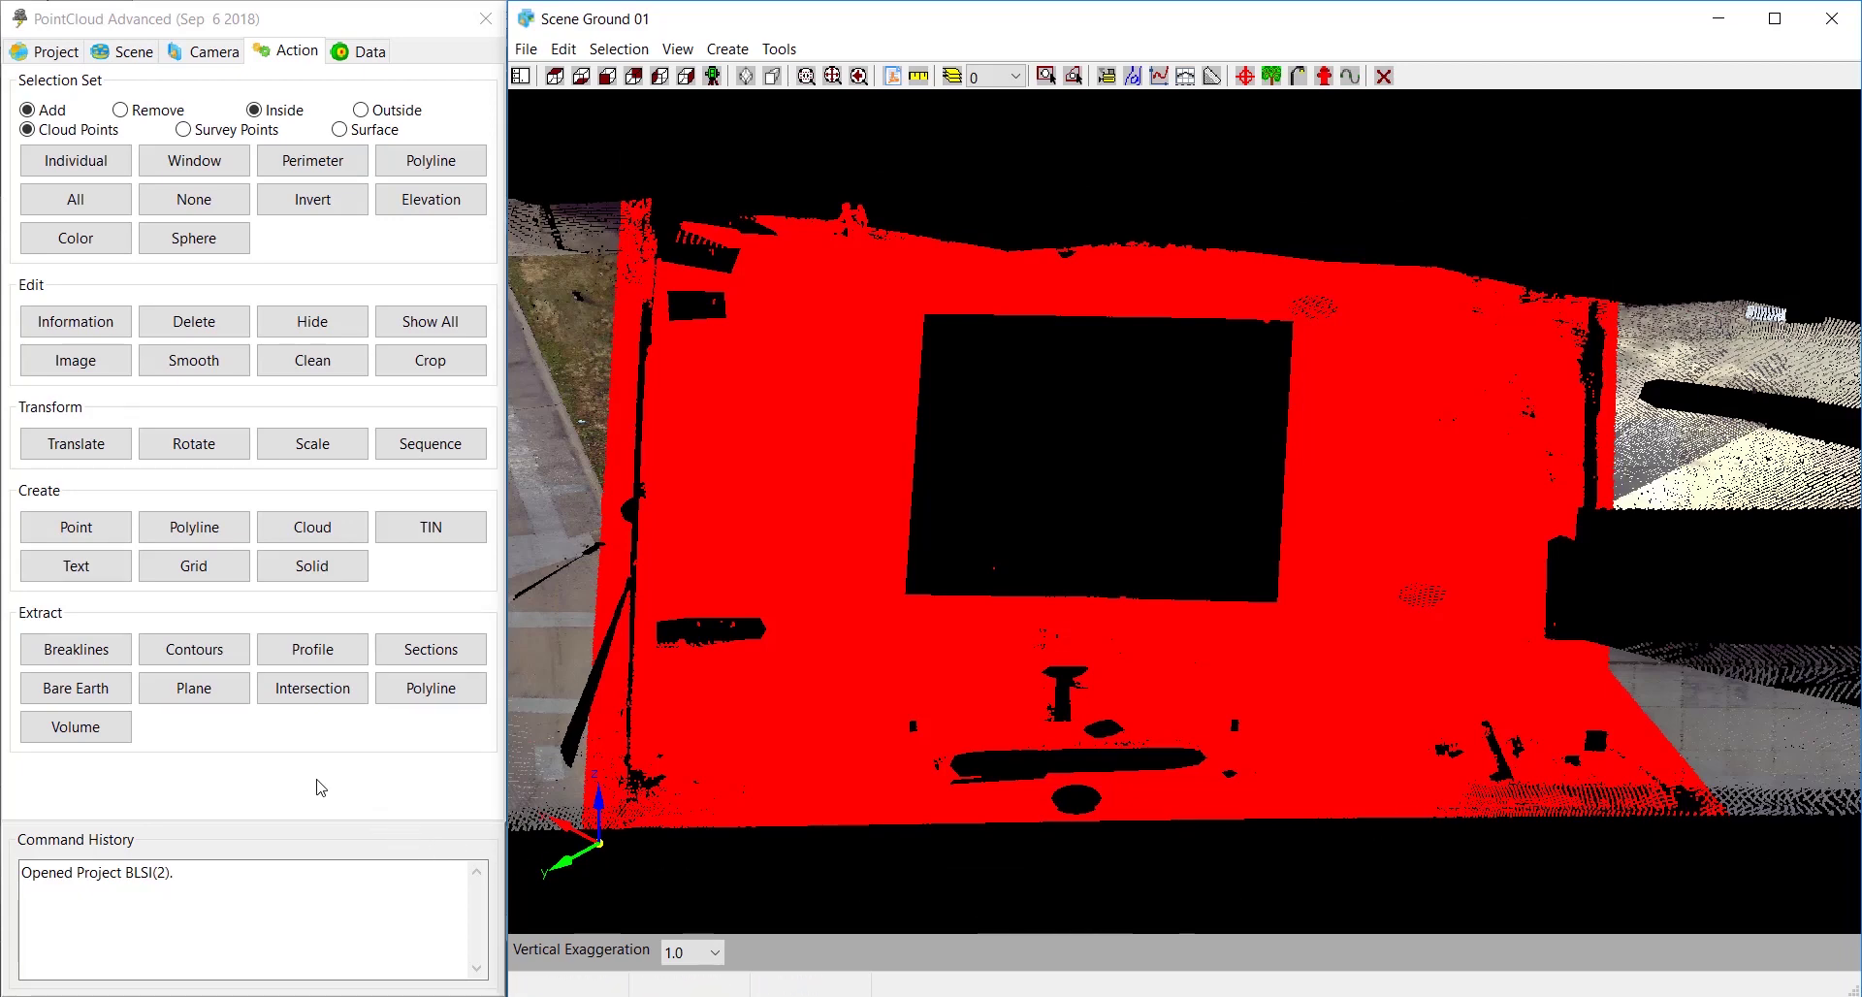
# Step: Create a cloud named 'Cloud to Contour 01' from the selection, then clear the red selection
pyautogui.click(322, 529)
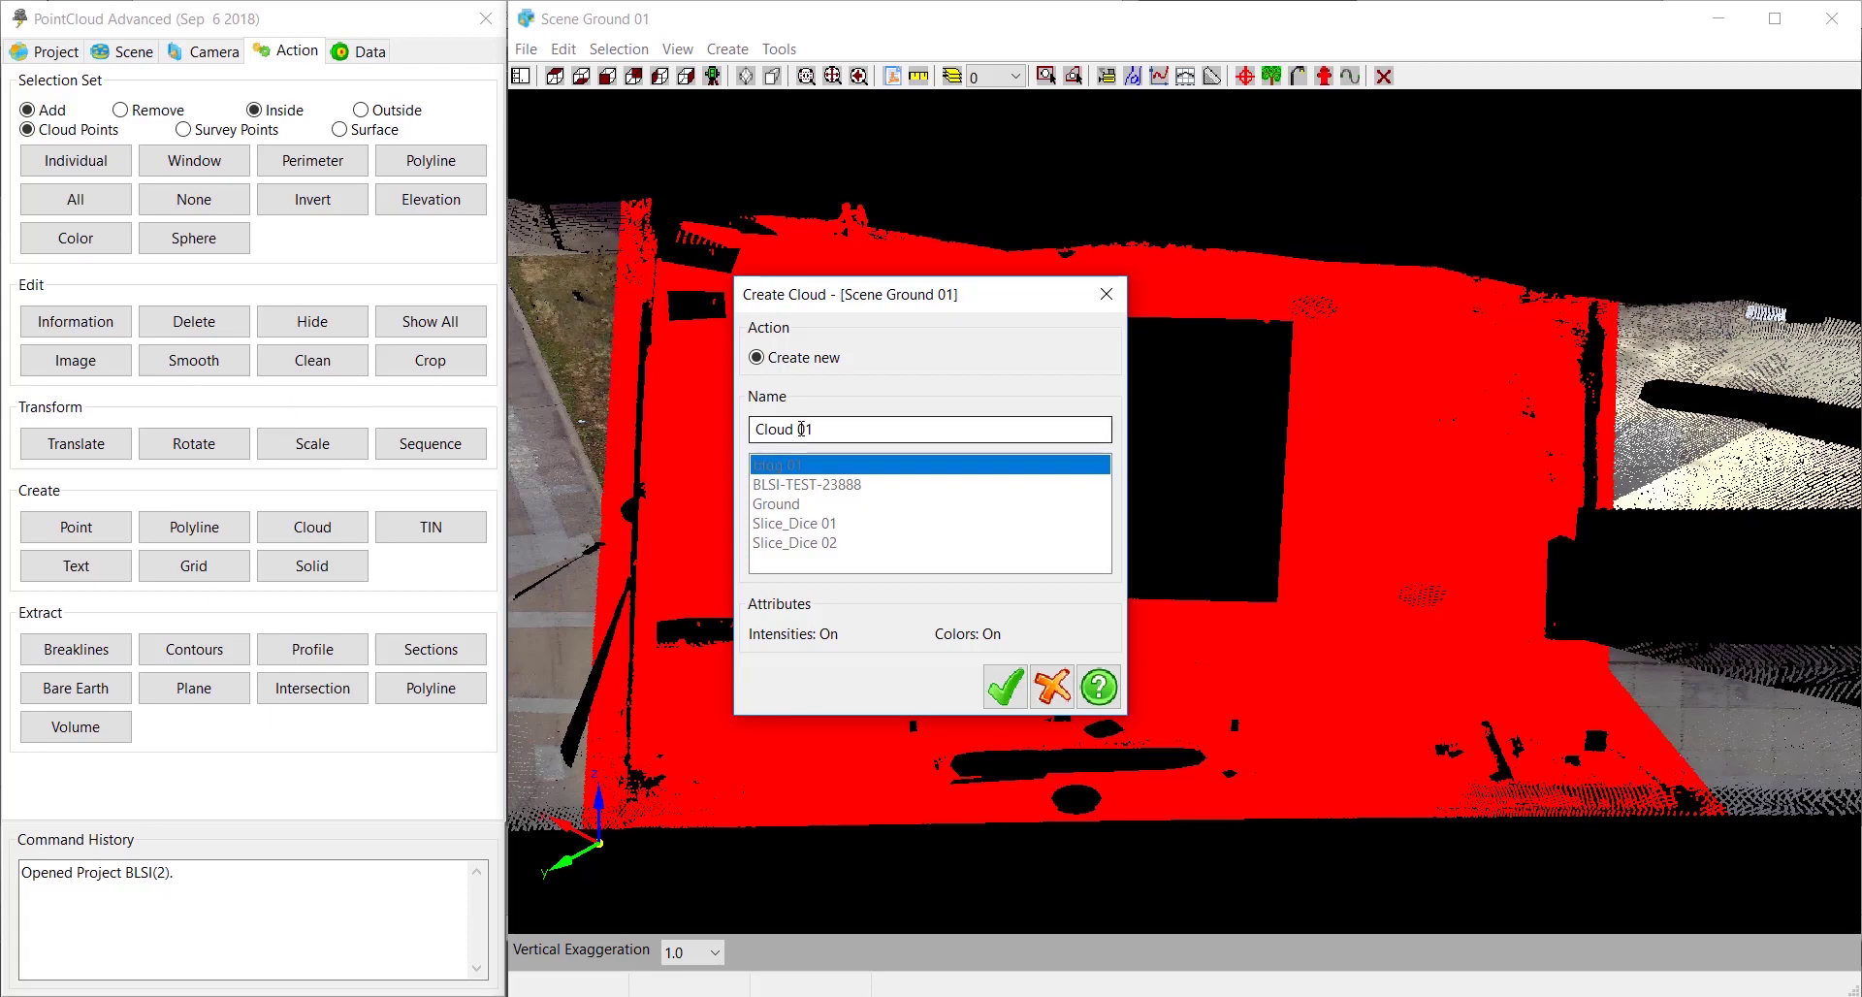
pyautogui.click(801, 428)
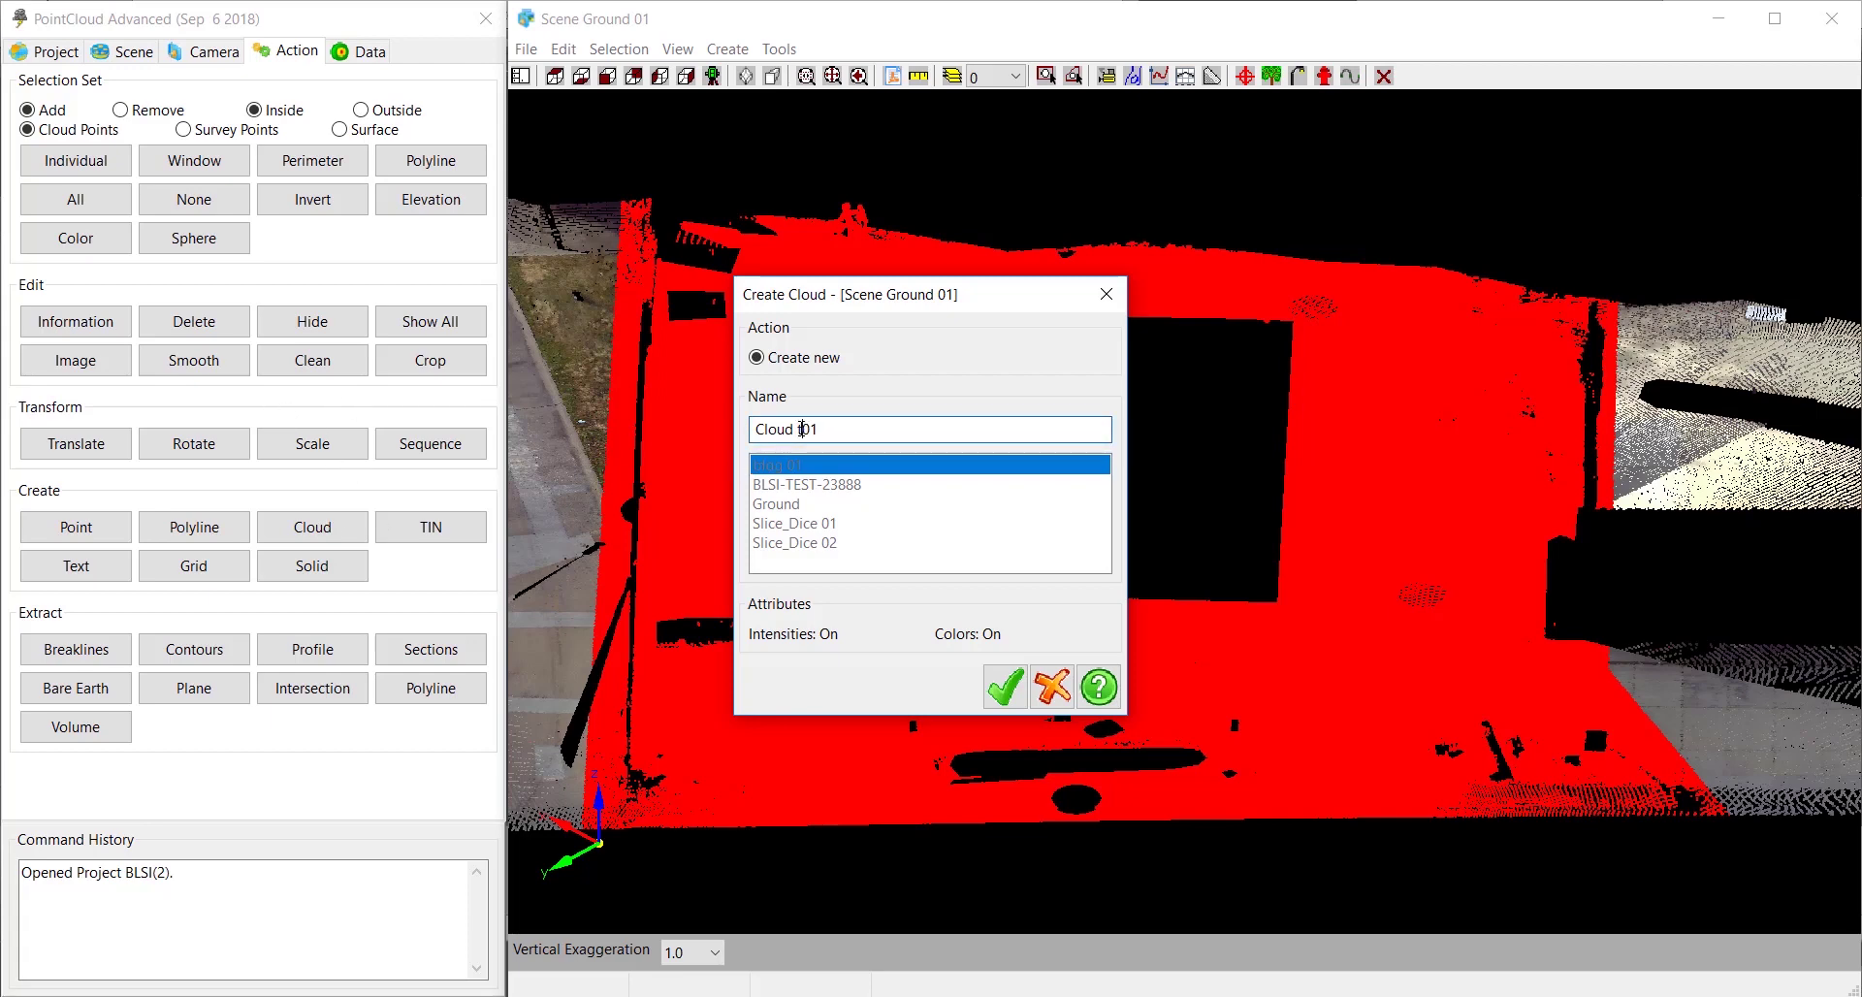
pyautogui.write('to Contour')
pyautogui.click(1009, 690)
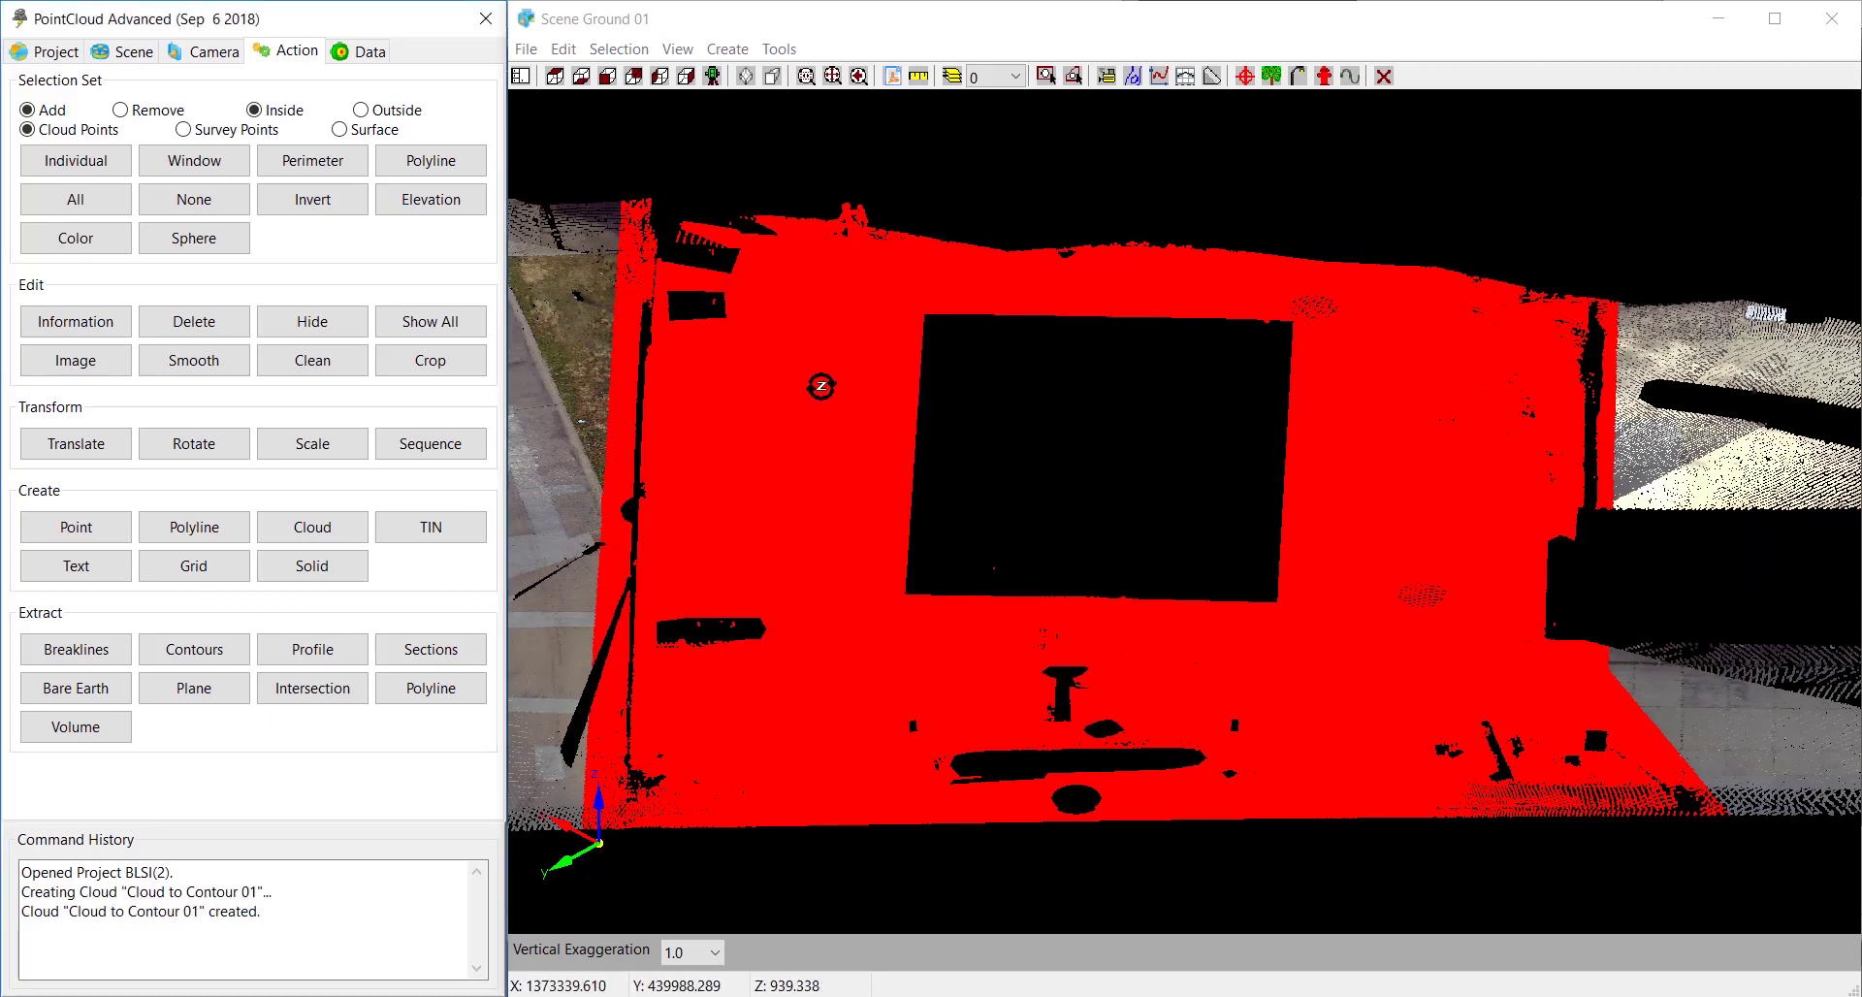
pyautogui.click(194, 199)
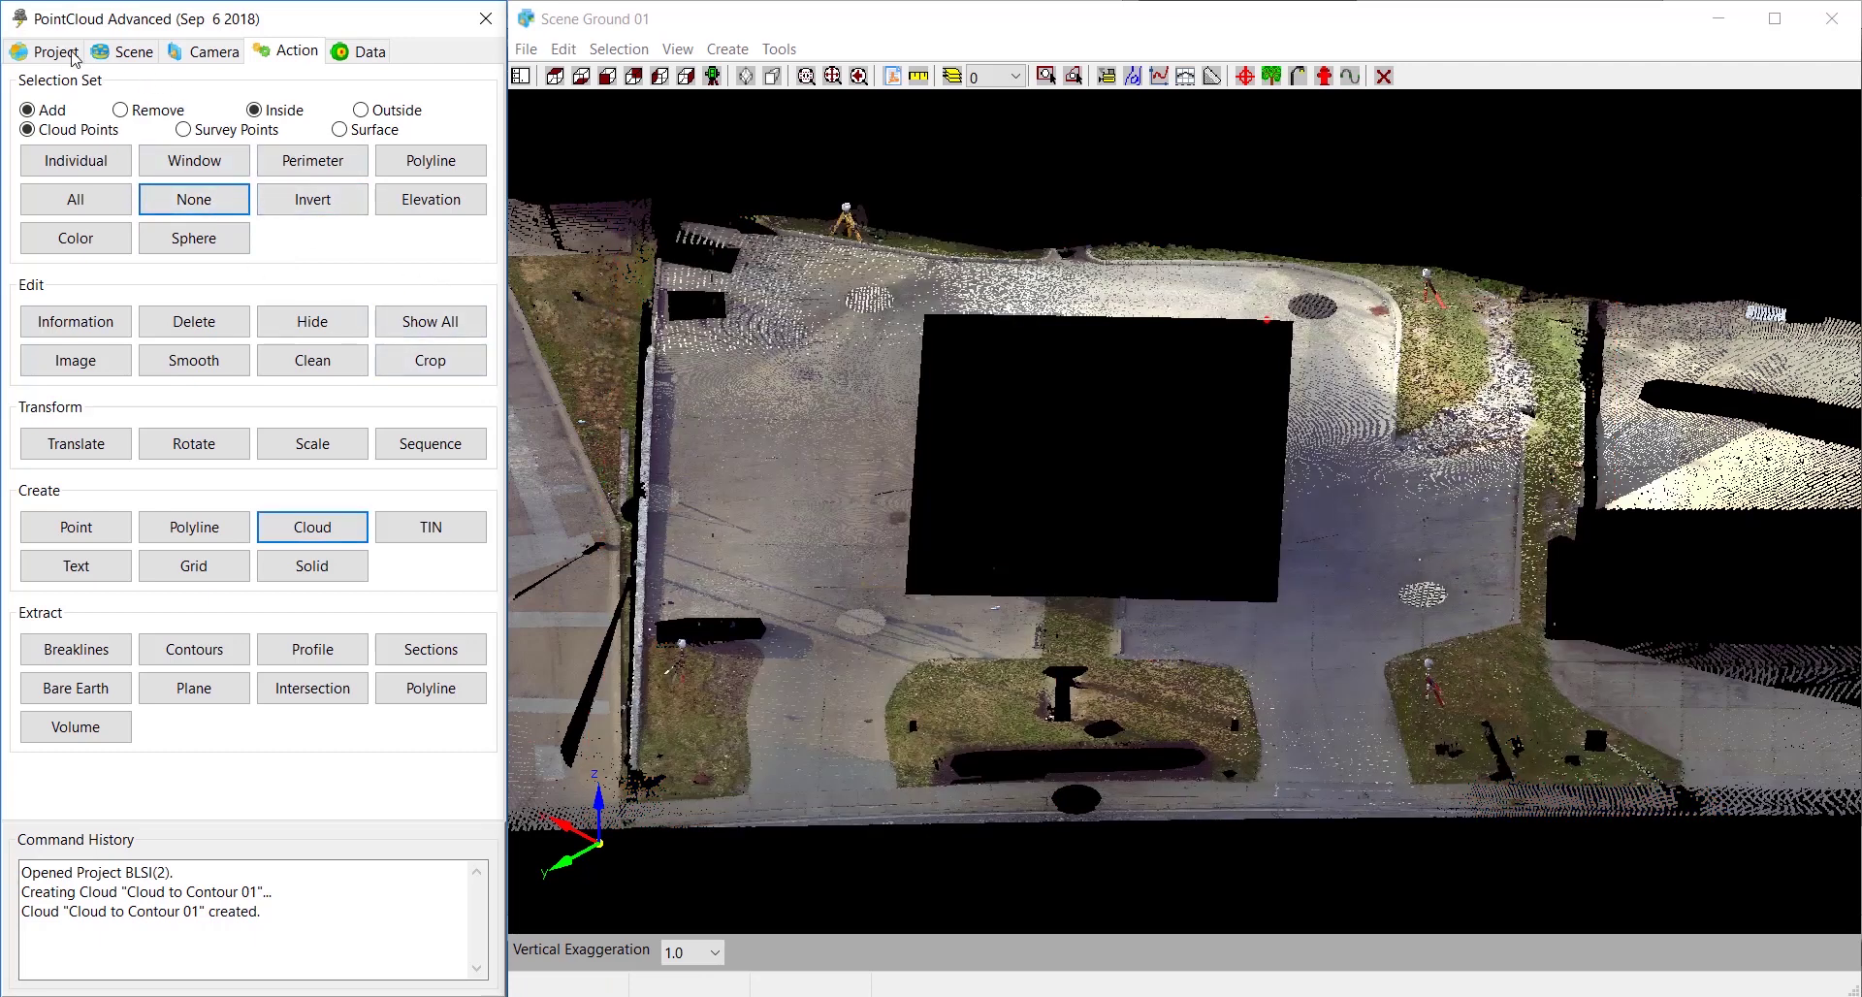
# Step: Save the project and close the Scene Ground 01 viewer
pyautogui.click(36, 53)
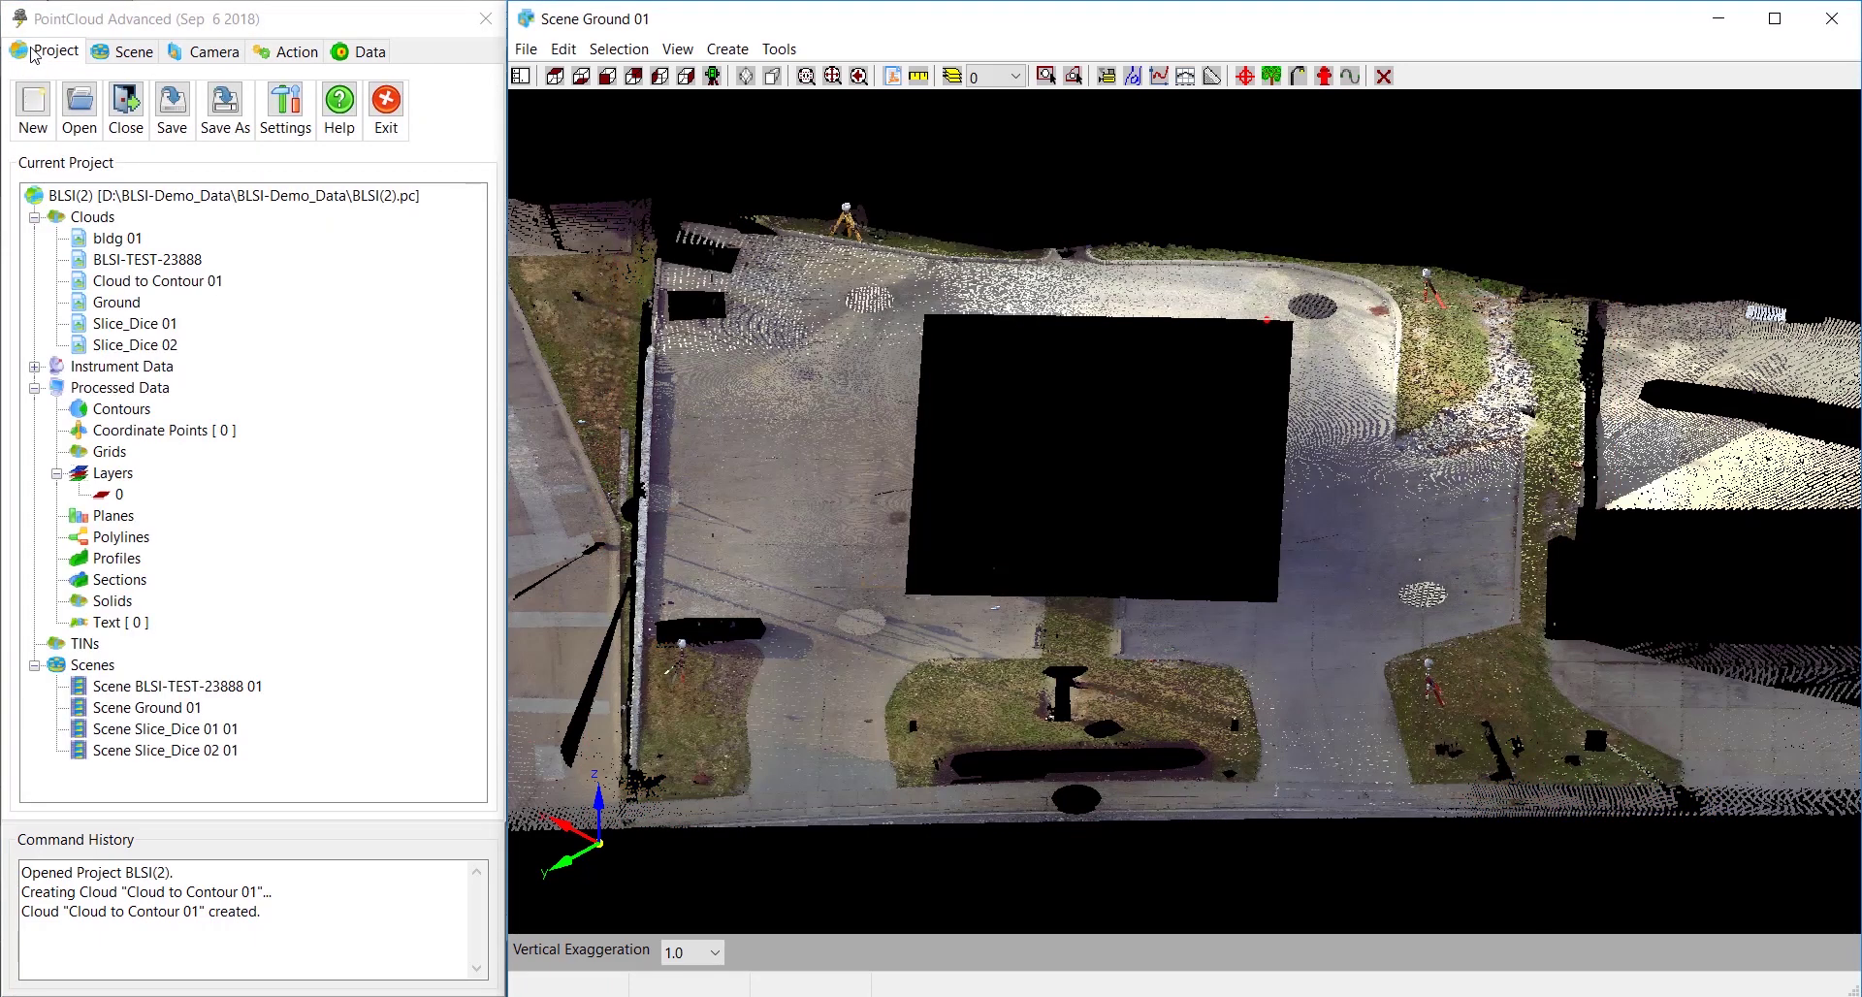
pyautogui.click(172, 105)
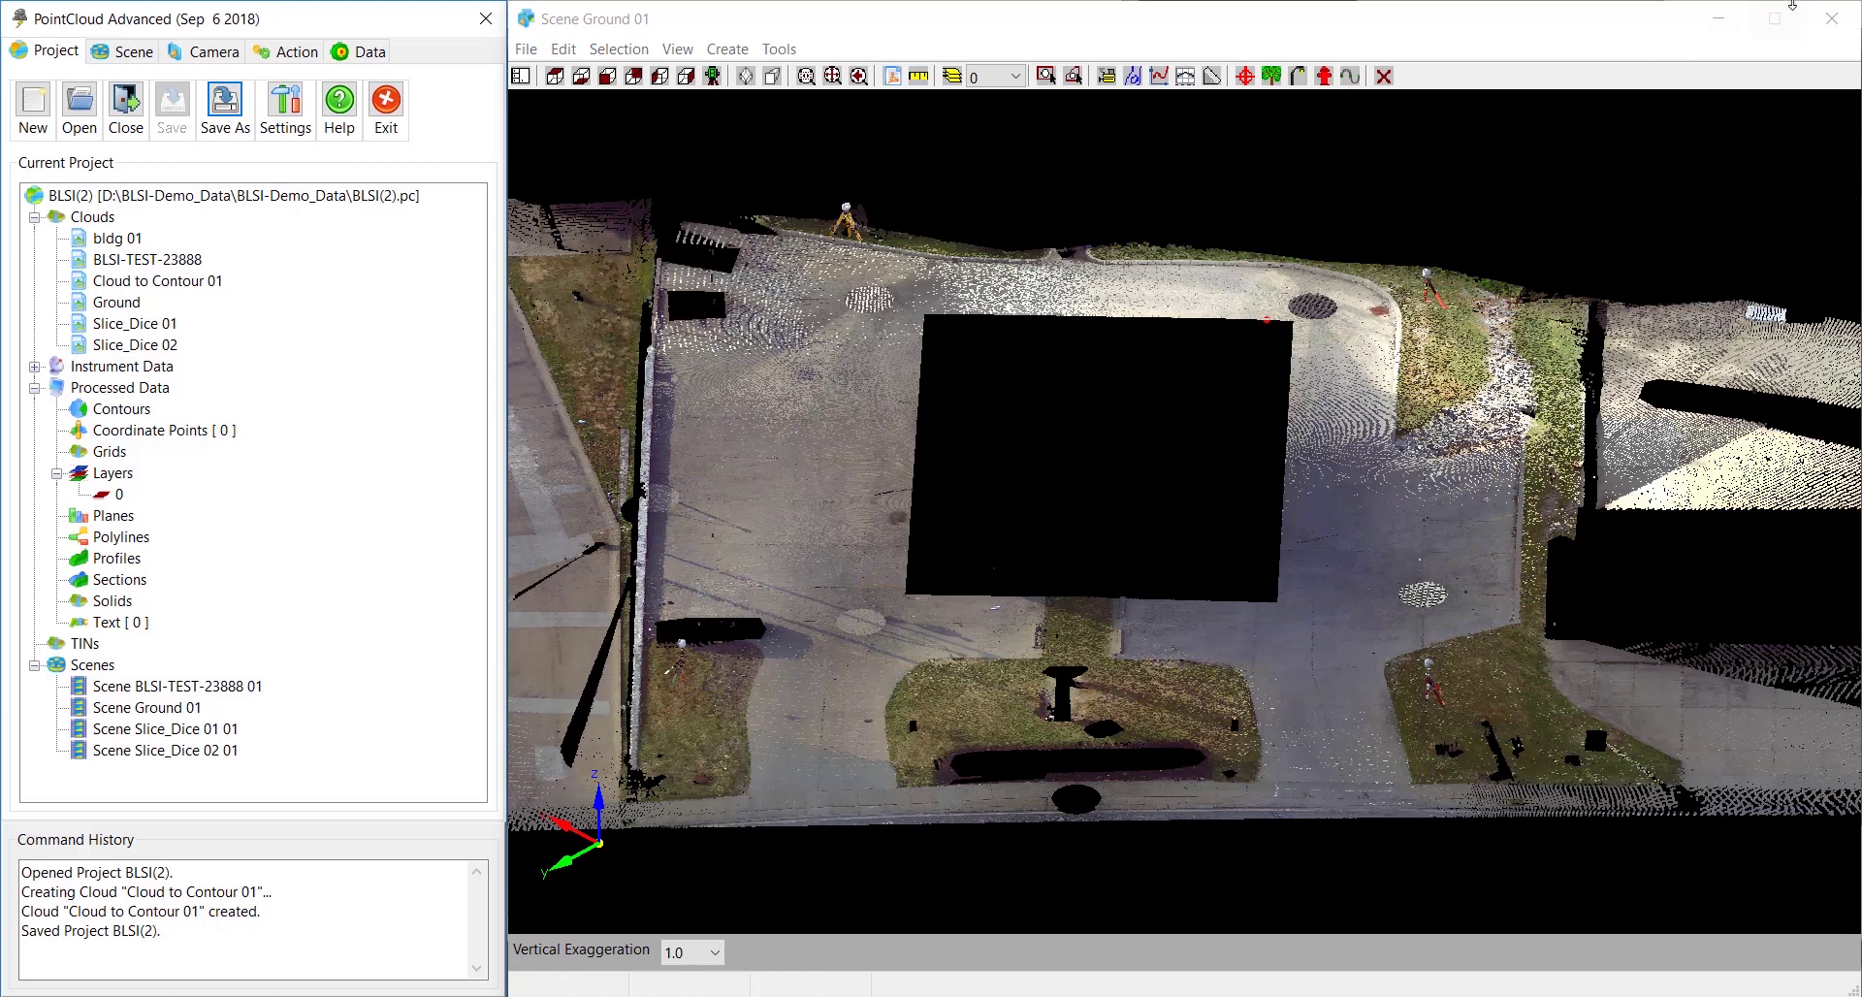
pyautogui.click(1831, 19)
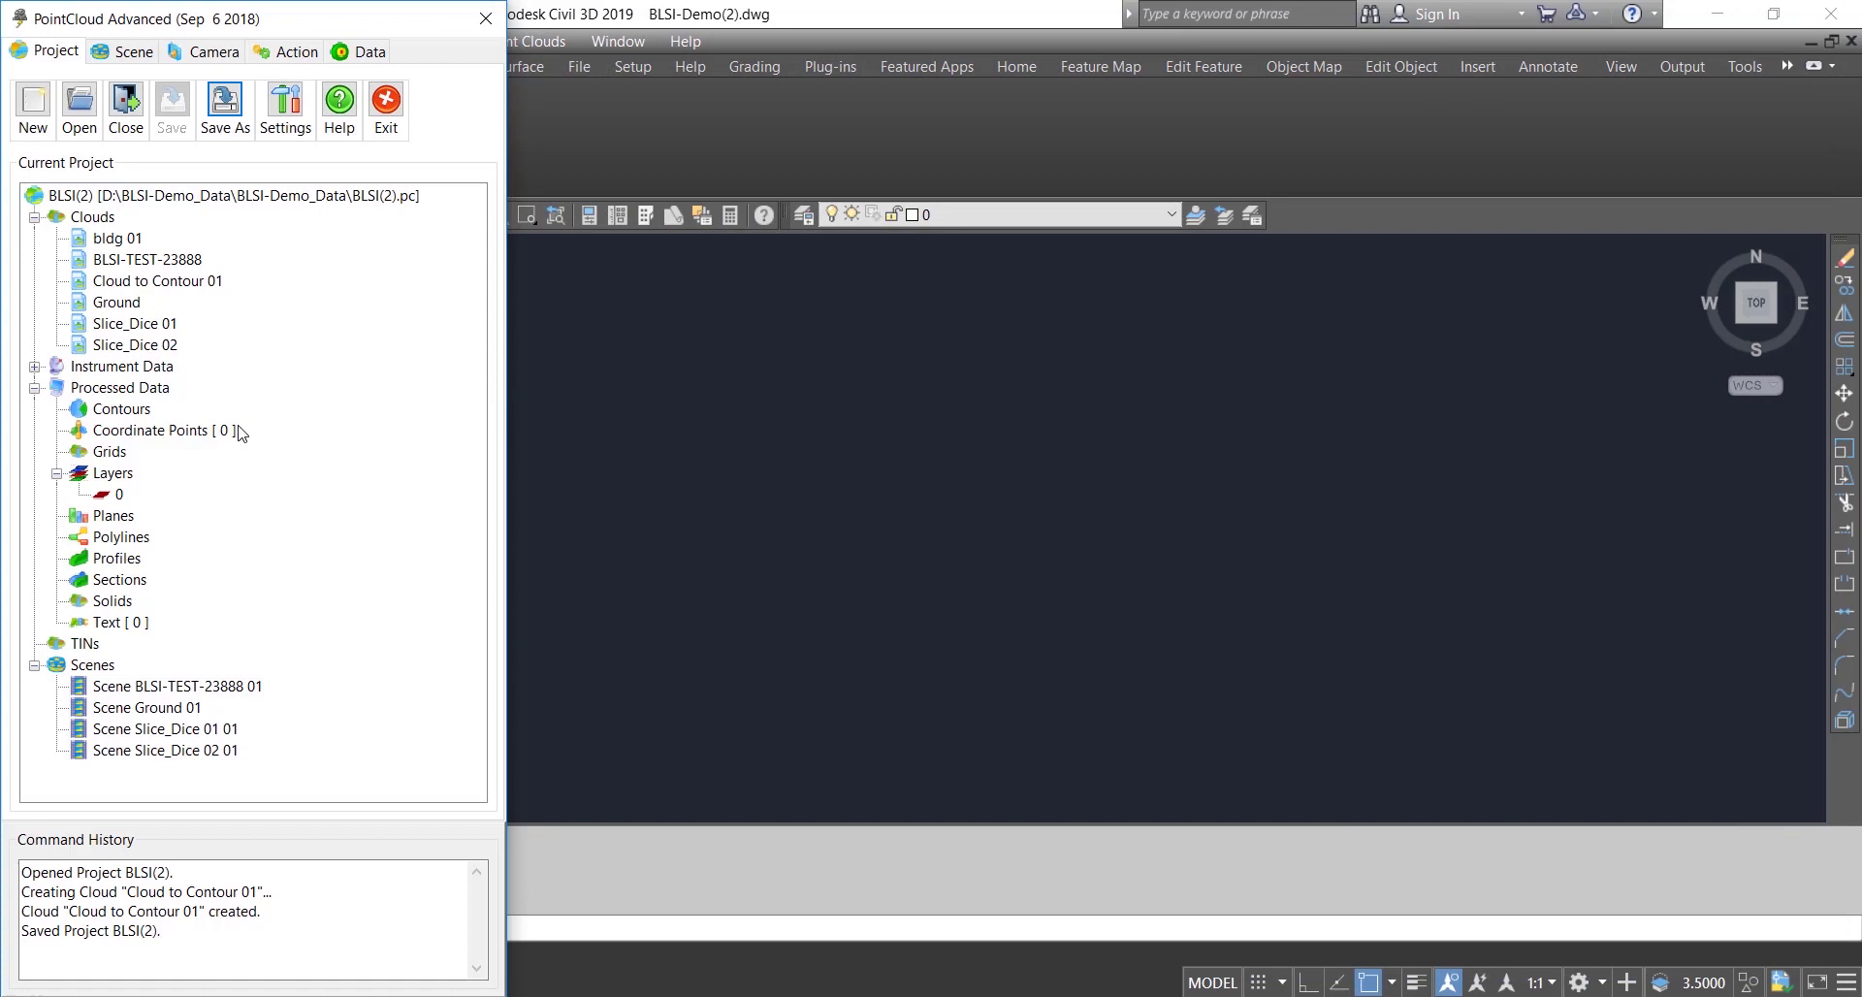
# Step: View Cloud to Contour 01 in a new scene, Scene Cloud to Contour 01 01
pyautogui.click(149, 284)
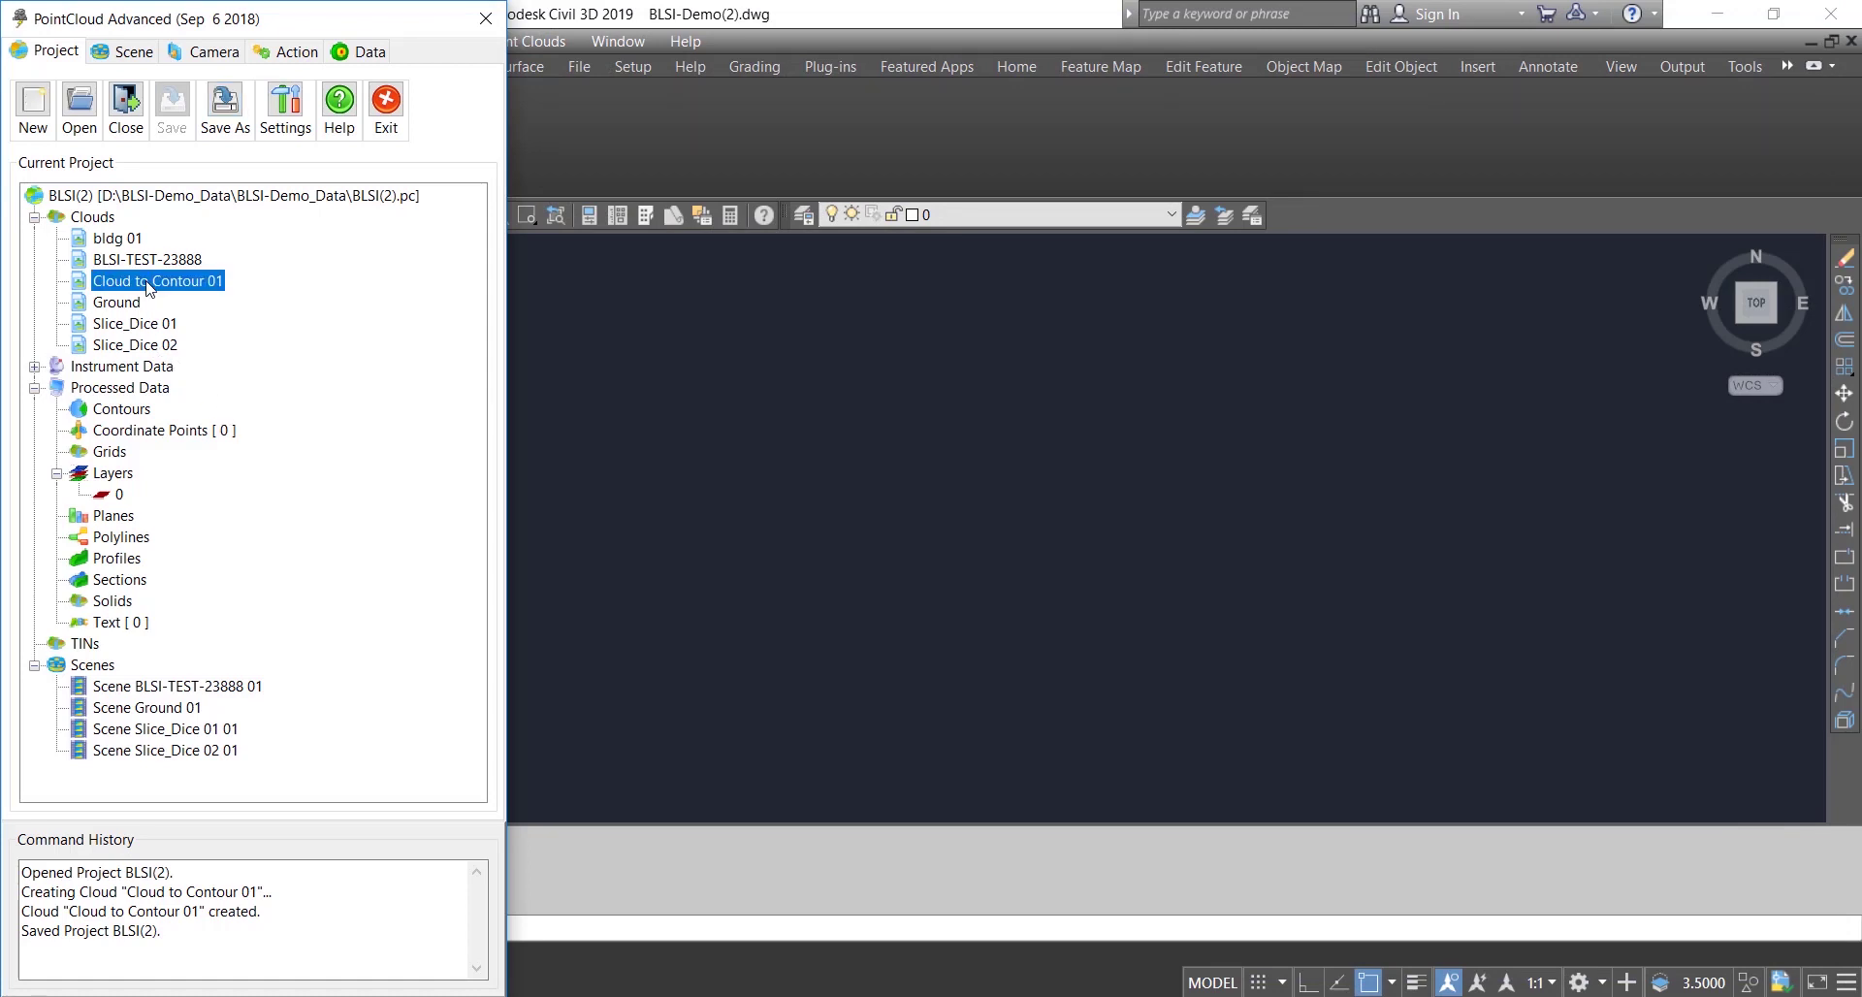
pyautogui.rightClick(149, 288)
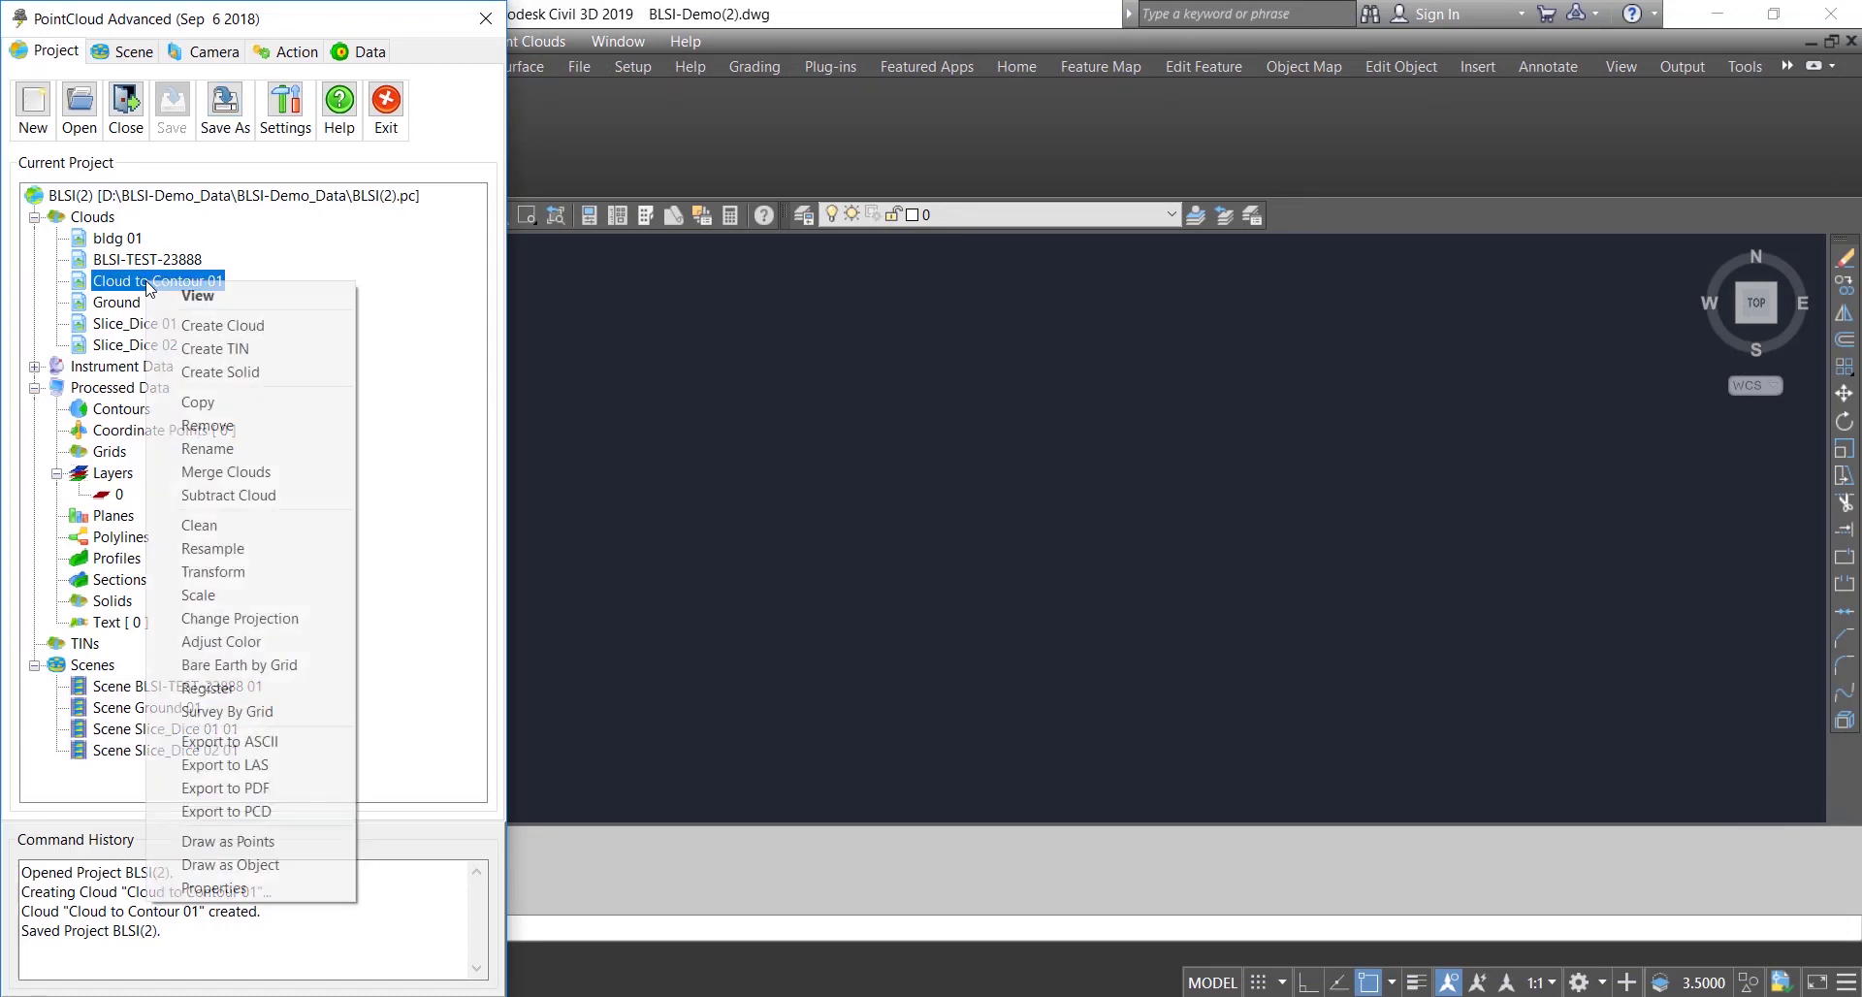
pyautogui.click(237, 297)
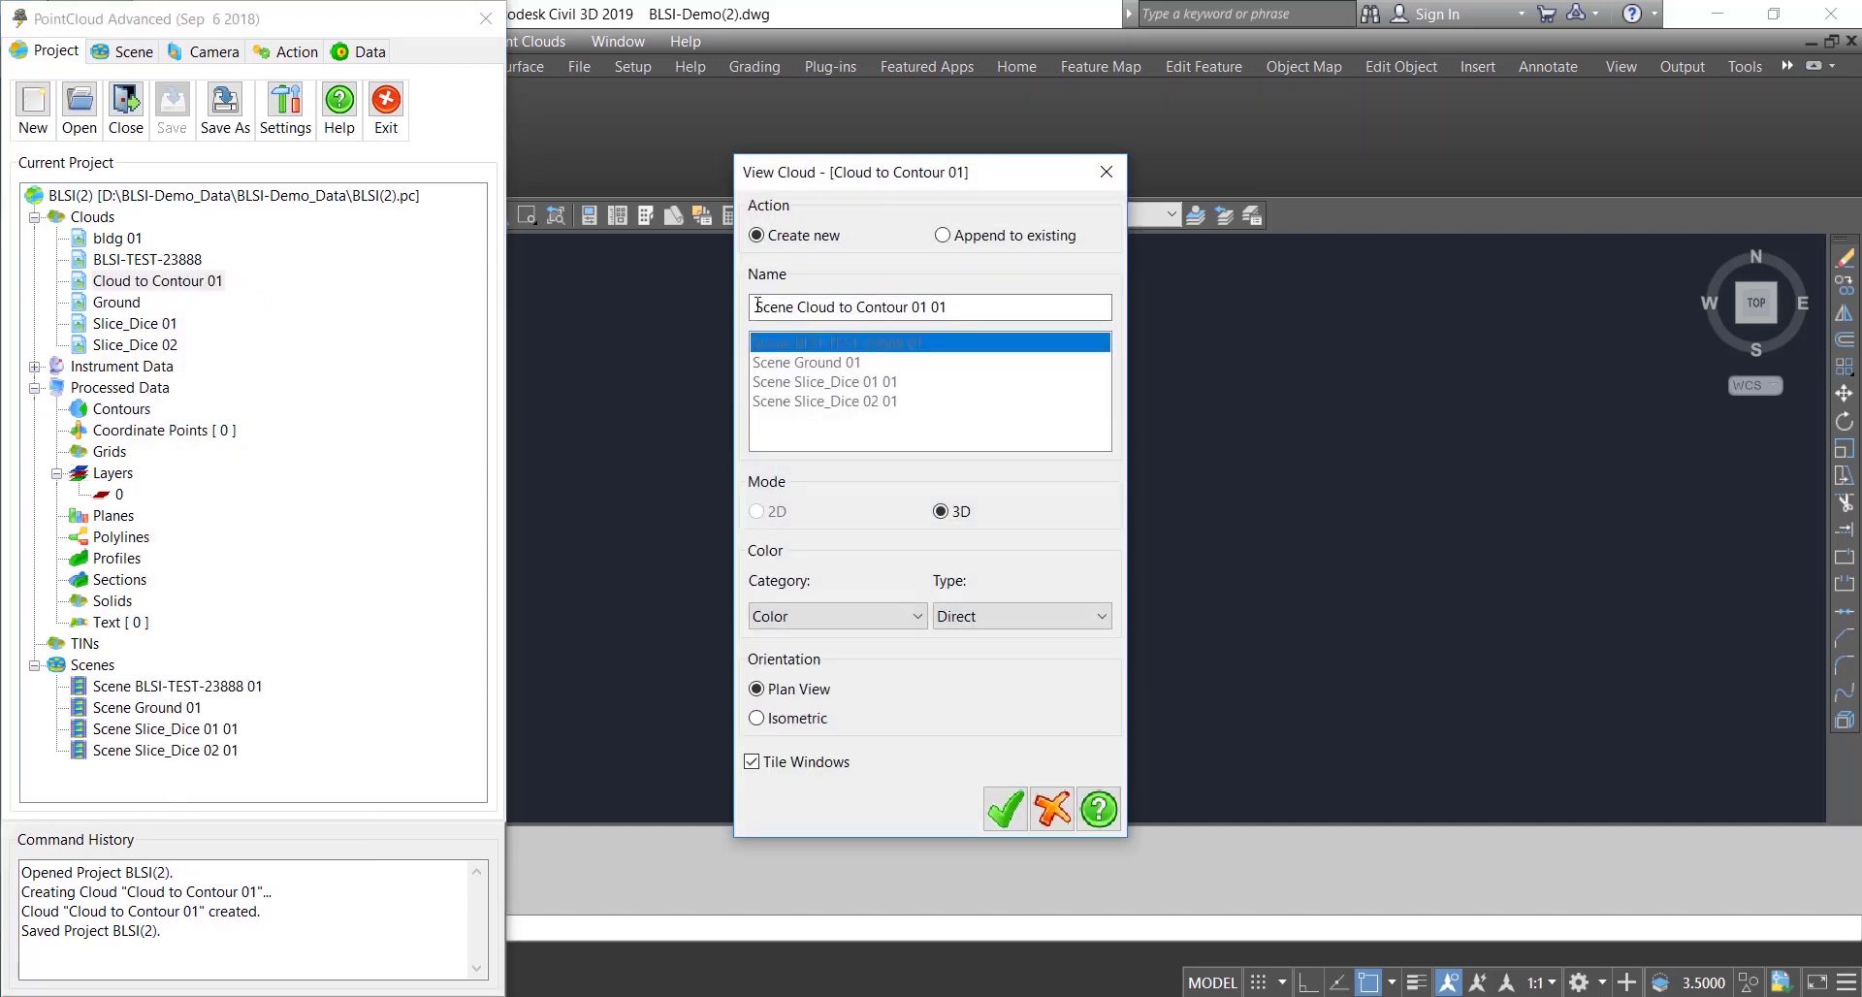
pyautogui.click(1005, 809)
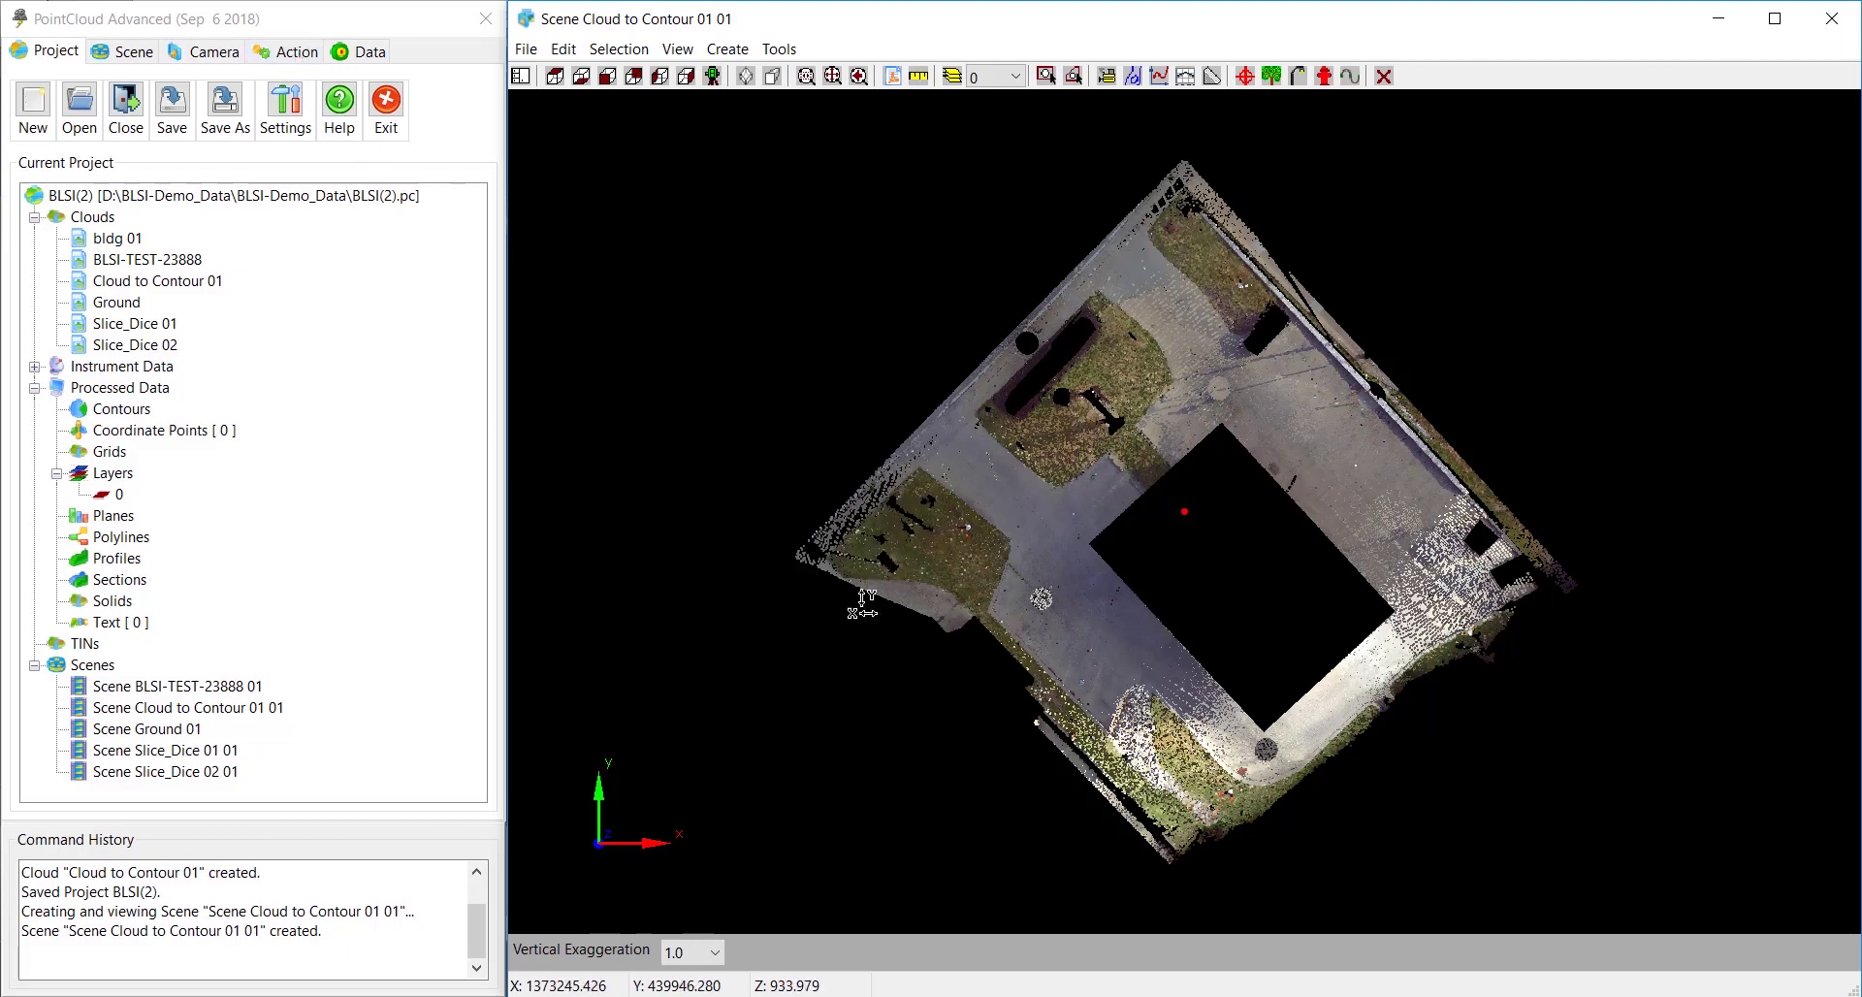
# Step: Rotate, shift and zoom the new cloud to close in on the pole and fence posts
pyautogui.moveTo(844, 679); pyautogui.dragTo(1258, 523)
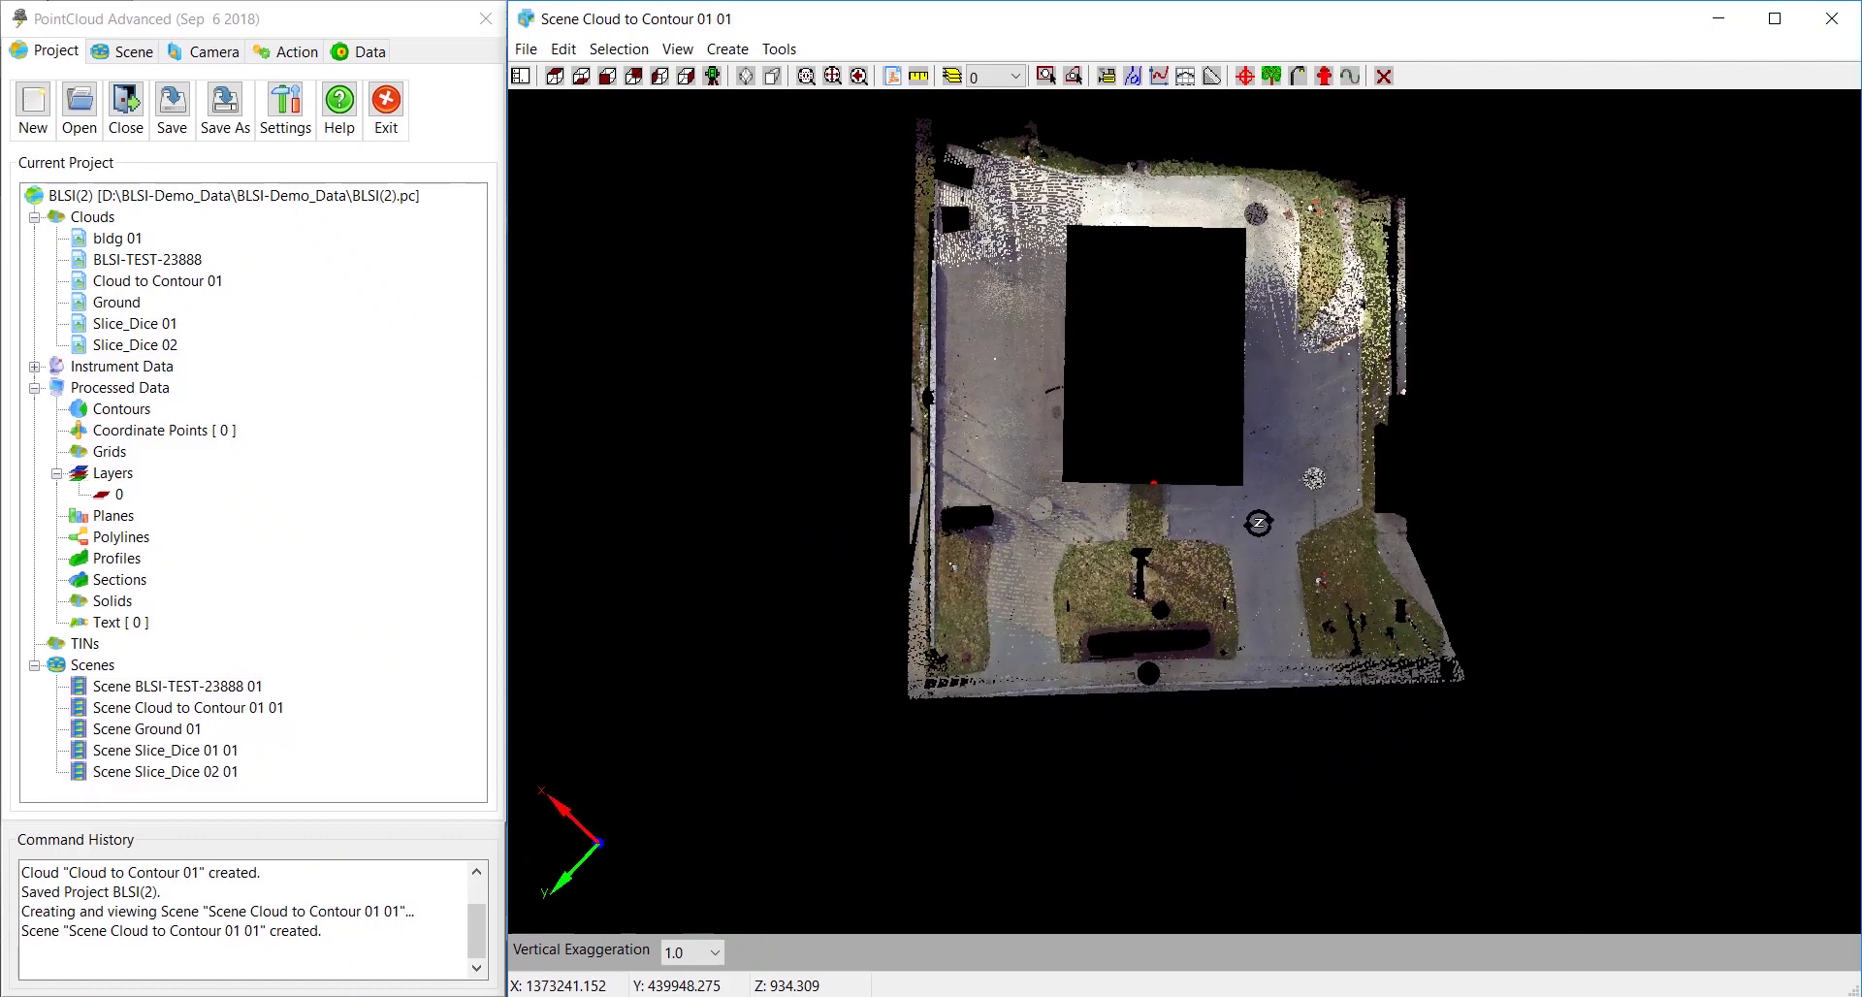
pyautogui.moveTo(1129, 423); pyautogui.dragTo(1109, 556, button='middle')
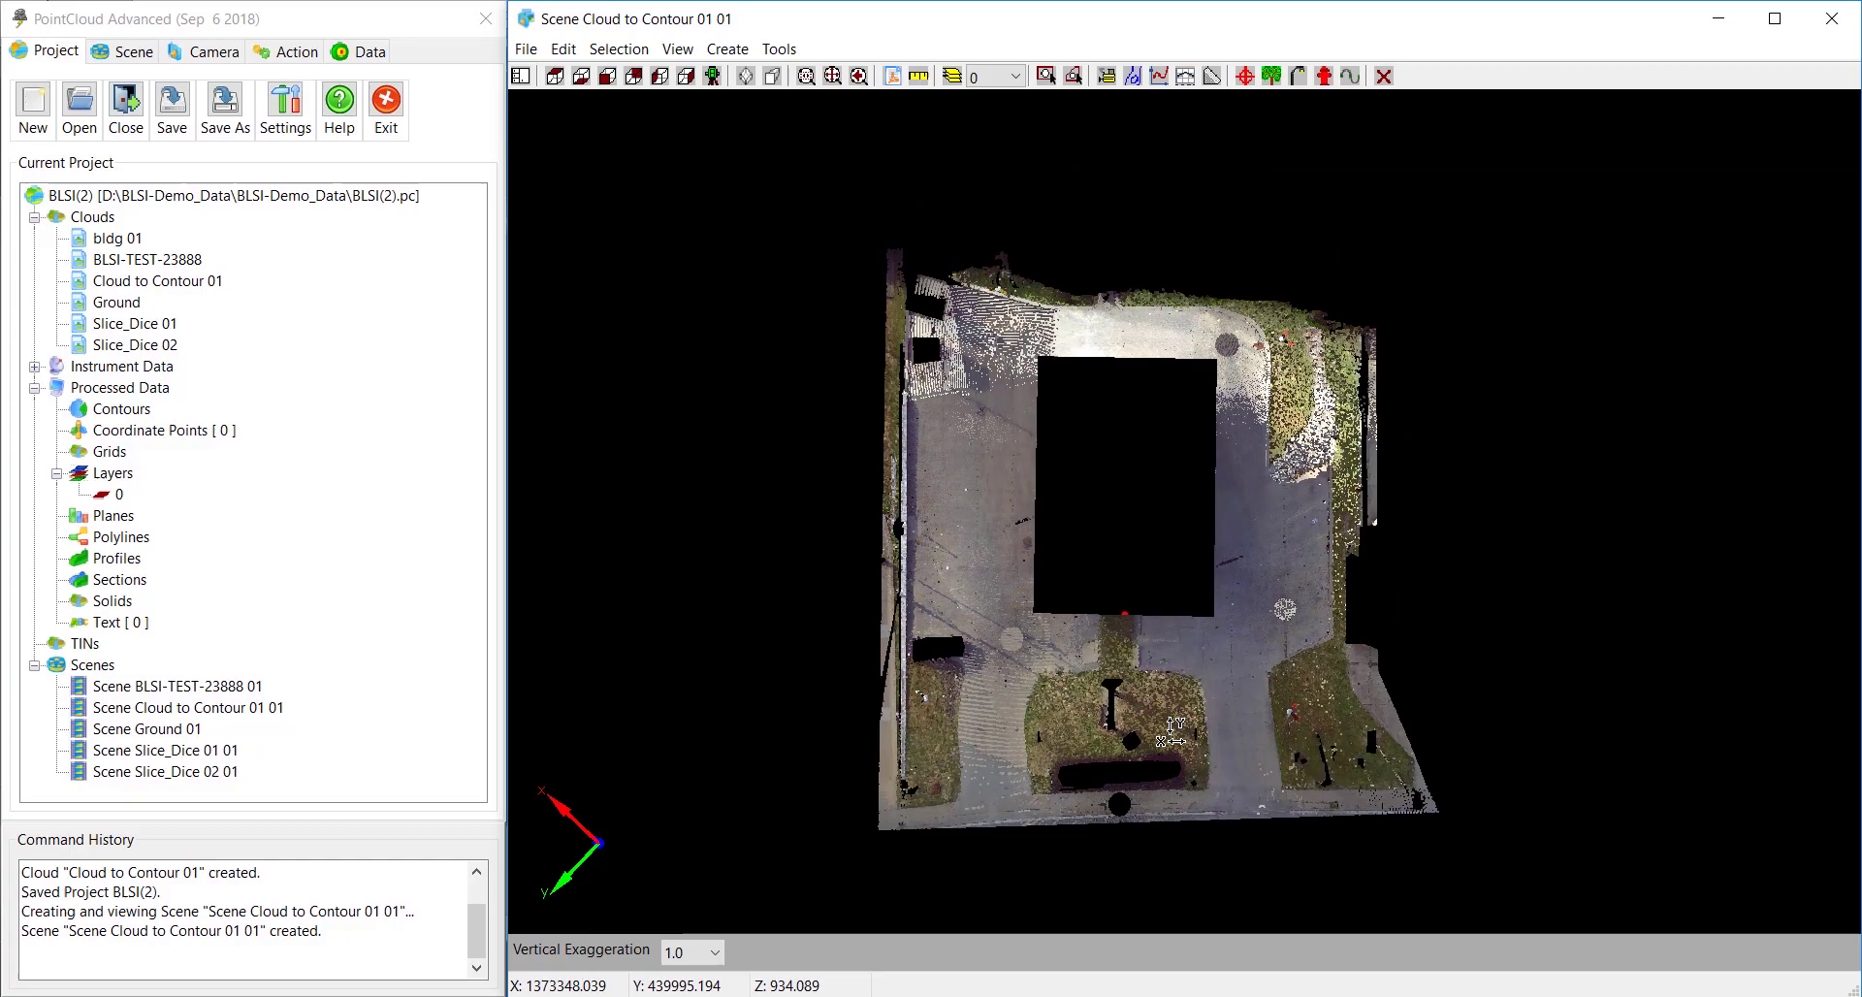
pyautogui.scroll(5, 1134, 663)
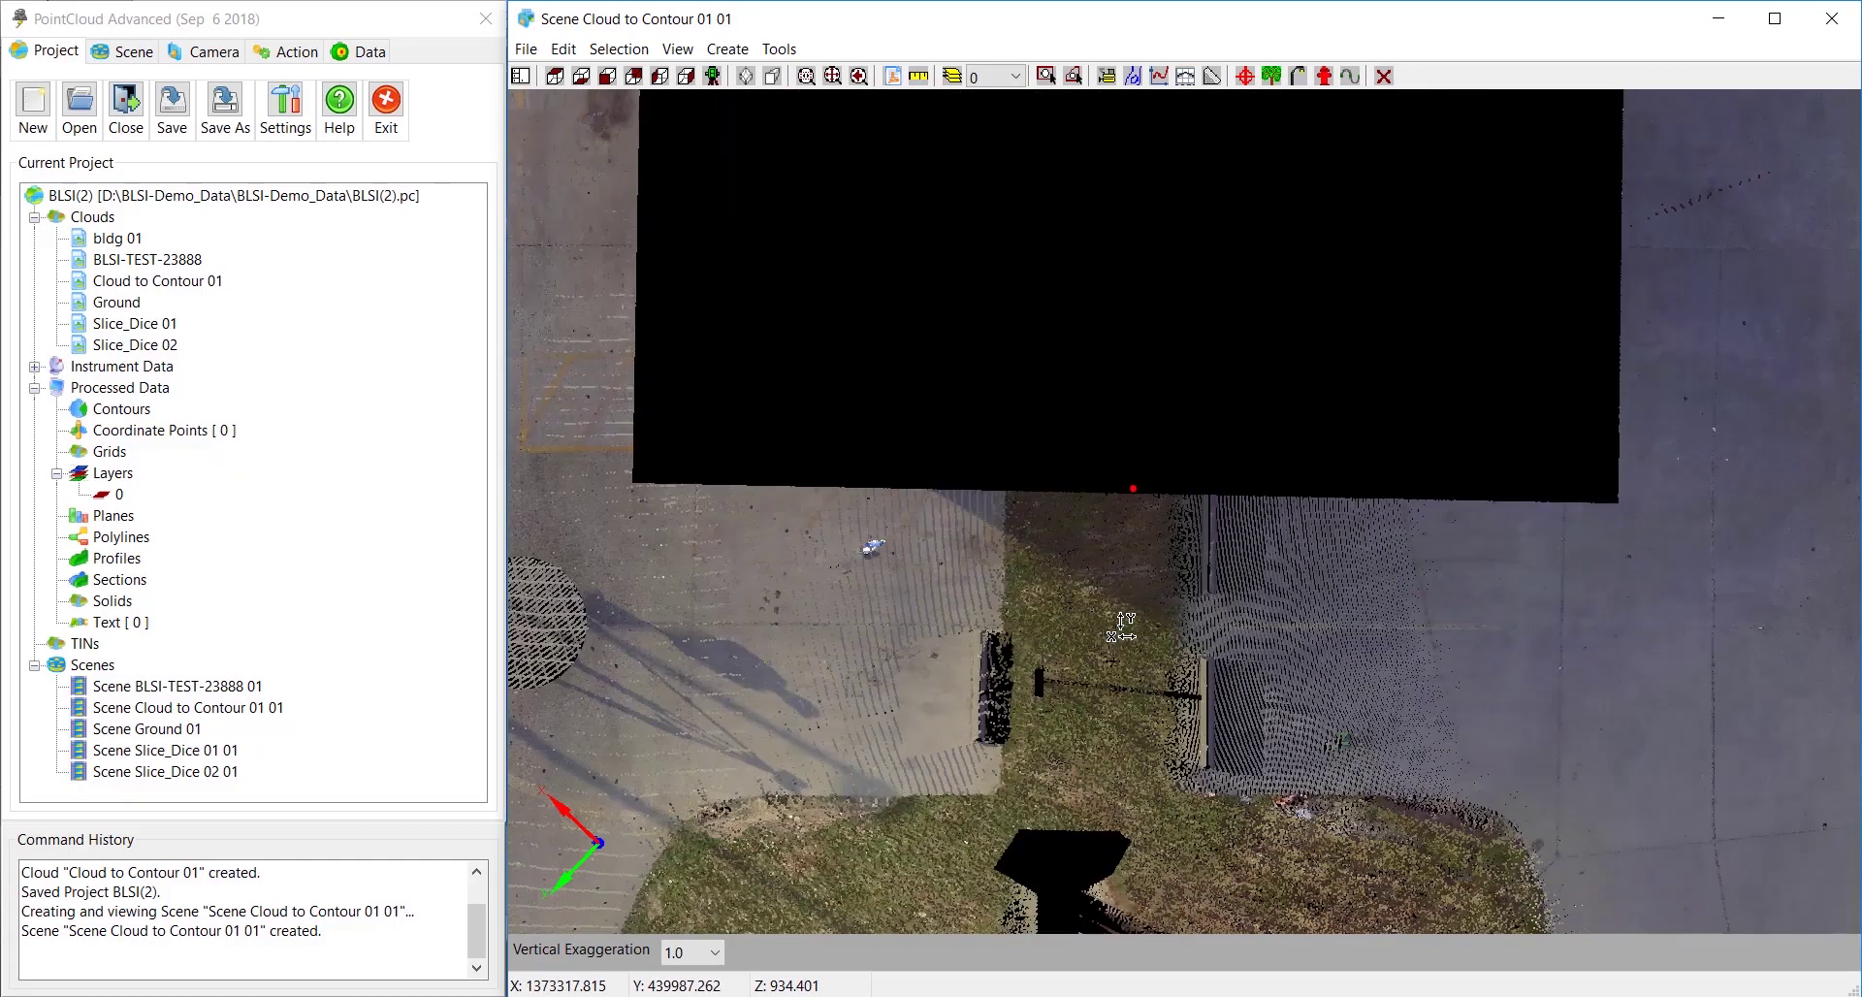
pyautogui.scroll(2, 1116, 644)
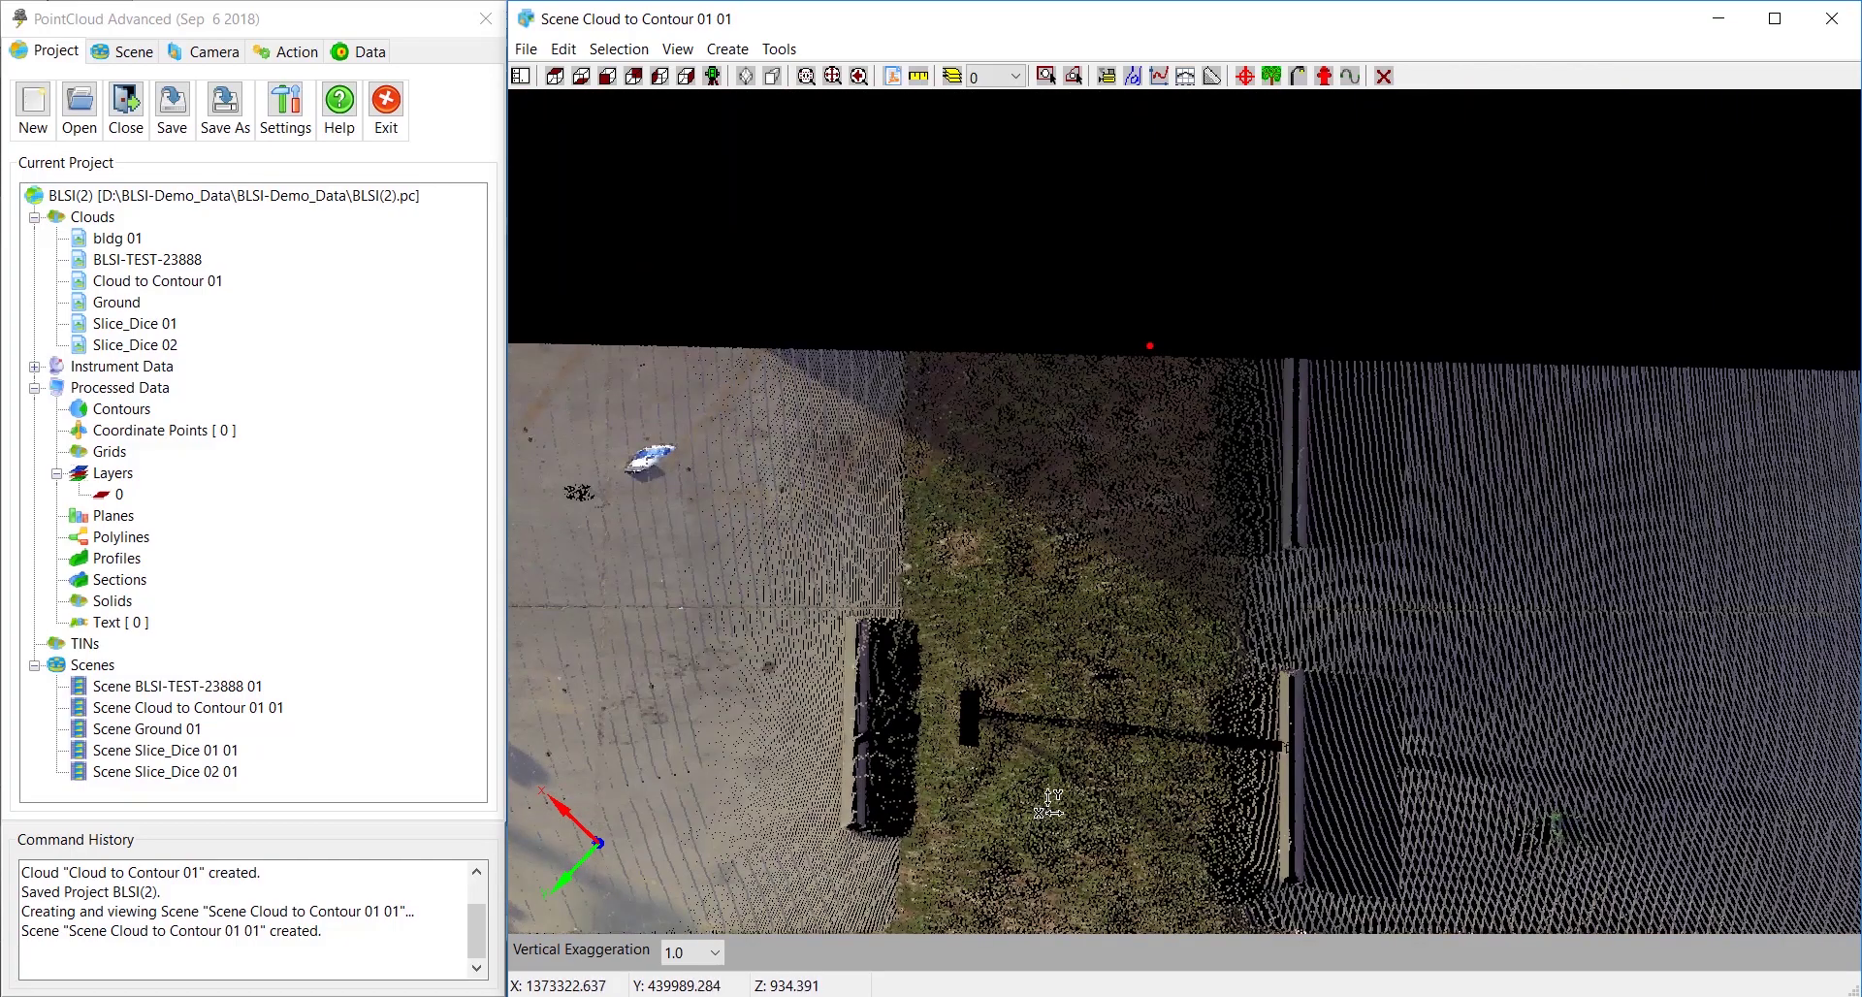
pyautogui.scroll(1, 1040, 724)
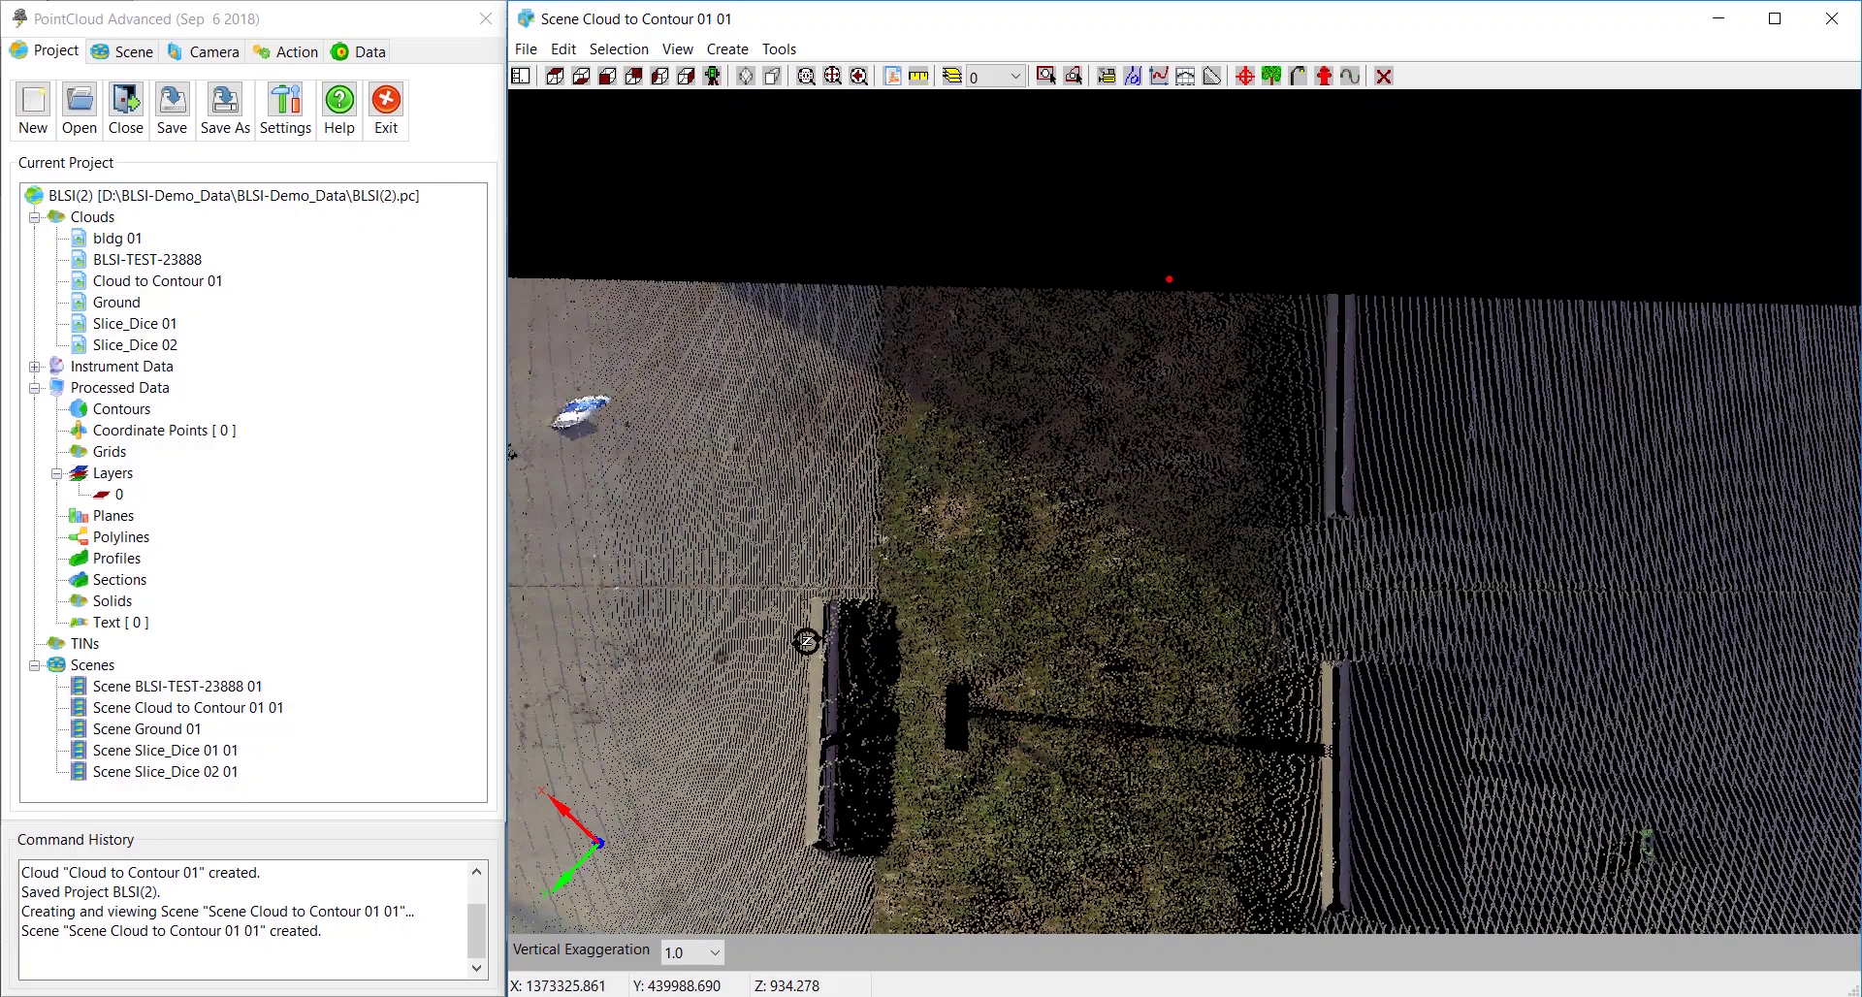
# Step: Window-select the left, upper-right and lower-right fence post clusters
pyautogui.click(297, 52)
pyautogui.click(199, 163)
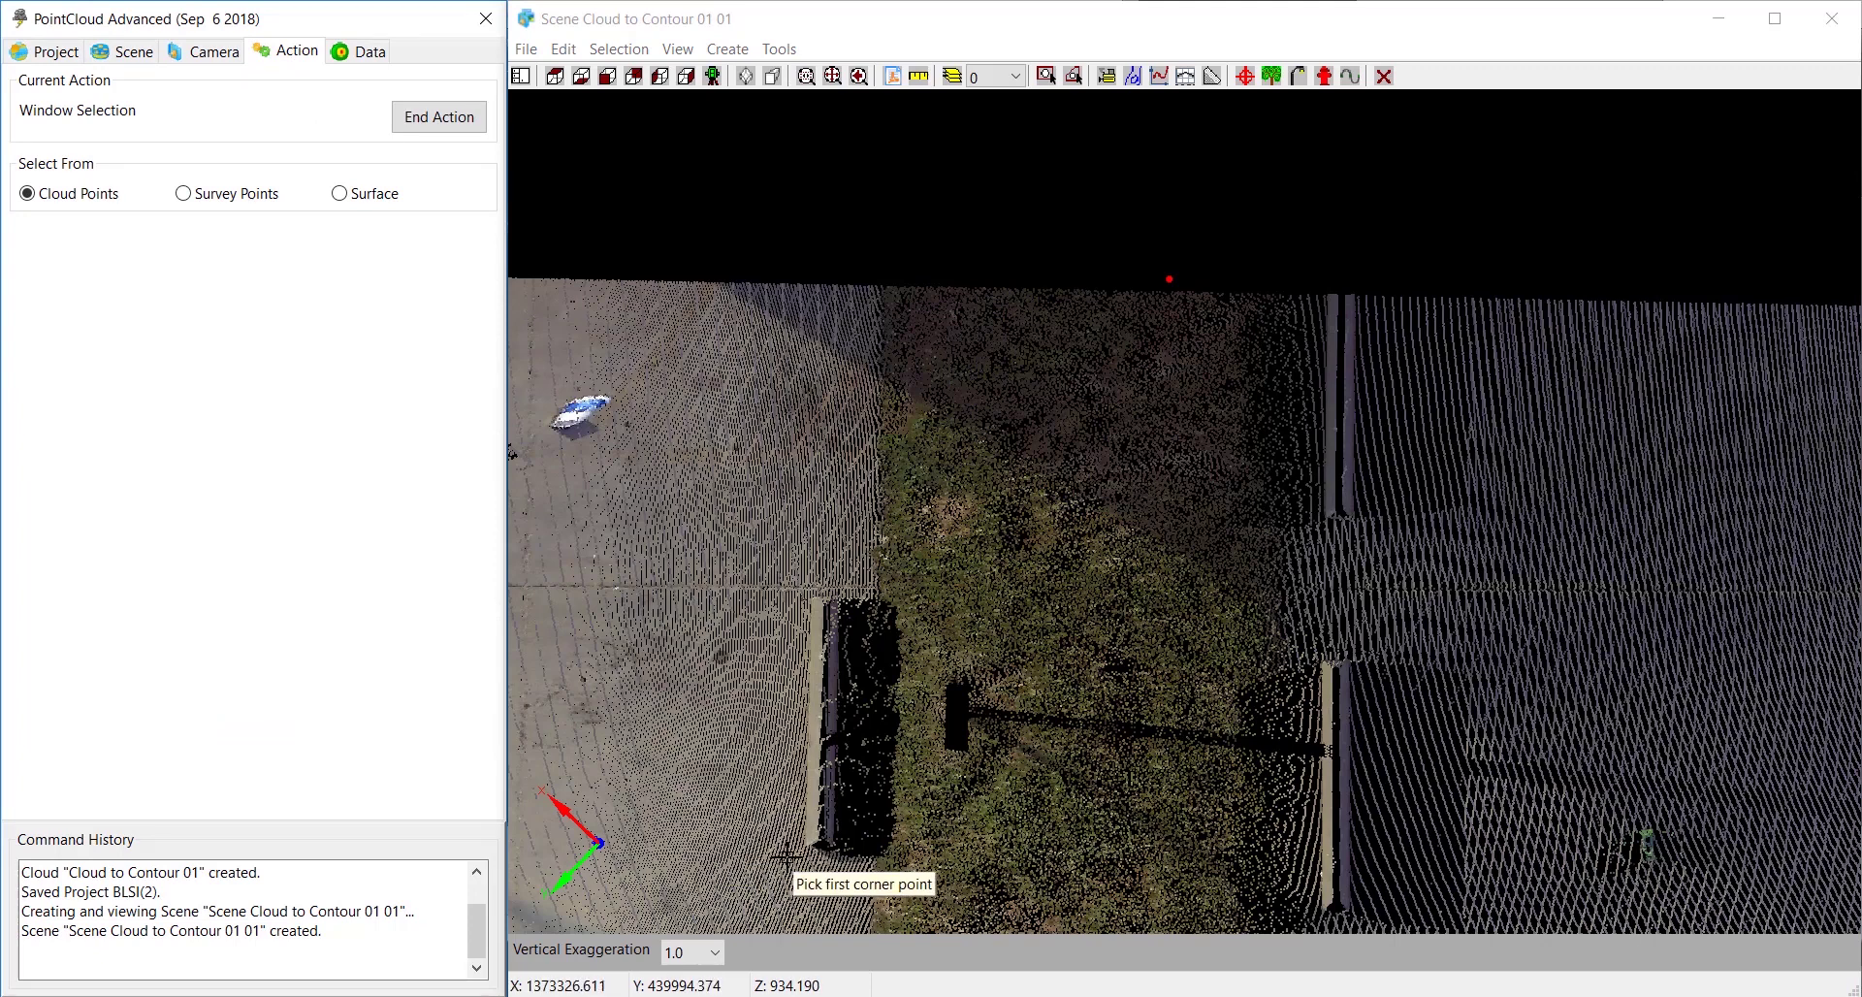
pyautogui.click(811, 841)
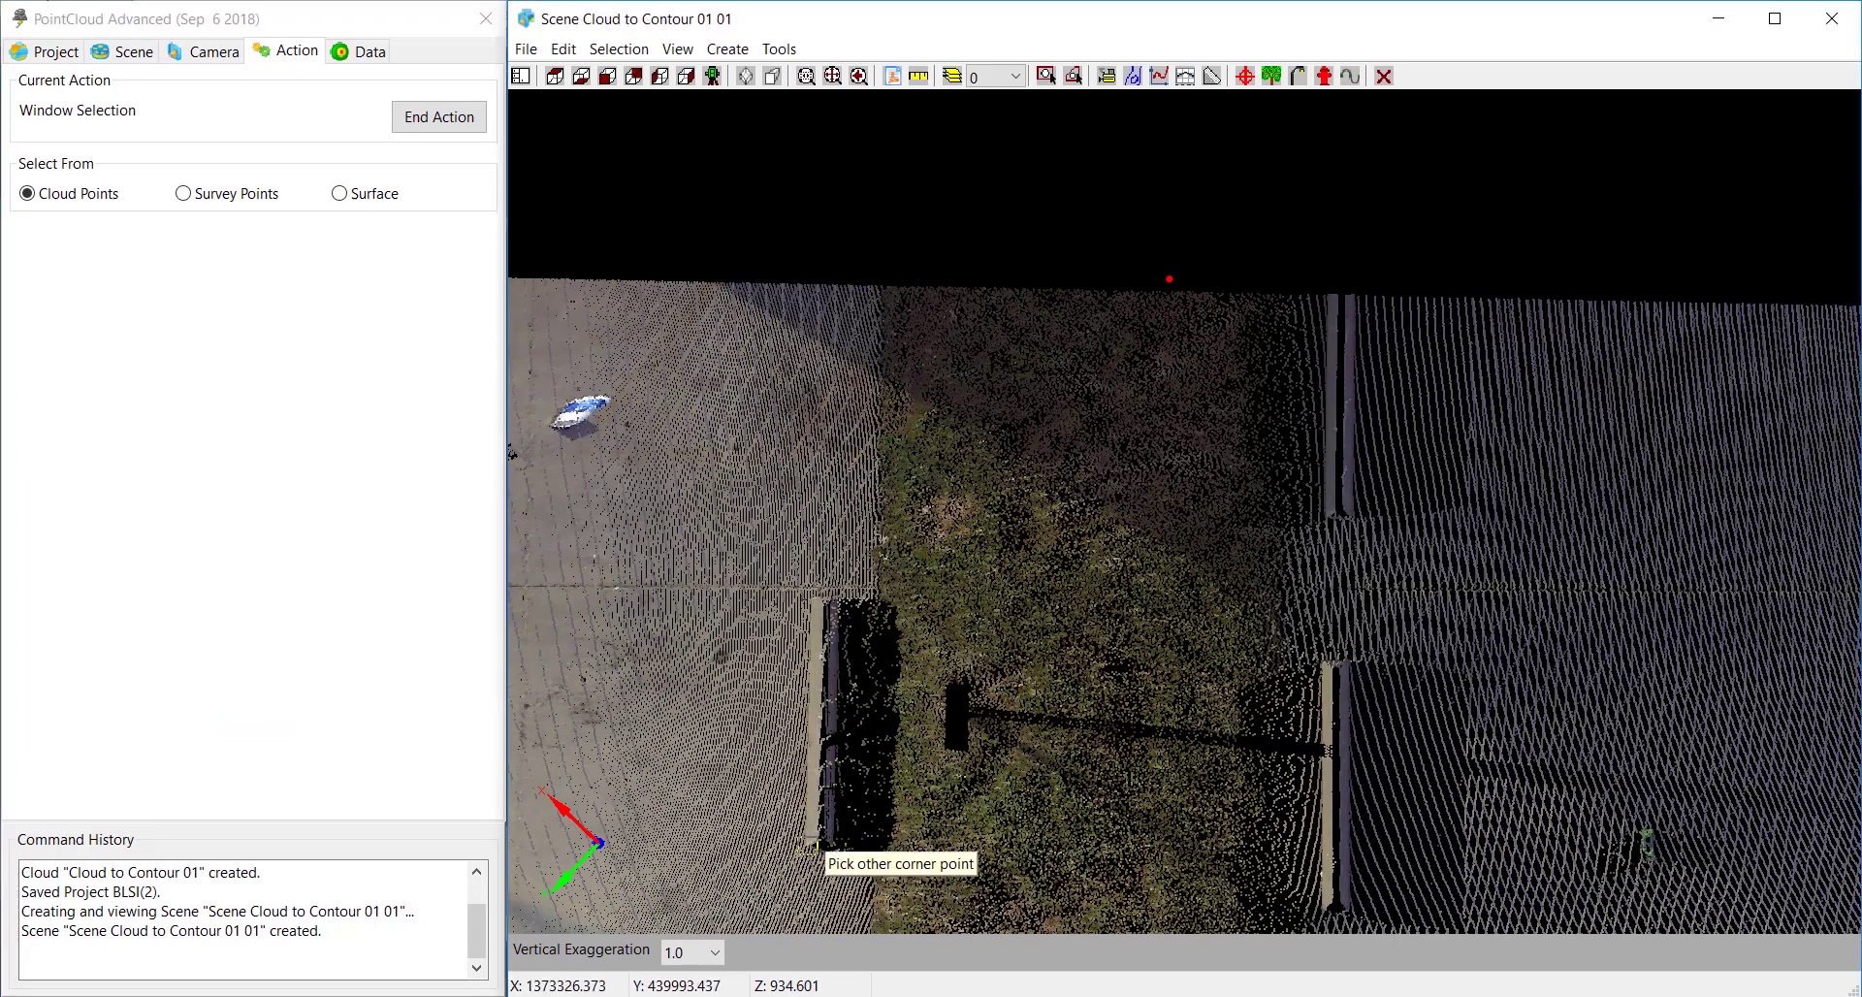
pyautogui.click(846, 594)
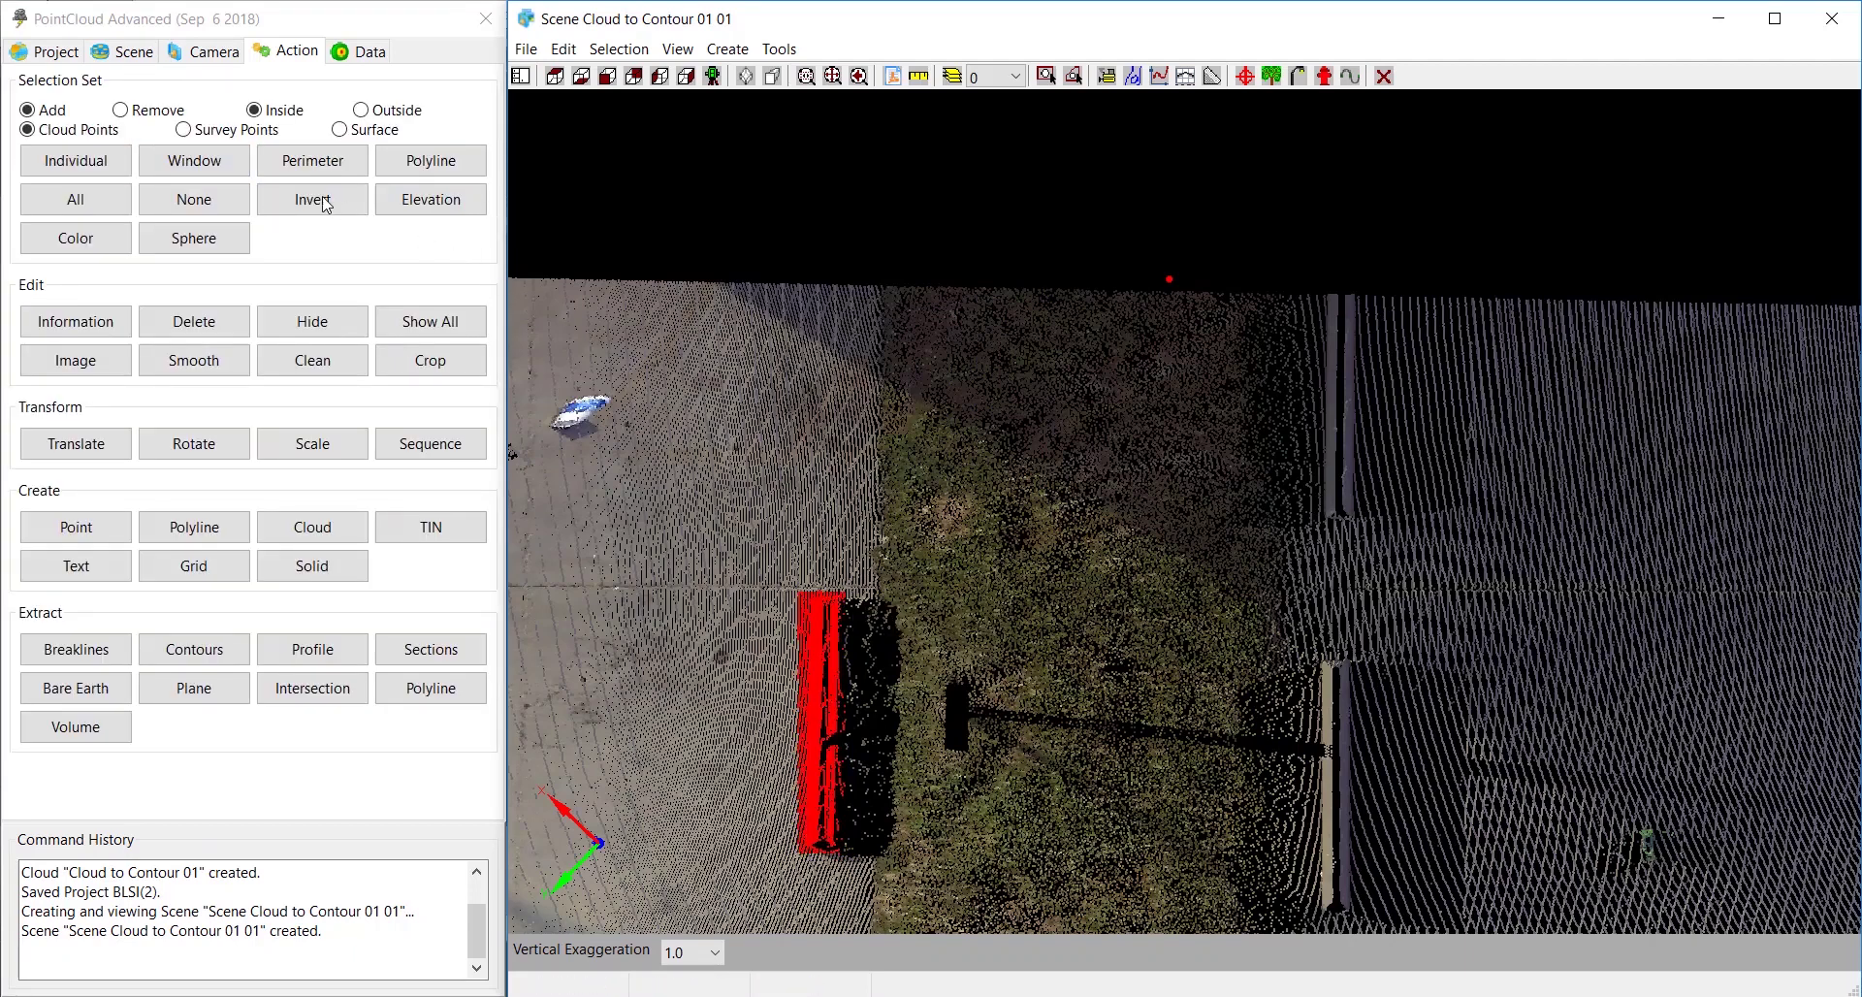
pyautogui.click(195, 161)
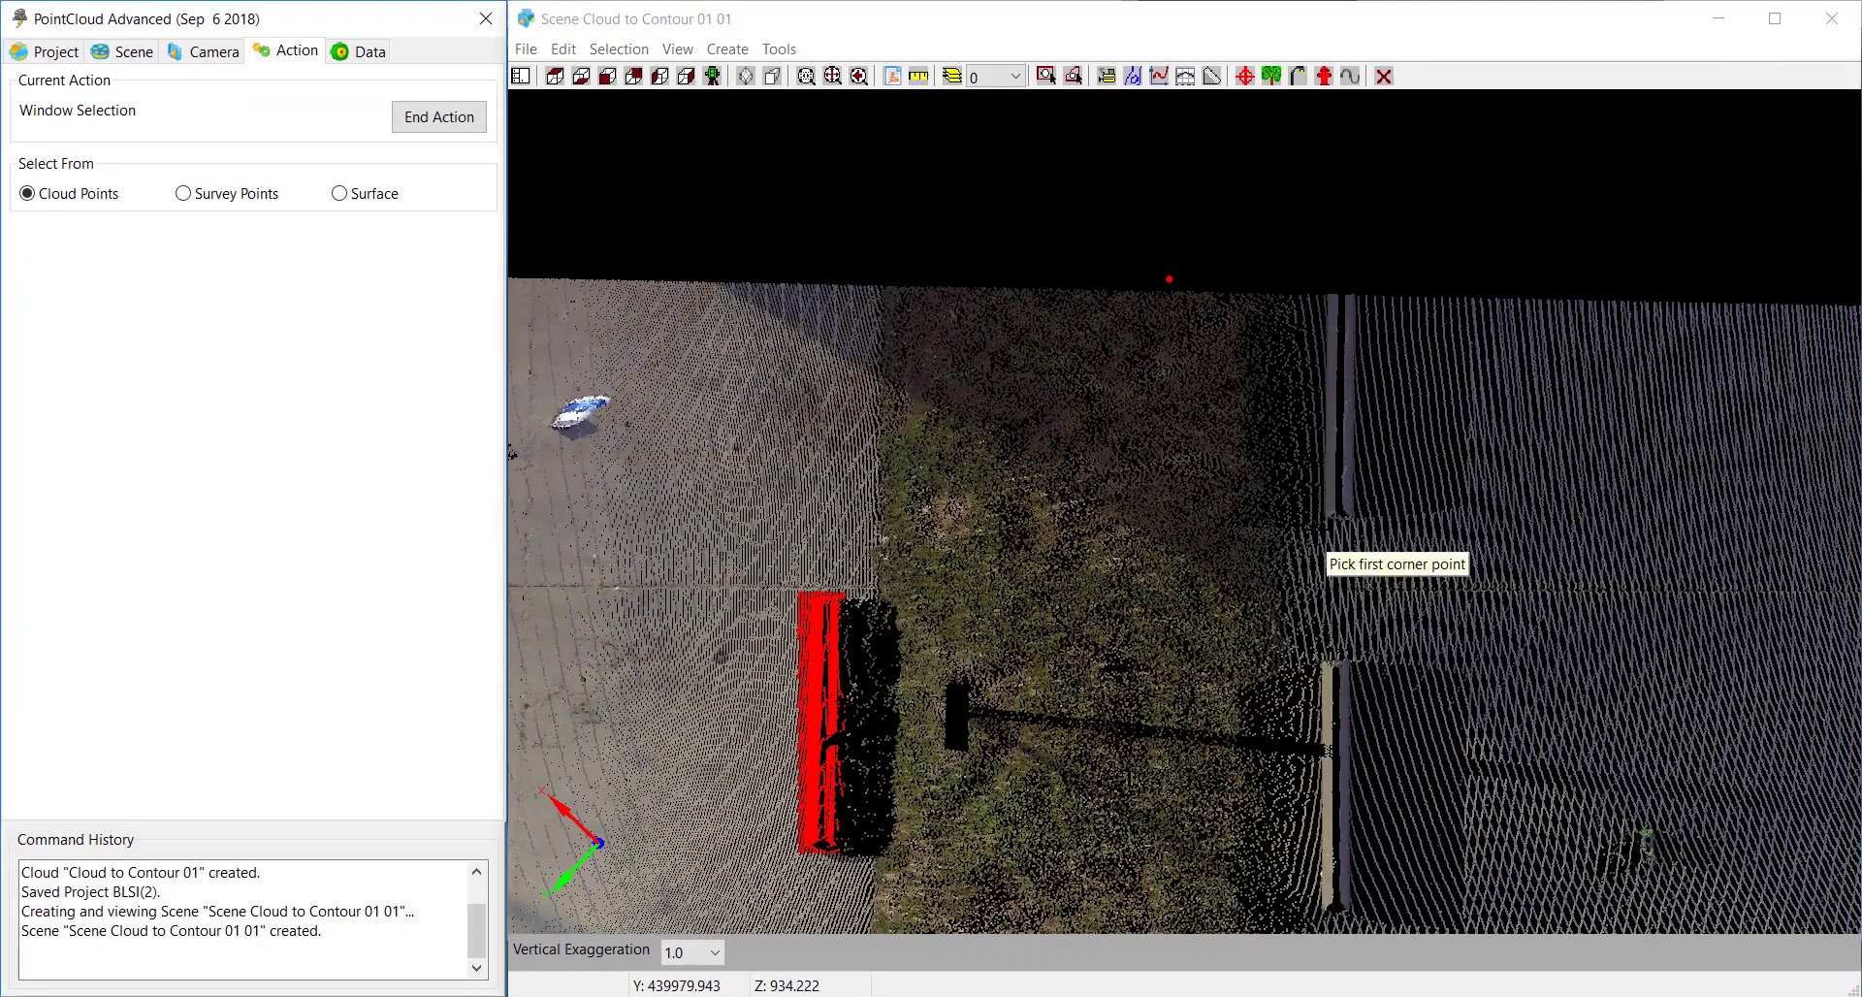
pyautogui.click(1314, 528)
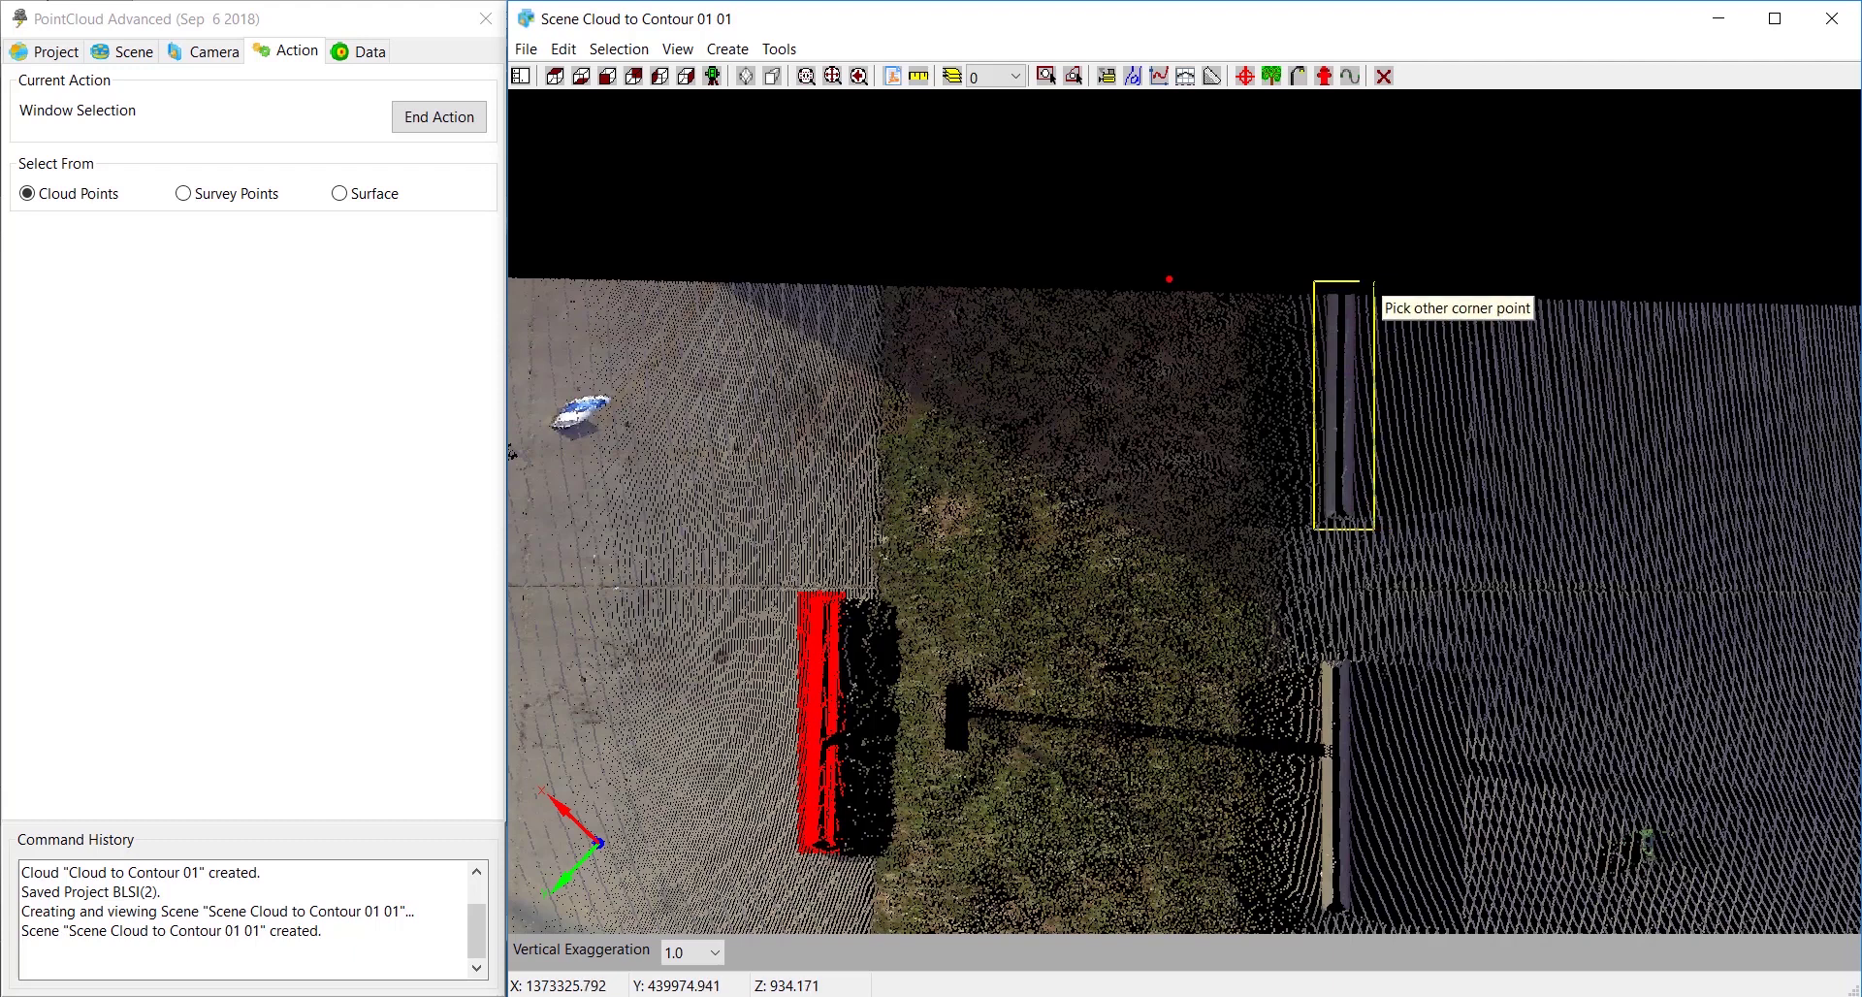
pyautogui.click(1374, 282)
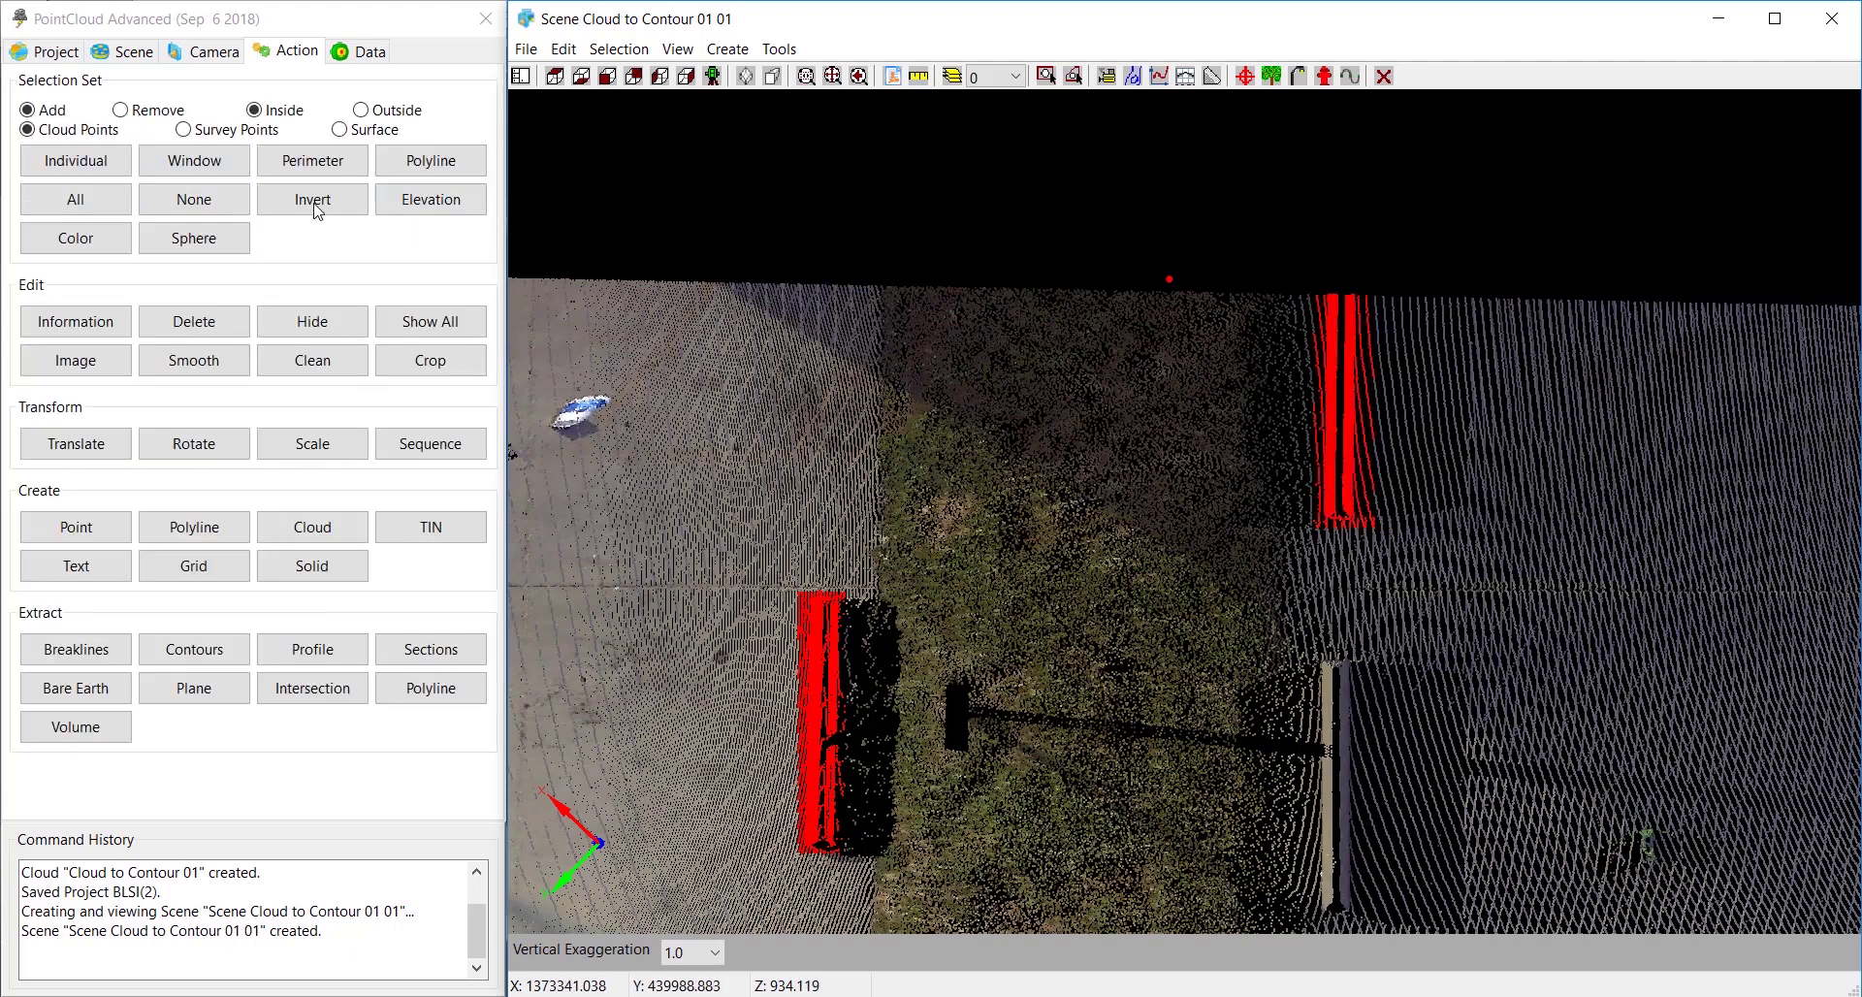
pyautogui.click(212, 167)
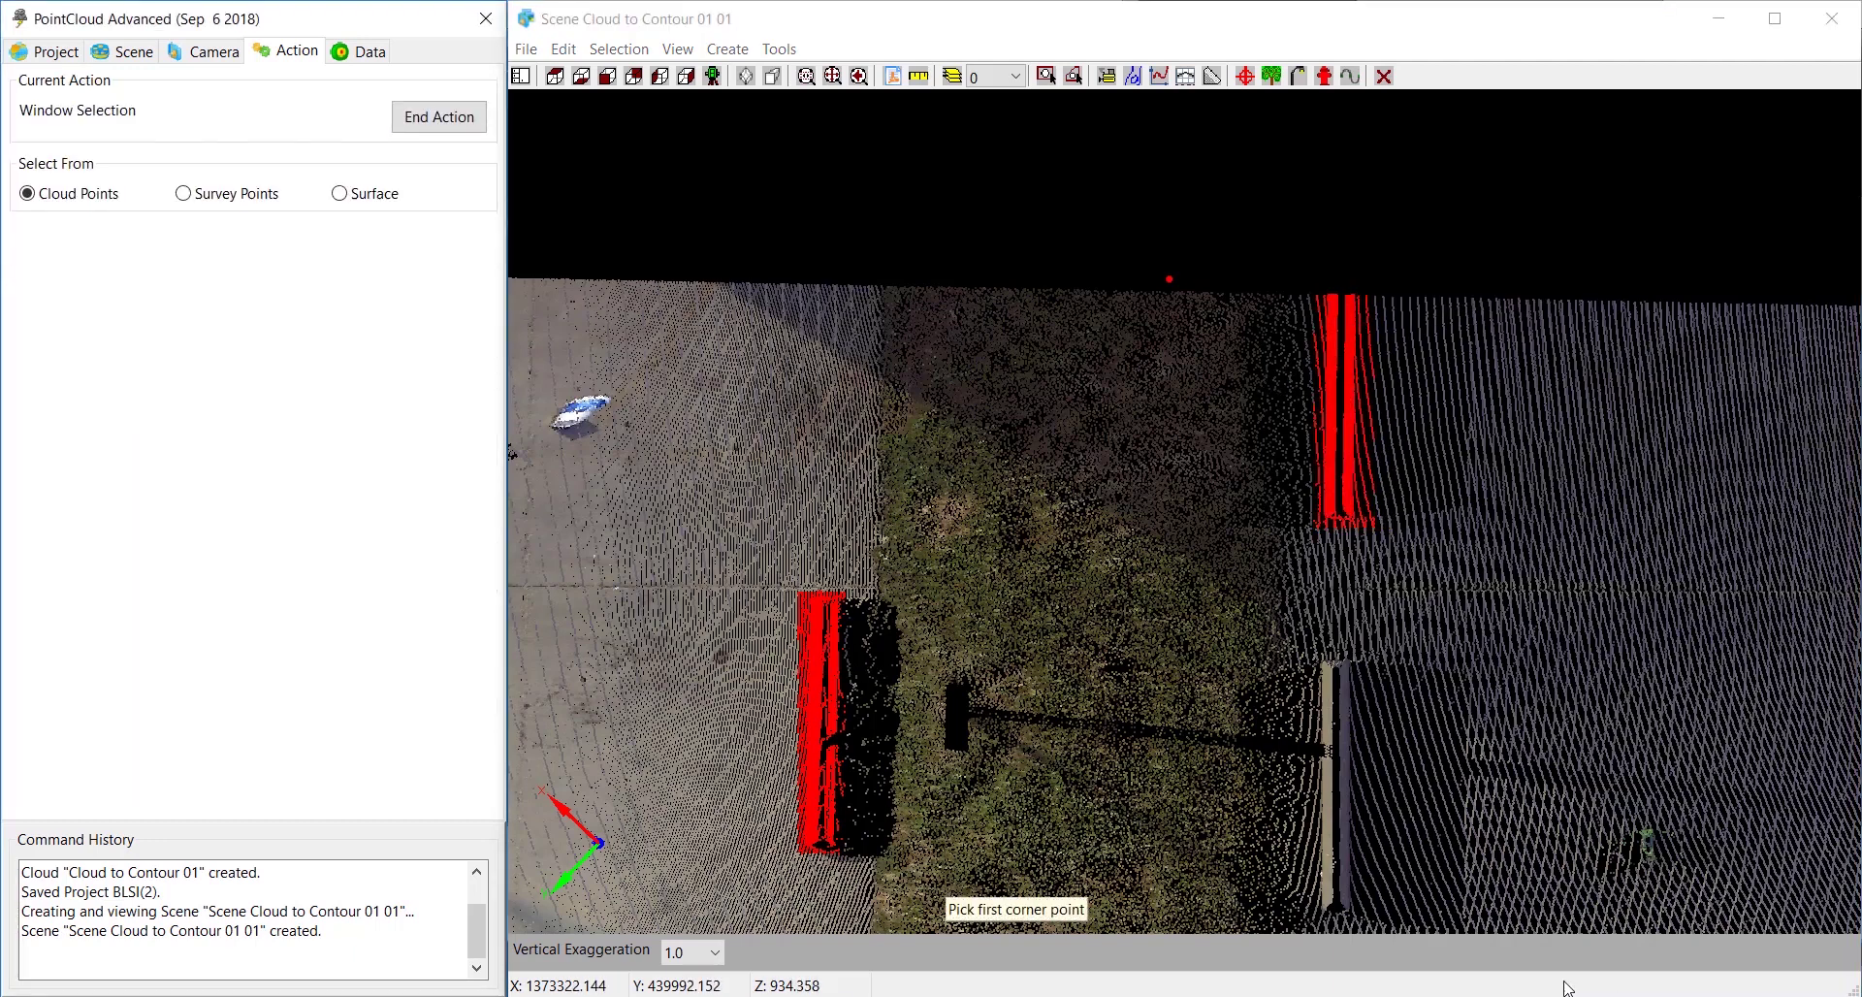
pyautogui.click(1311, 922)
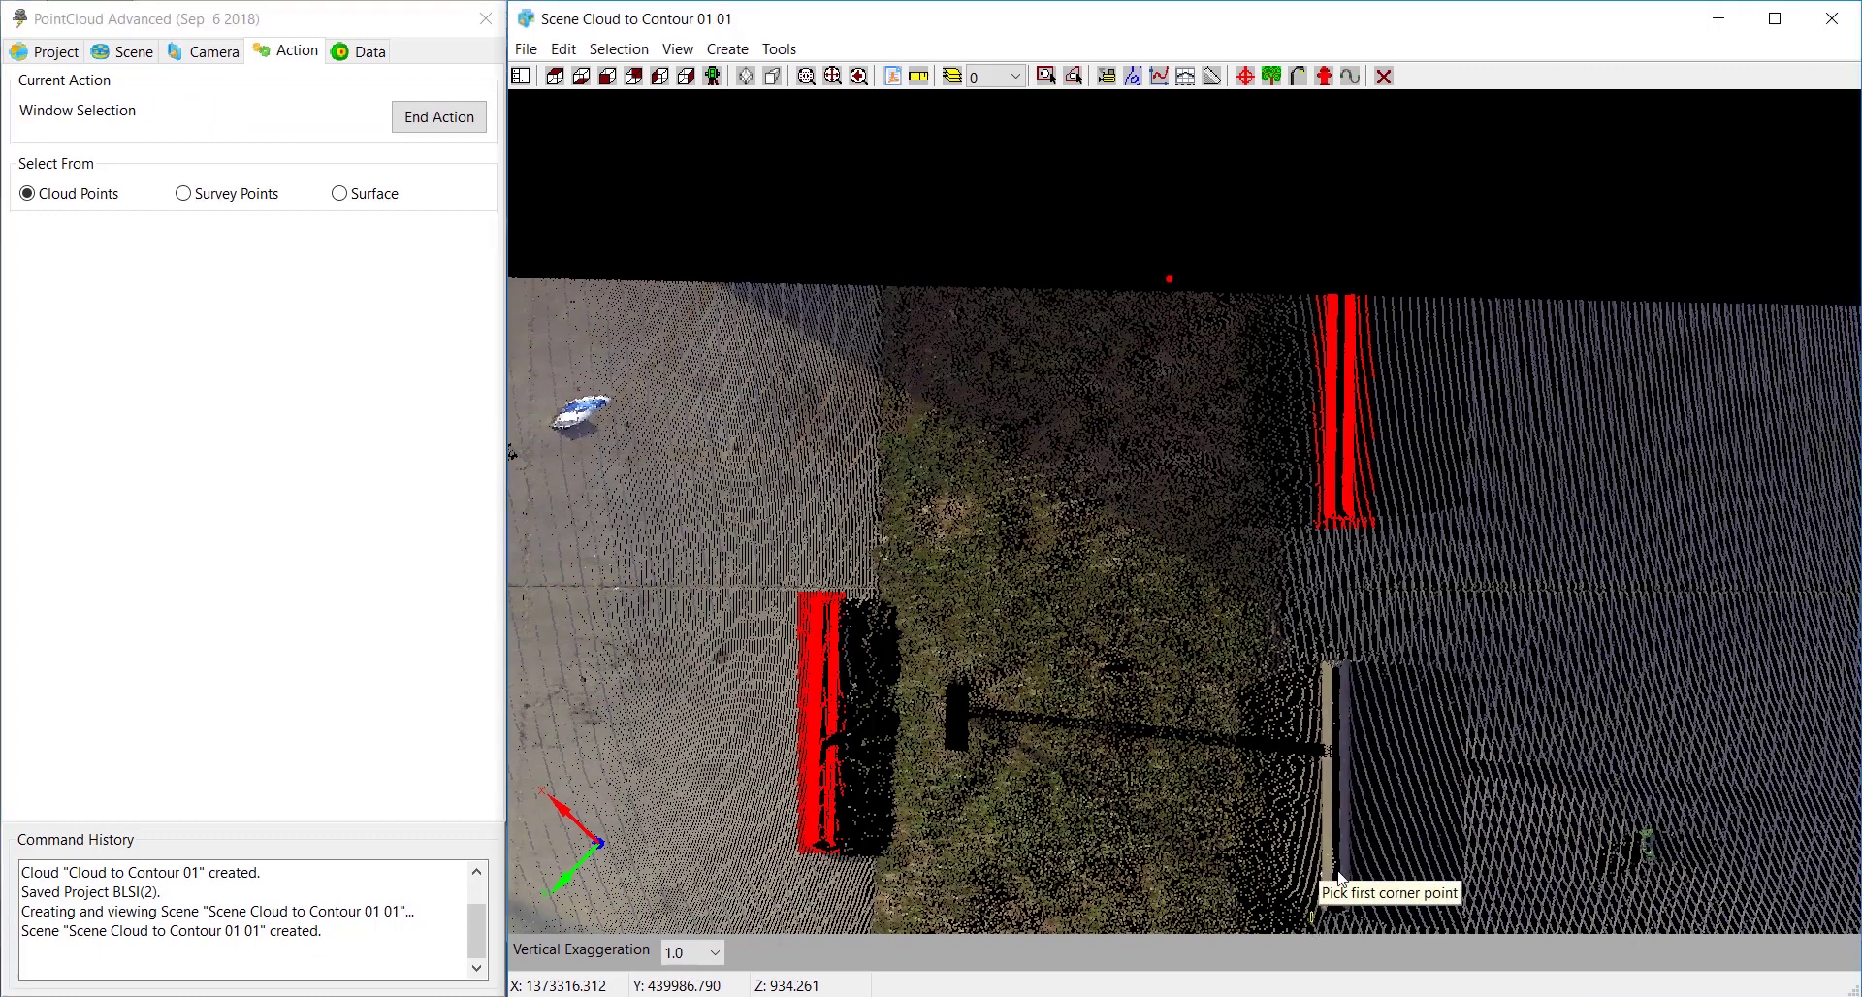
pyautogui.click(1369, 645)
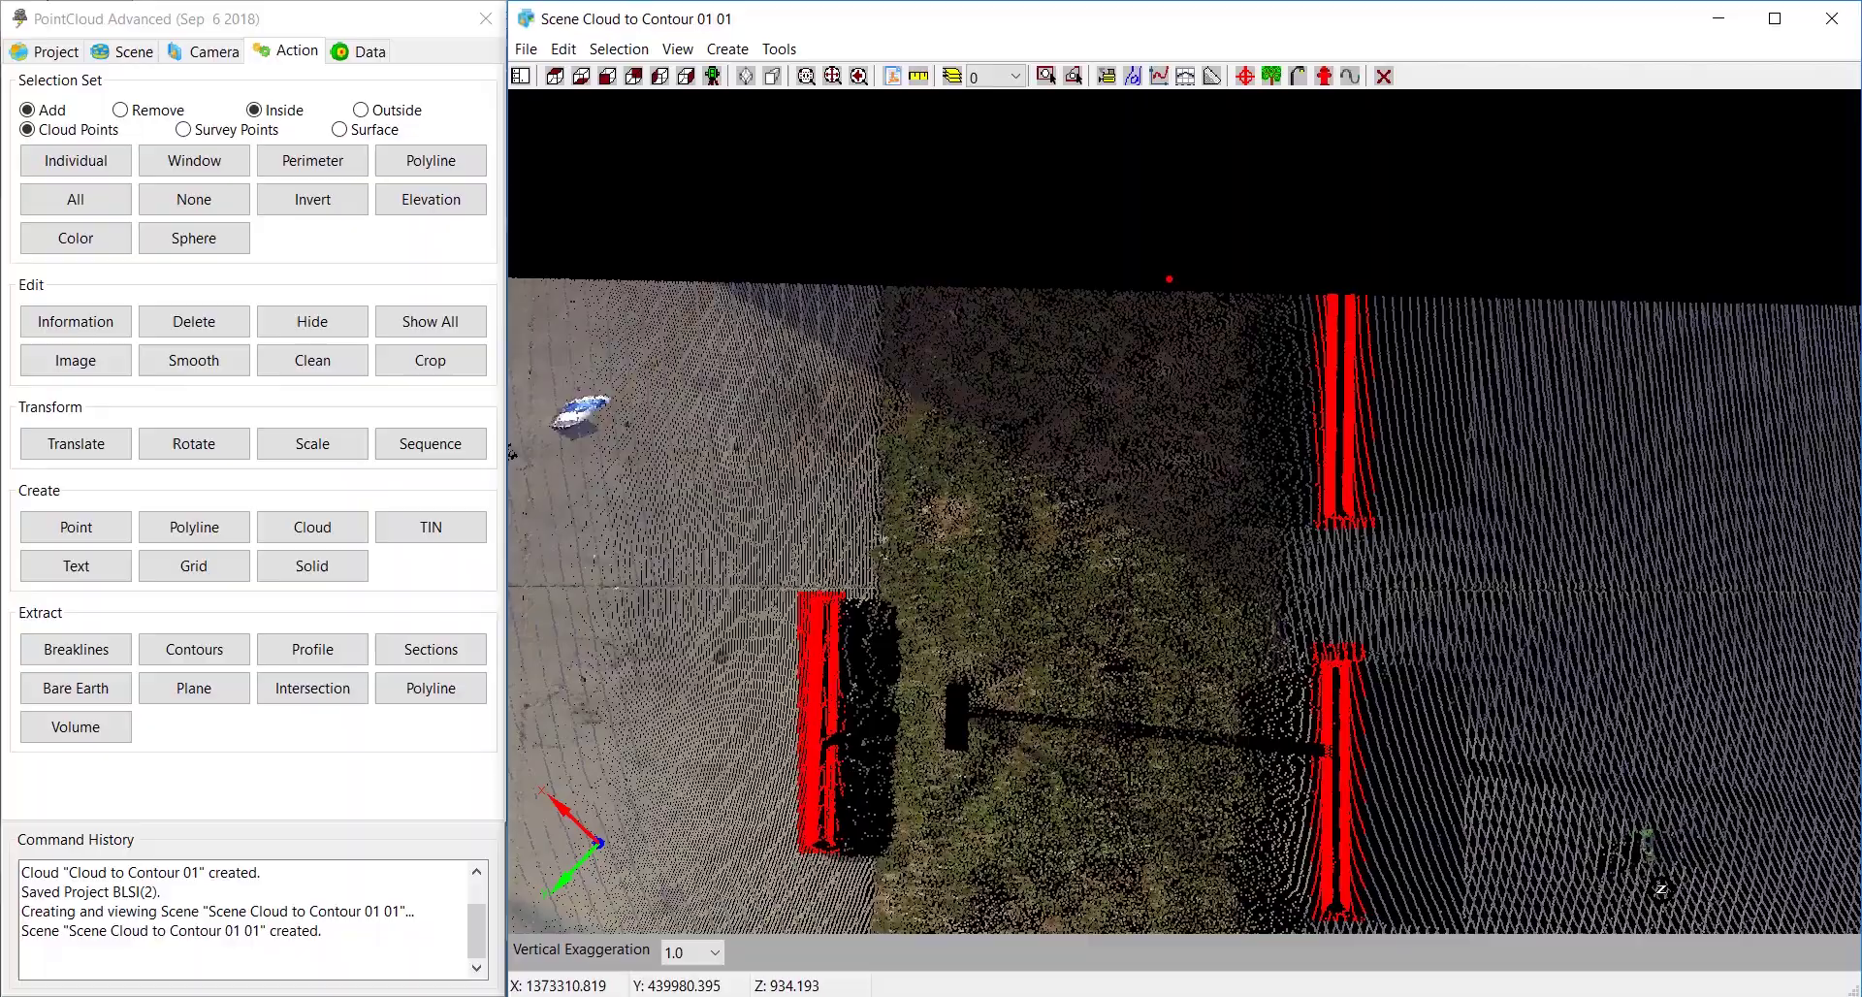
# Step: Window-select the small object beside the fence posts
pyautogui.moveTo(1660, 888); pyautogui.dragTo(1194, 531)
pyautogui.scroll(5, 1220, 562)
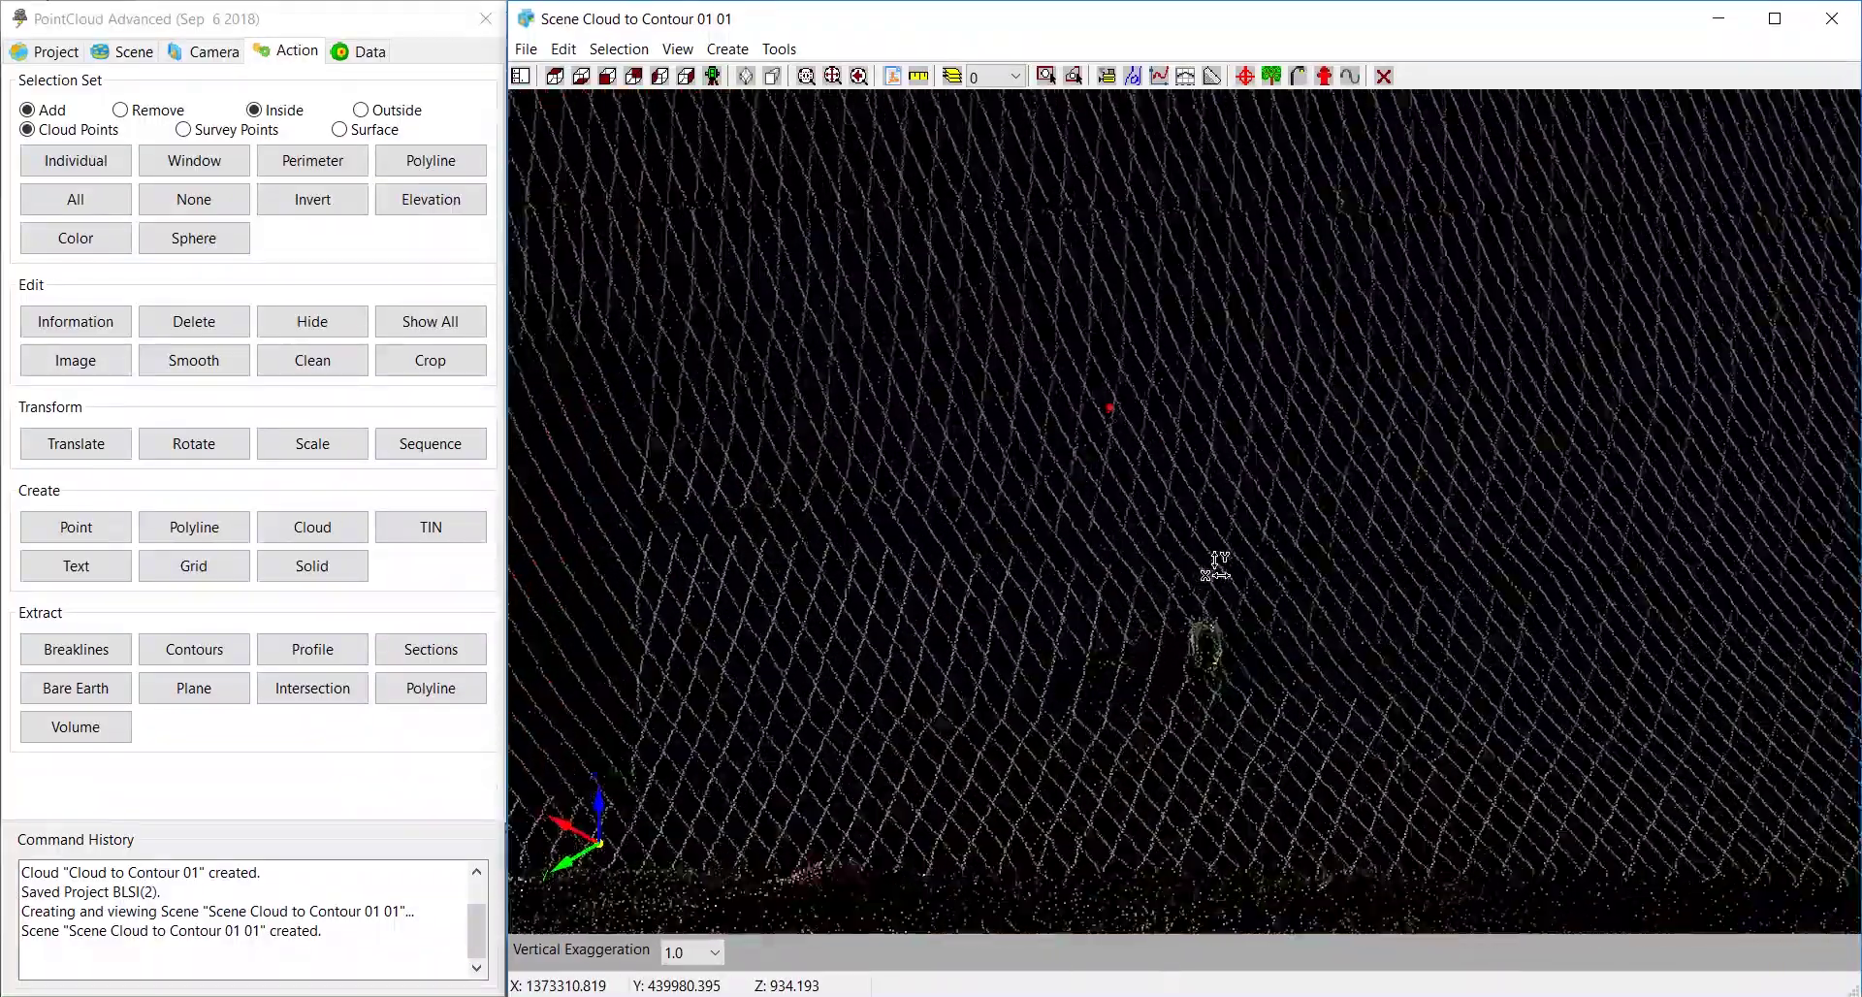
pyautogui.moveTo(1273, 577); pyautogui.dragTo(1125, 718)
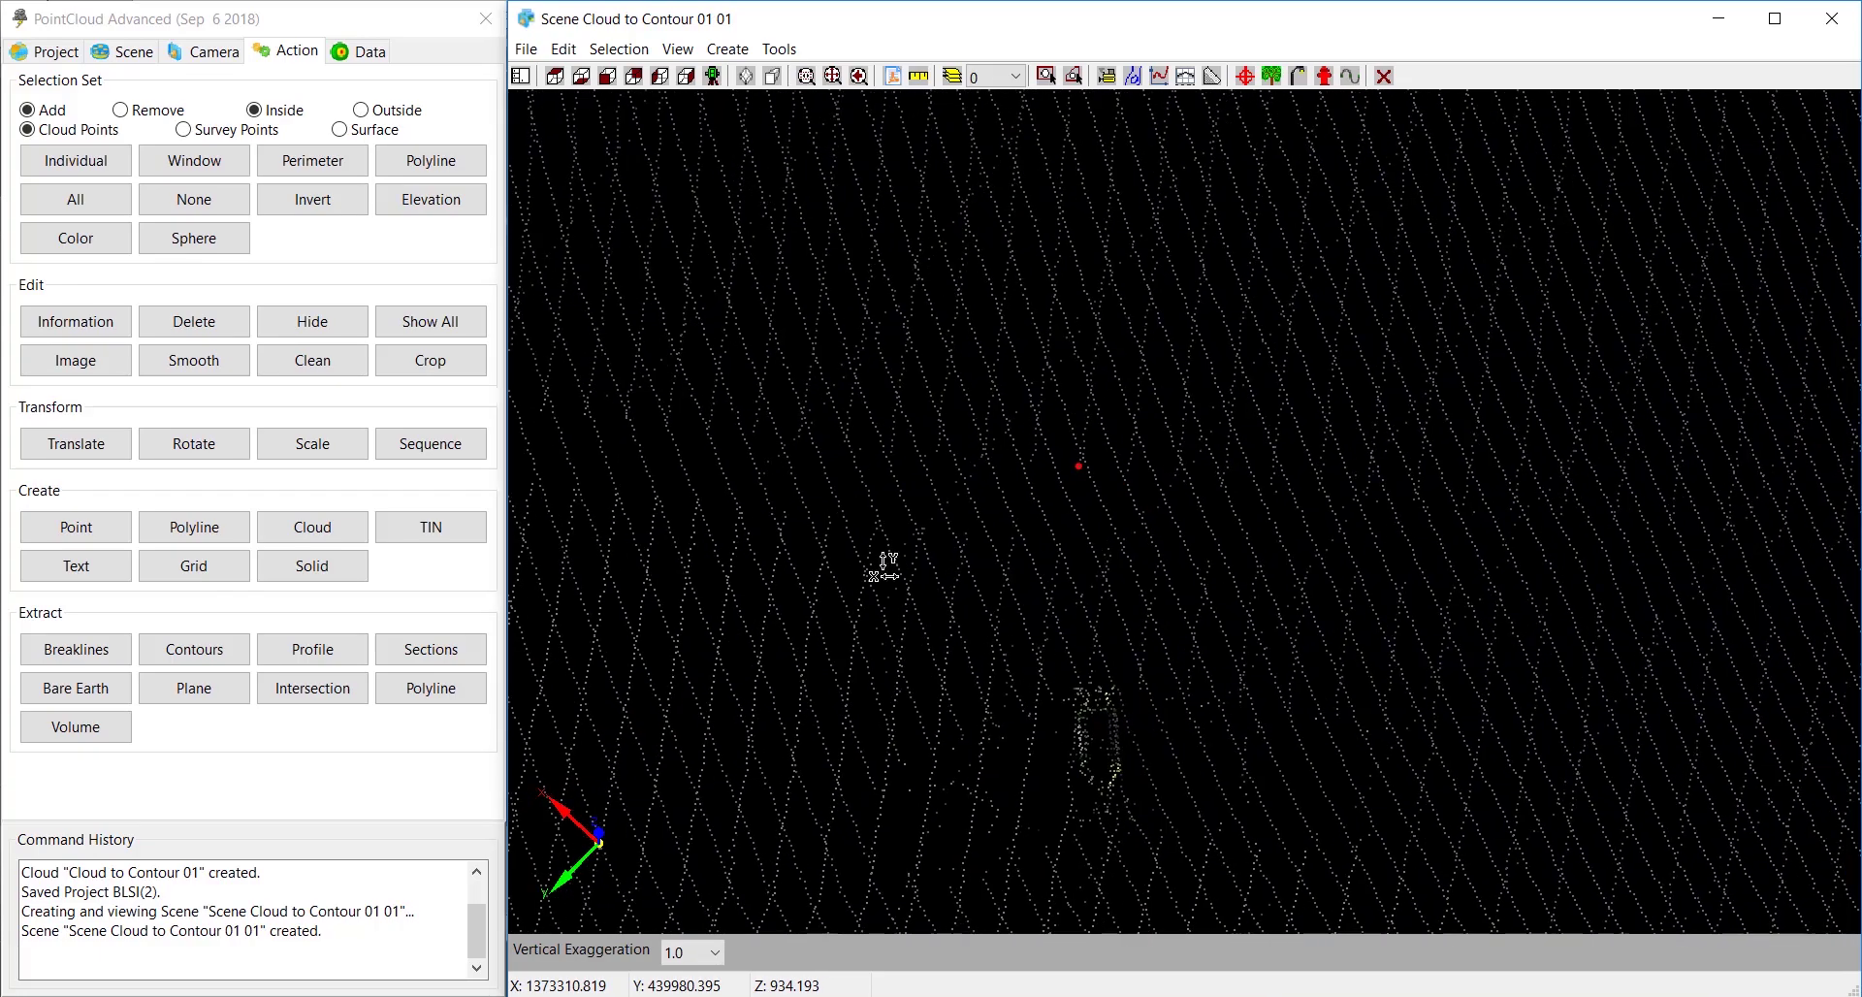
pyautogui.click(230, 167)
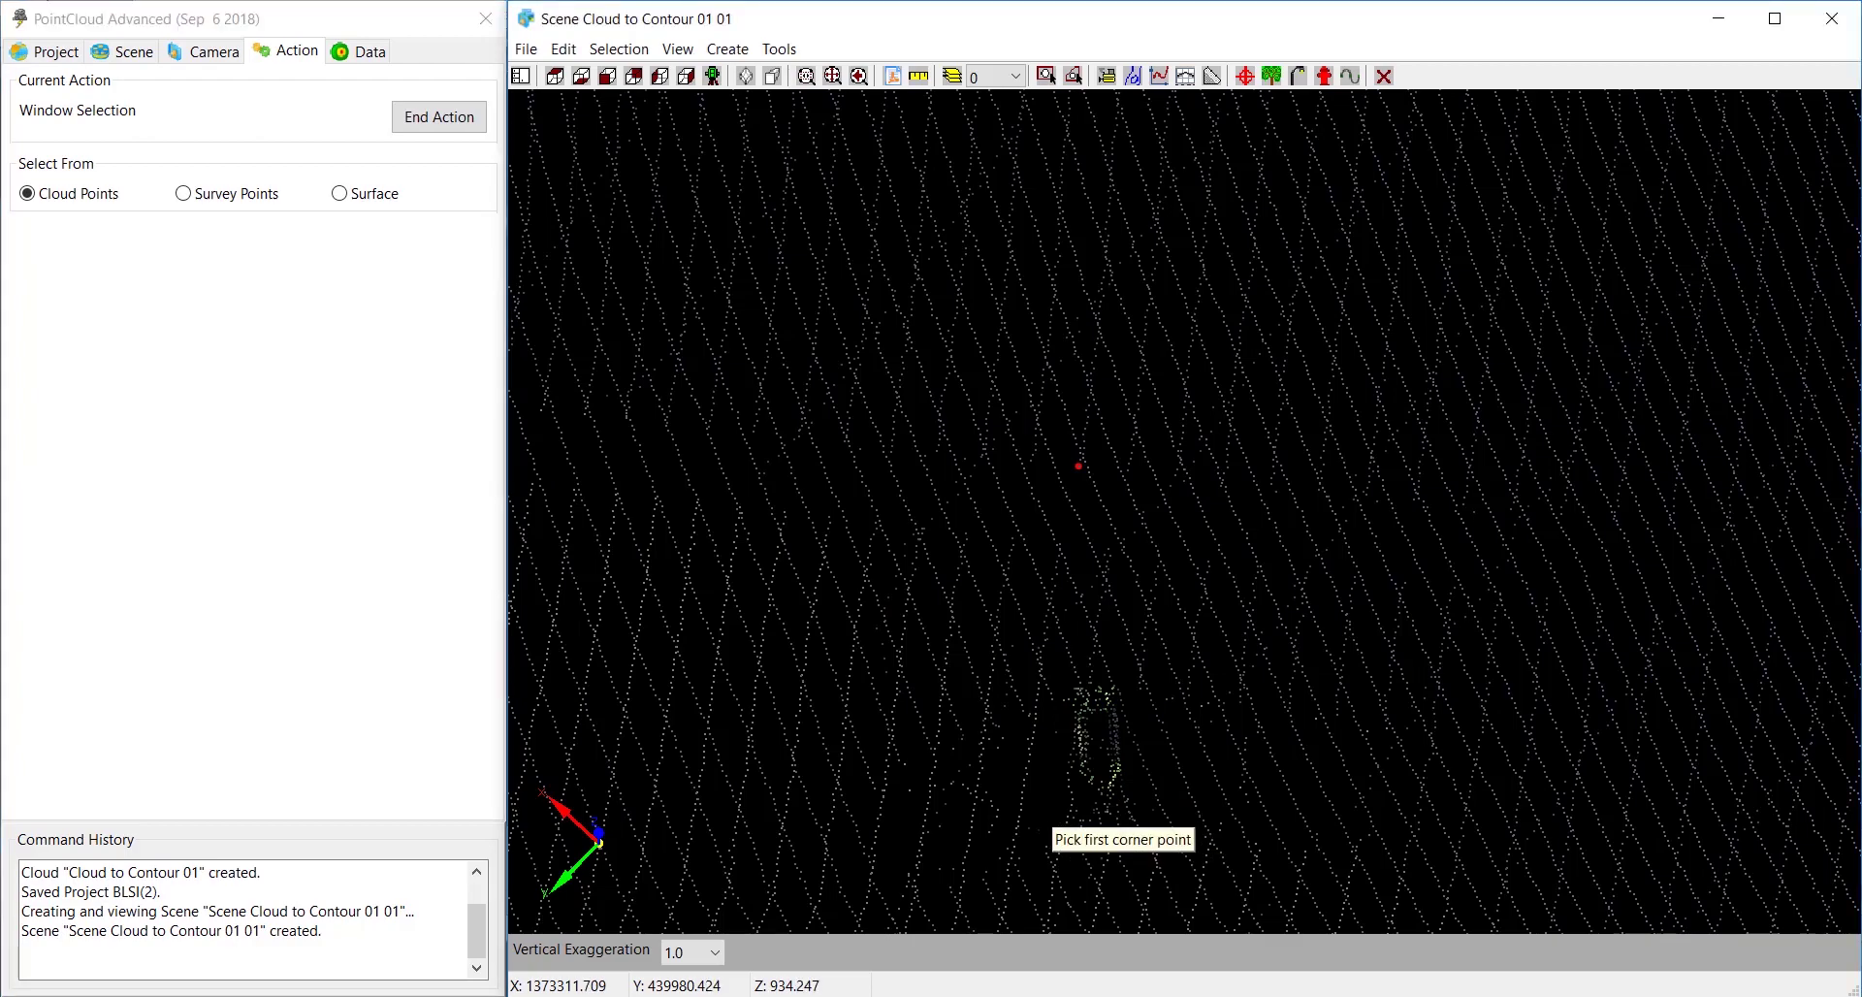
pyautogui.click(1045, 817)
pyautogui.click(1157, 668)
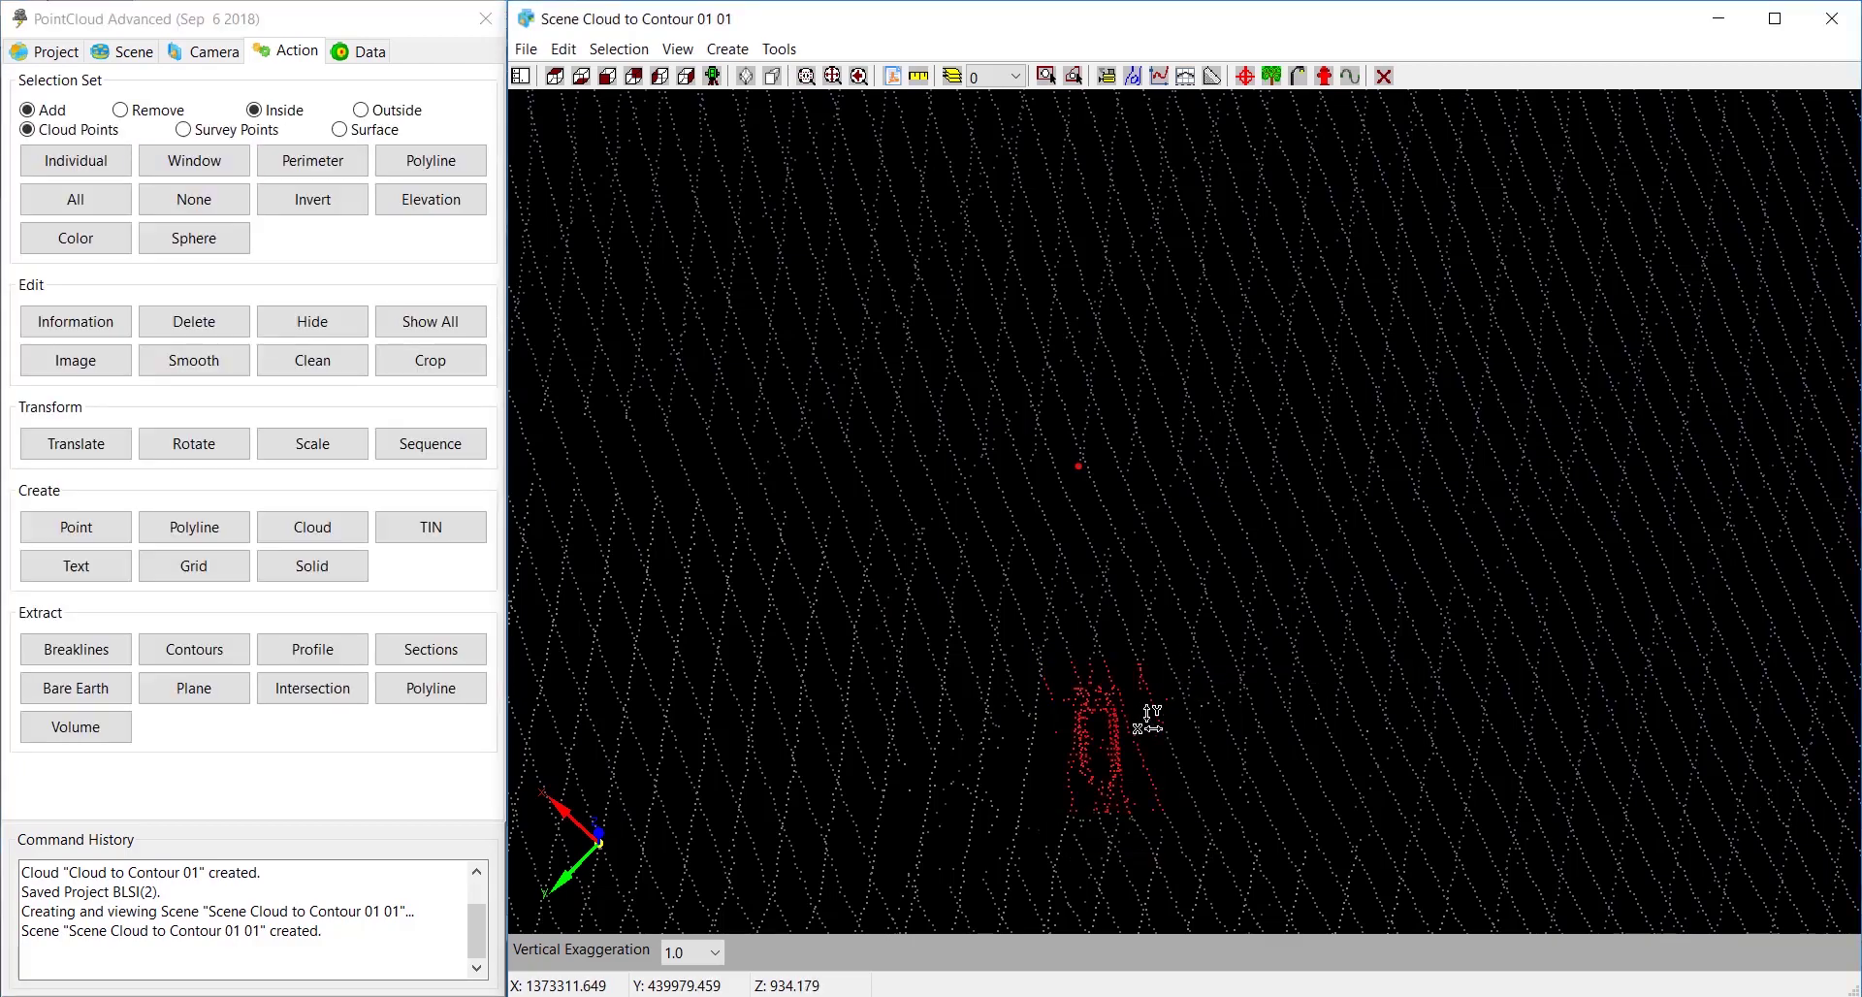
pyautogui.scroll(-5, 1149, 720)
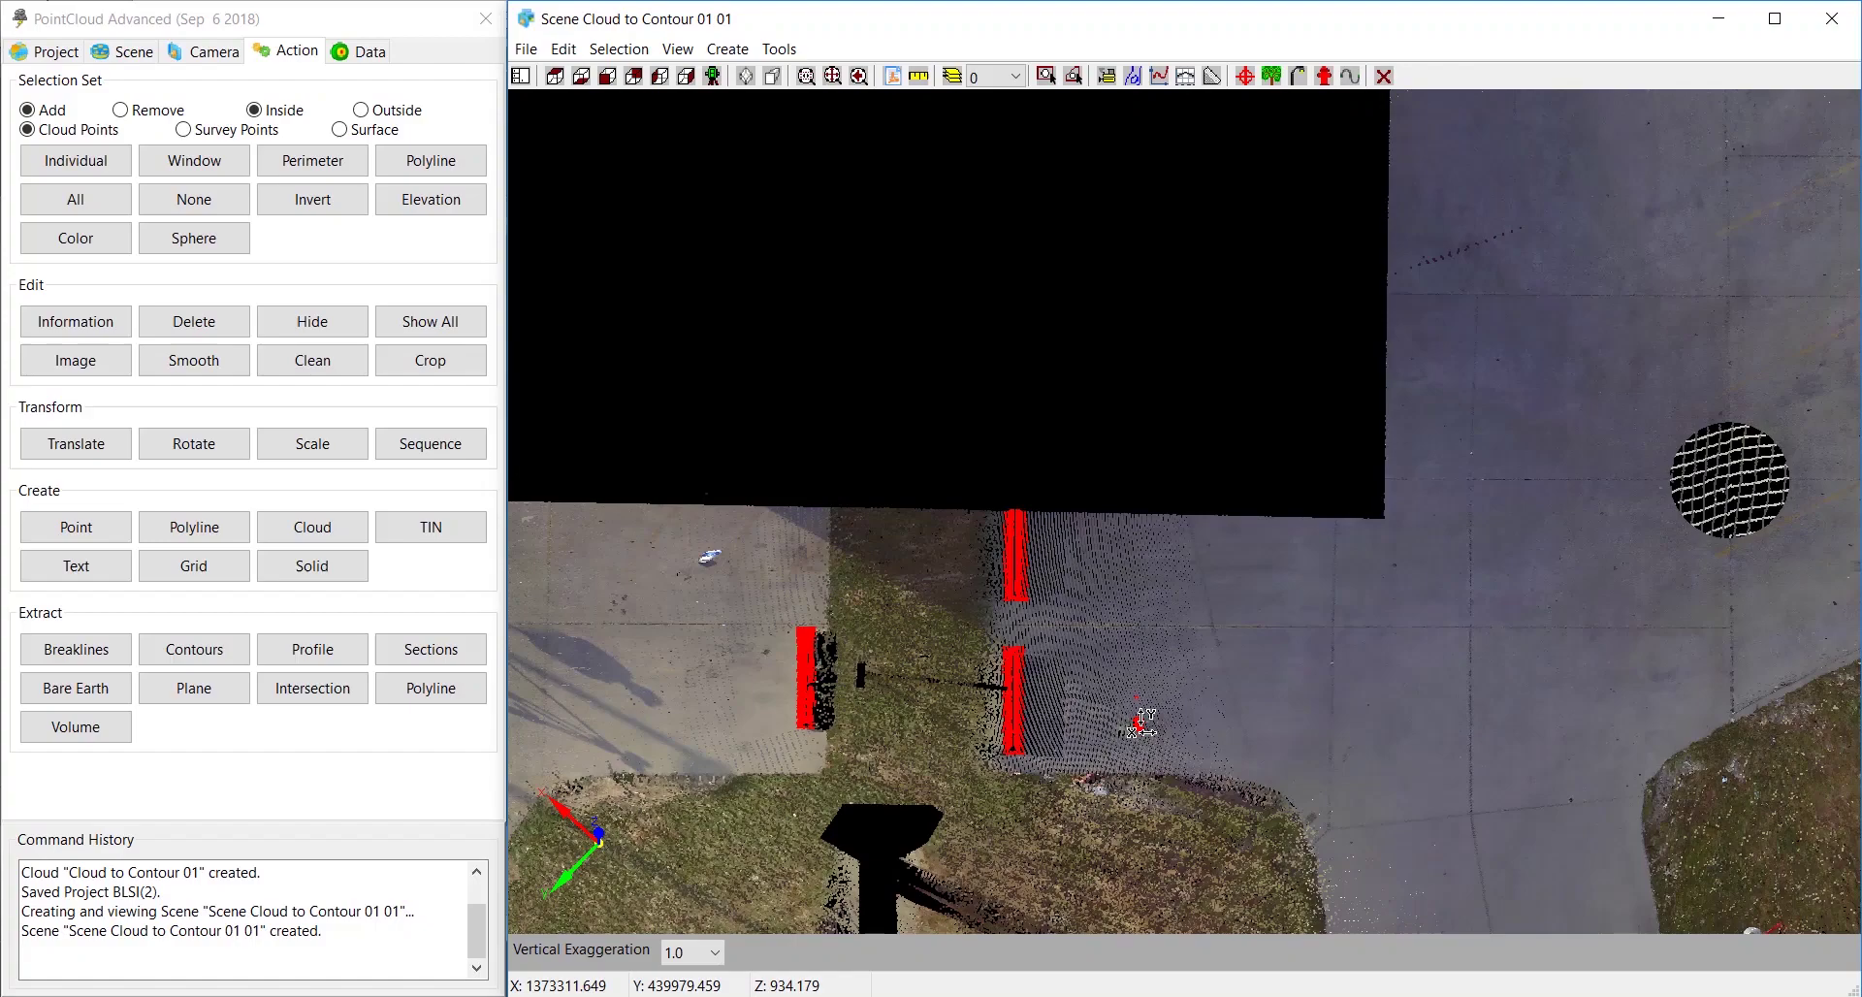
pyautogui.scroll(-3, 1144, 722)
pyautogui.moveTo(1231, 823); pyautogui.dragTo(1061, 755, button='middle')
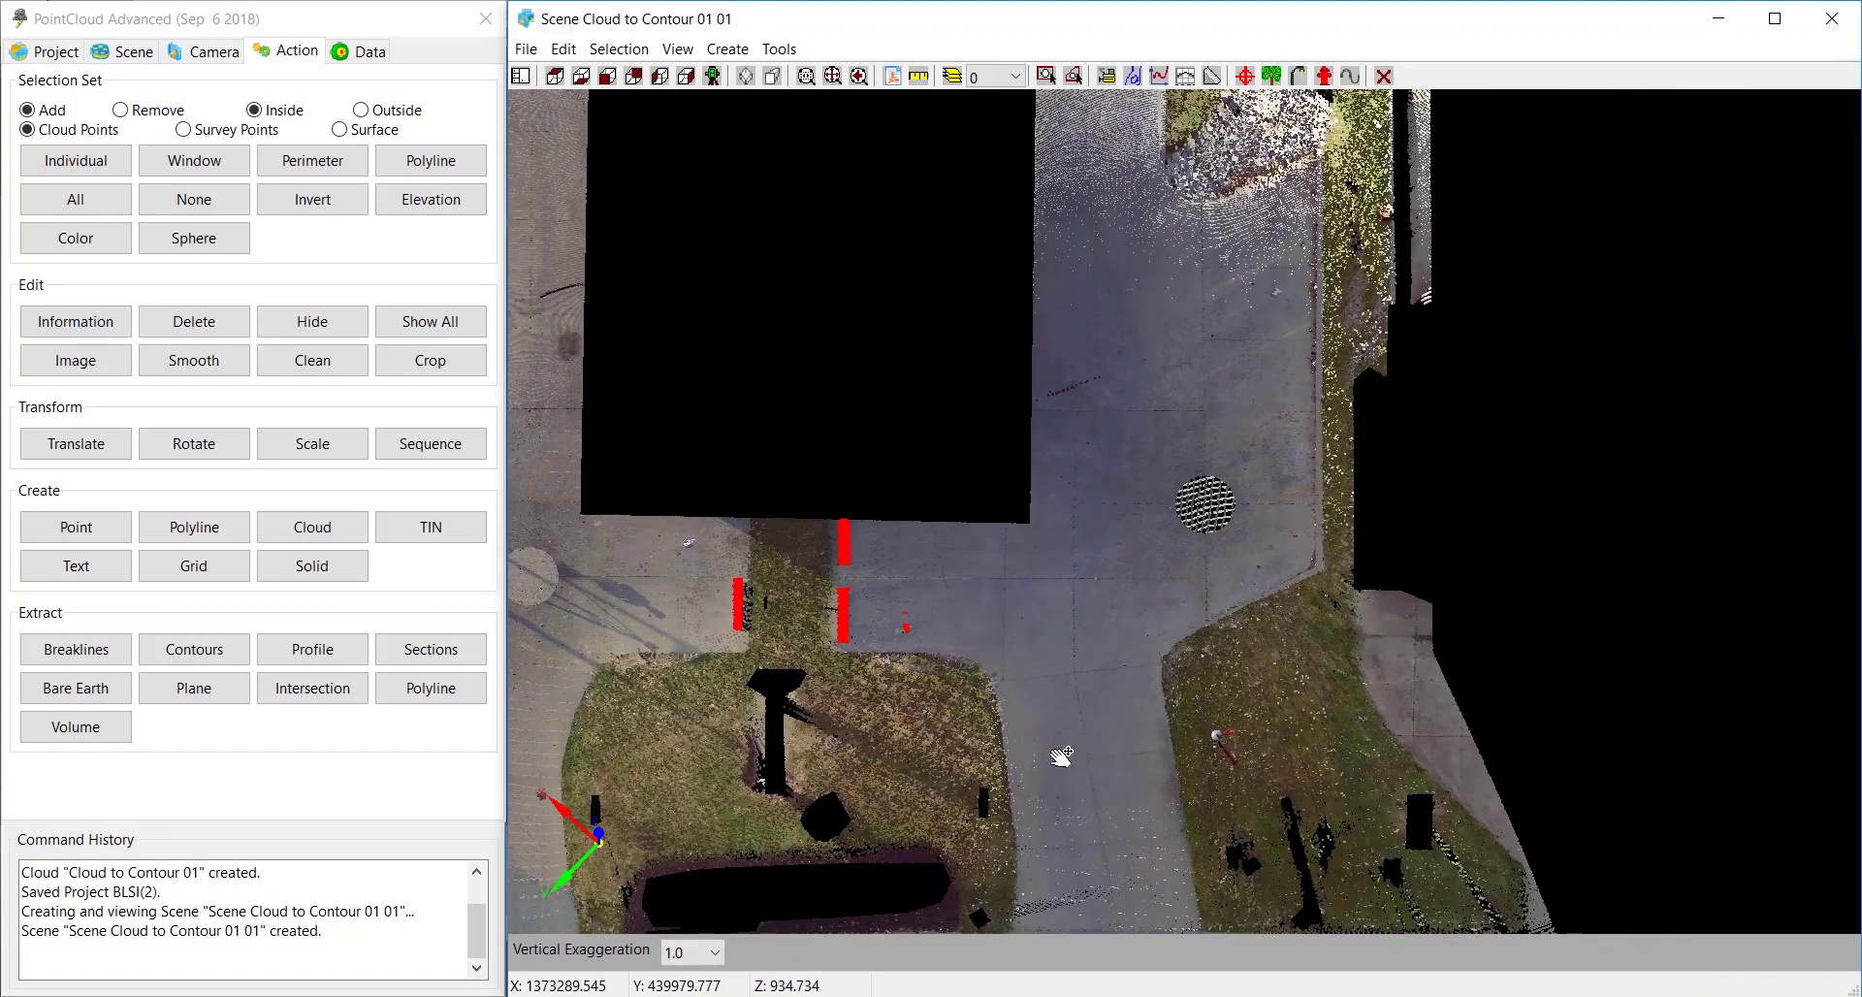
pyautogui.scroll(6, 1198, 754)
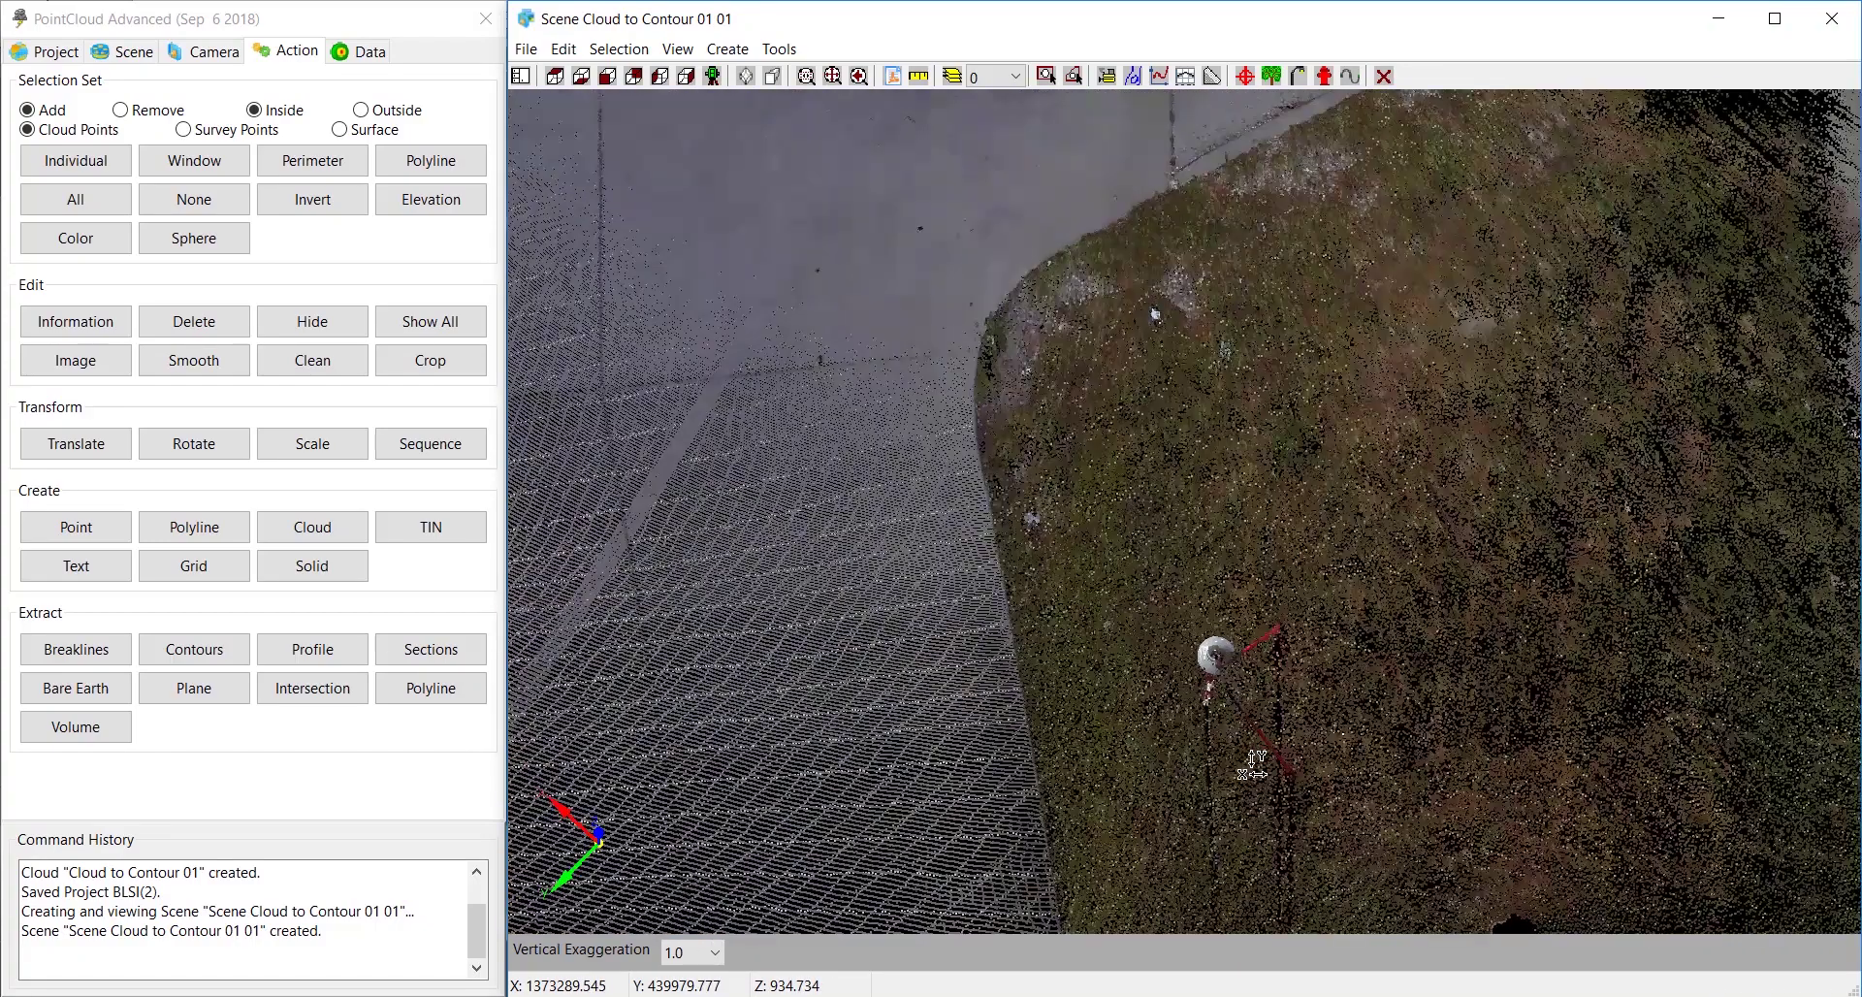
# Step: Trace a perimeter around the pole beside the sphere marker to add its points
pyautogui.click(312, 163)
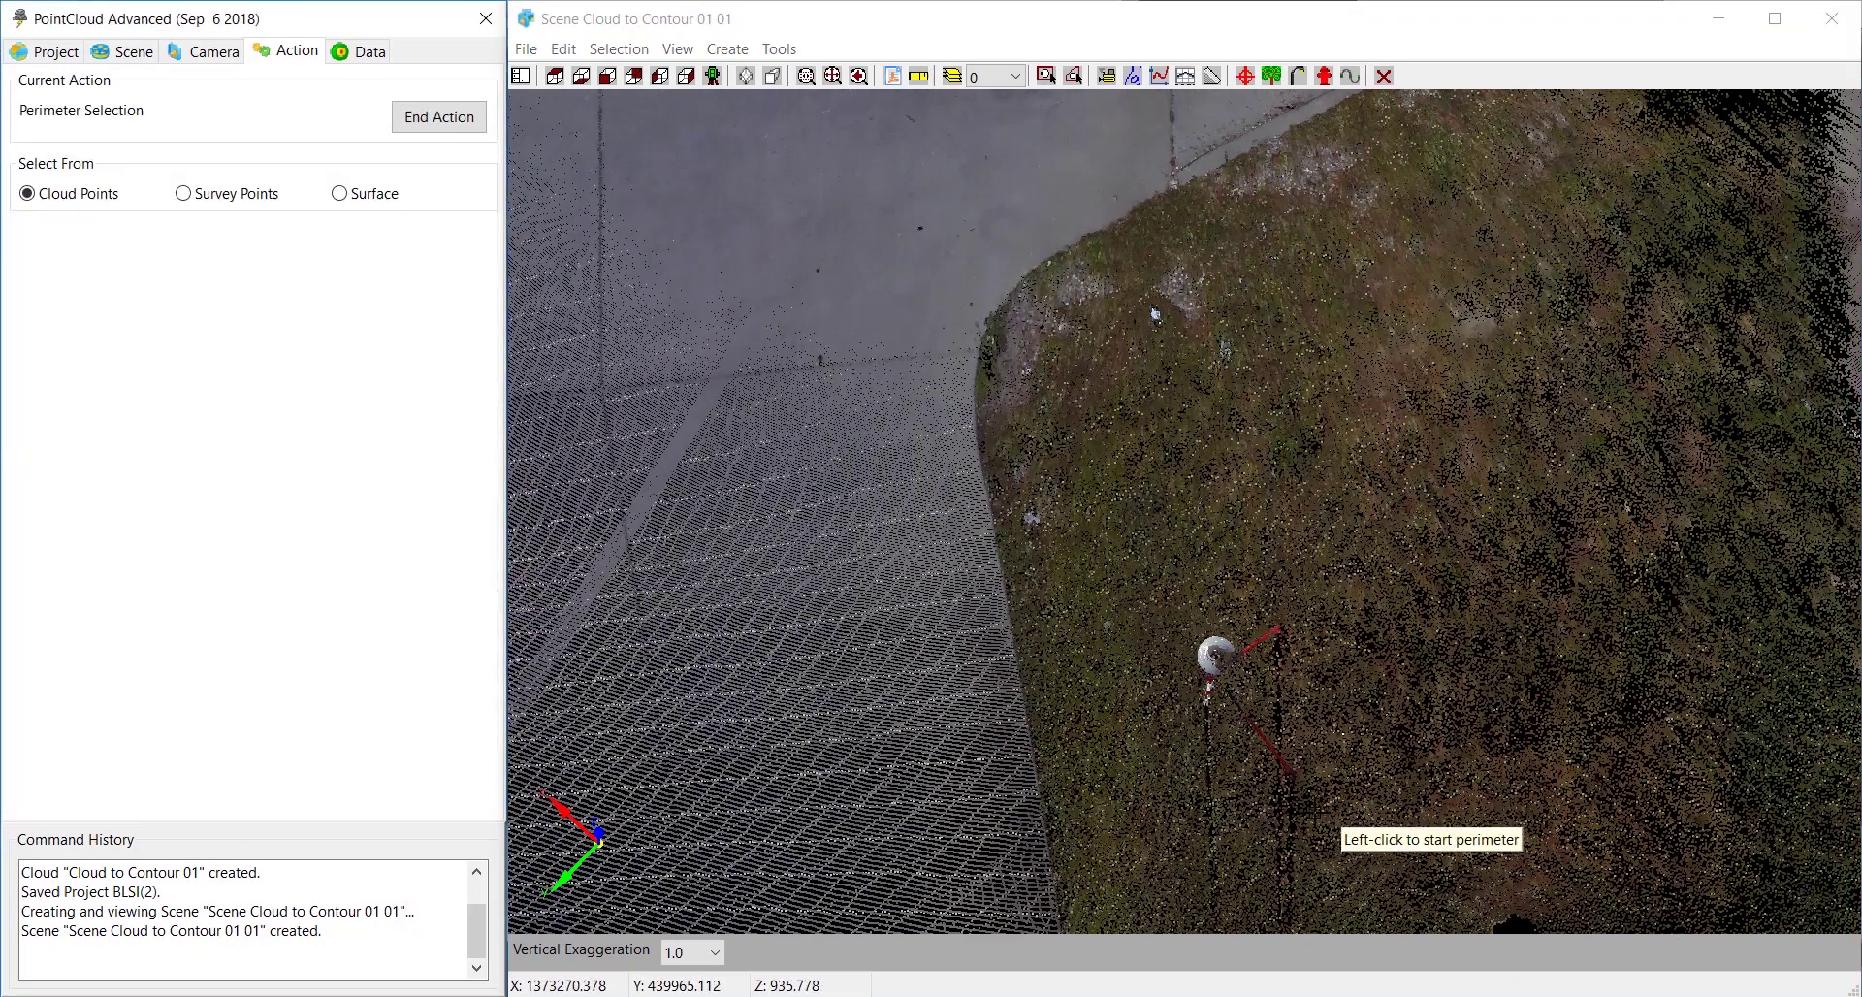
pyautogui.click(1286, 791)
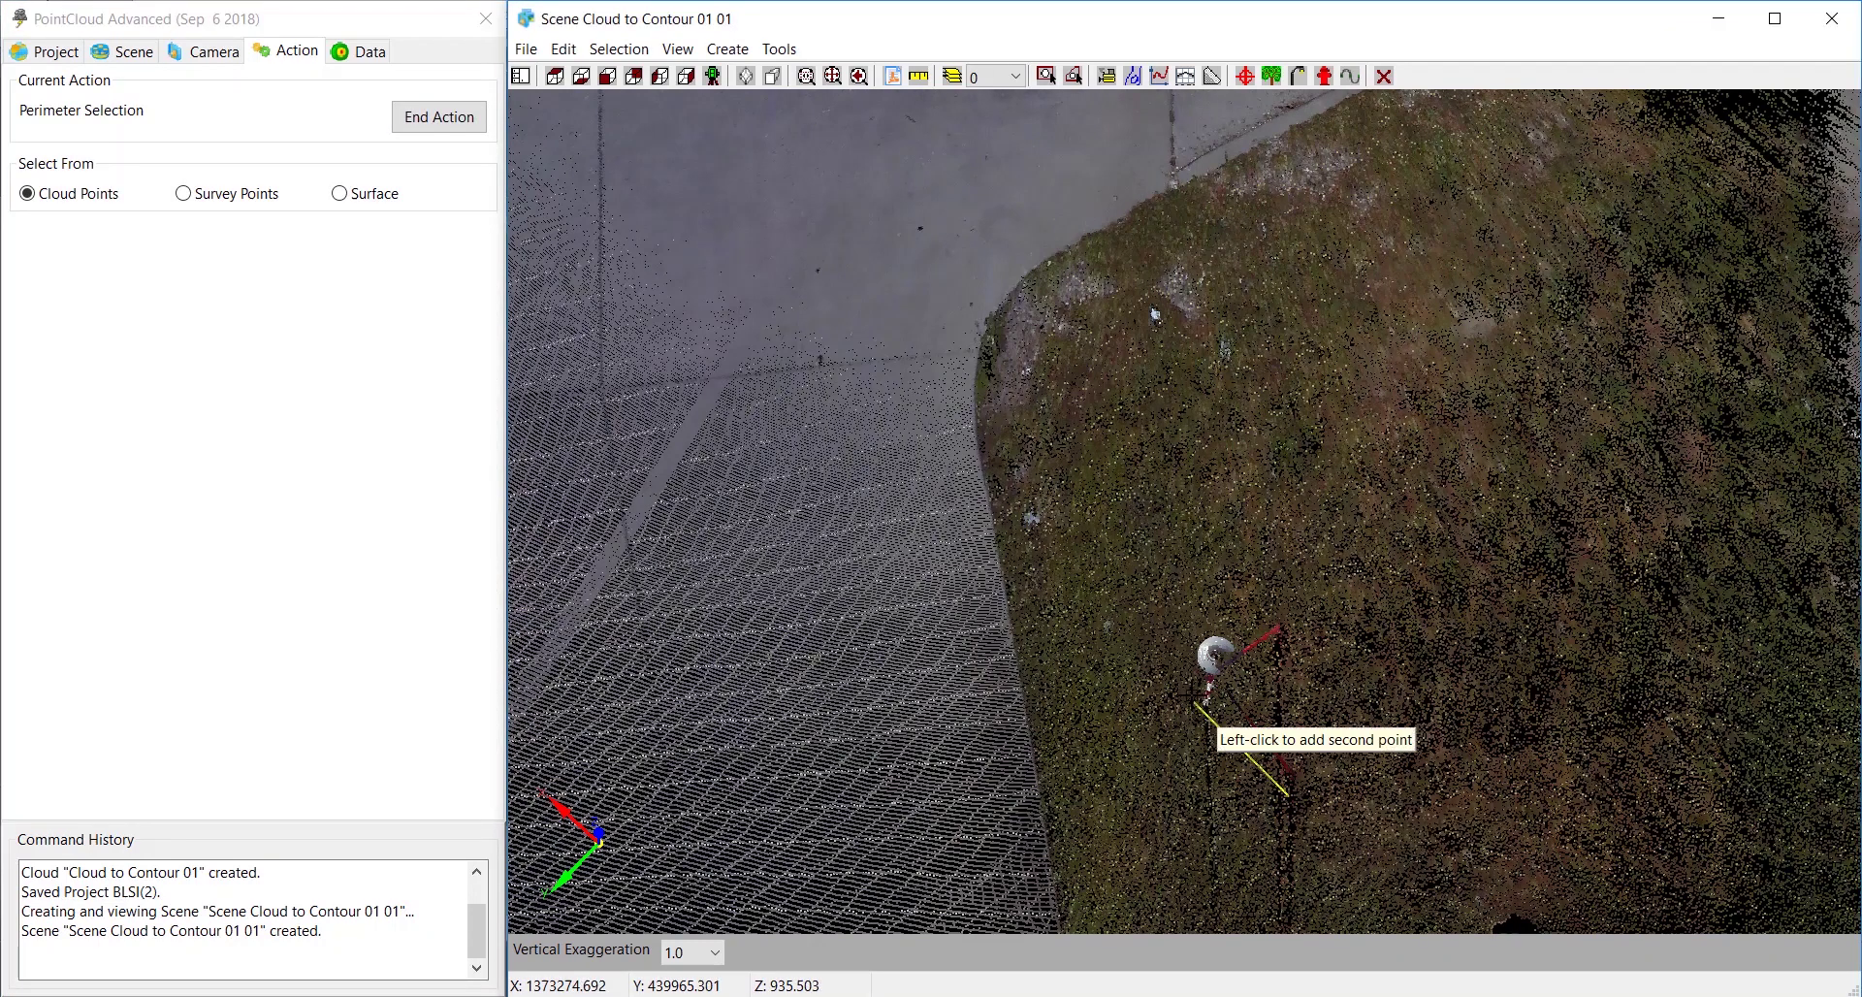
pyautogui.click(1181, 684)
pyautogui.click(1294, 596)
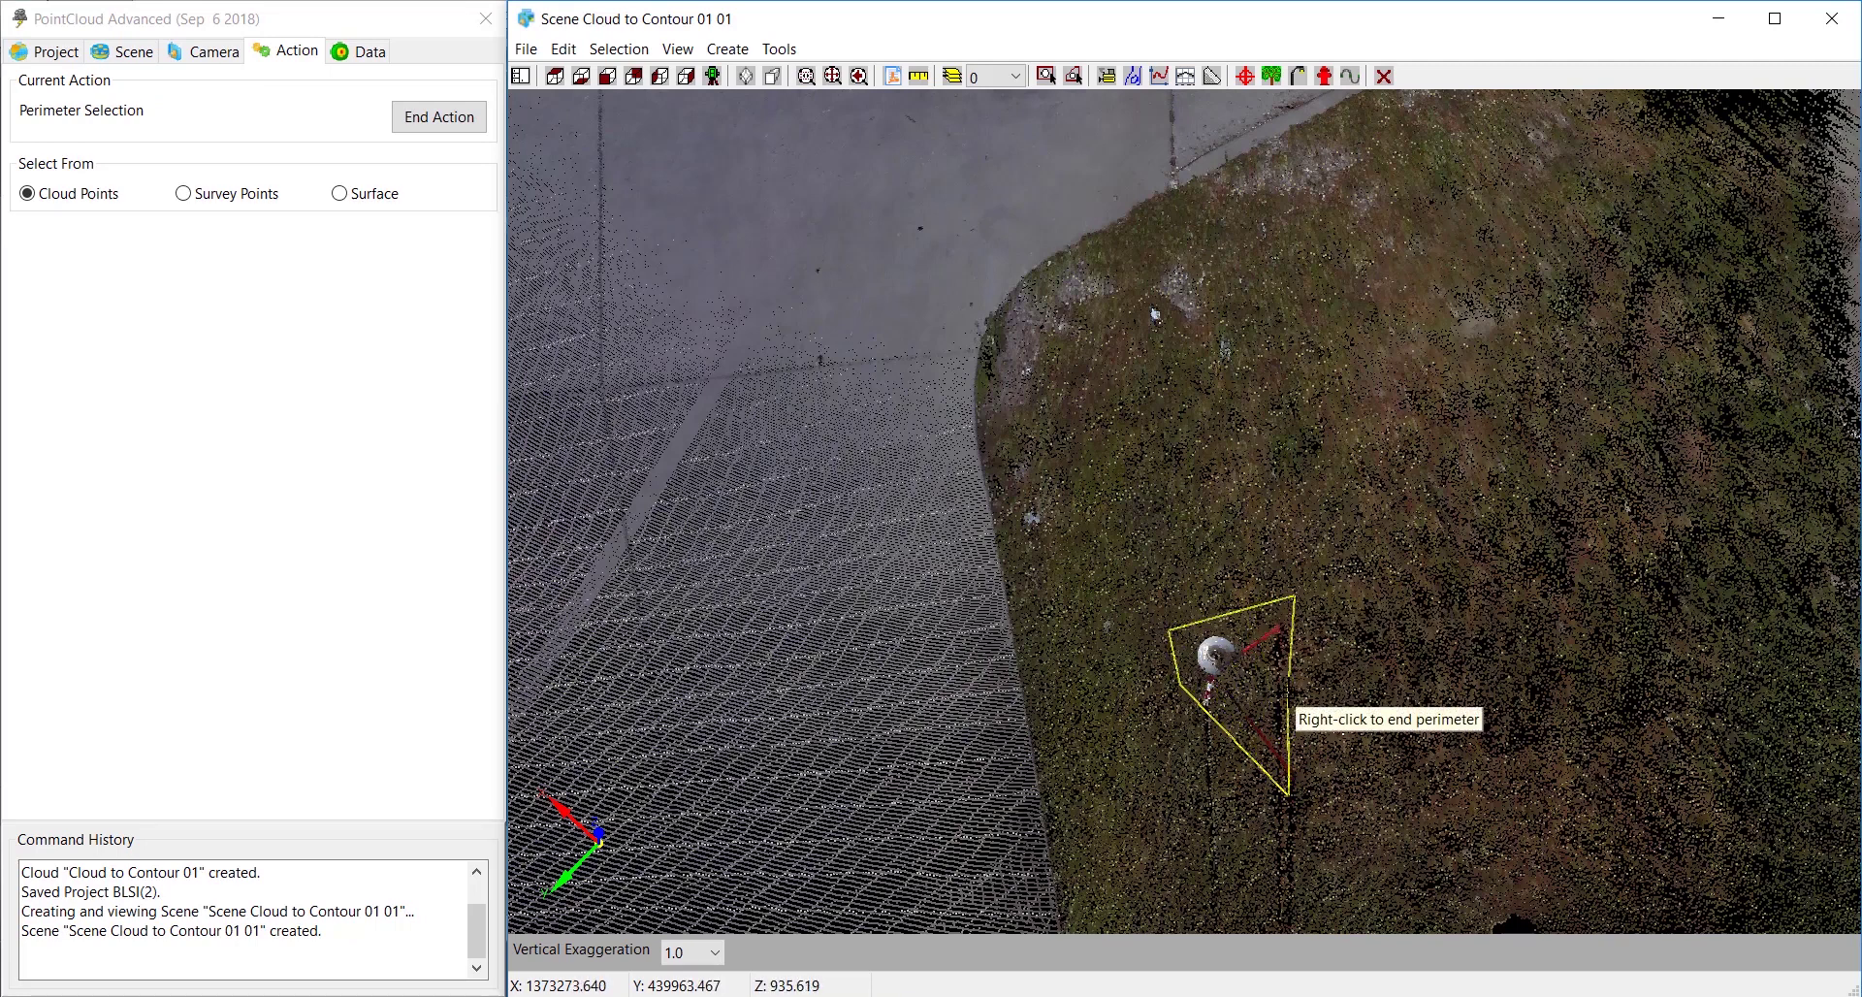
pyautogui.click(1280, 687)
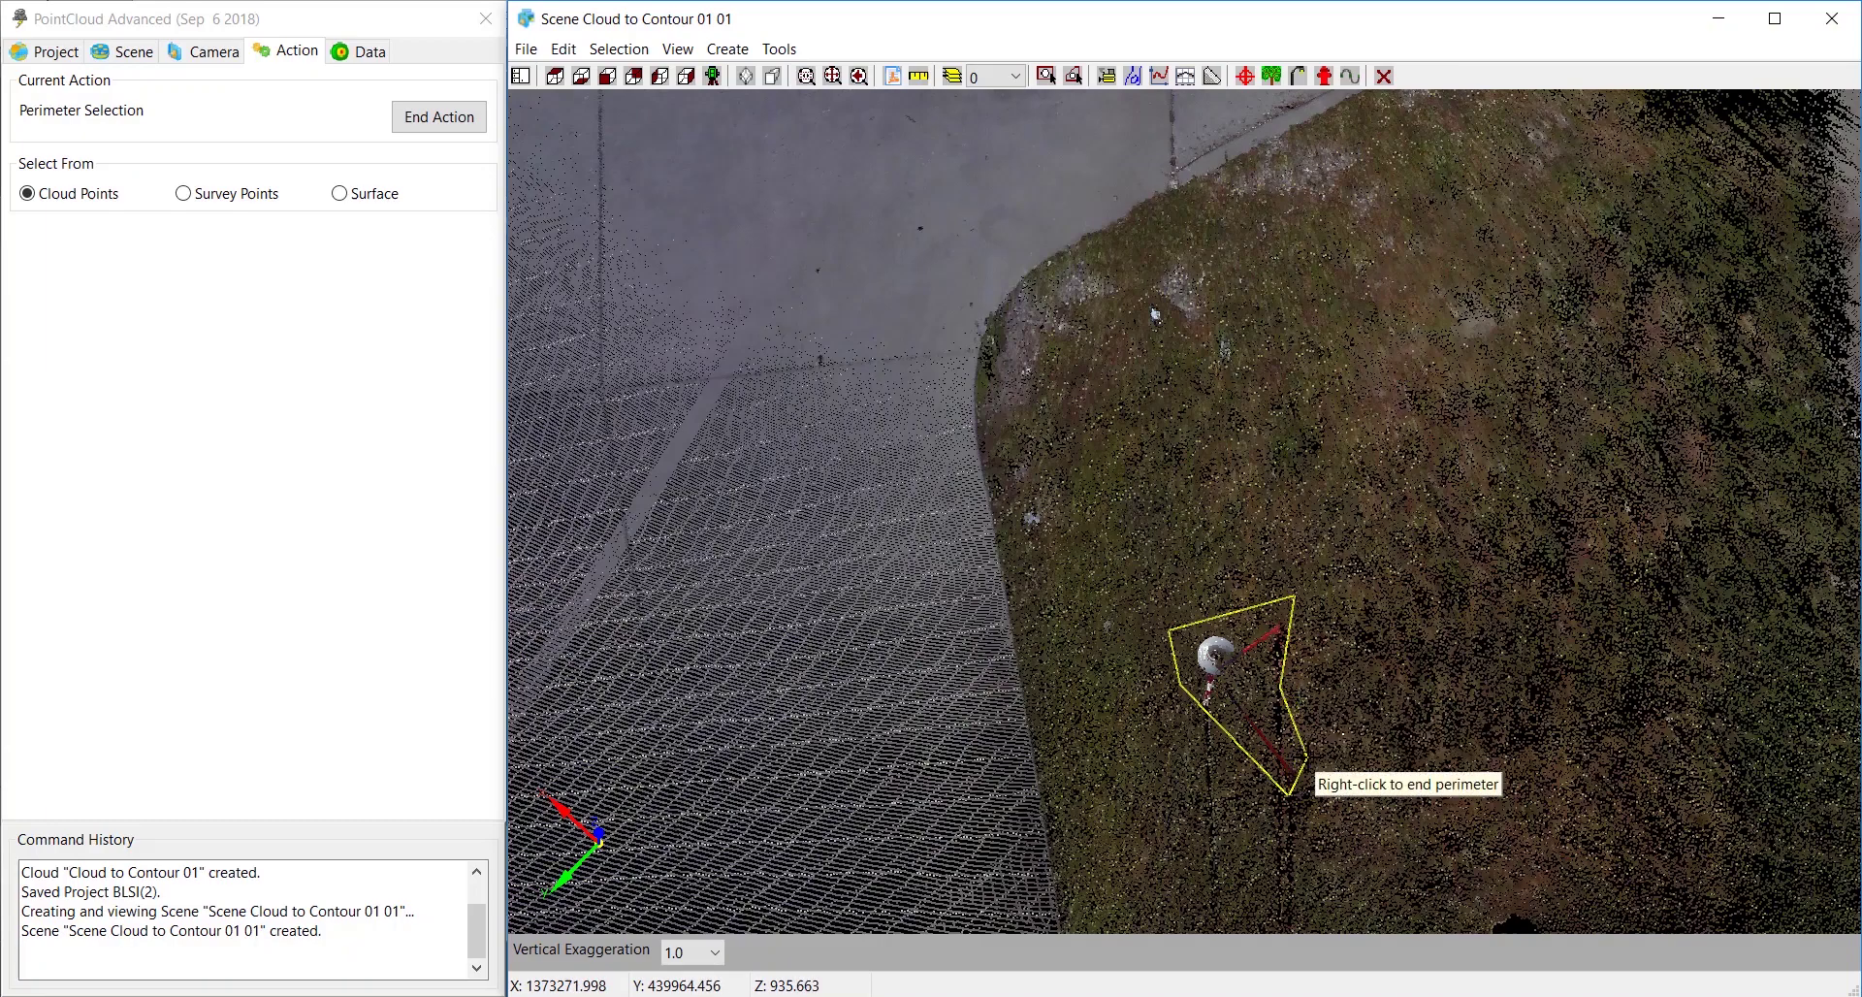
pyautogui.rightClick(1307, 756)
pyautogui.scroll(-3, 1020, 574)
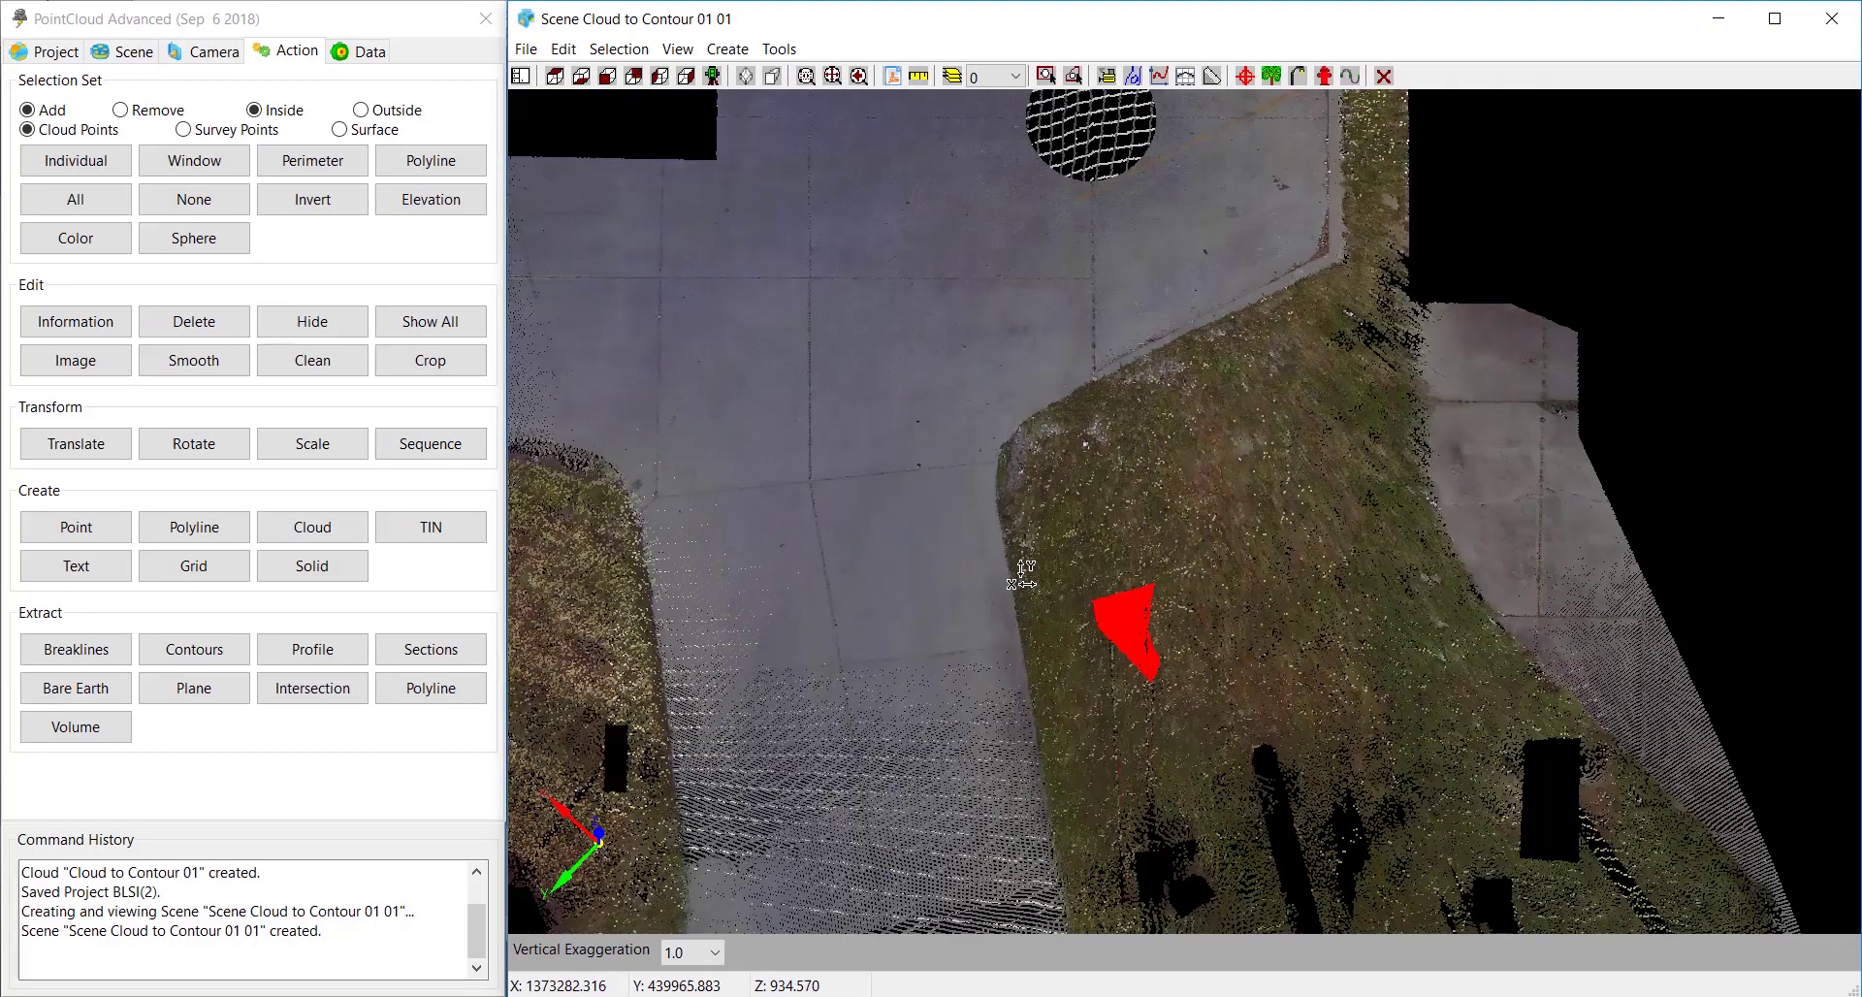
pyautogui.scroll(-3, 1020, 575)
pyautogui.moveTo(781, 657); pyautogui.dragTo(1309, 778)
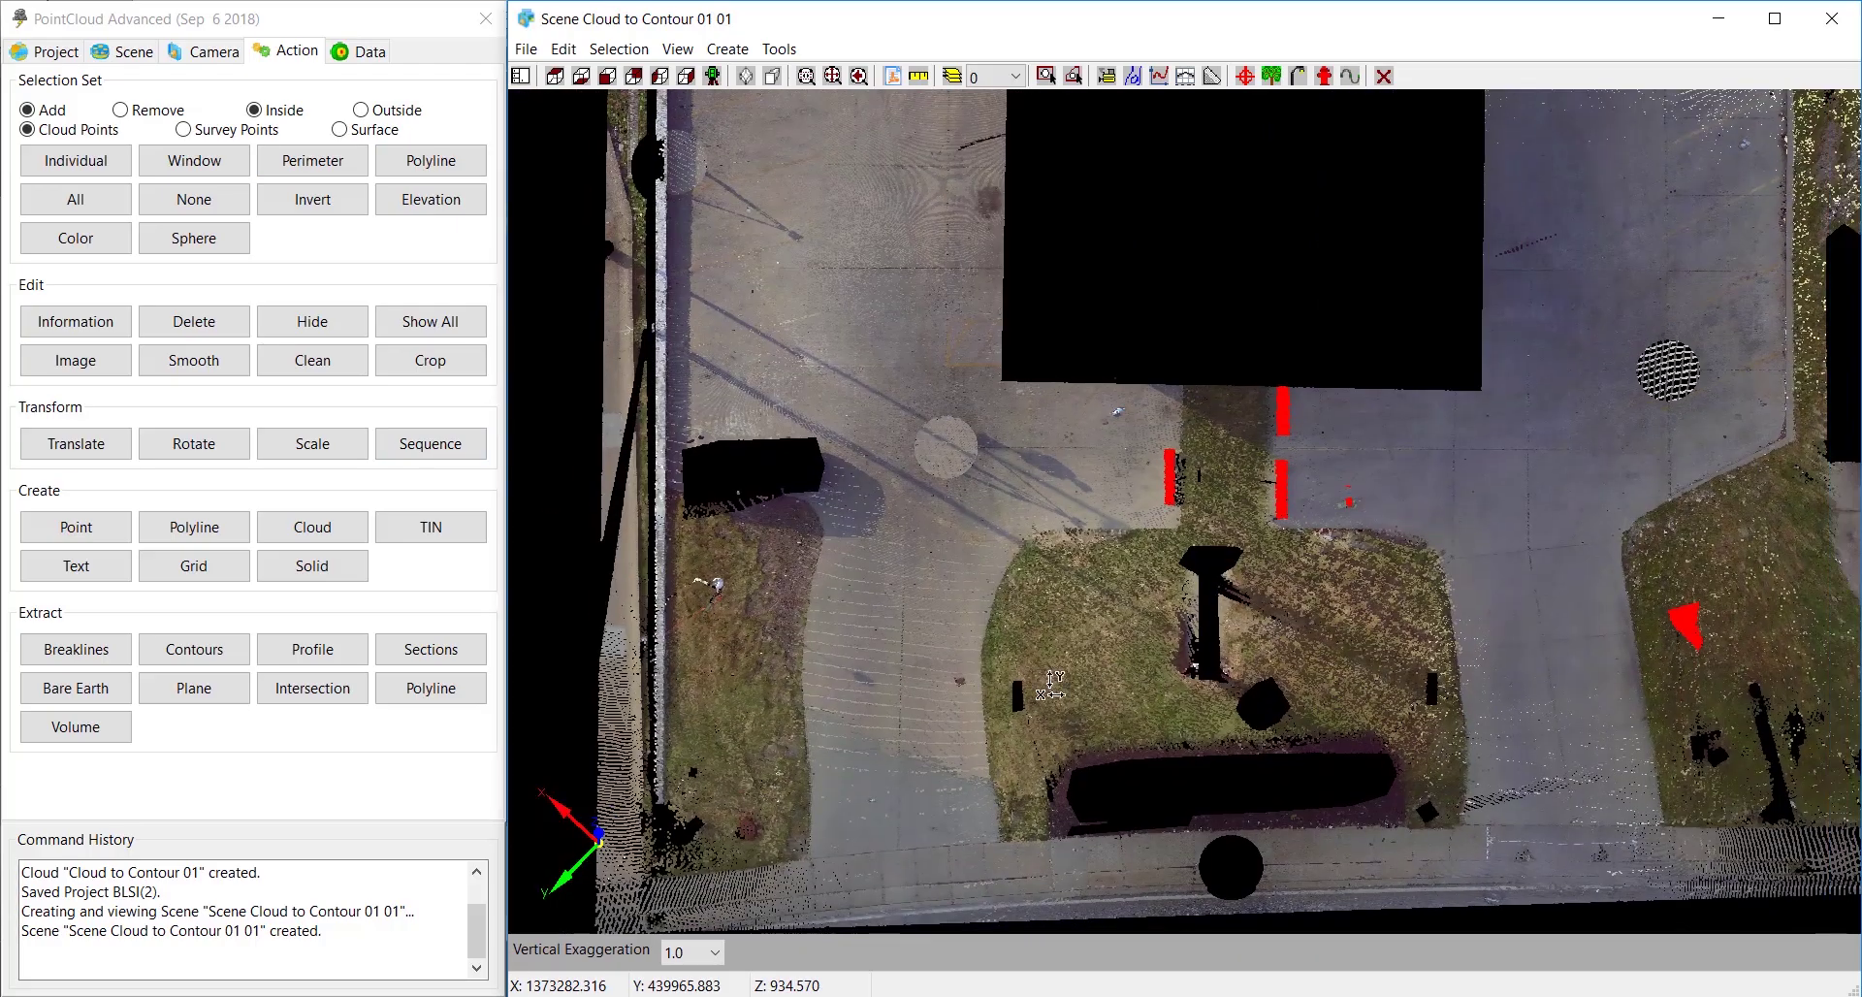
pyautogui.scroll(8, 701, 586)
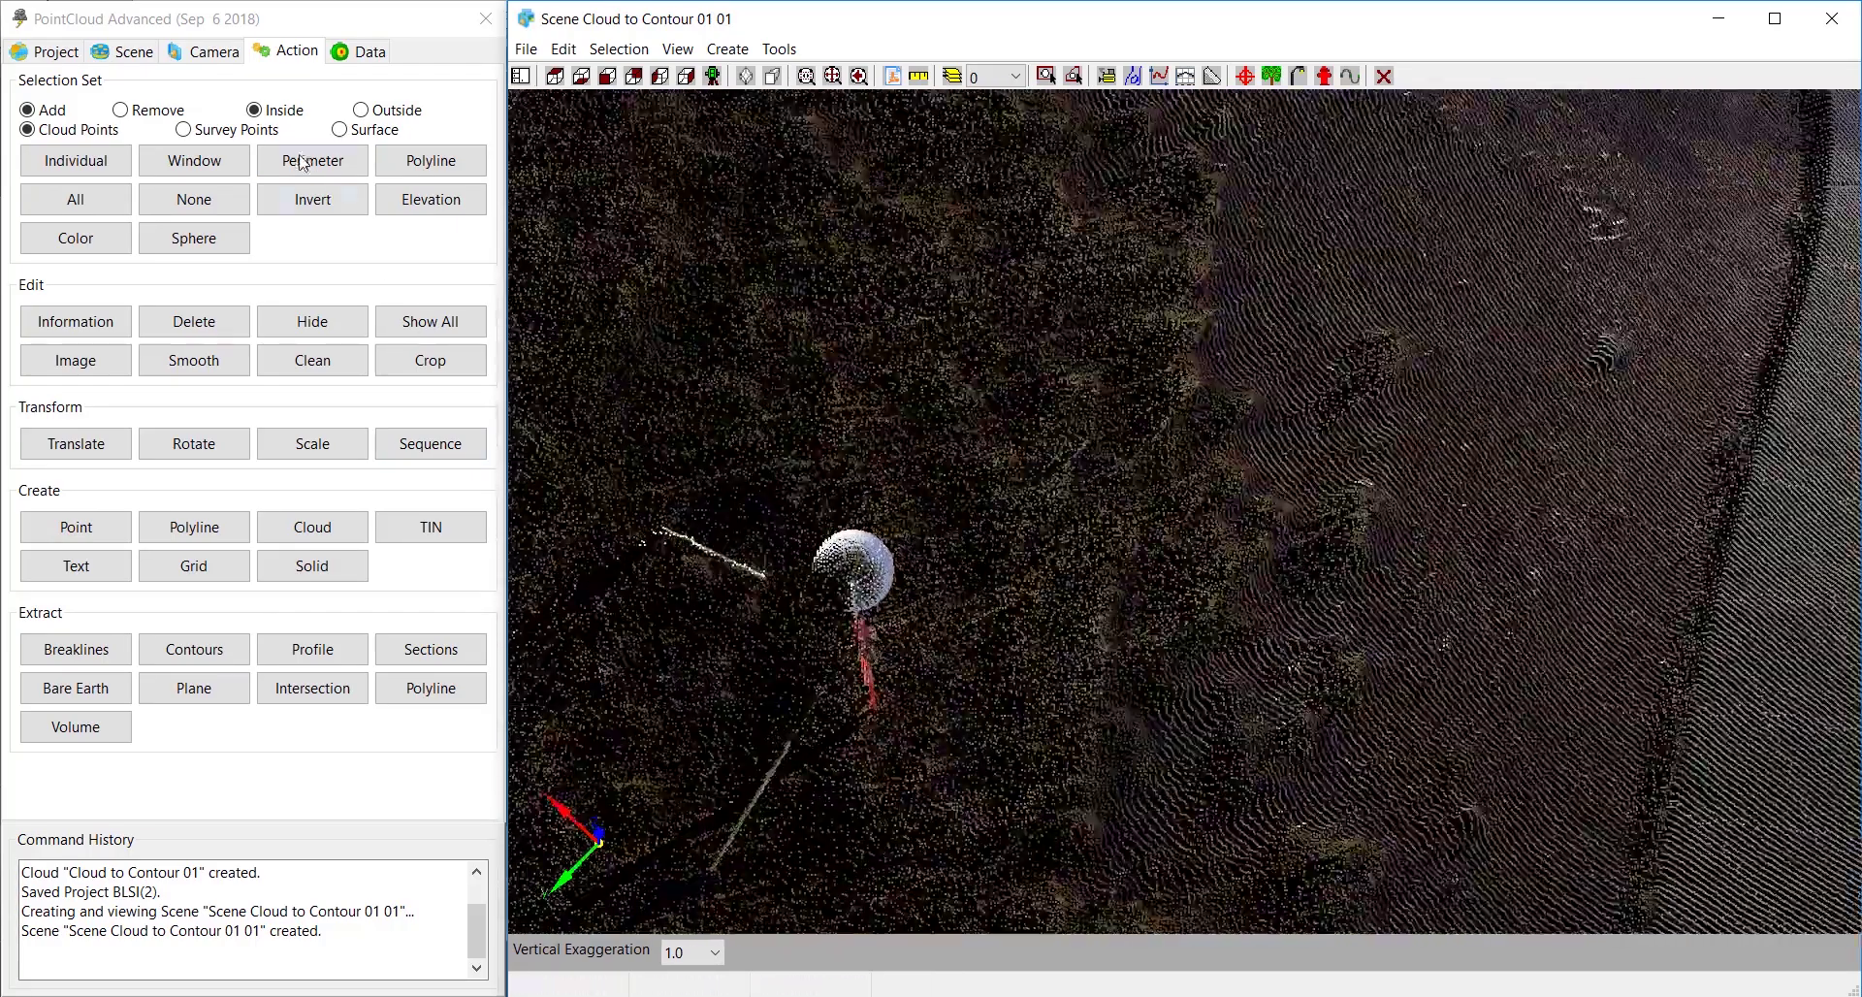
# Step: Trace a perimeter around the sphere marker survey target to add its points to the selection
pyautogui.click(312, 160)
pyautogui.click(635, 497)
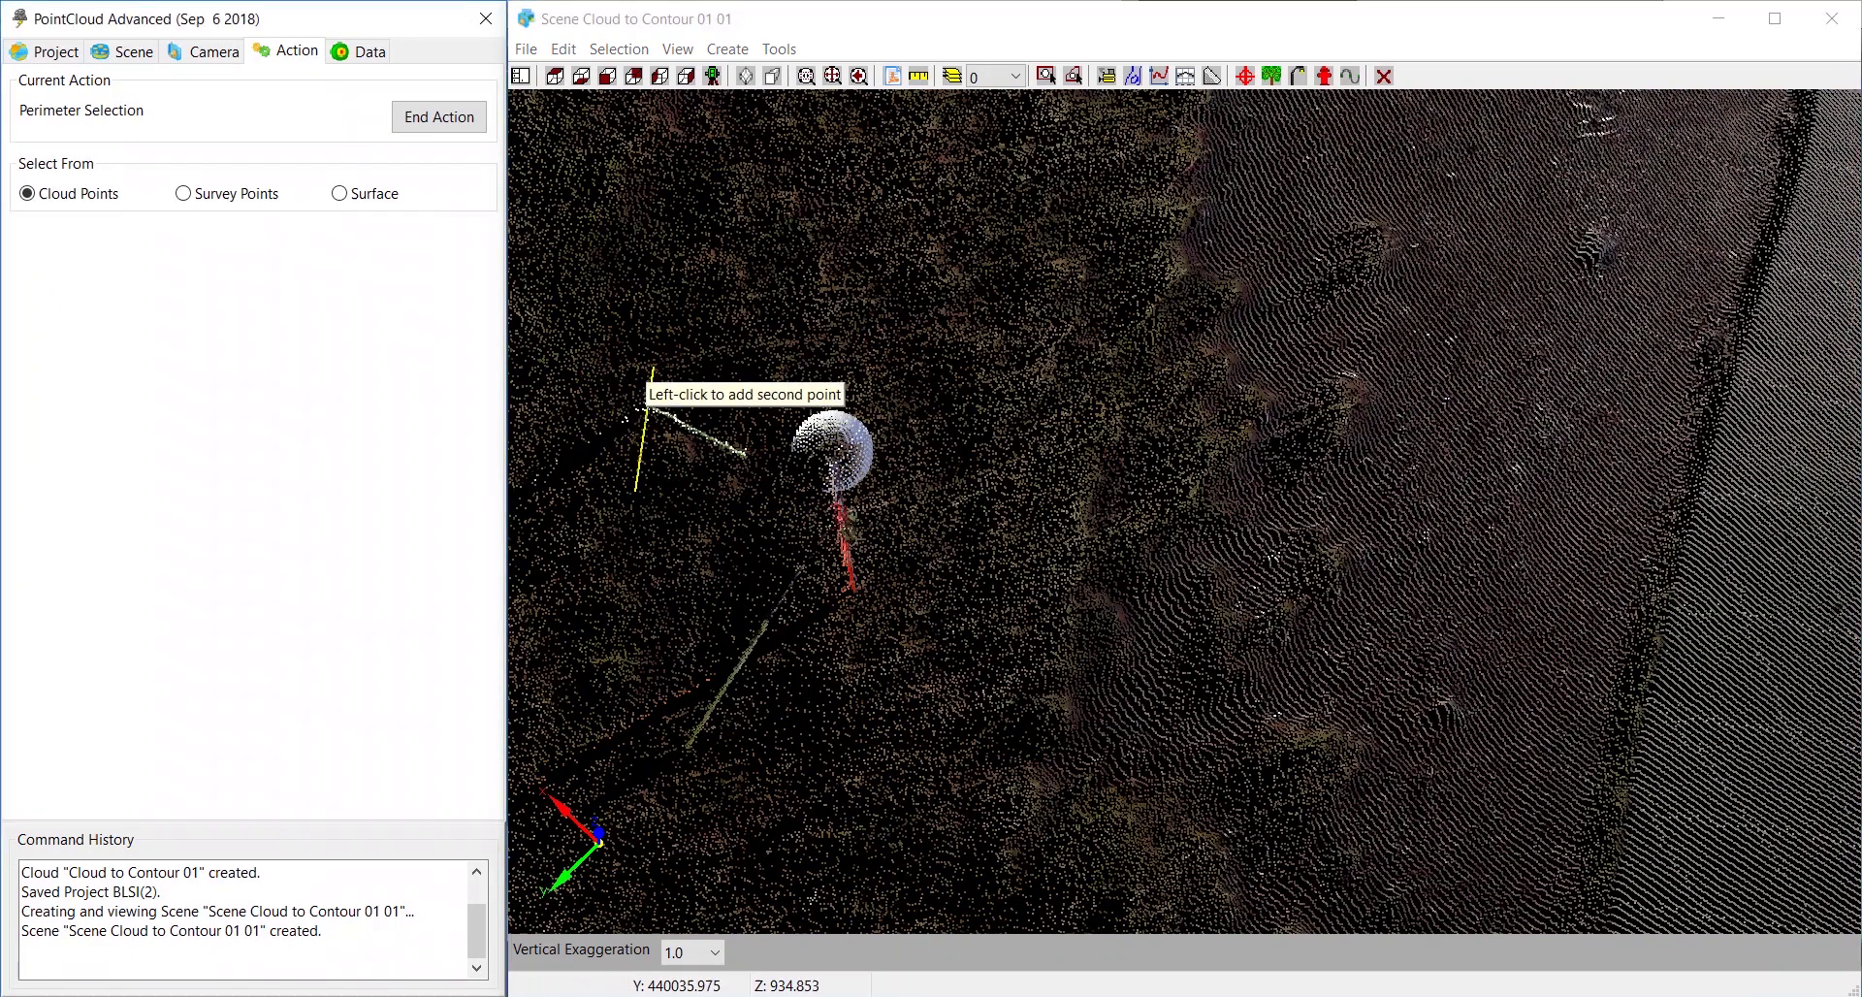
pyautogui.click(600, 405)
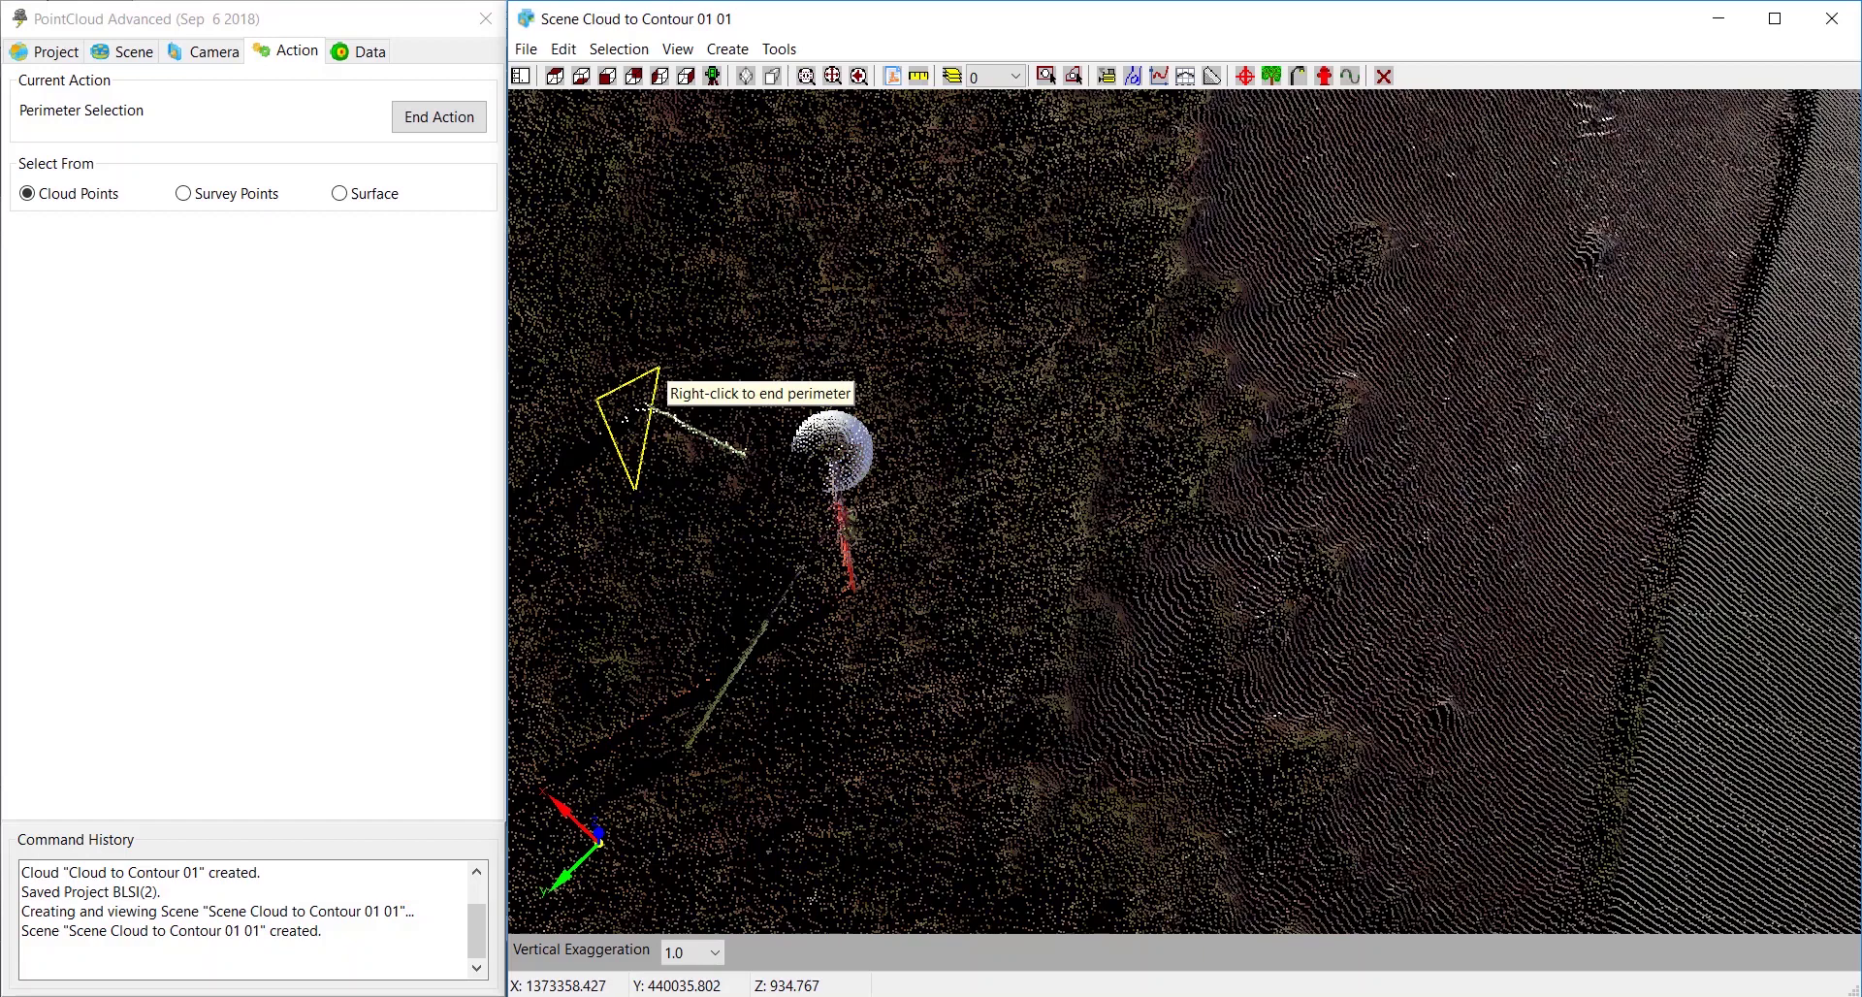
pyautogui.click(677, 357)
pyautogui.click(899, 399)
pyautogui.click(906, 502)
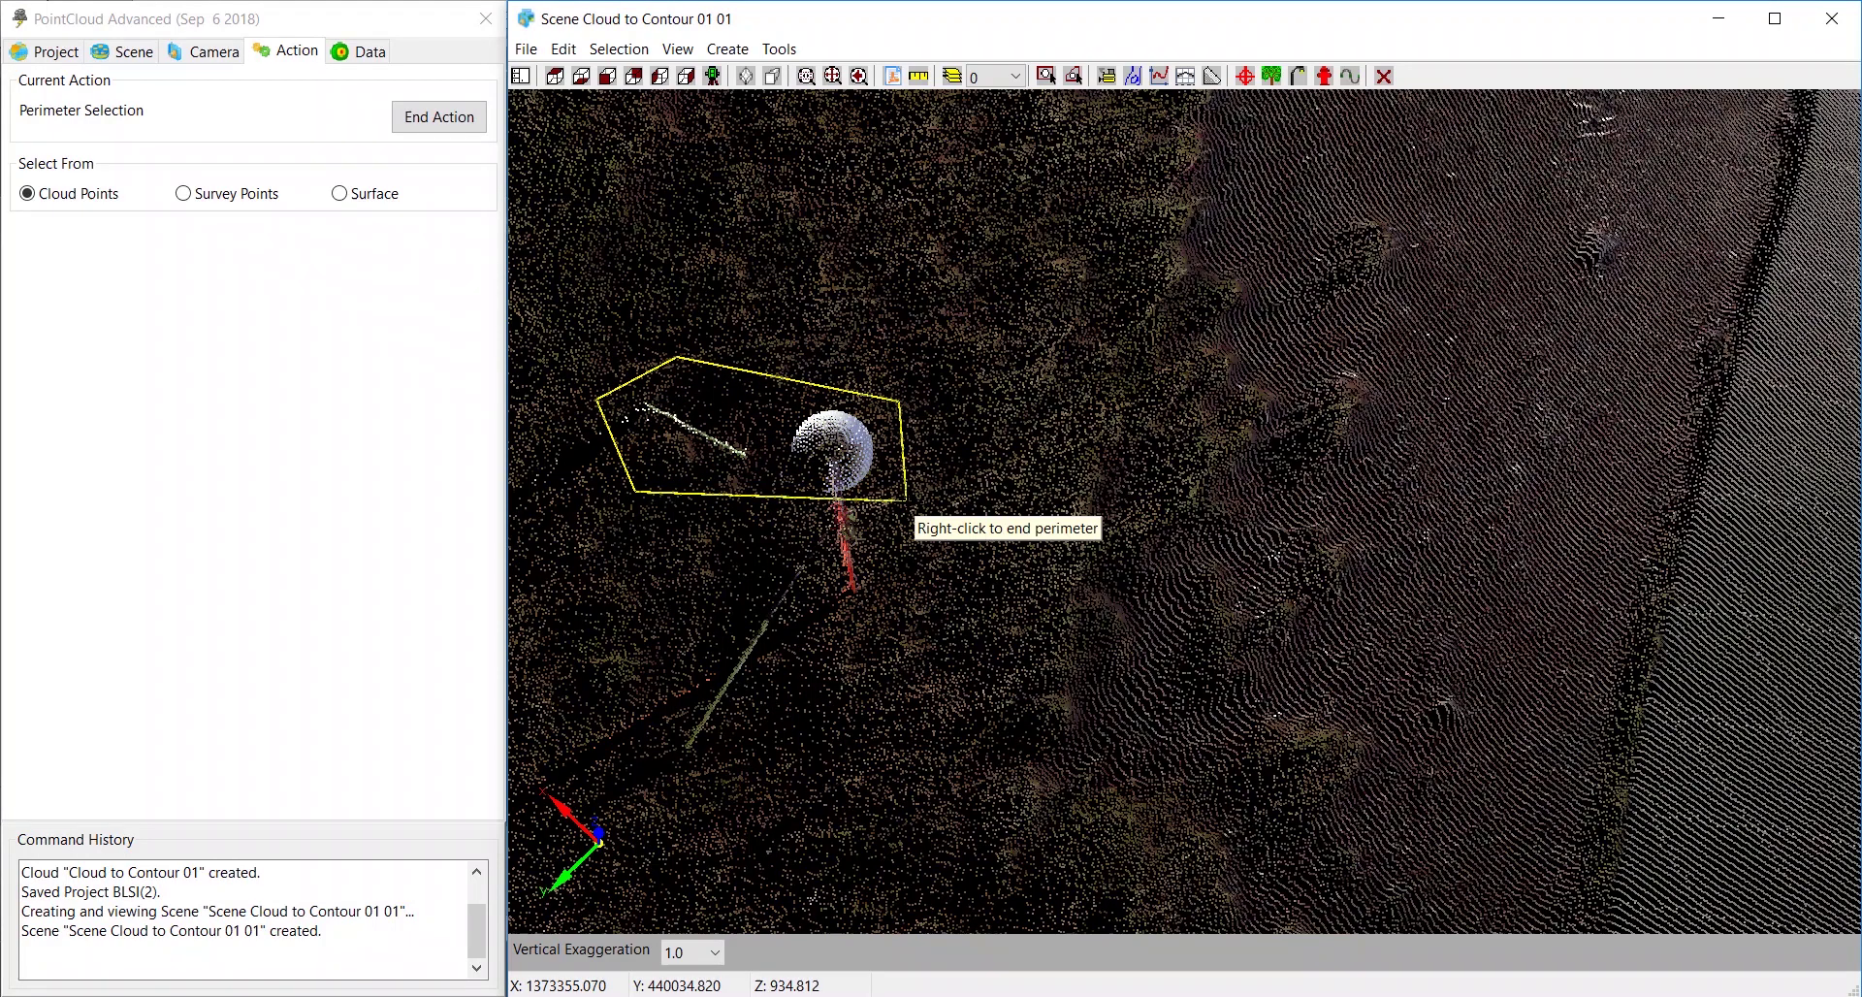
pyautogui.click(892, 632)
pyautogui.click(703, 812)
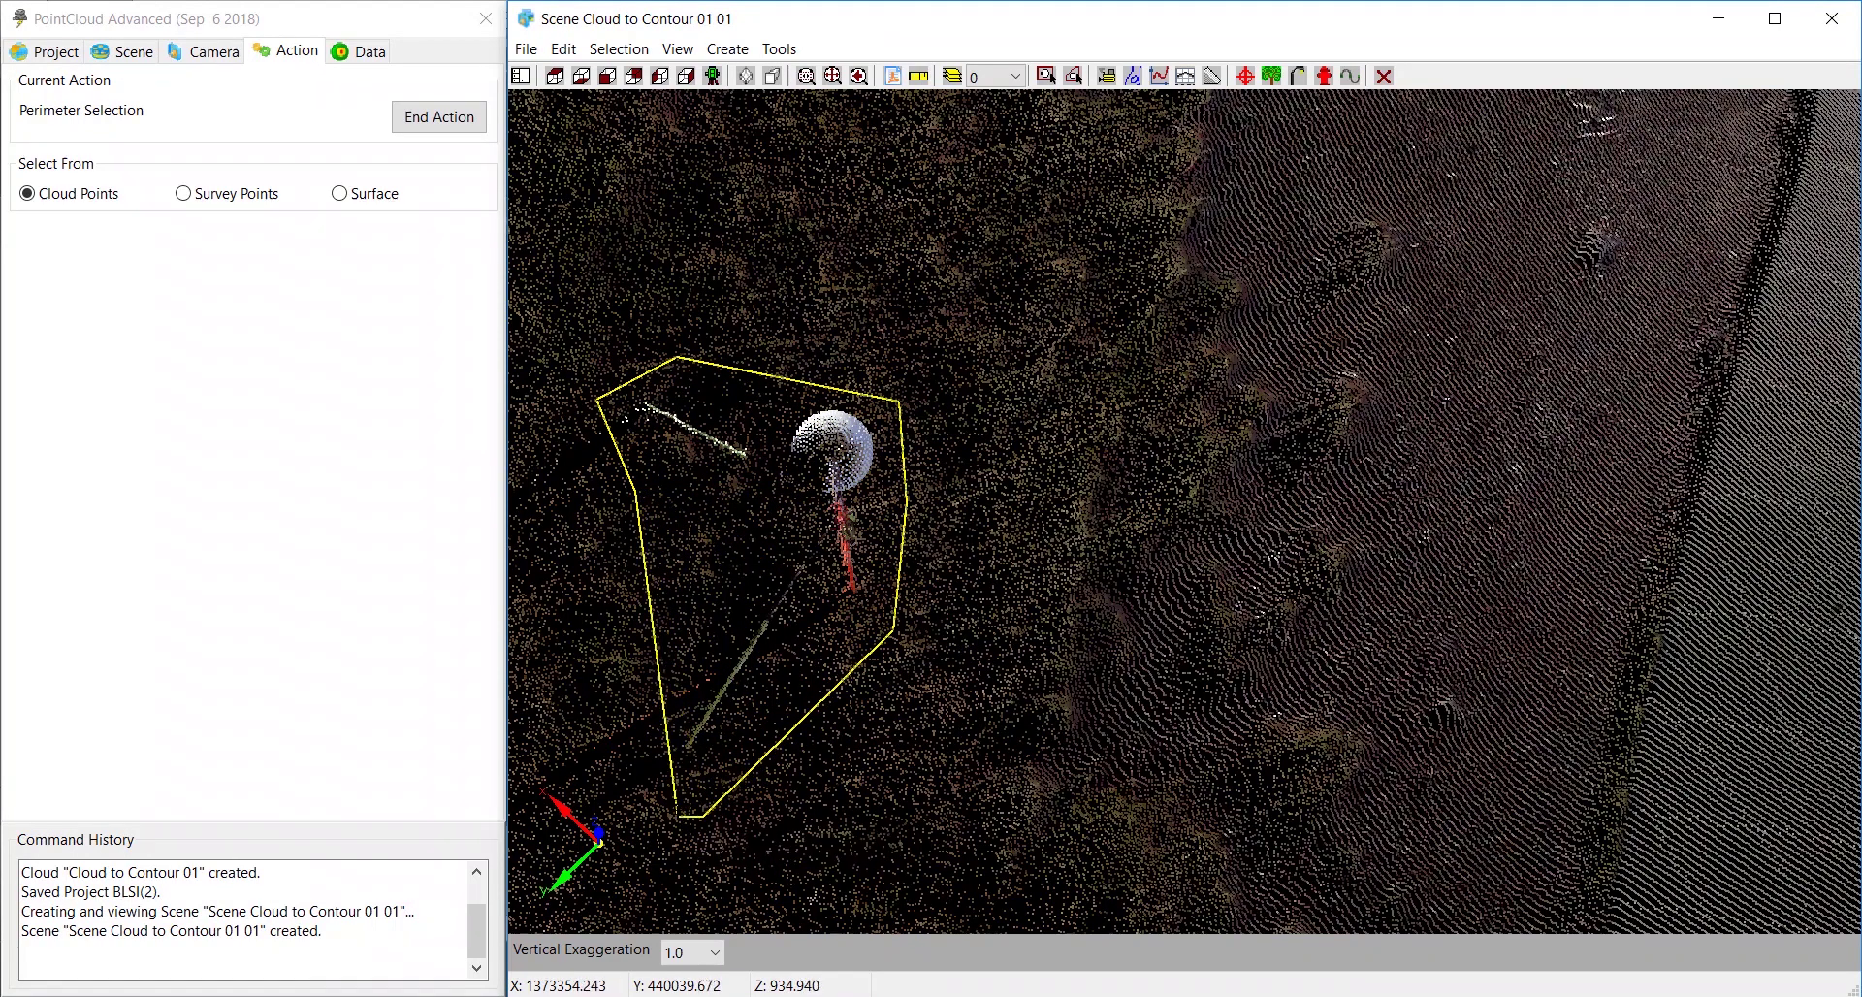
pyautogui.click(659, 754)
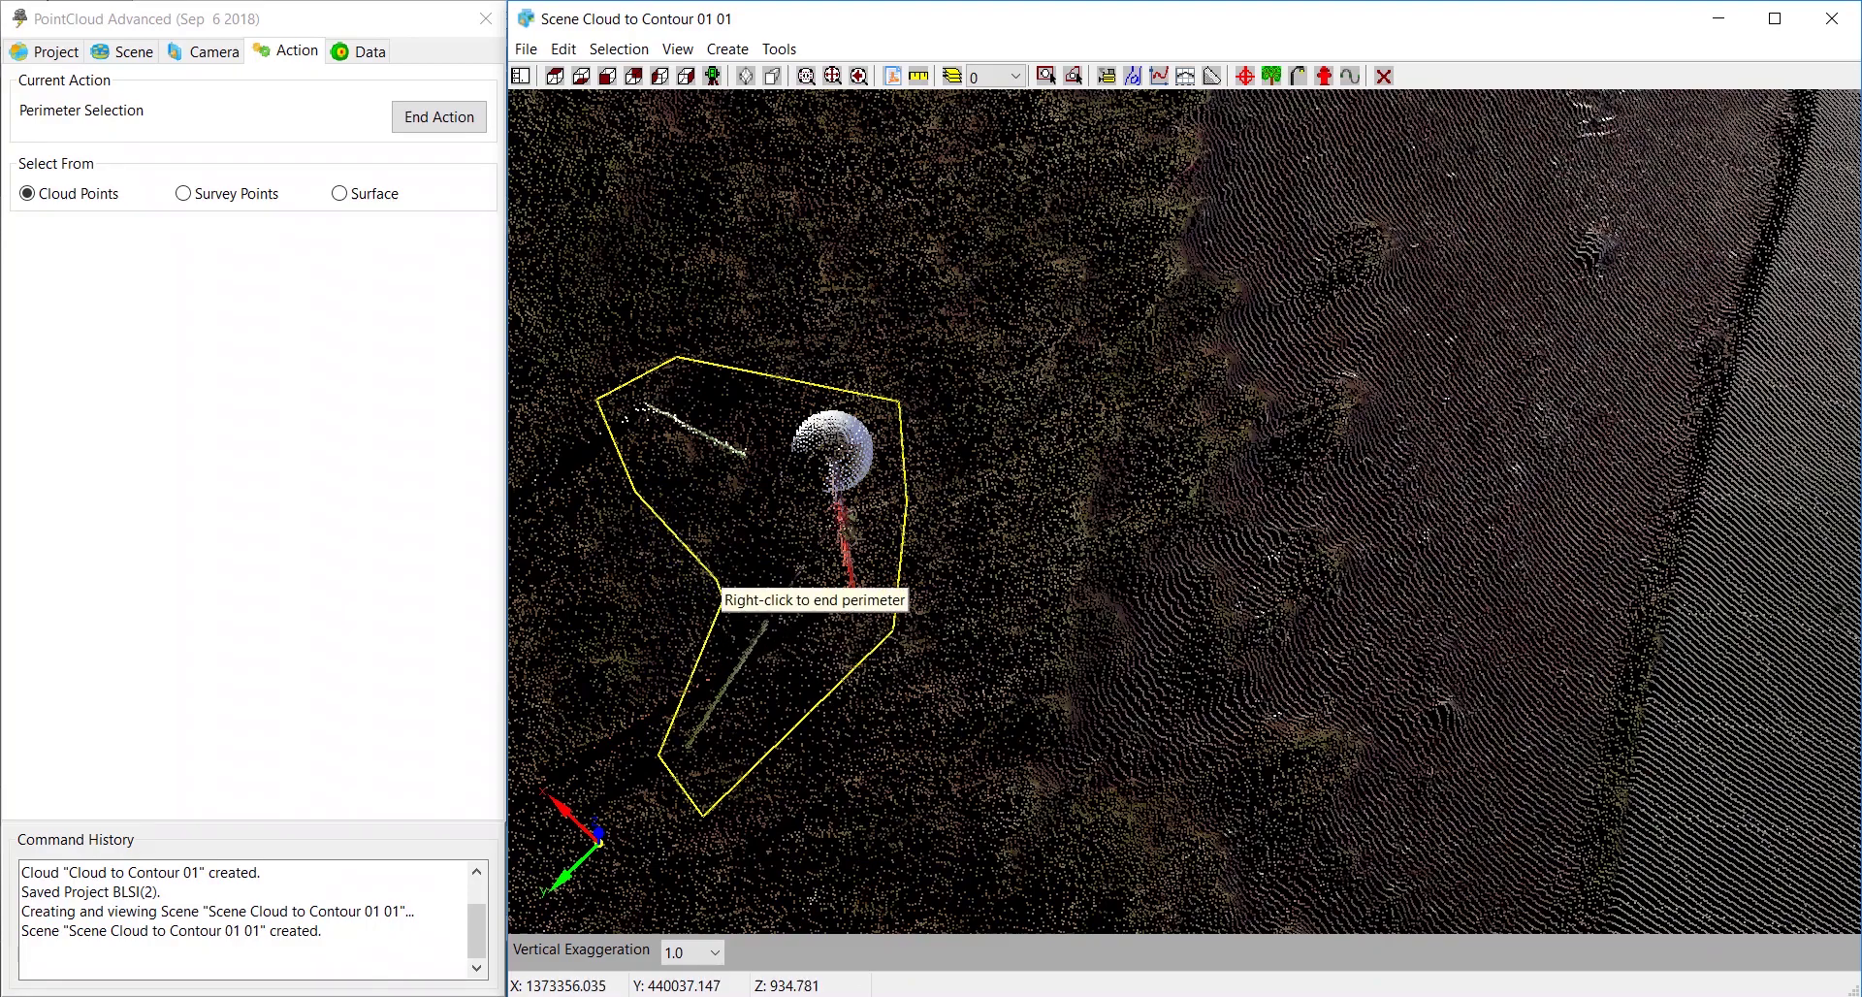
pyautogui.click(722, 599)
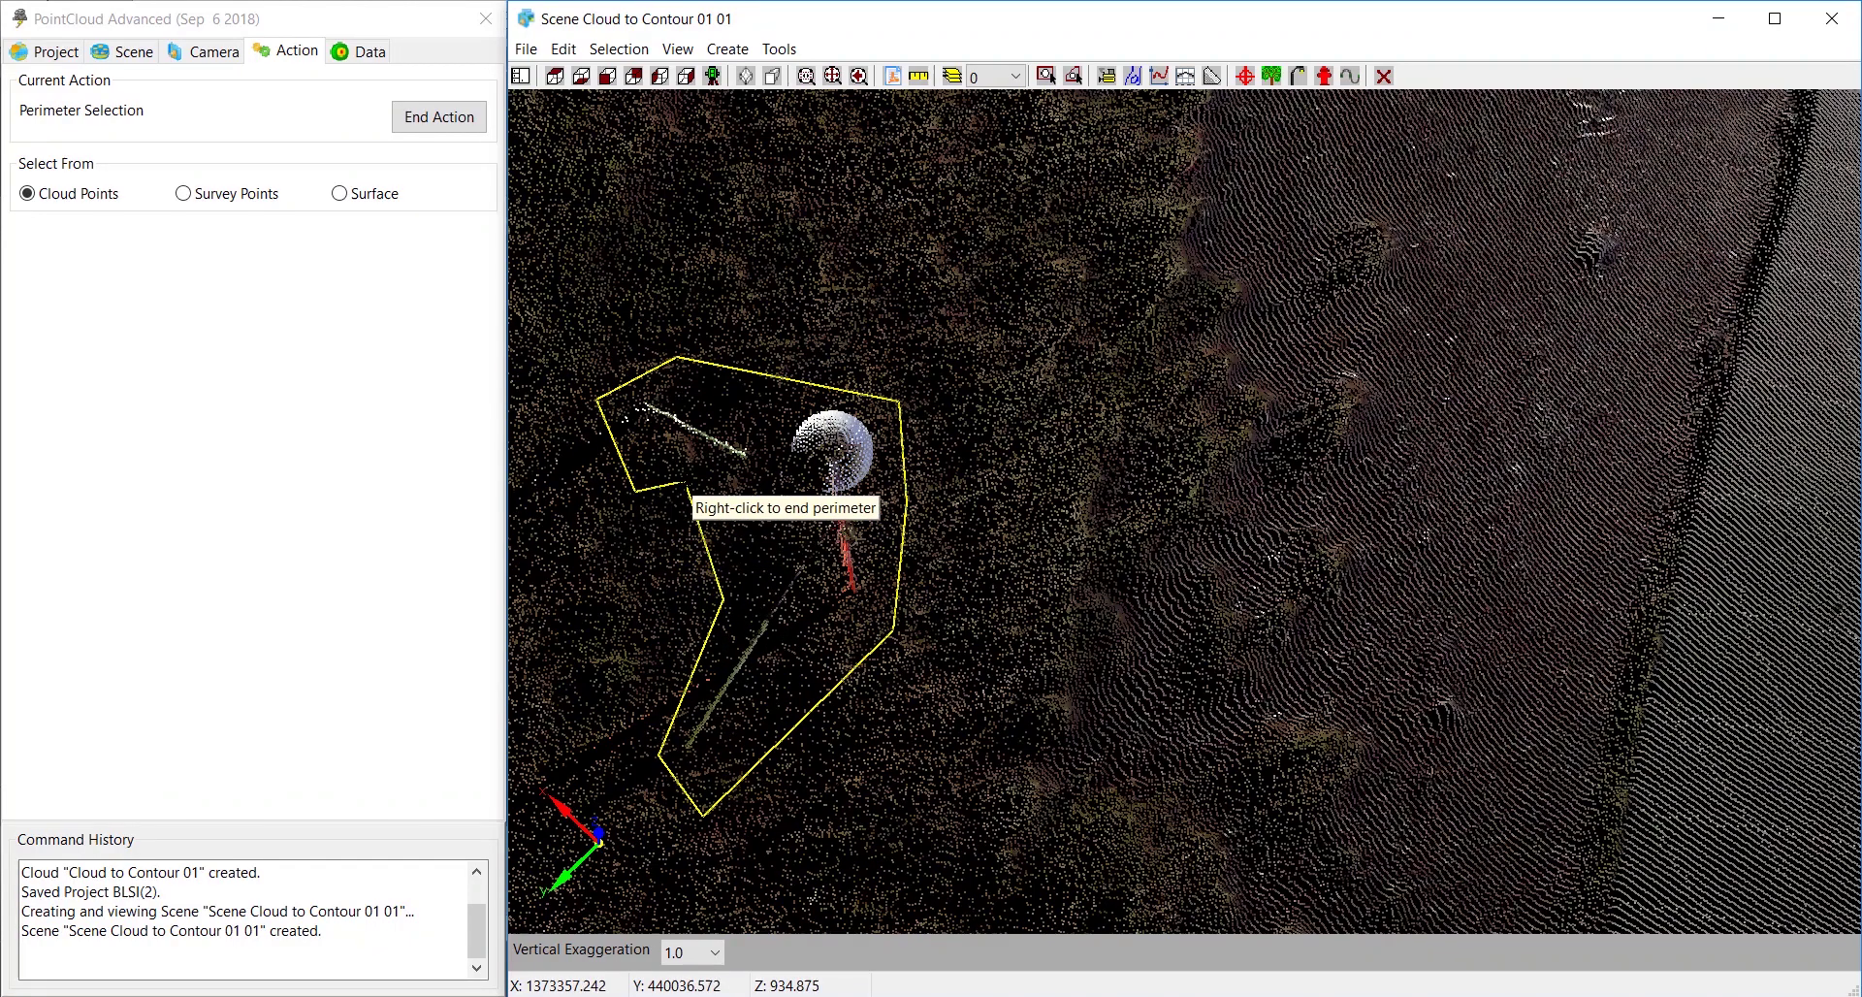
pyautogui.rightClick(685, 482)
pyautogui.scroll(5, 866, 589)
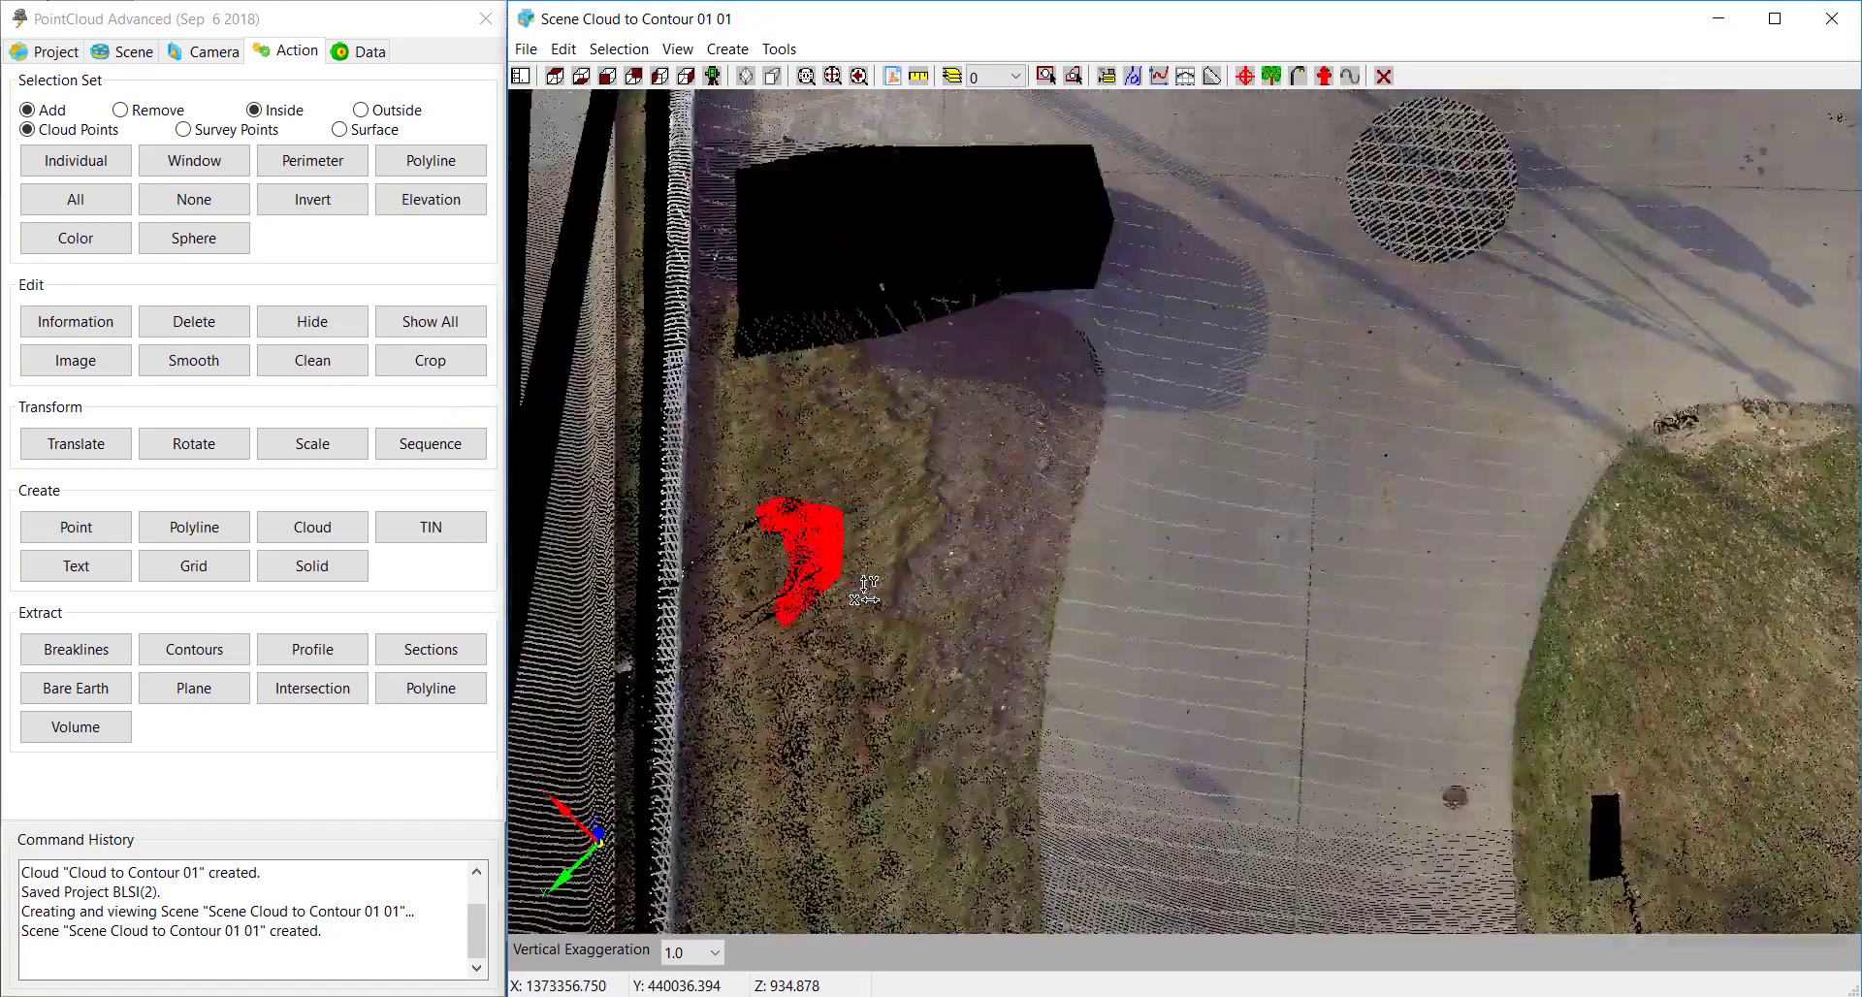
pyautogui.scroll(-2, 866, 589)
pyautogui.scroll(-1, 872, 600)
pyautogui.moveTo(873, 601); pyautogui.dragTo(888, 545, button='middle')
pyautogui.scroll(5, 878, 380)
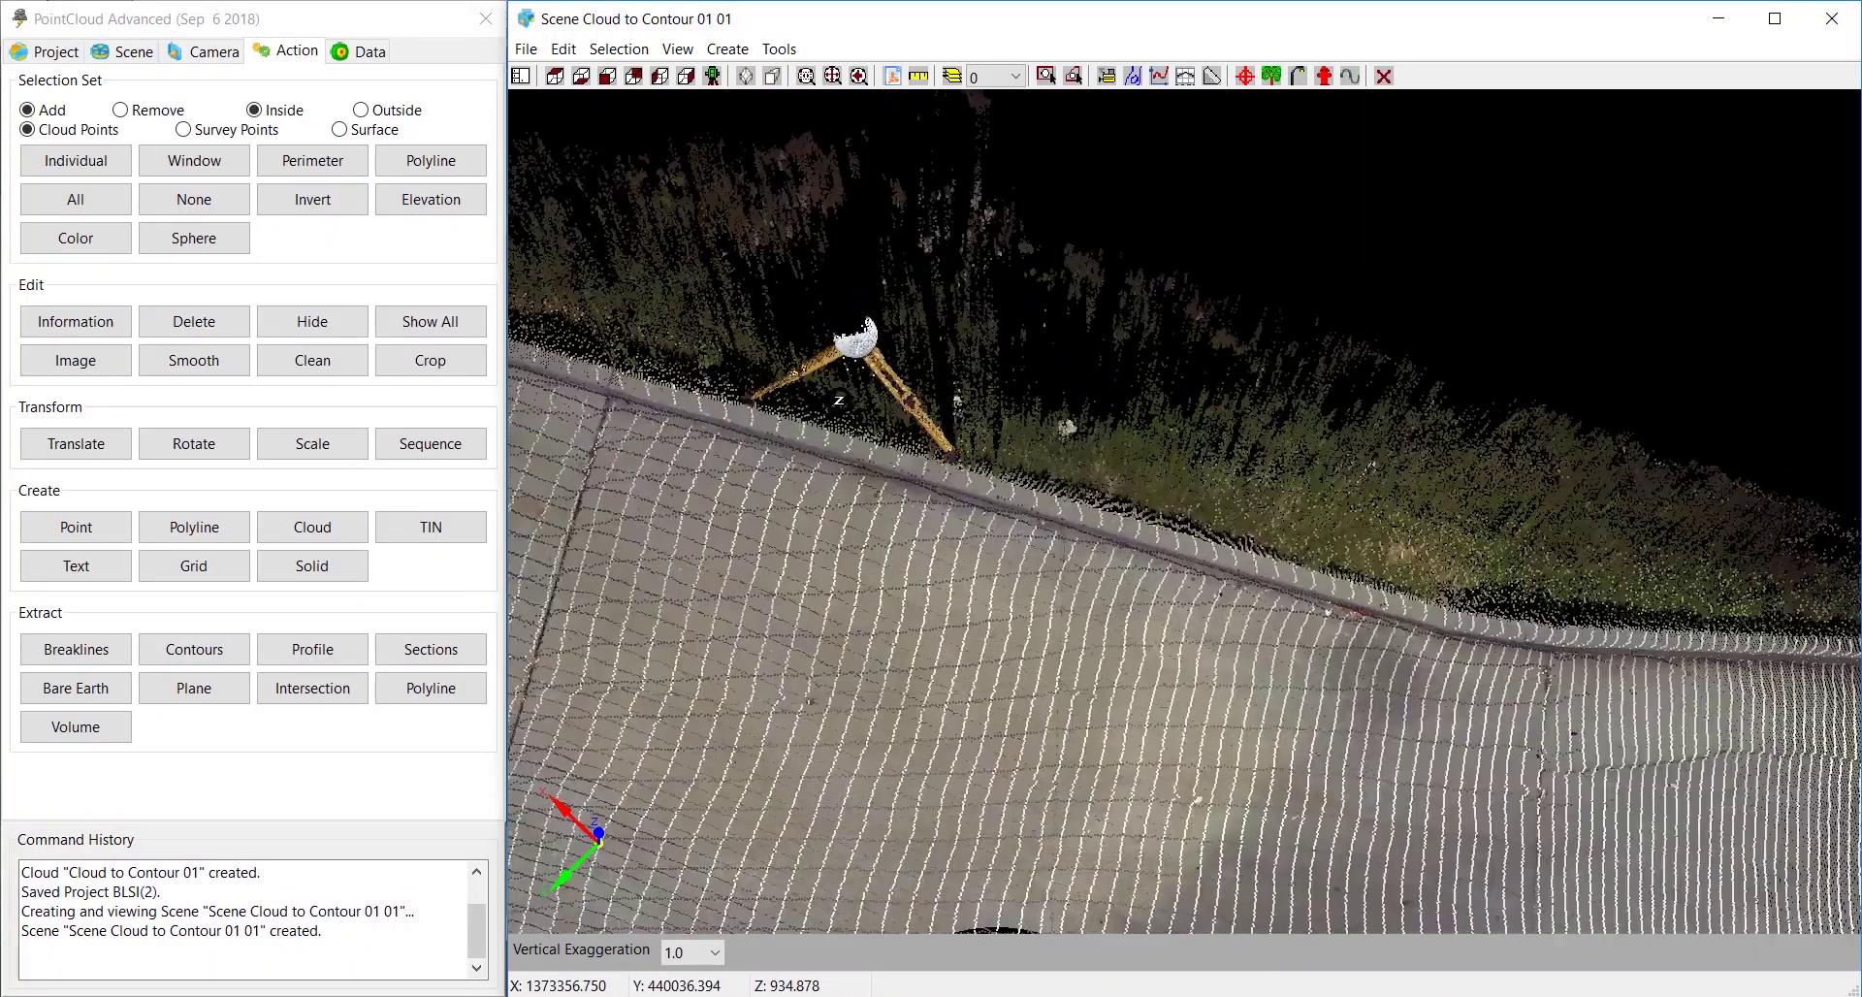
# Step: Trace a perimeter around the yellow tripod beside the curb to select its points
pyautogui.click(208, 169)
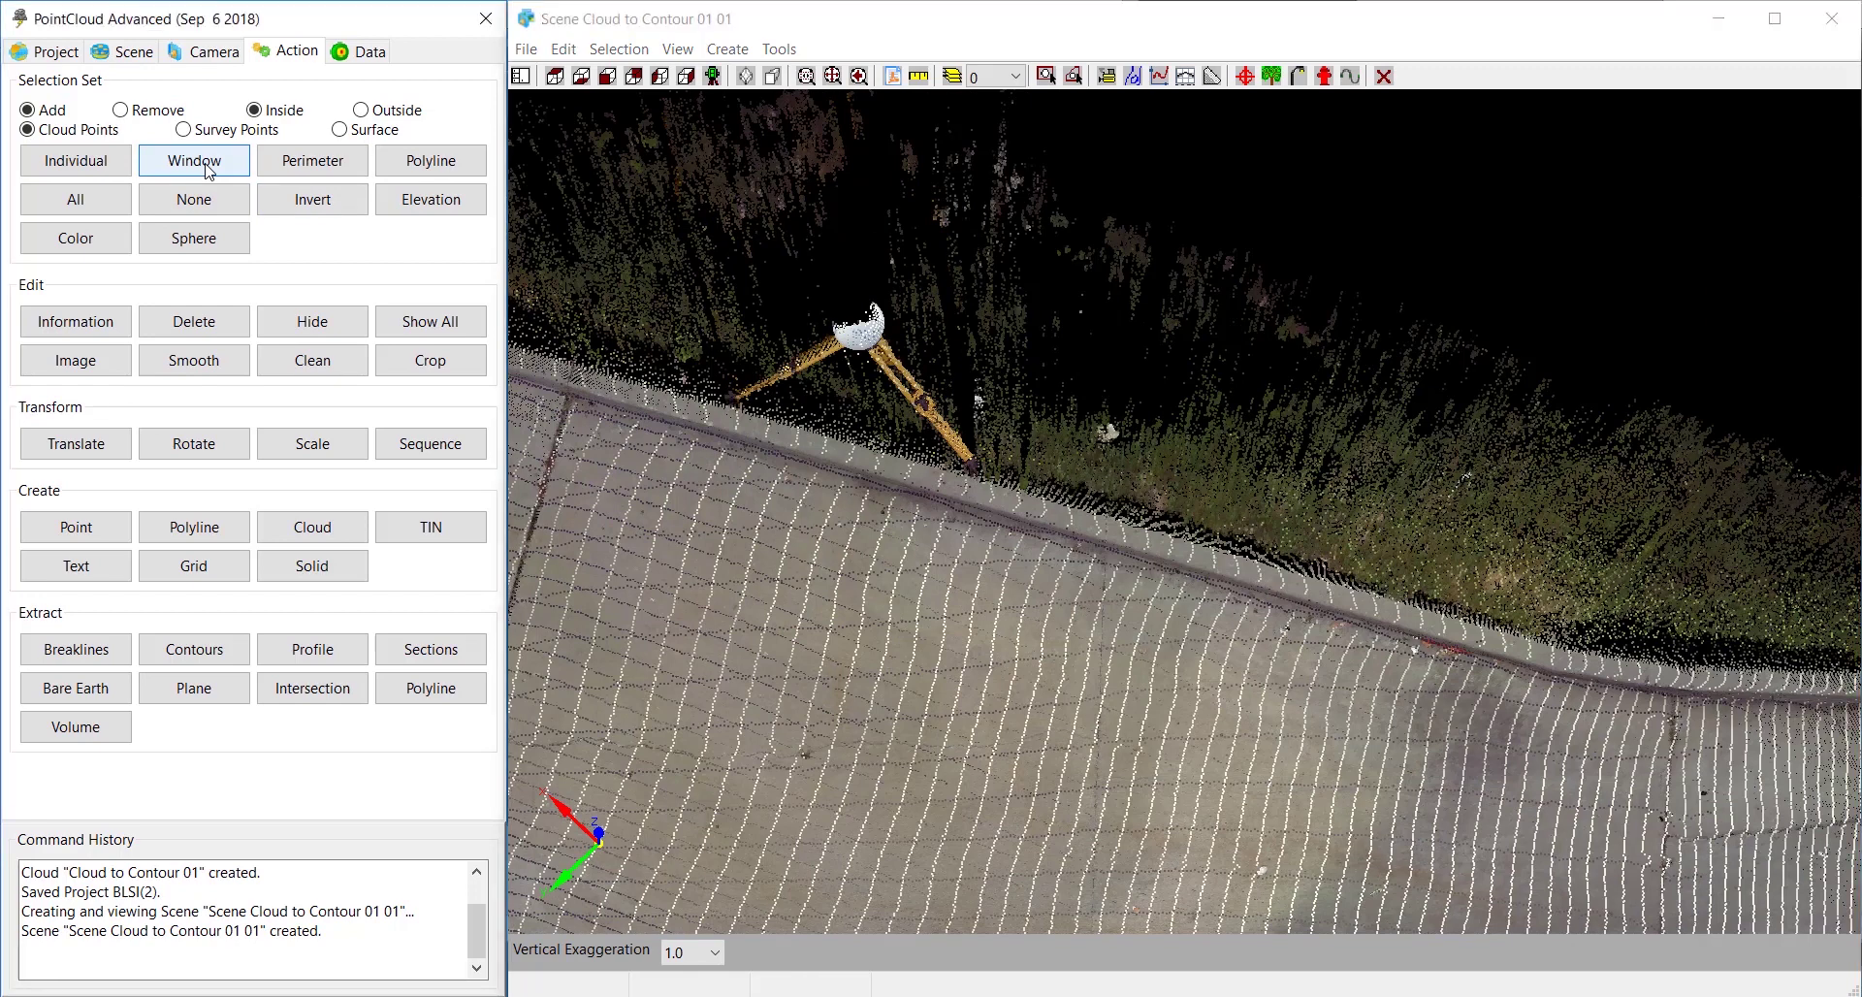
pyautogui.click(718, 406)
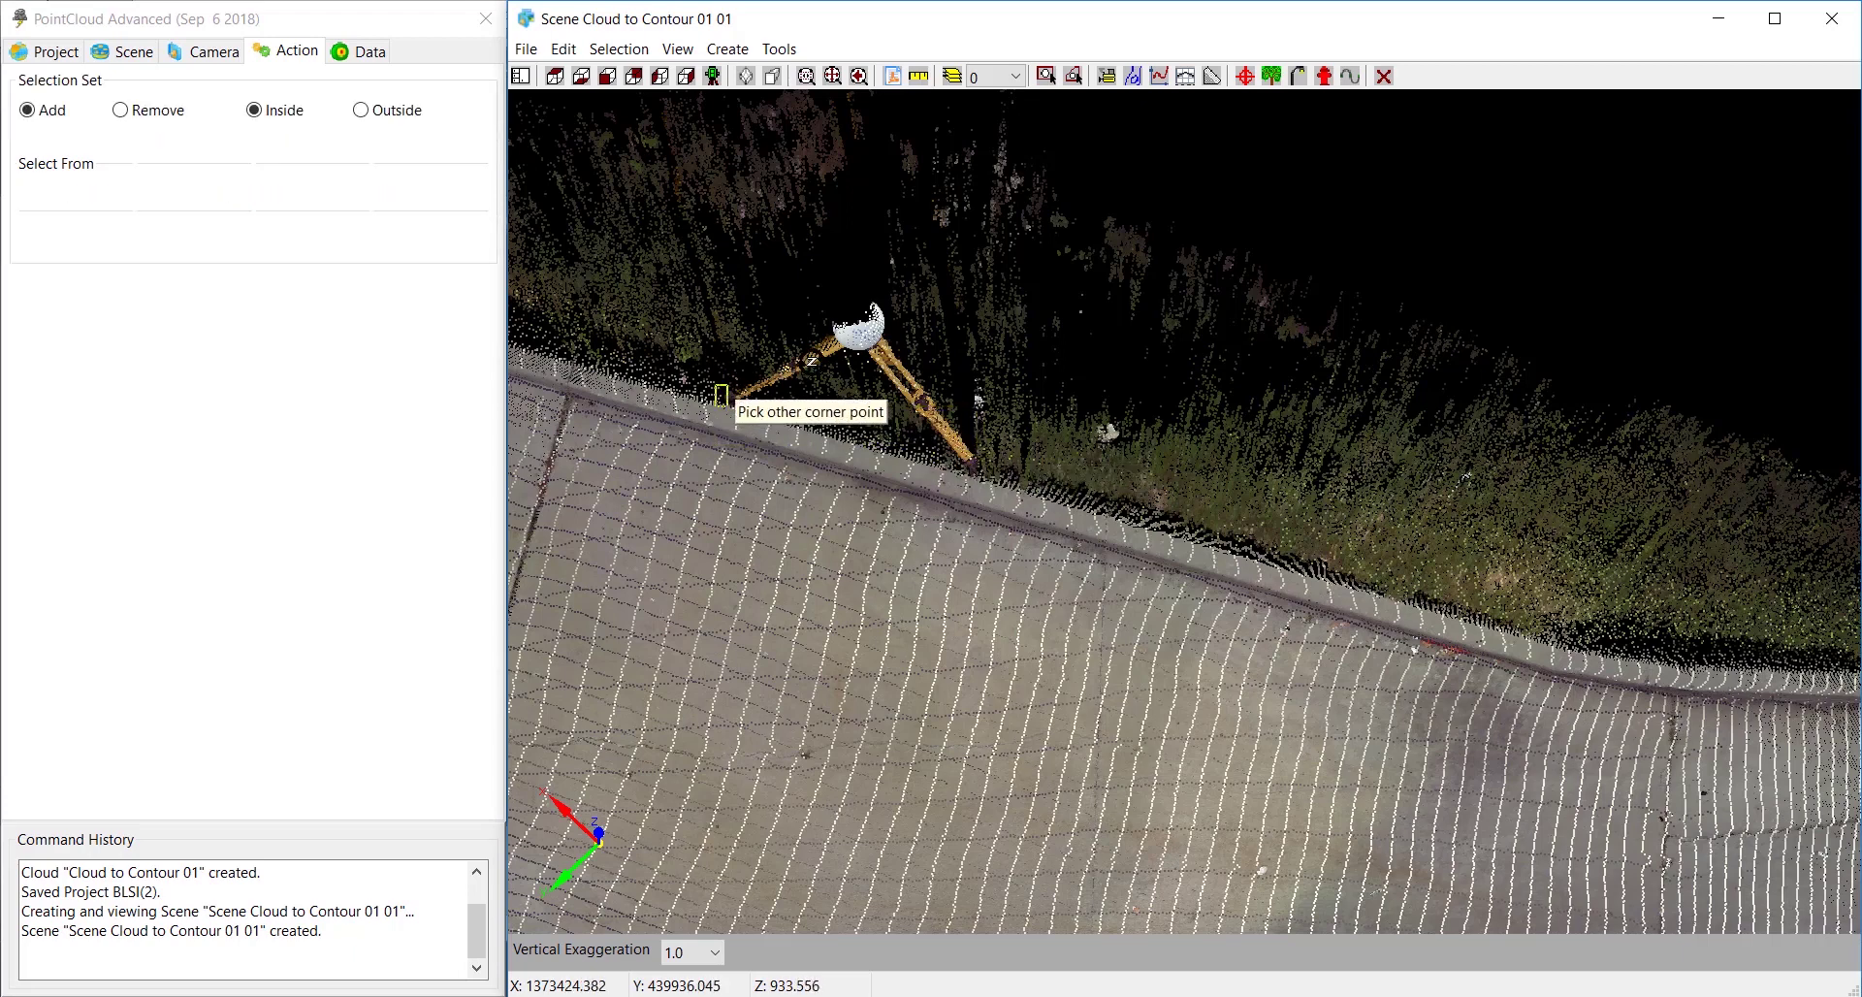
pyautogui.click(320, 162)
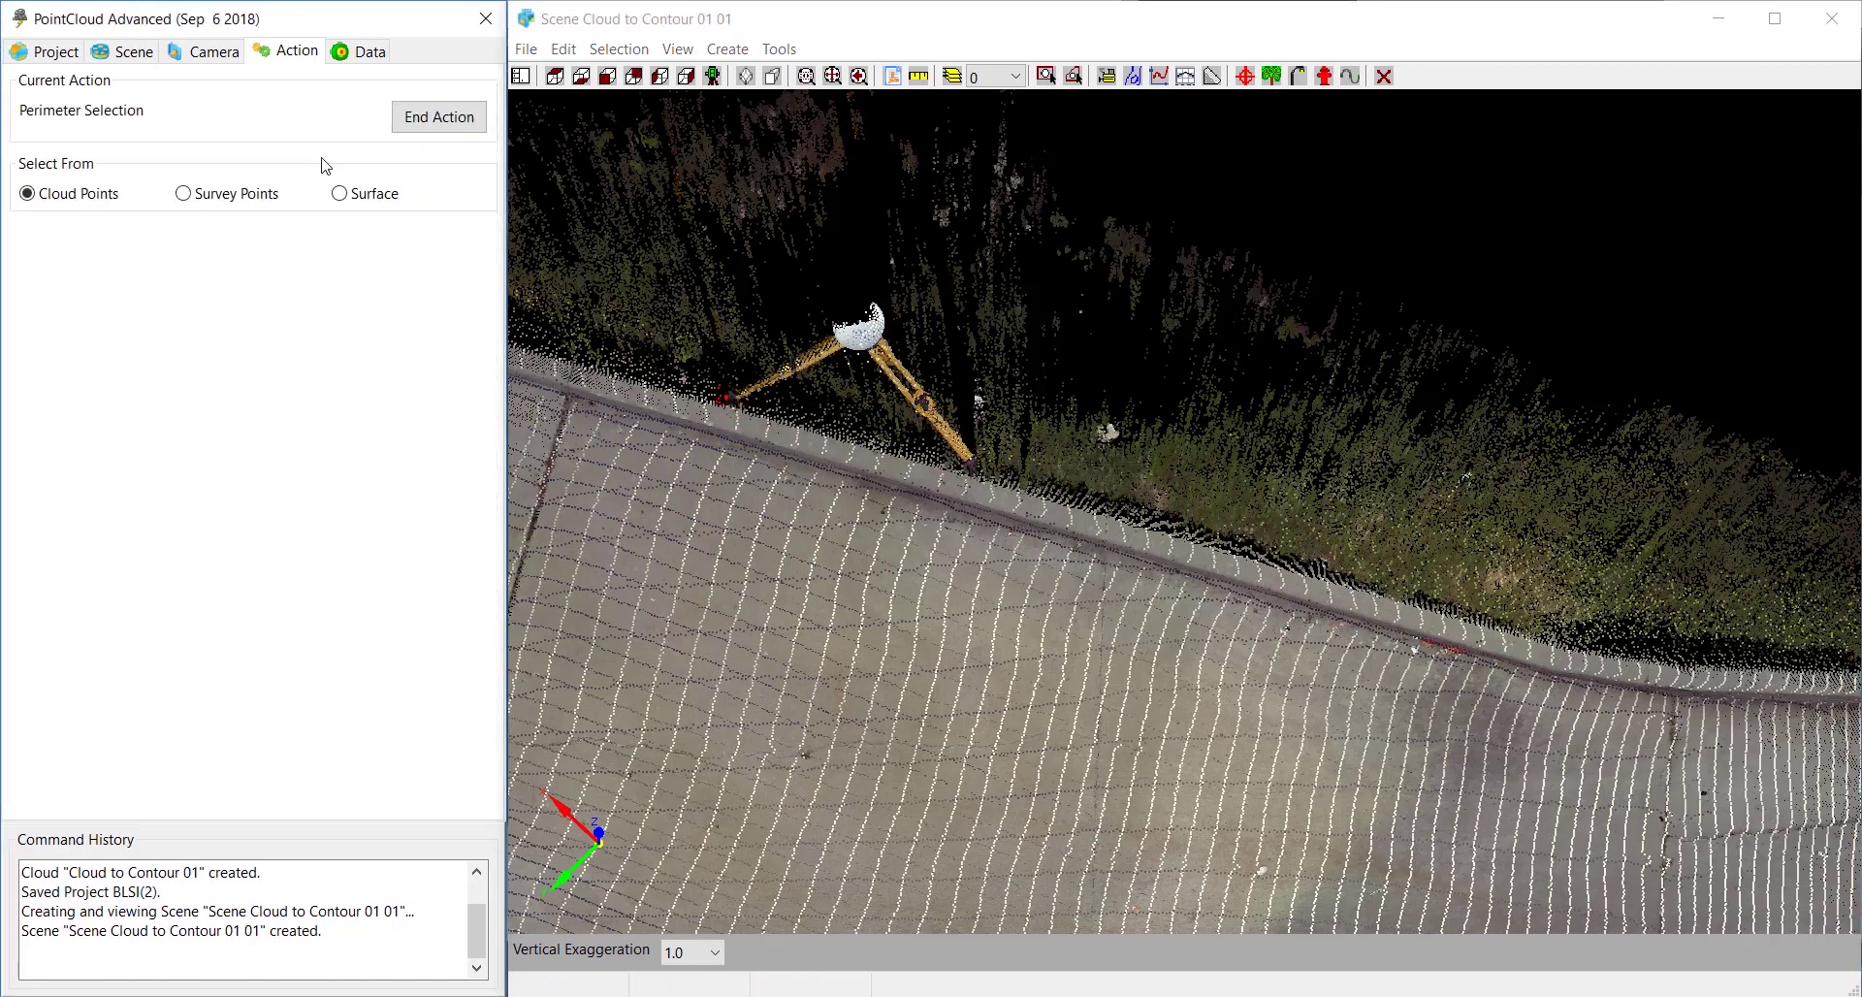
pyautogui.click(706, 398)
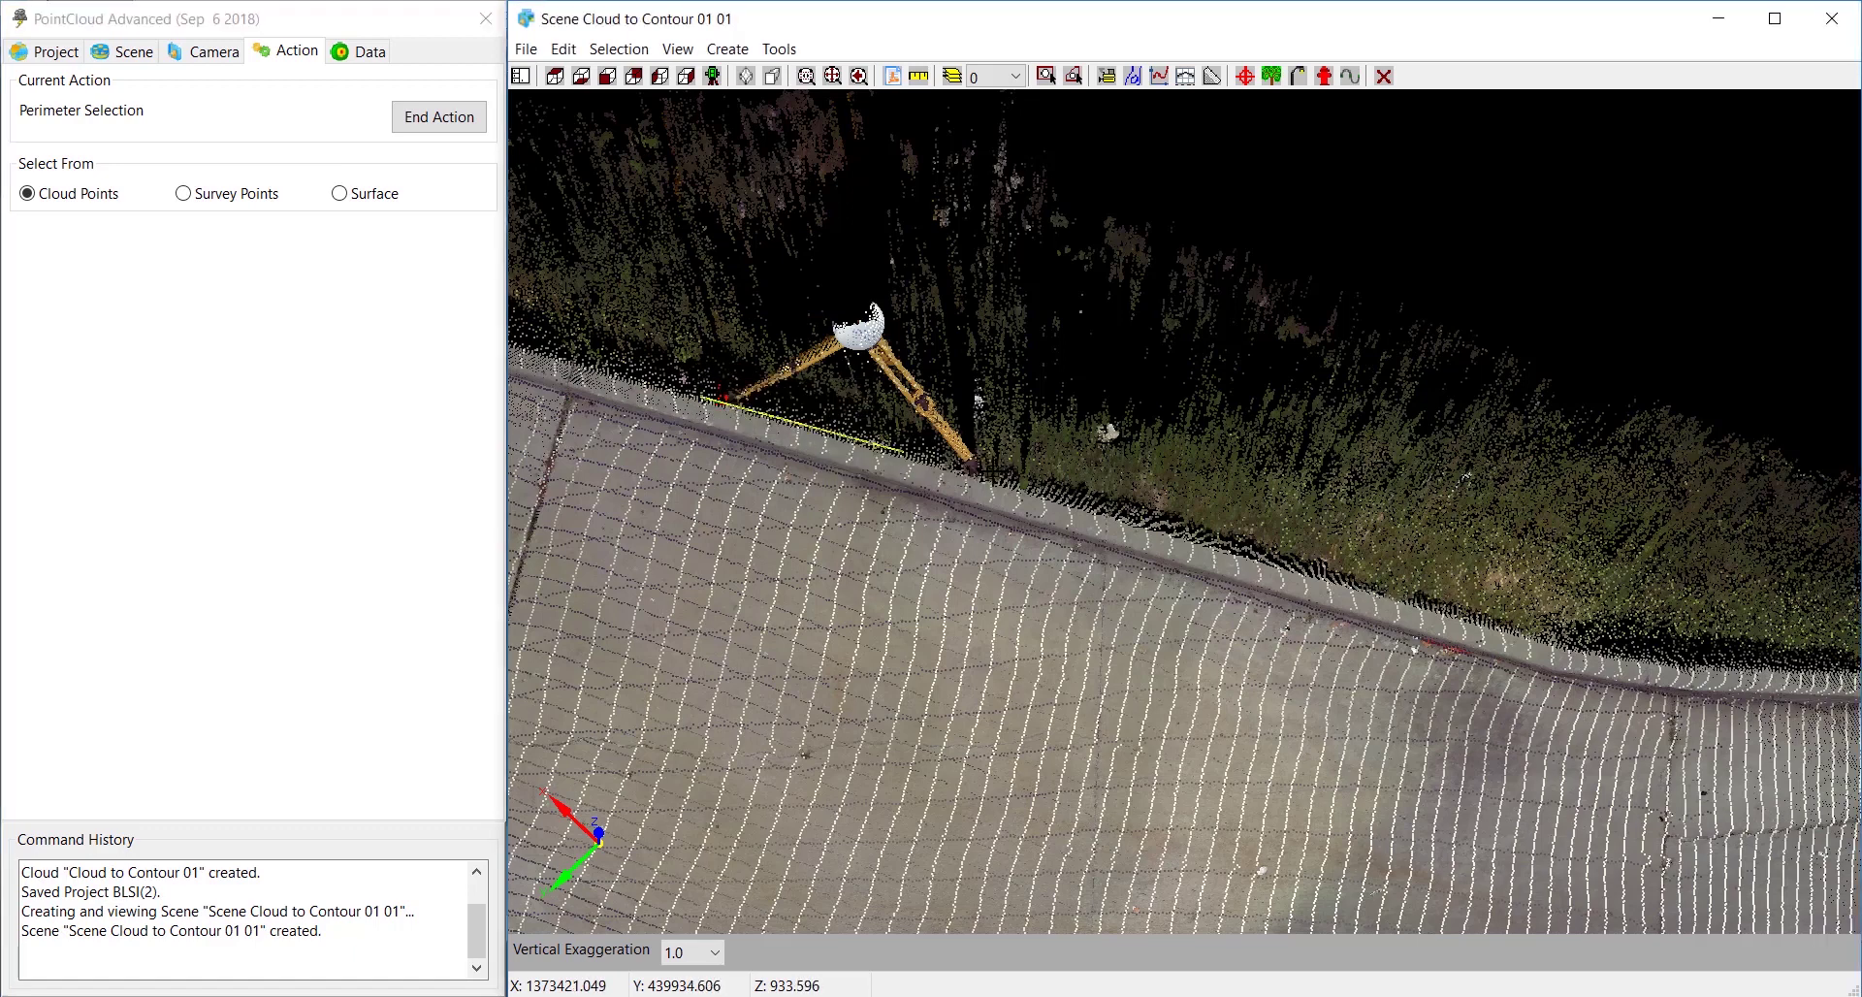
pyautogui.click(1007, 489)
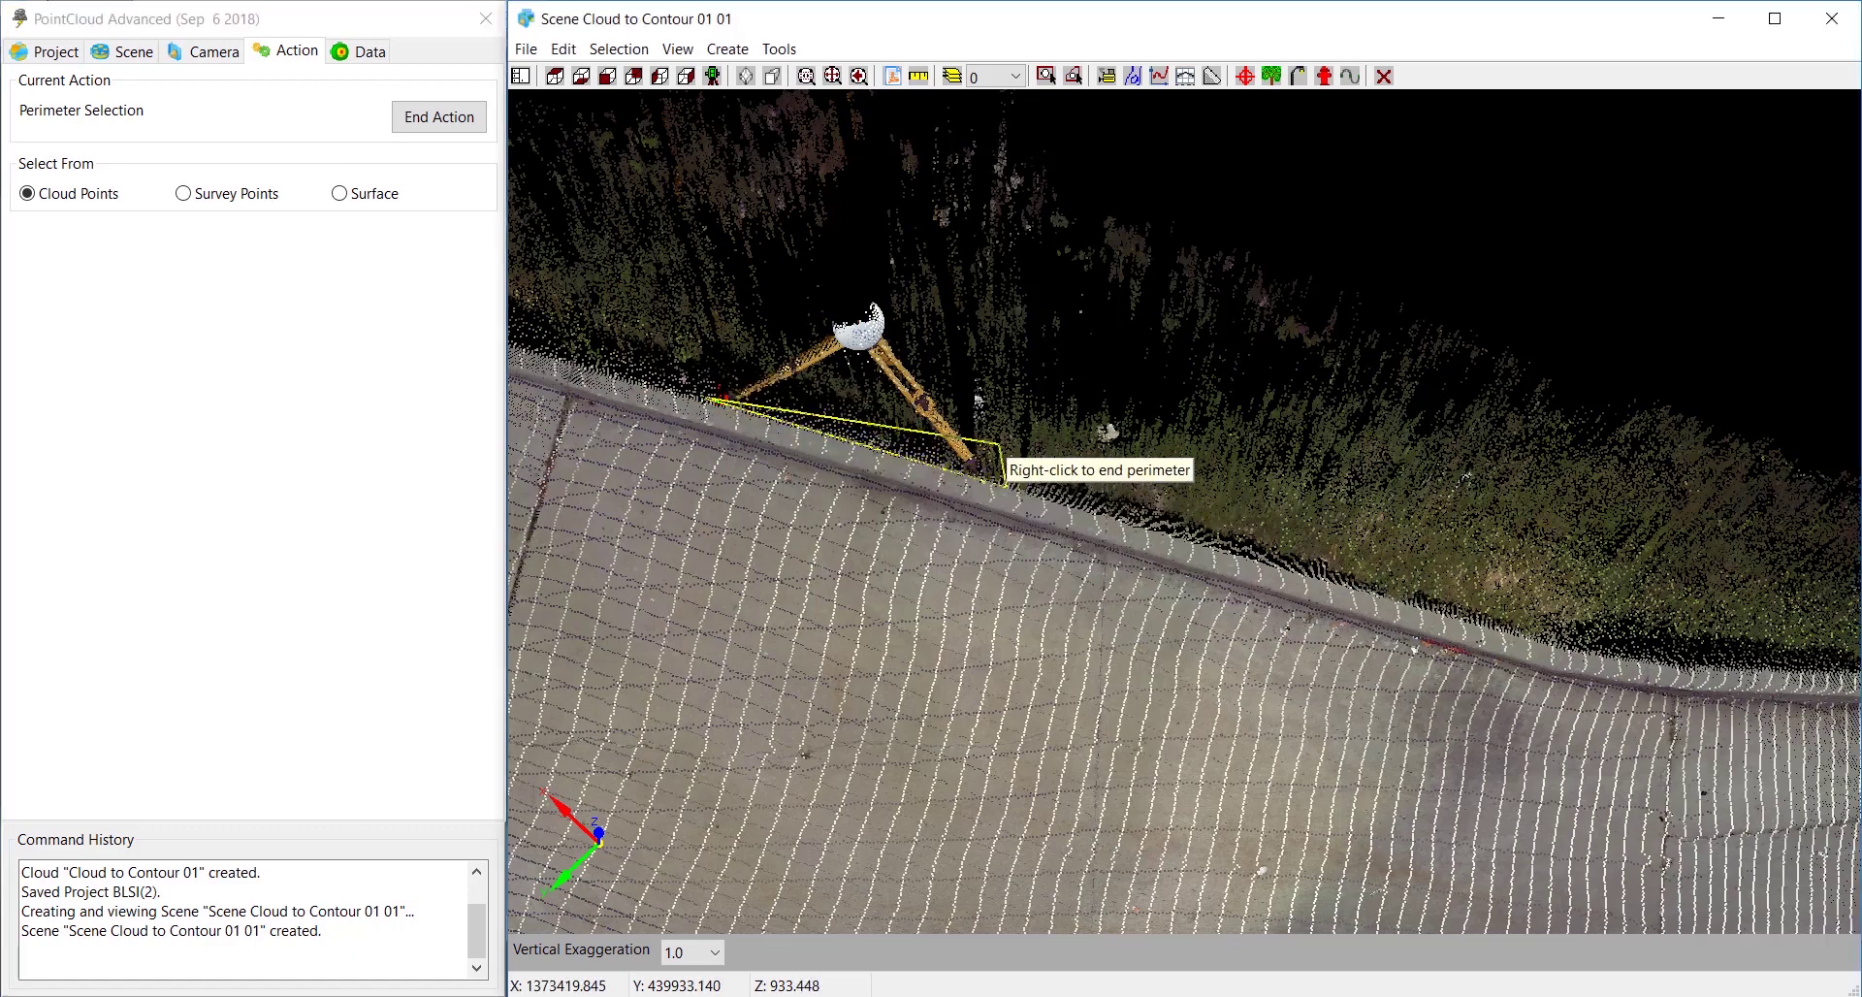
pyautogui.click(890, 299)
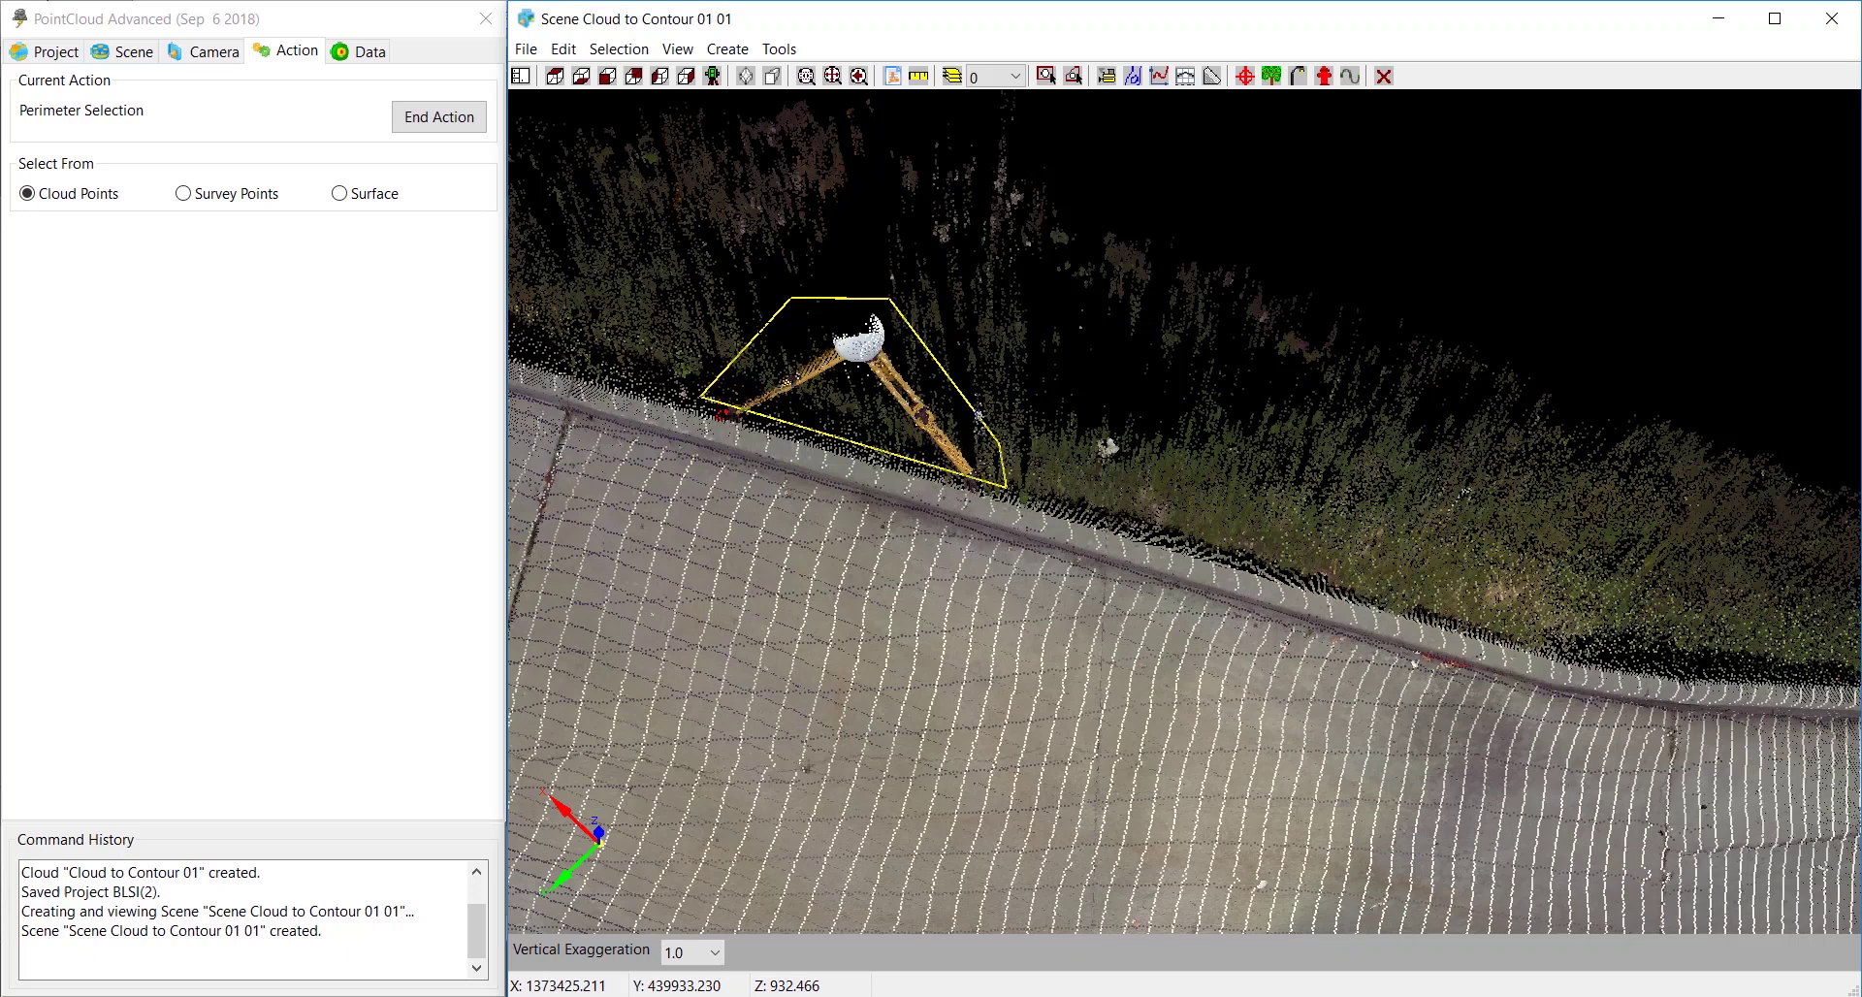
pyautogui.rightClick(790, 298)
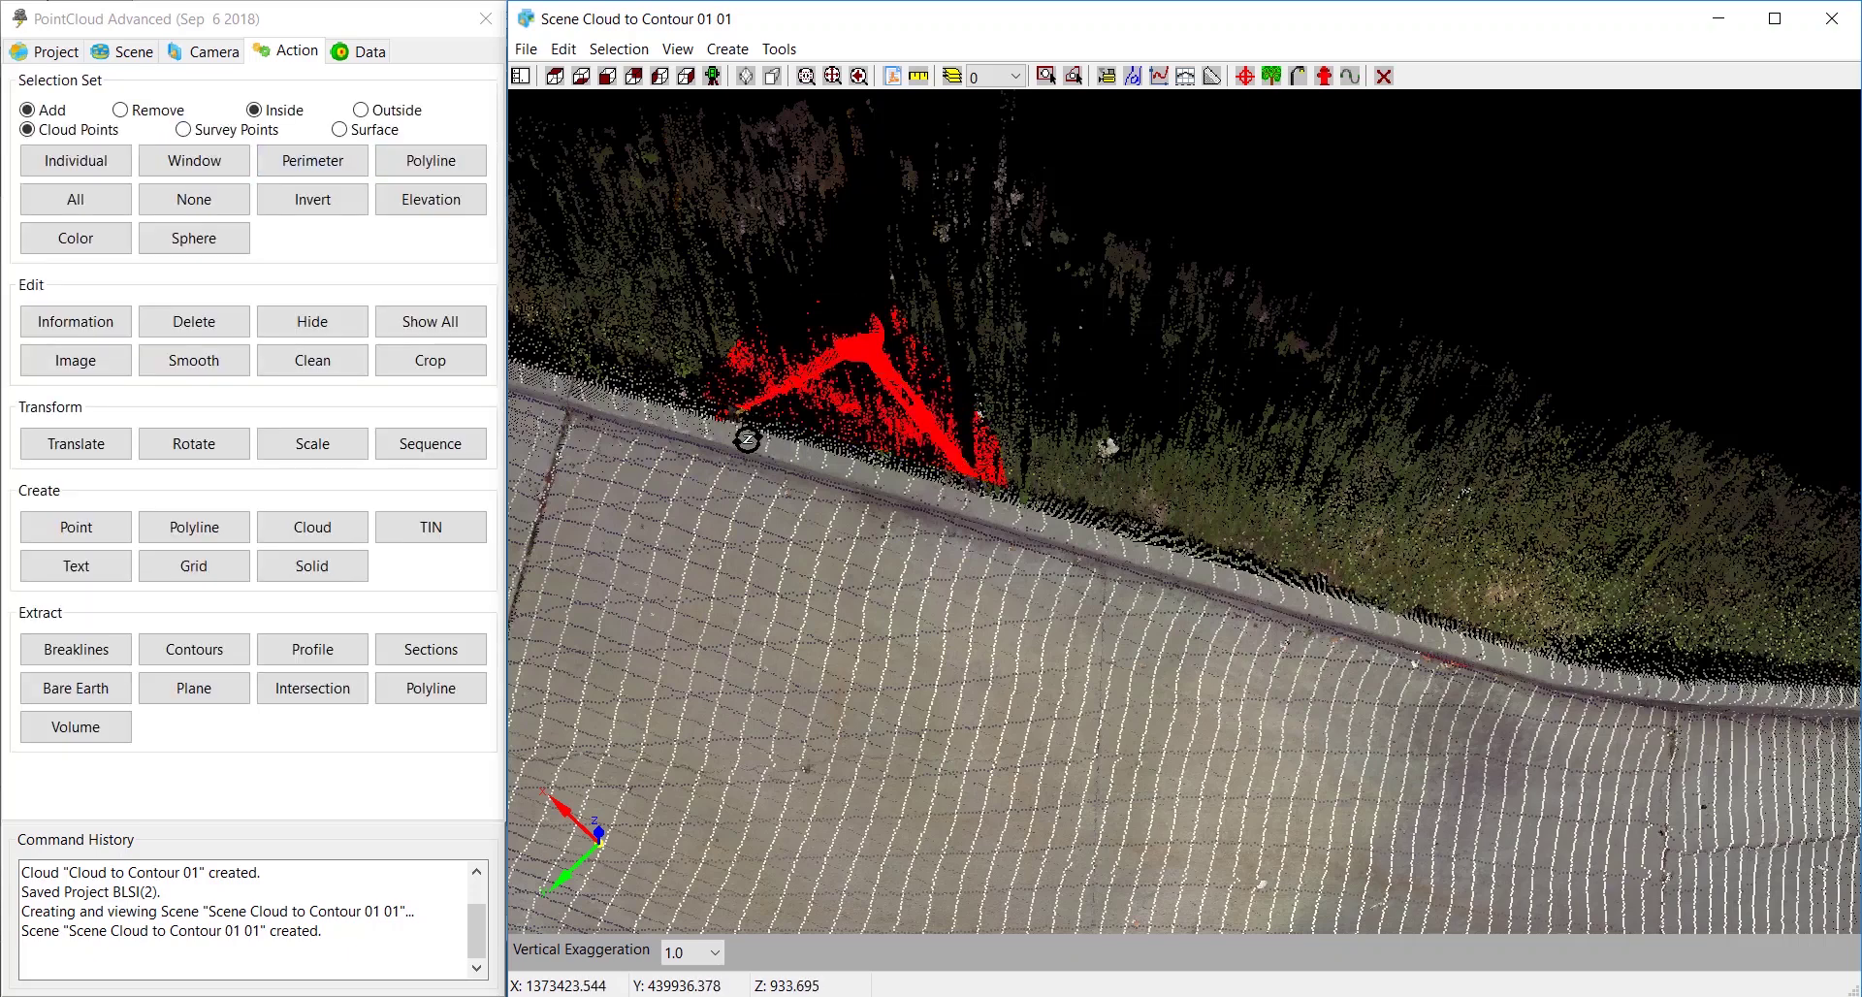
# Step: Window-select a further block of points next to the tripod
pyautogui.click(212, 166)
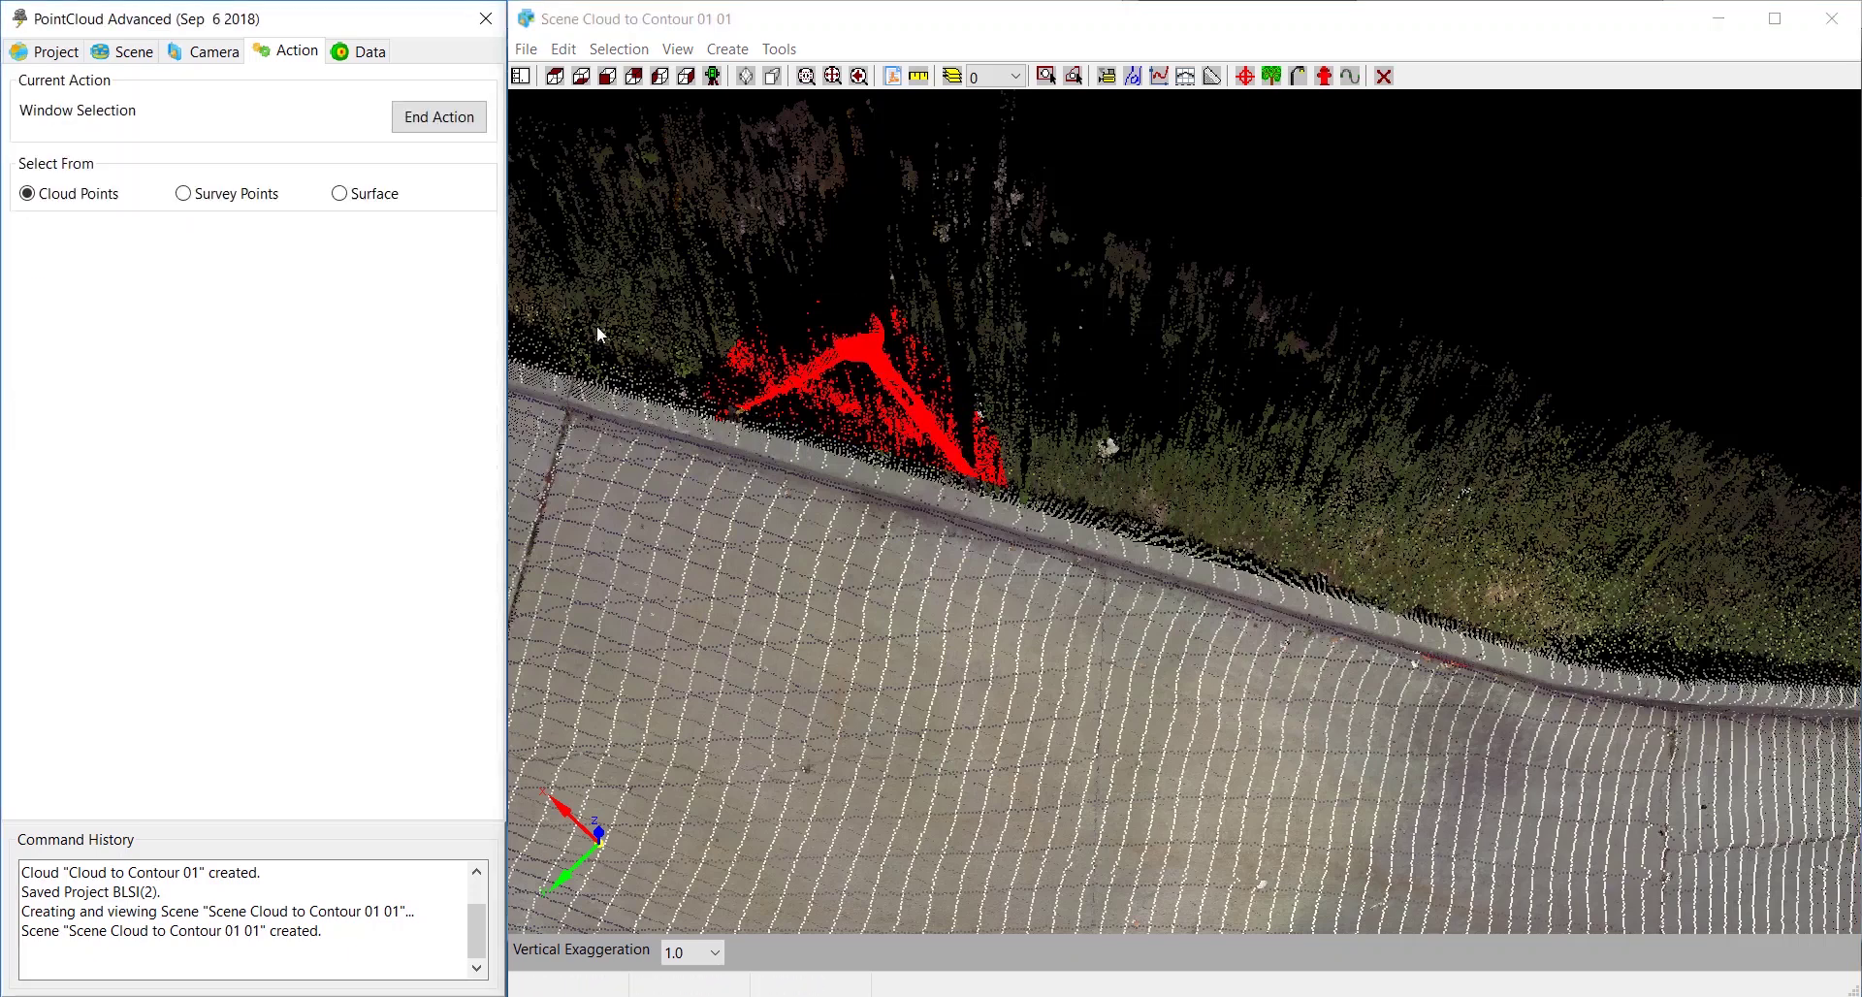
pyautogui.click(721, 394)
pyautogui.click(438, 116)
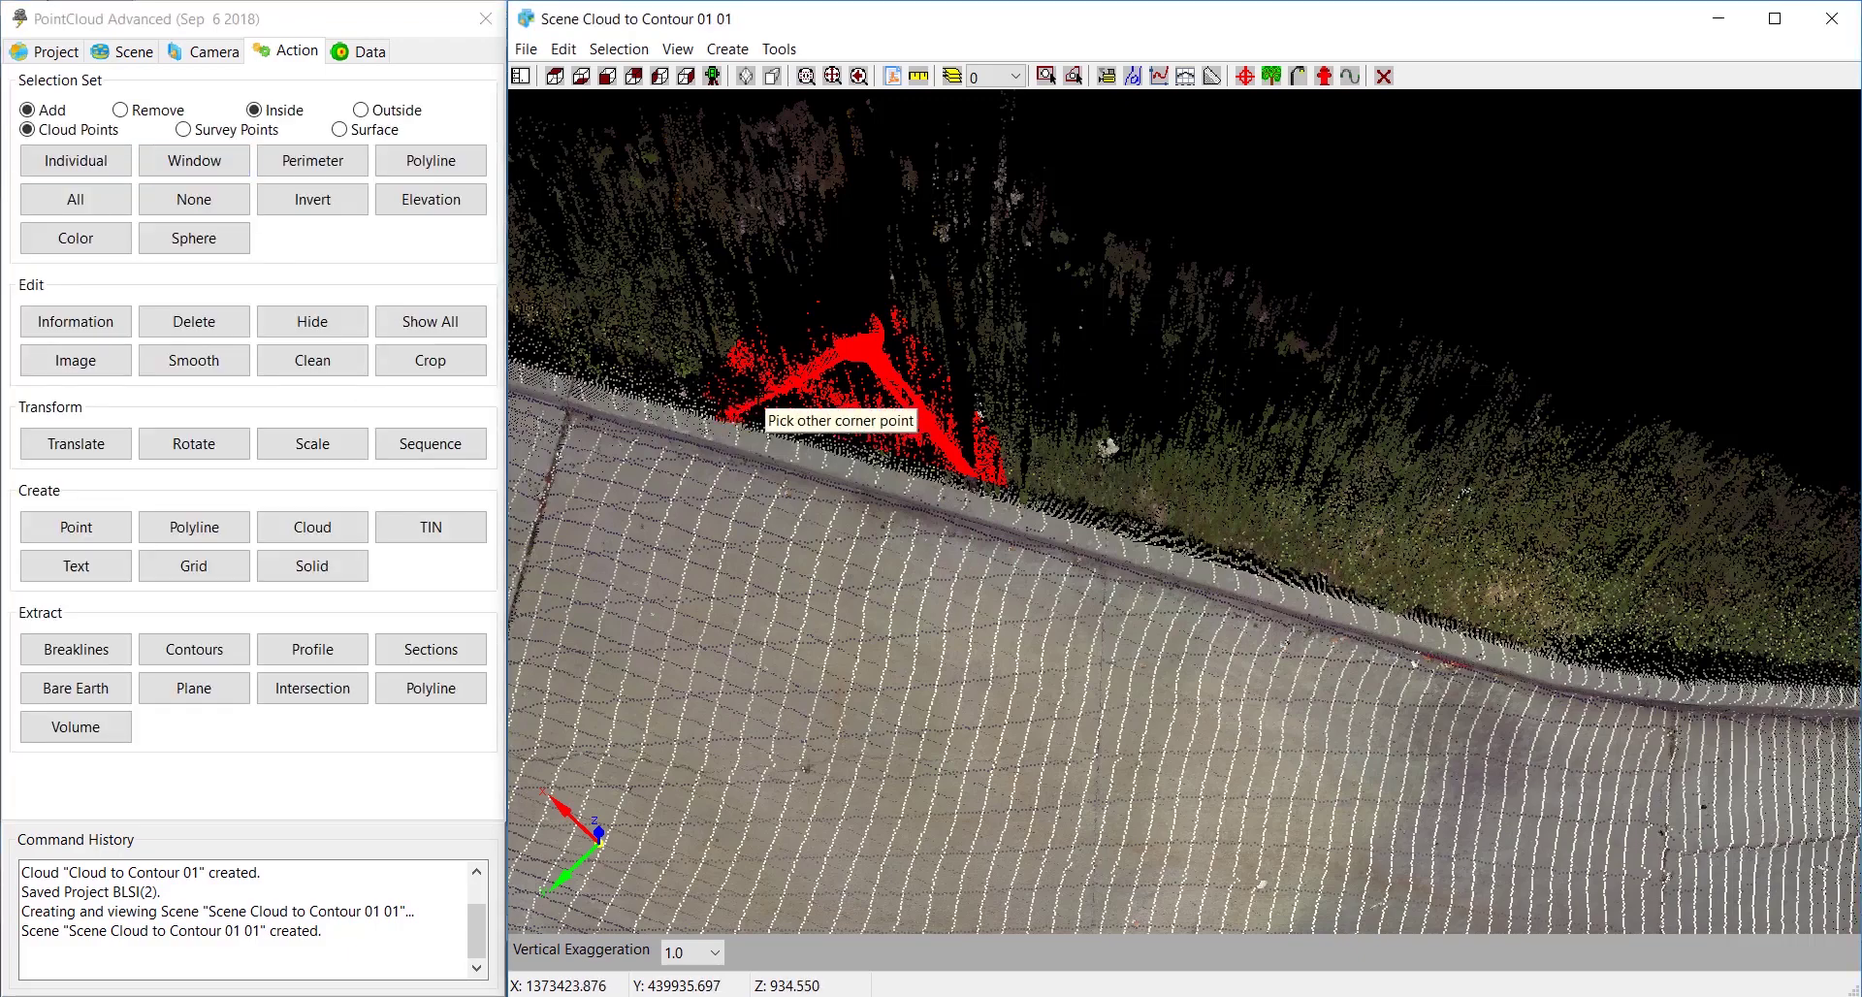
# Step: Move along the curb to the second survey sphere and window-select it with its tripod legs
pyautogui.scroll(-3, 710, 427)
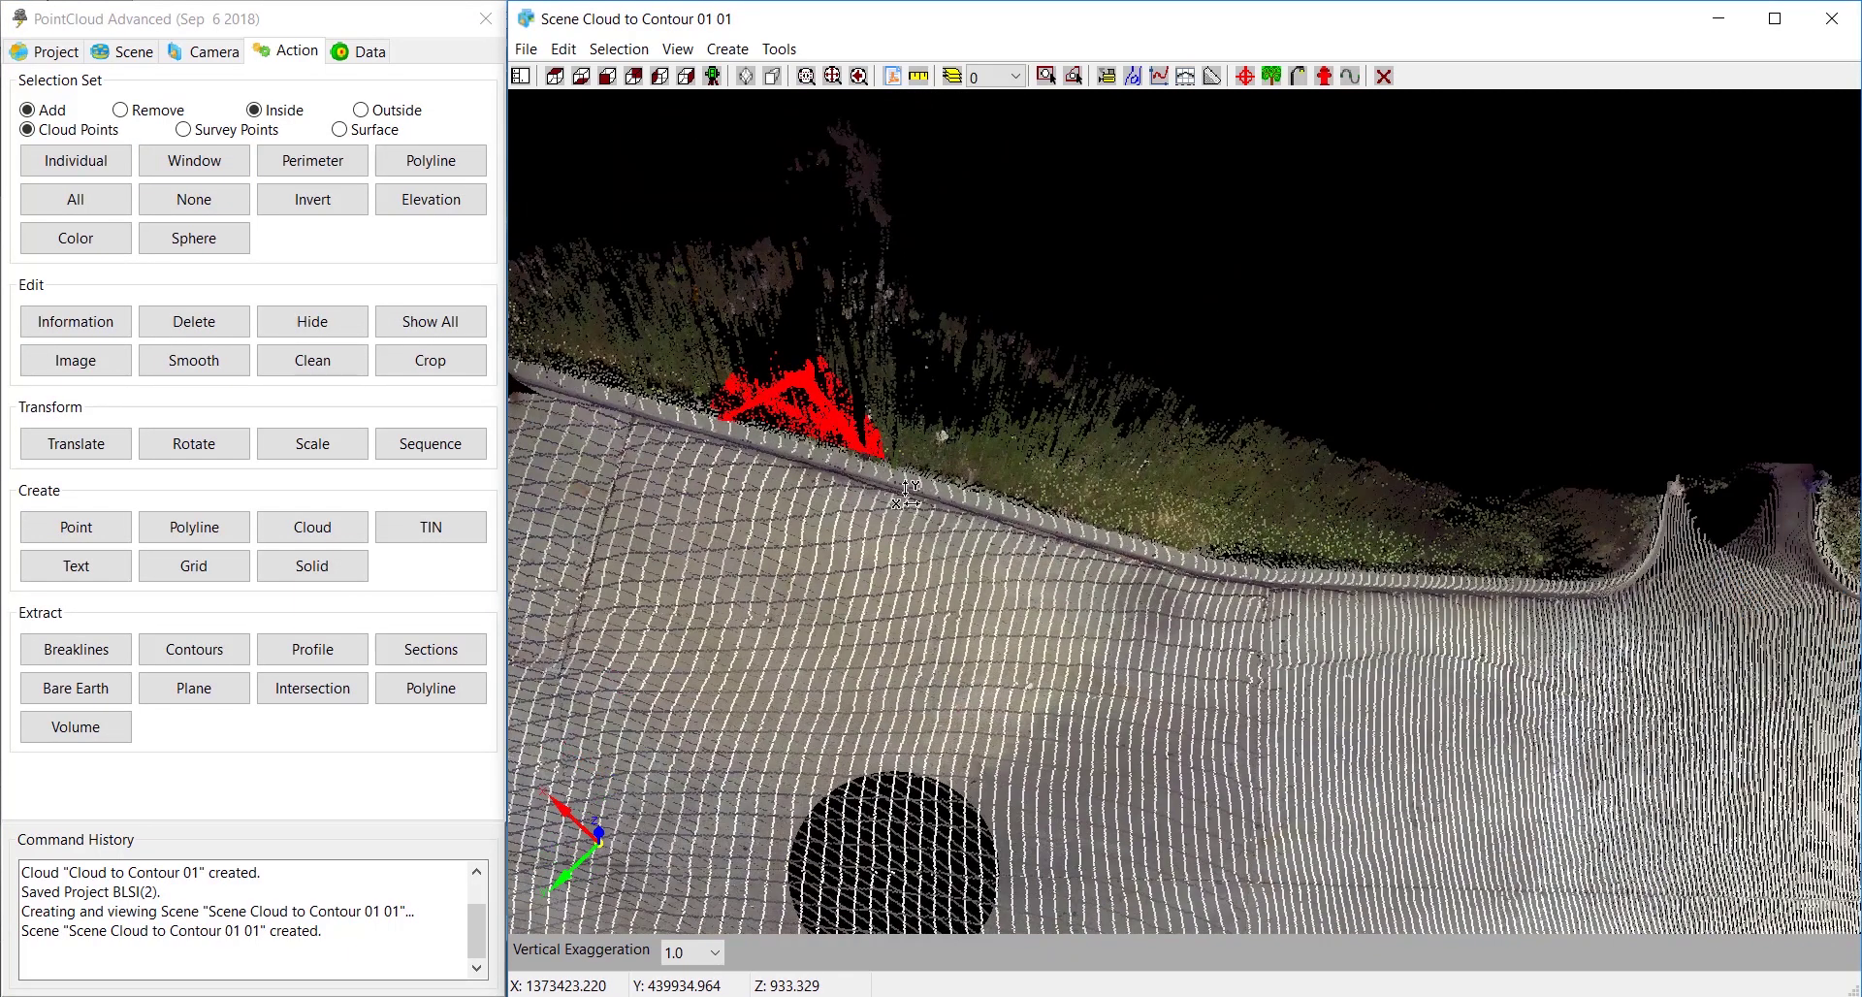
pyautogui.moveTo(1751, 736); pyautogui.dragTo(781, 677)
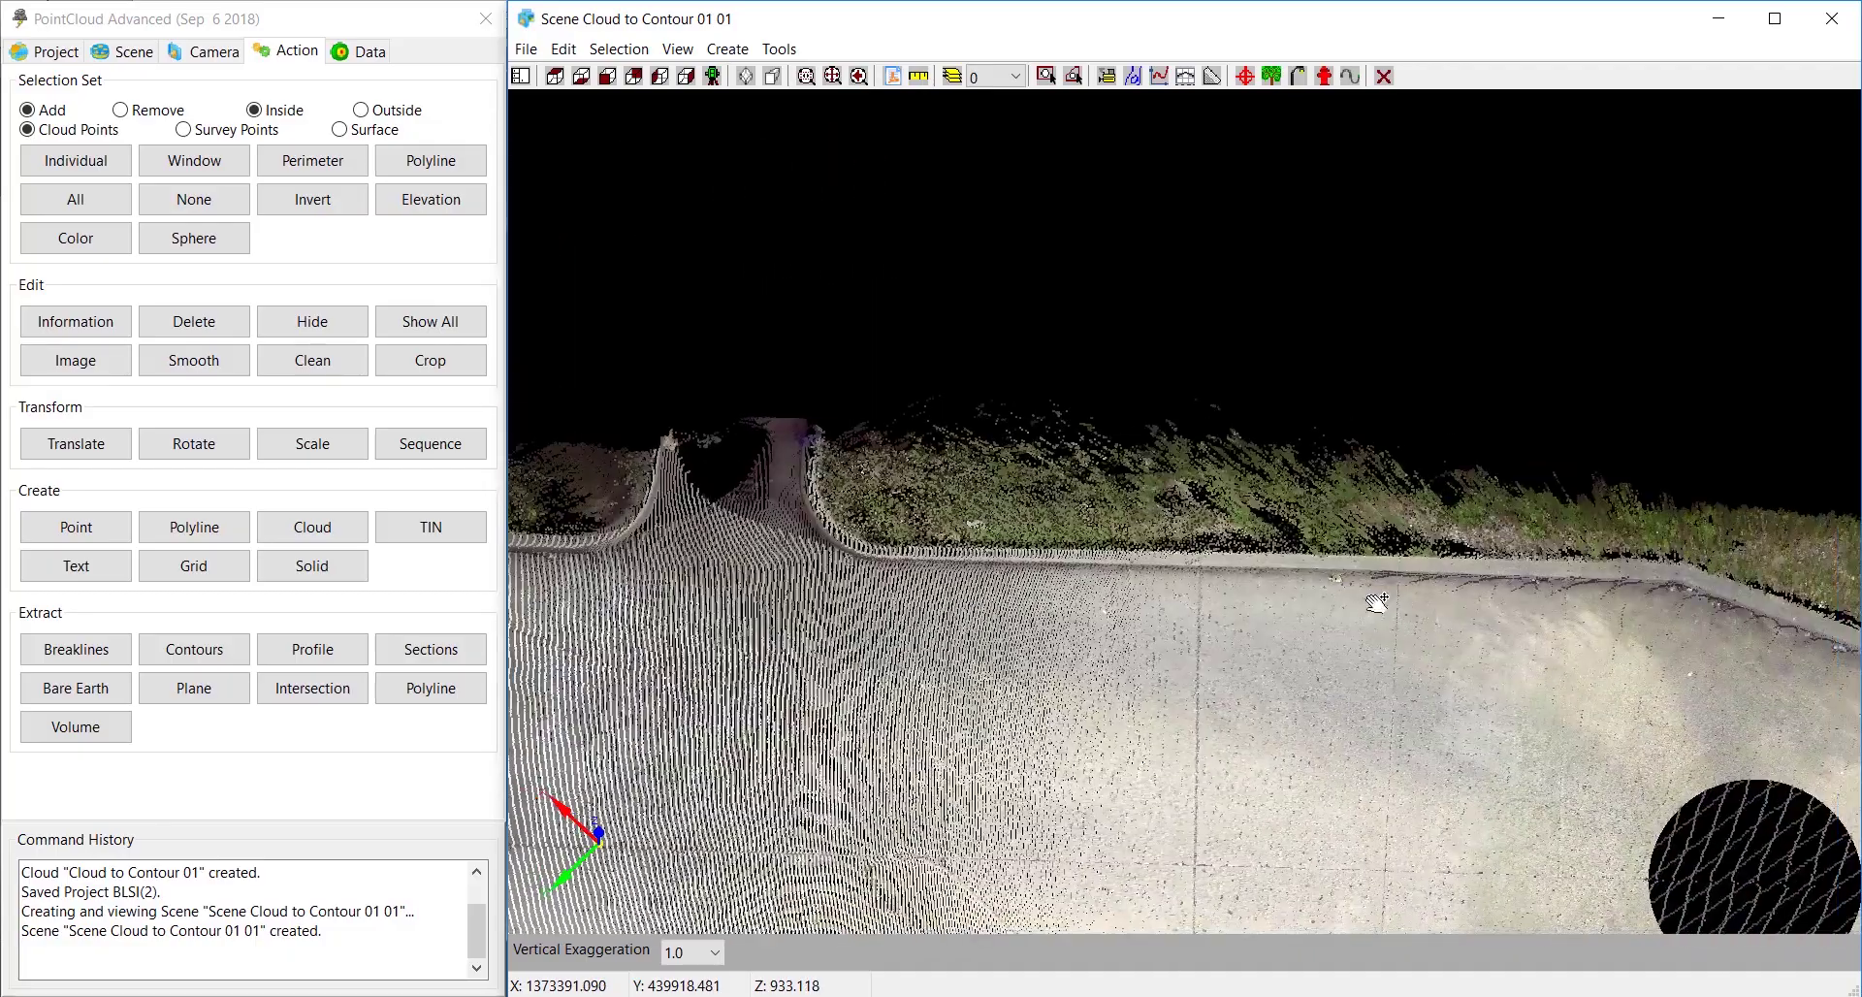
pyautogui.moveTo(1376, 607); pyautogui.dragTo(696, 608, button='middle')
pyautogui.moveTo(1393, 844); pyautogui.dragTo(1011, 676, button='middle')
pyautogui.scroll(5, 1062, 684)
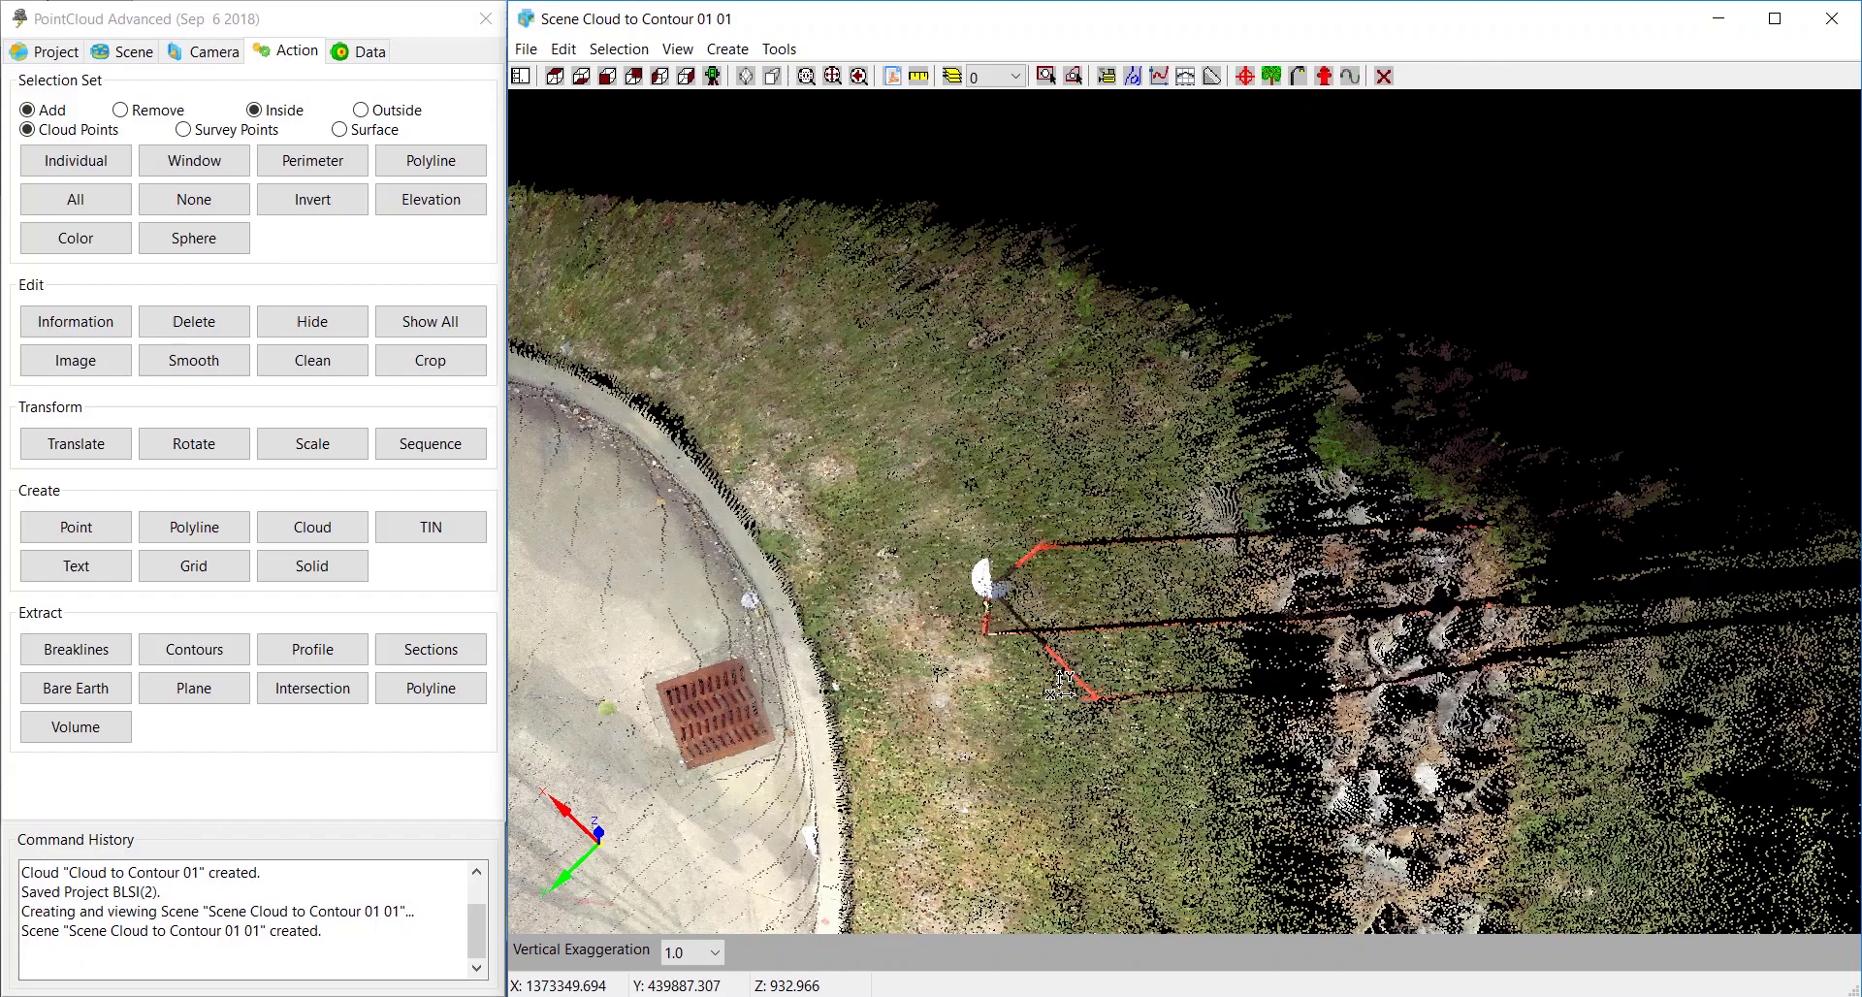
pyautogui.scroll(2, 1062, 684)
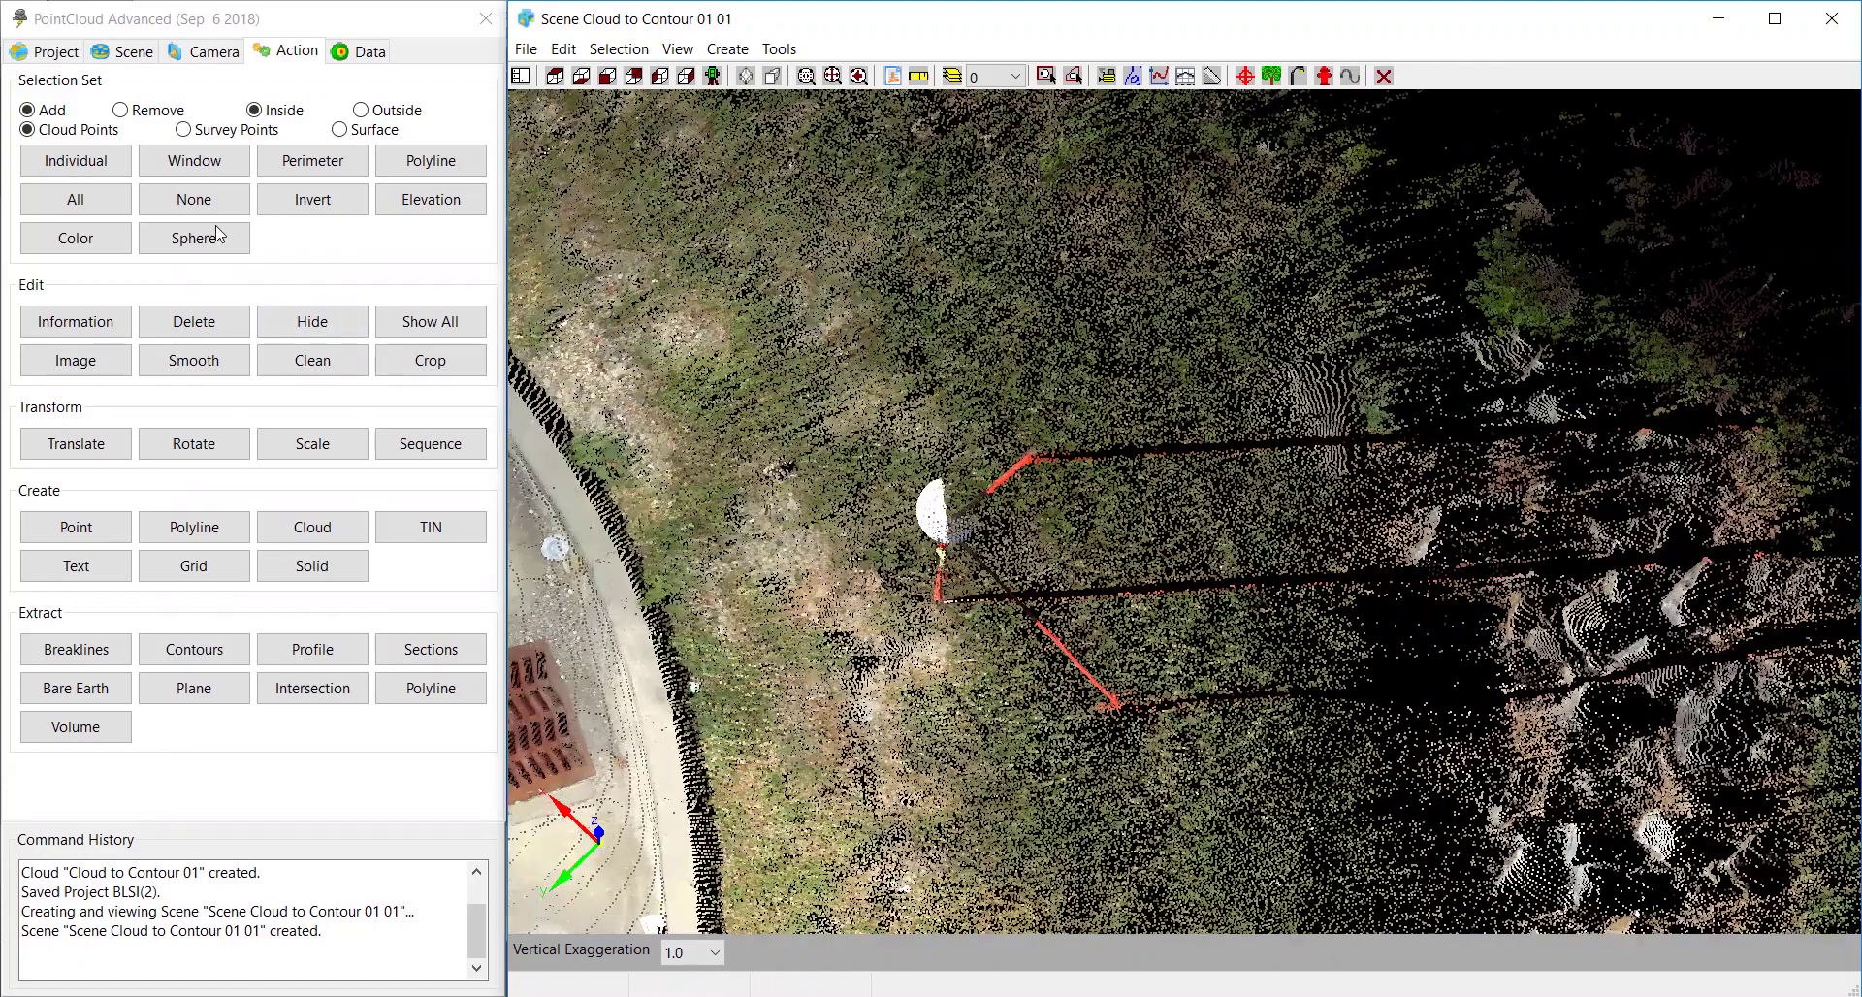
pyautogui.click(212, 166)
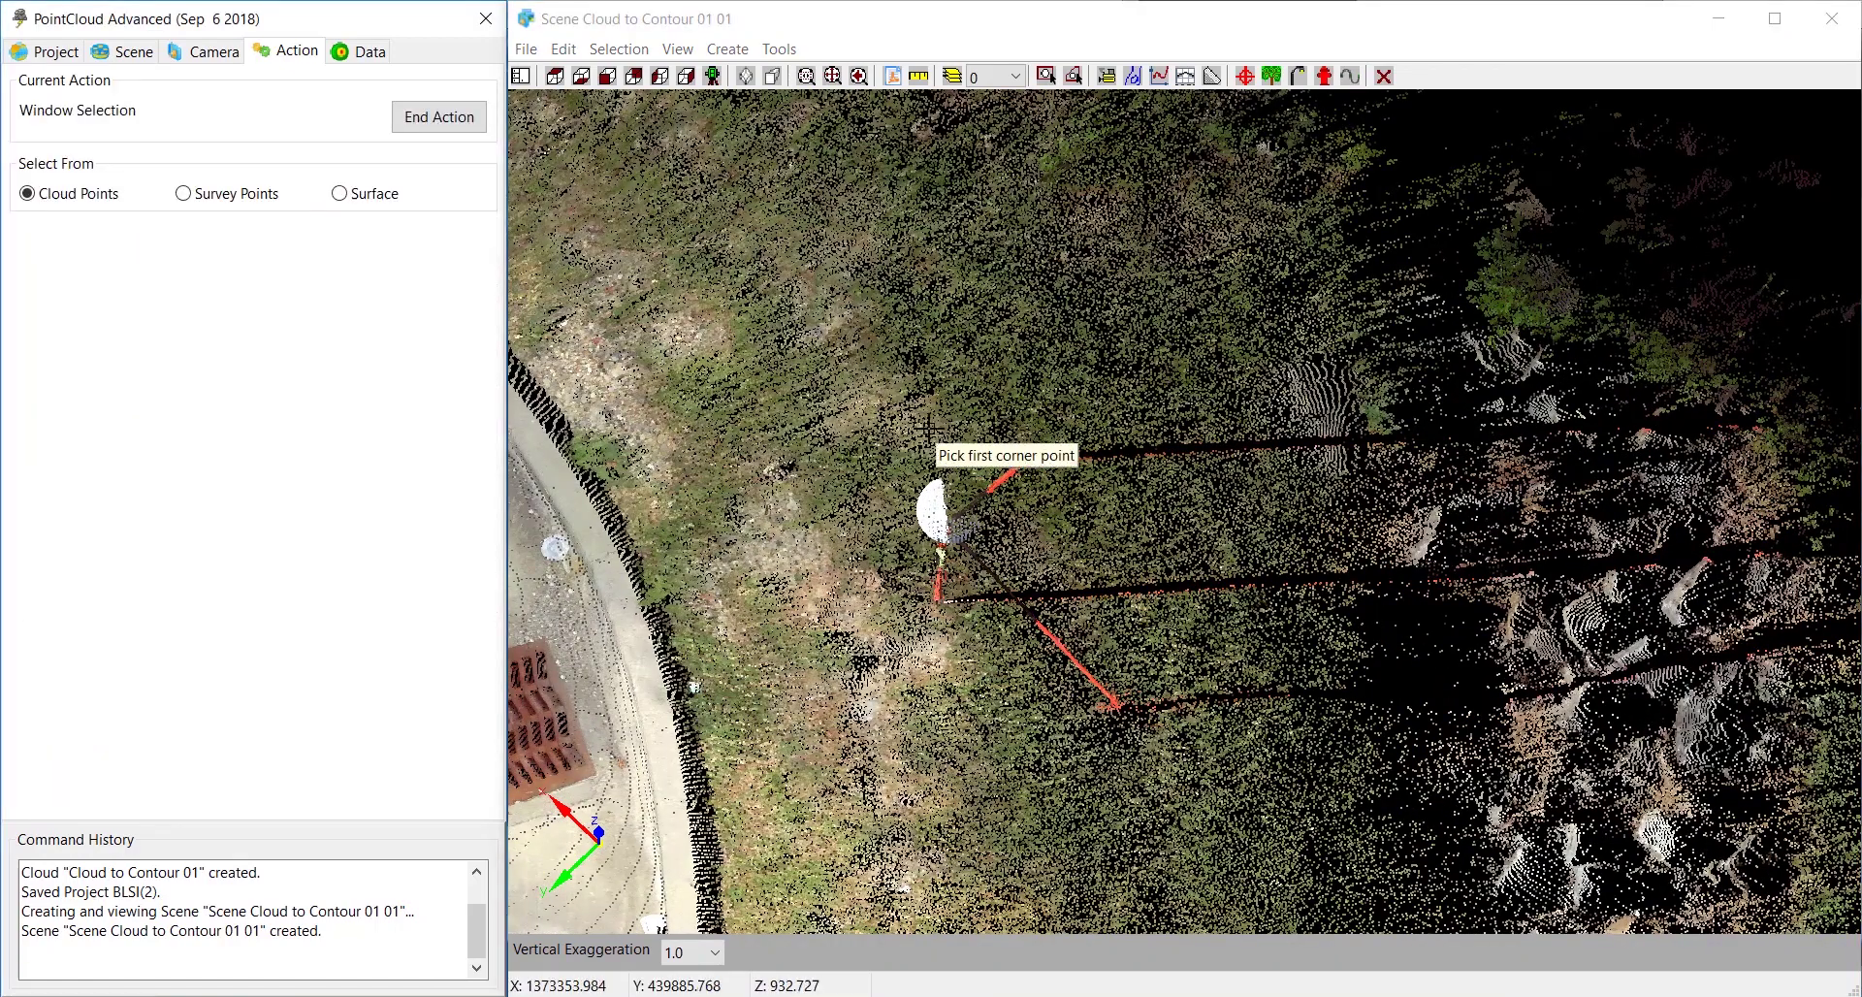
pyautogui.click(880, 407)
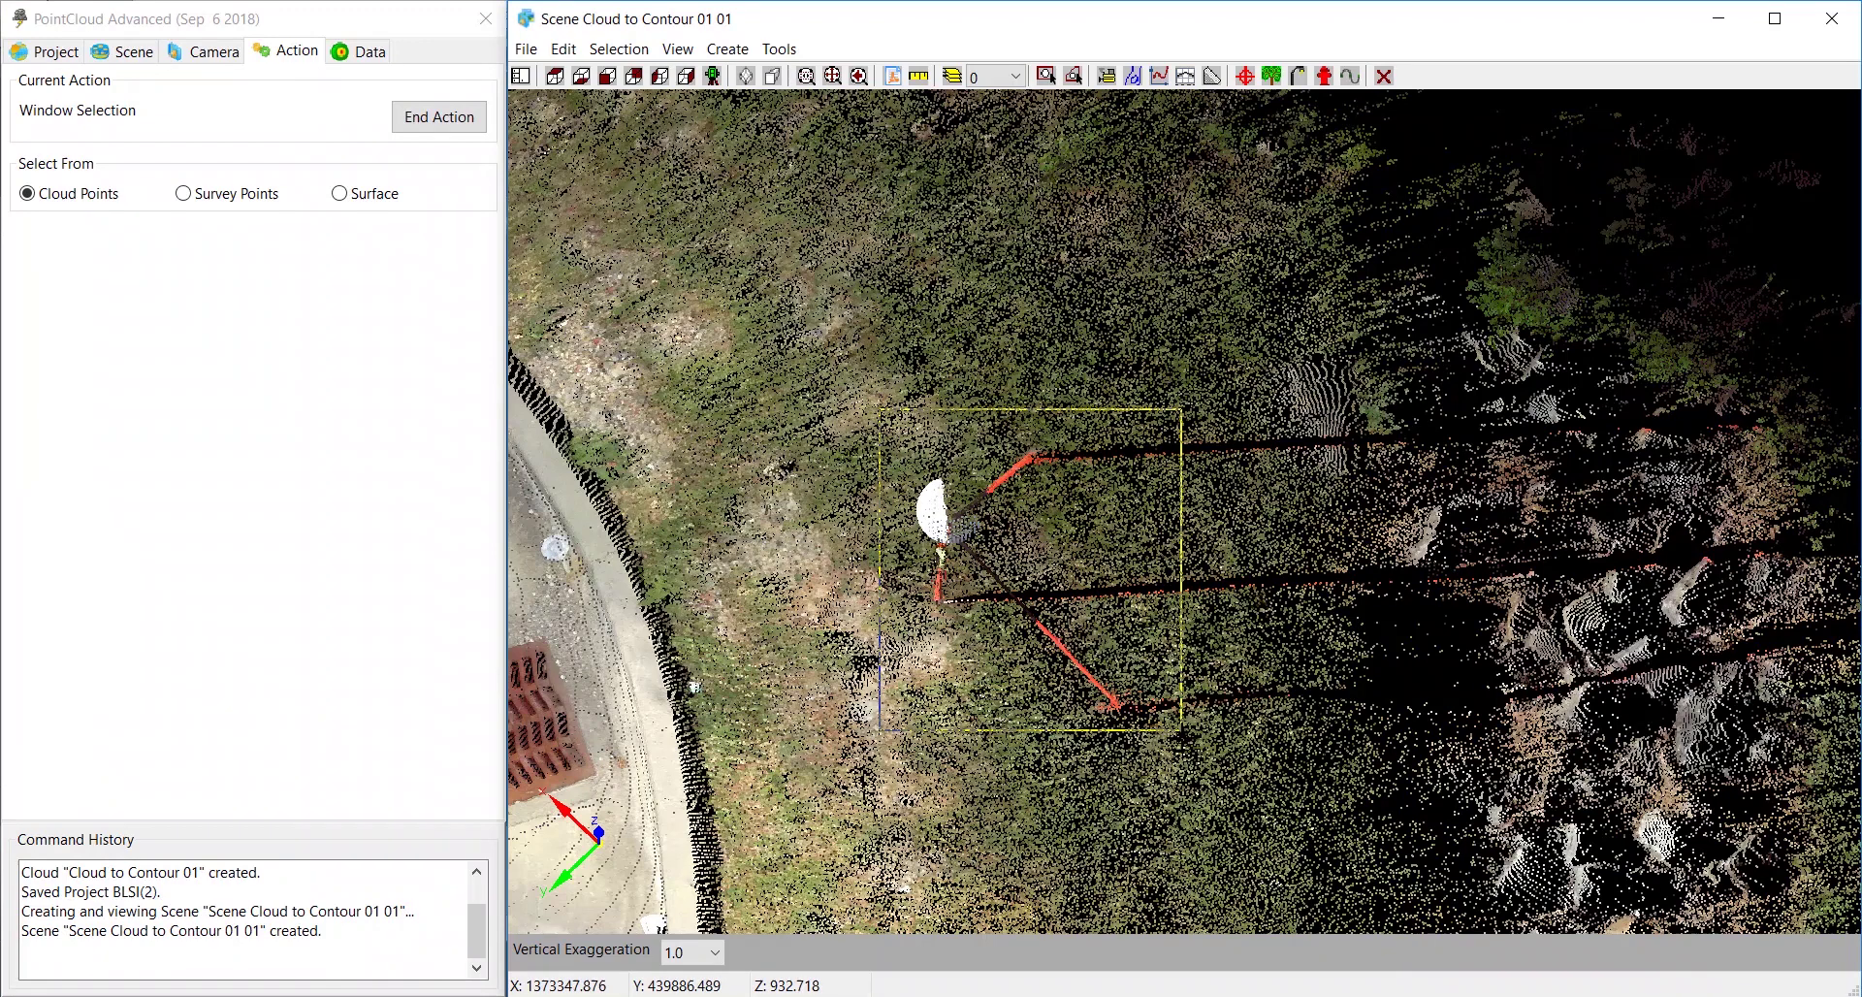
pyautogui.click(1178, 743)
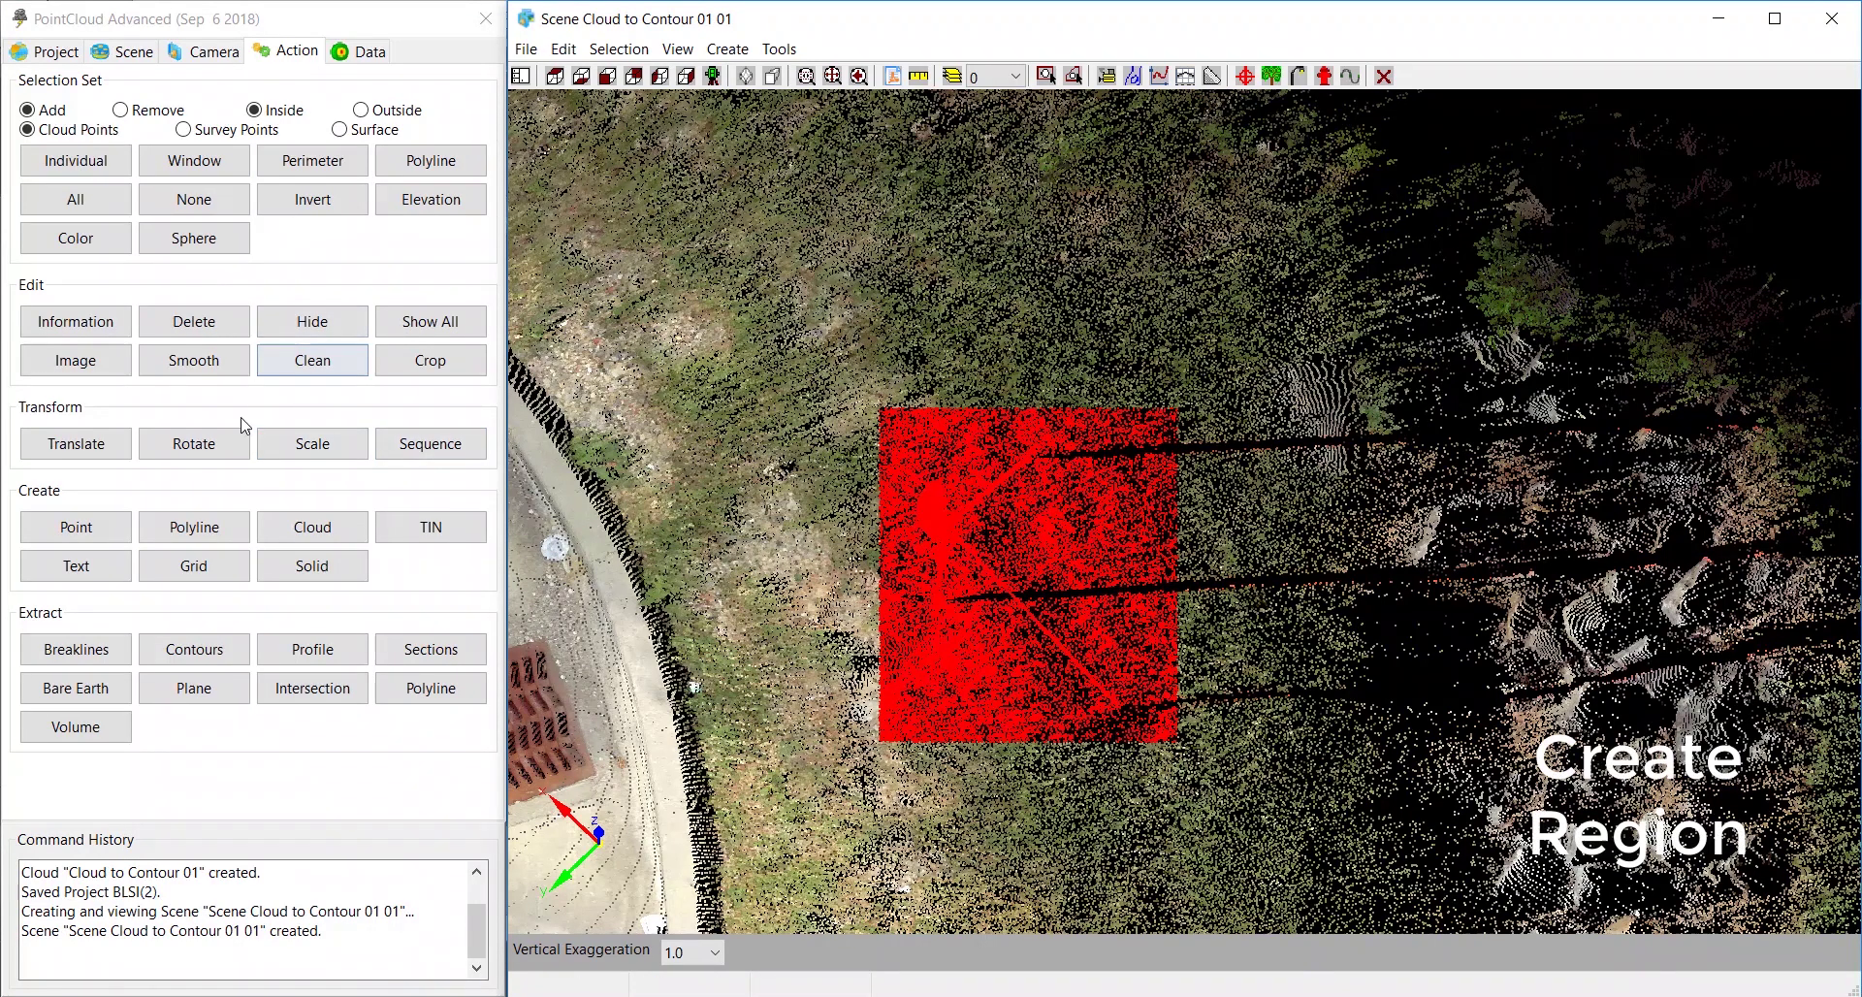
# Step: Rename Region 1 to 'not to contour' in the scene's Regions list
pyautogui.click(124, 56)
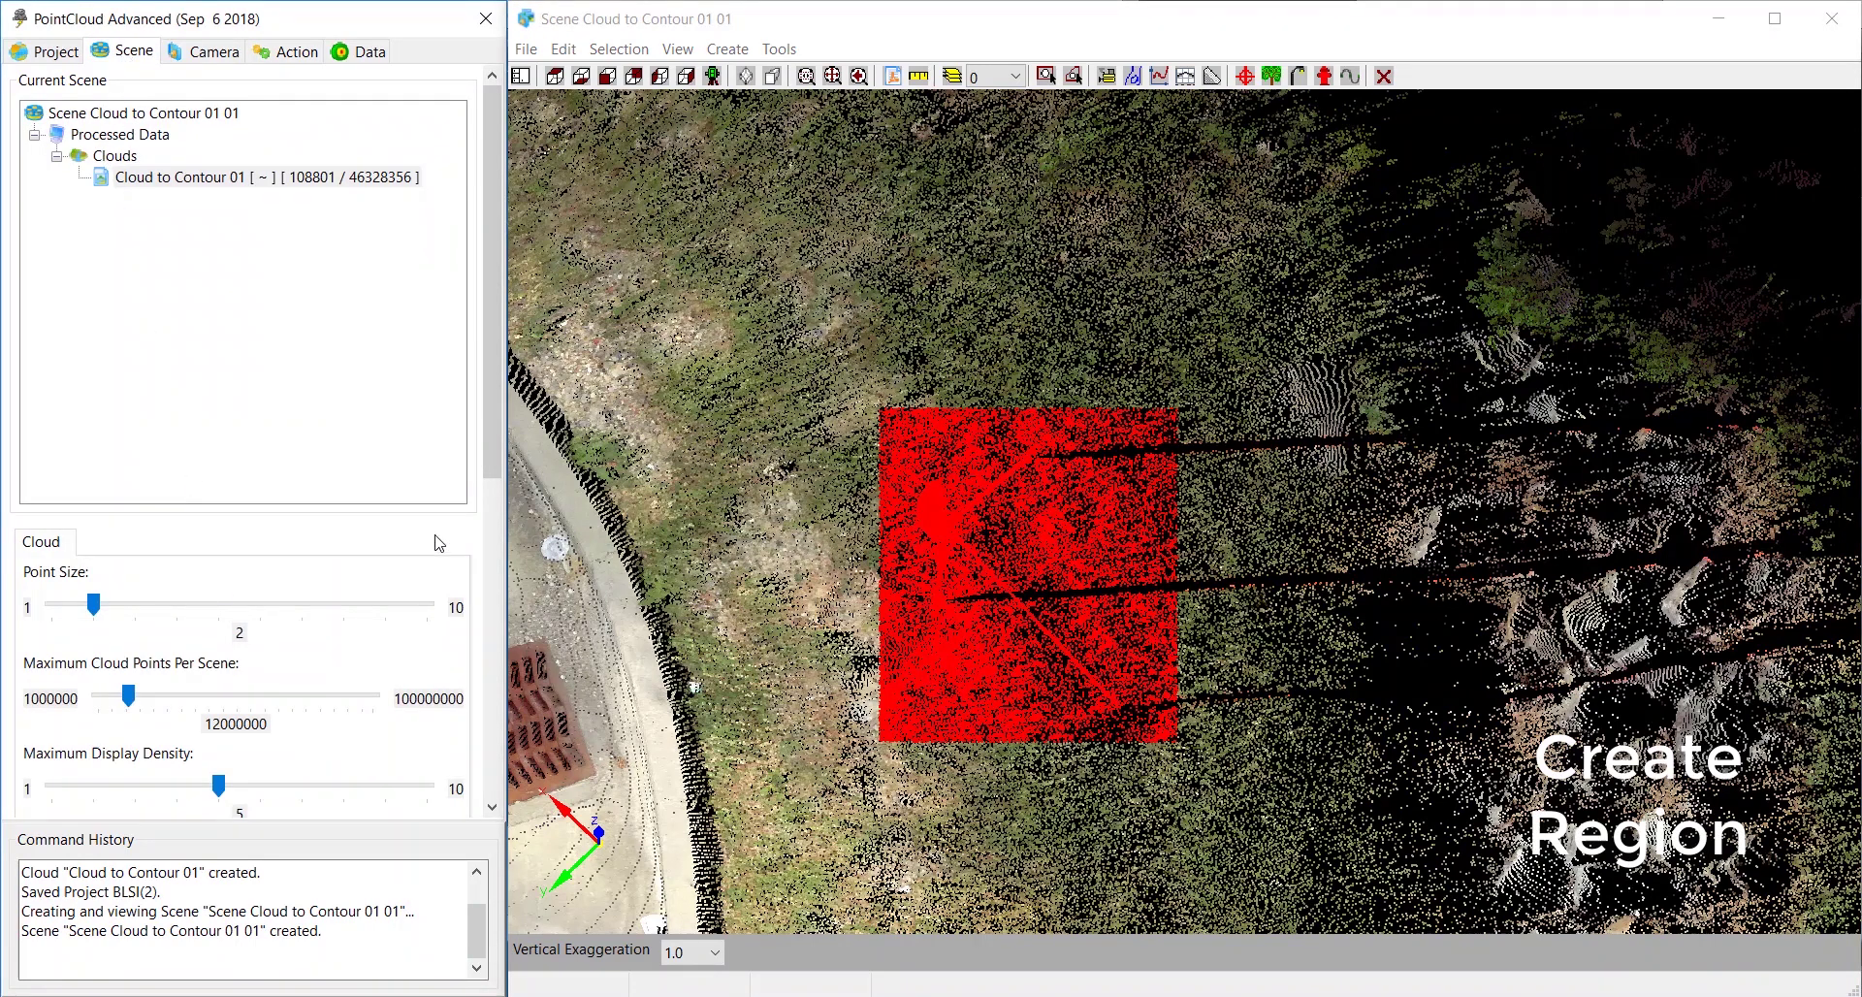
pyautogui.scroll(-5, 357, 635)
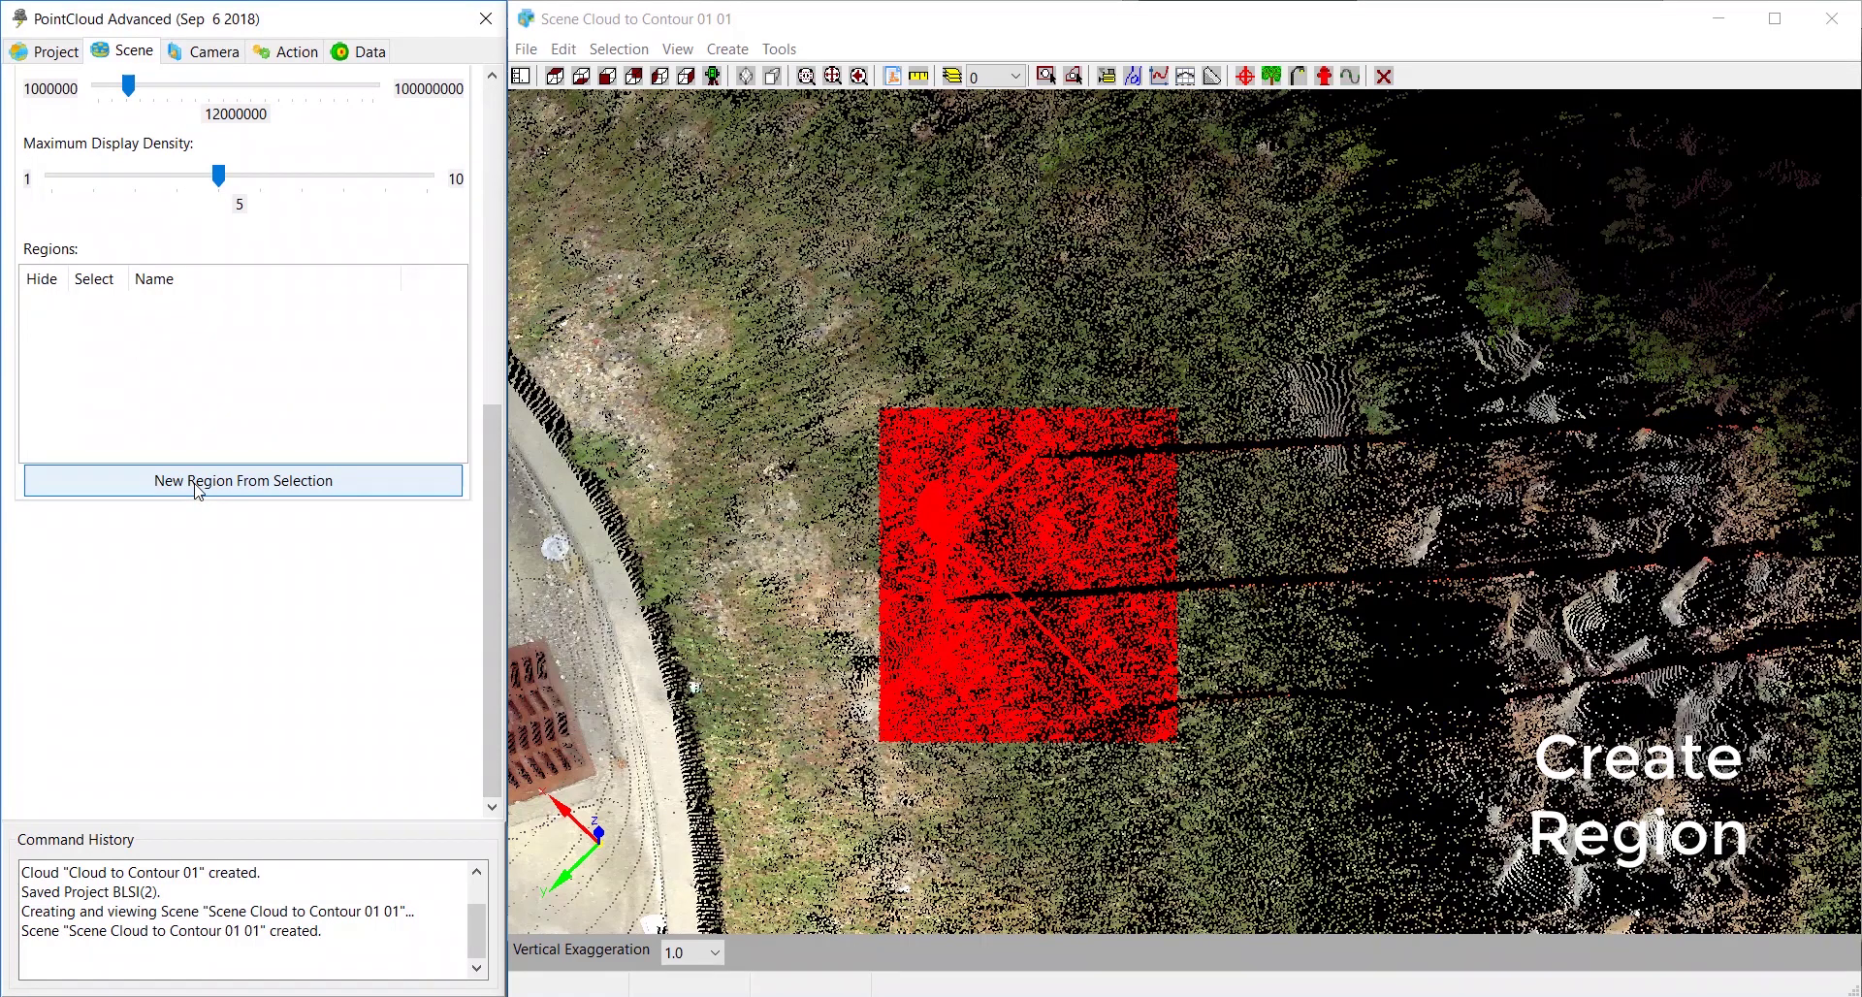
pyautogui.scroll(1, 214, 543)
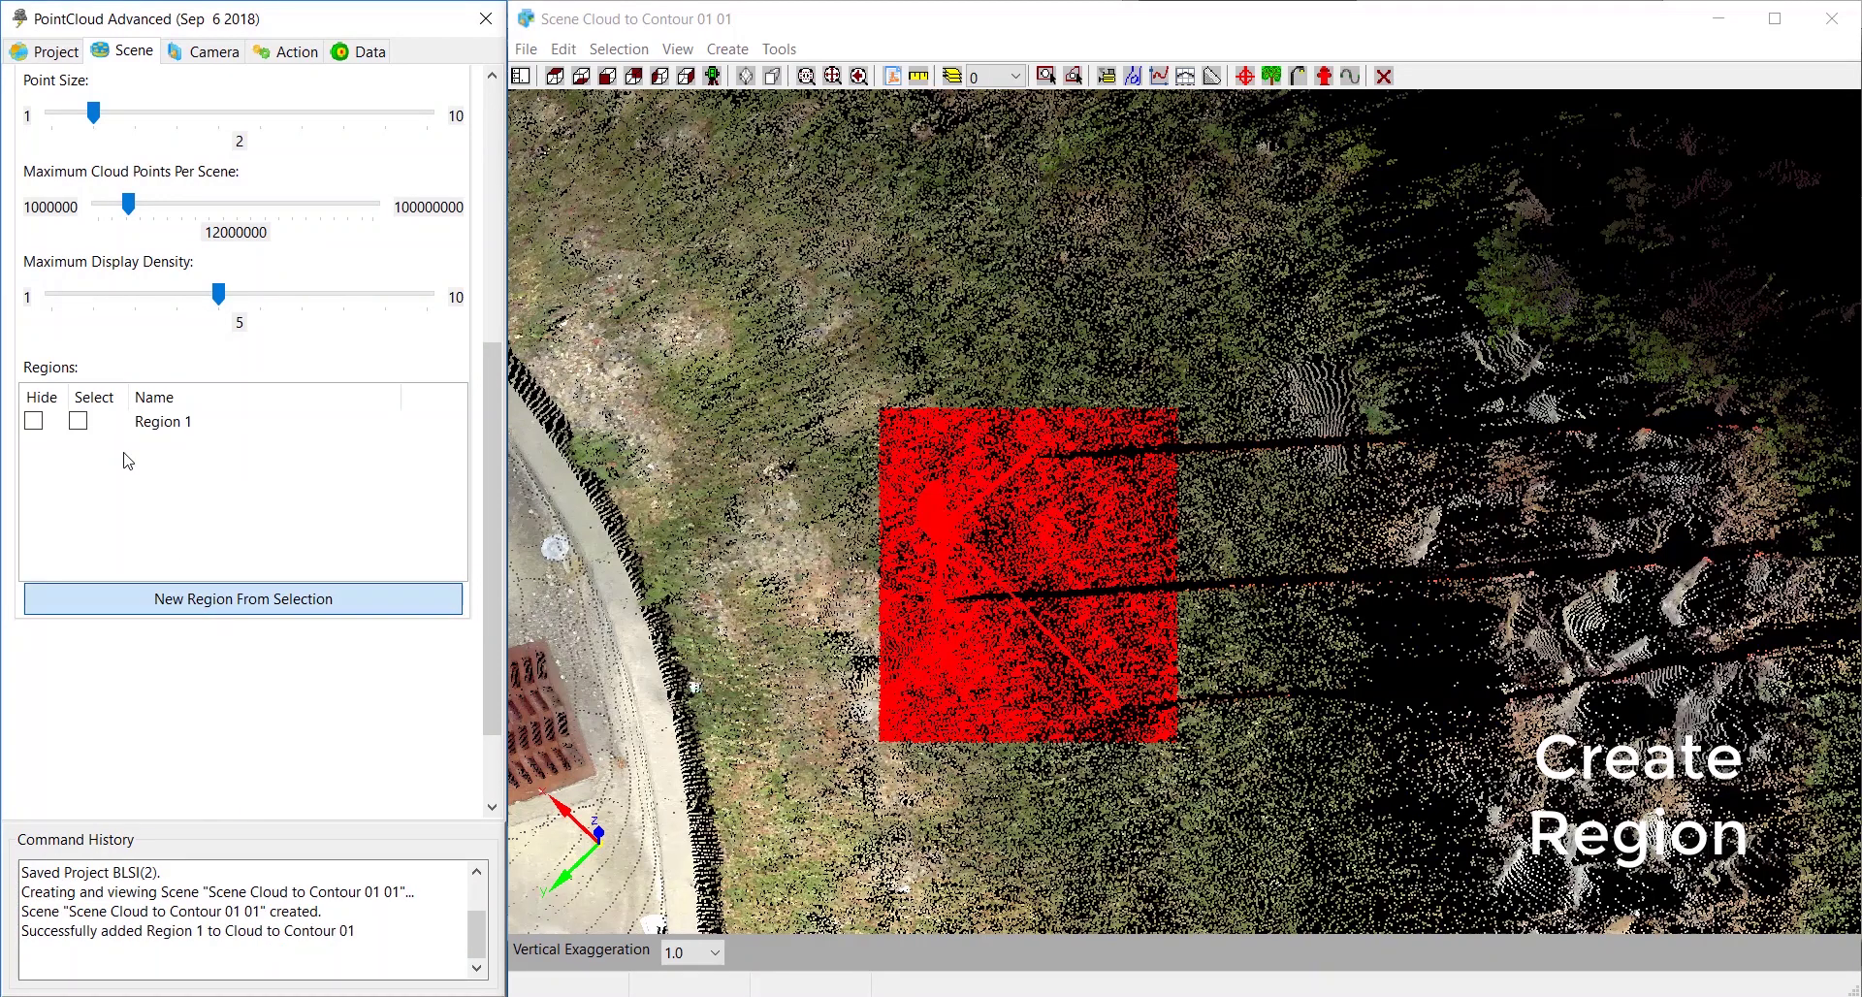
pyautogui.rightClick(145, 421)
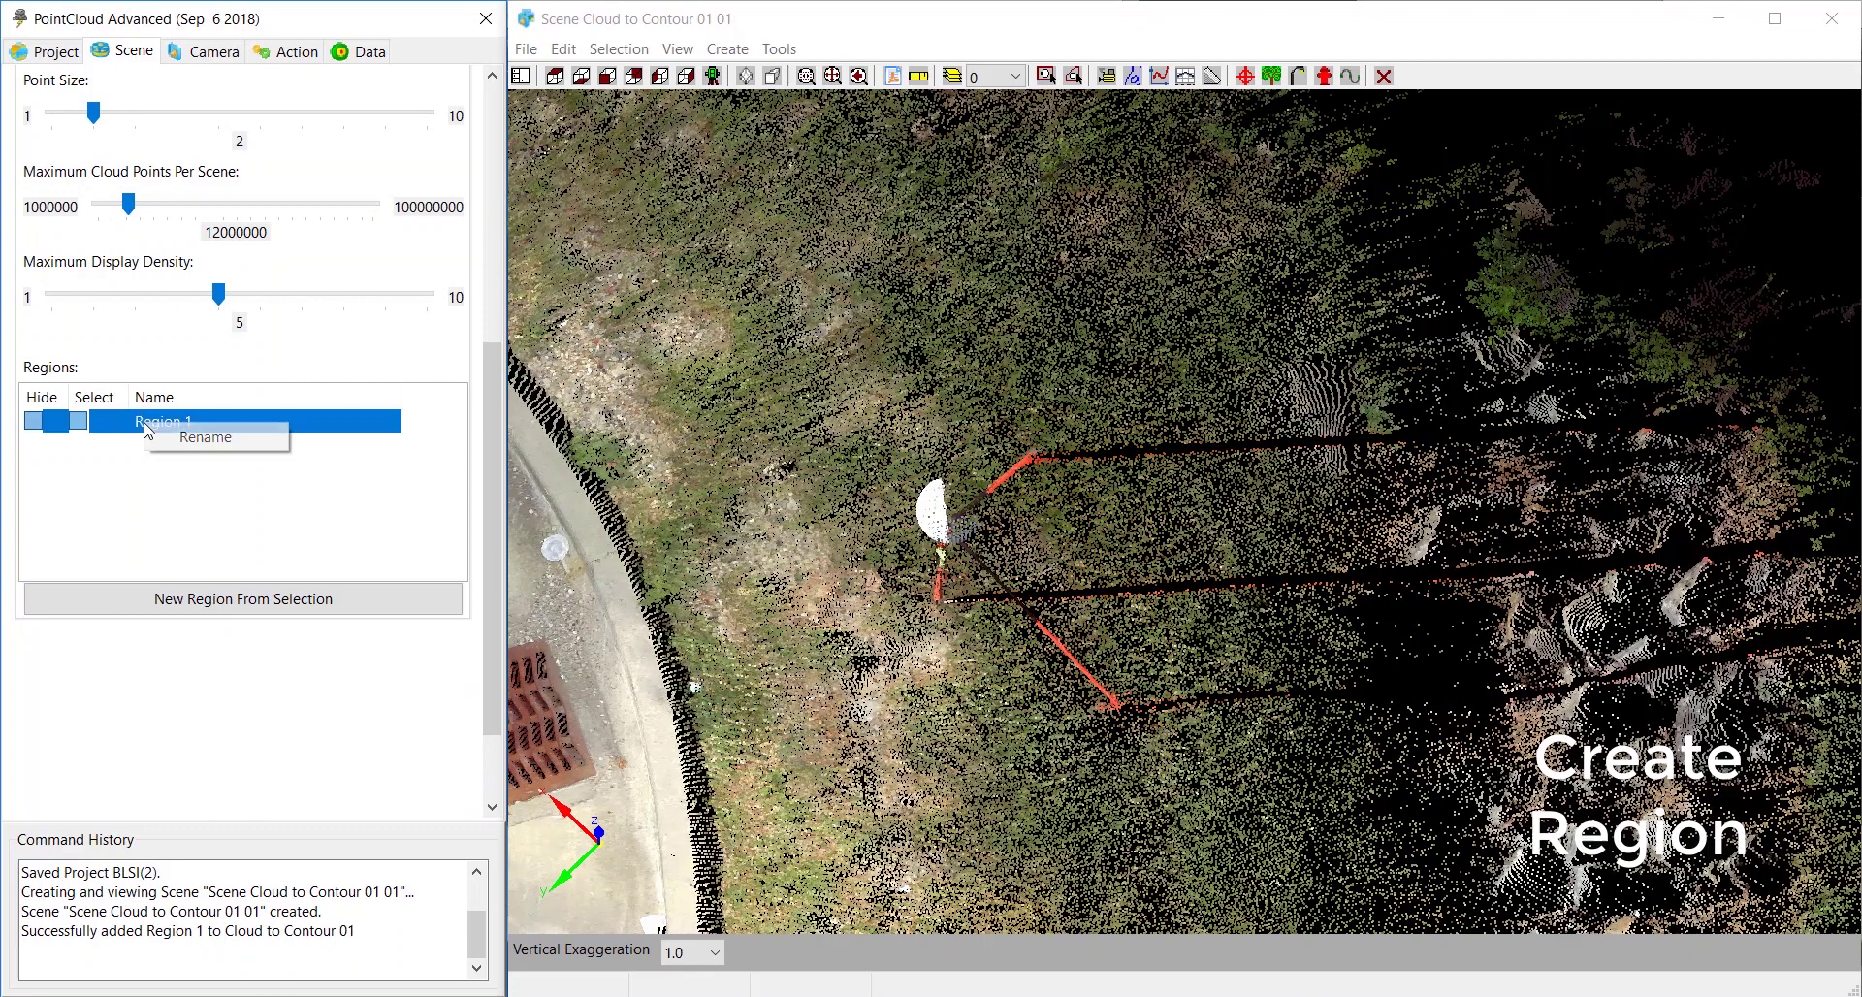
pyautogui.click(205, 437)
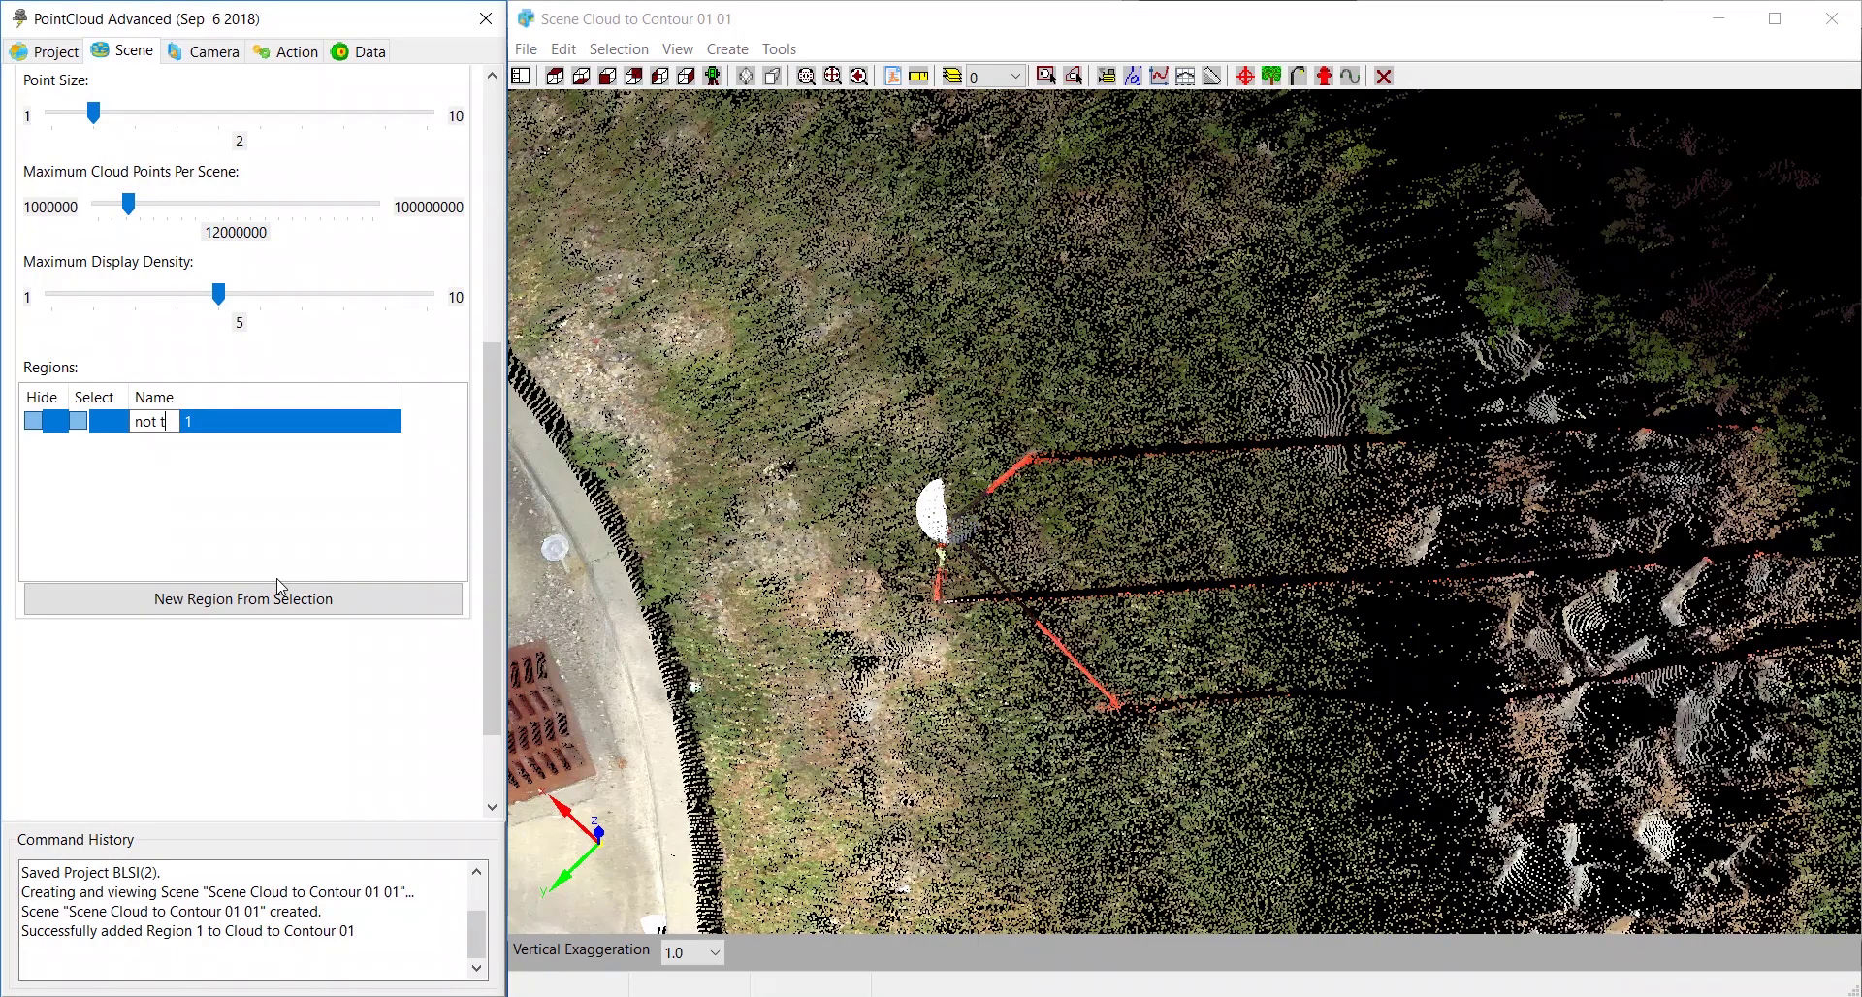
pyautogui.write('not to contour')
pyautogui.click(277, 538)
# Step: Hide the 'not to contour' region and reframe the whole site
pyautogui.click(34, 421)
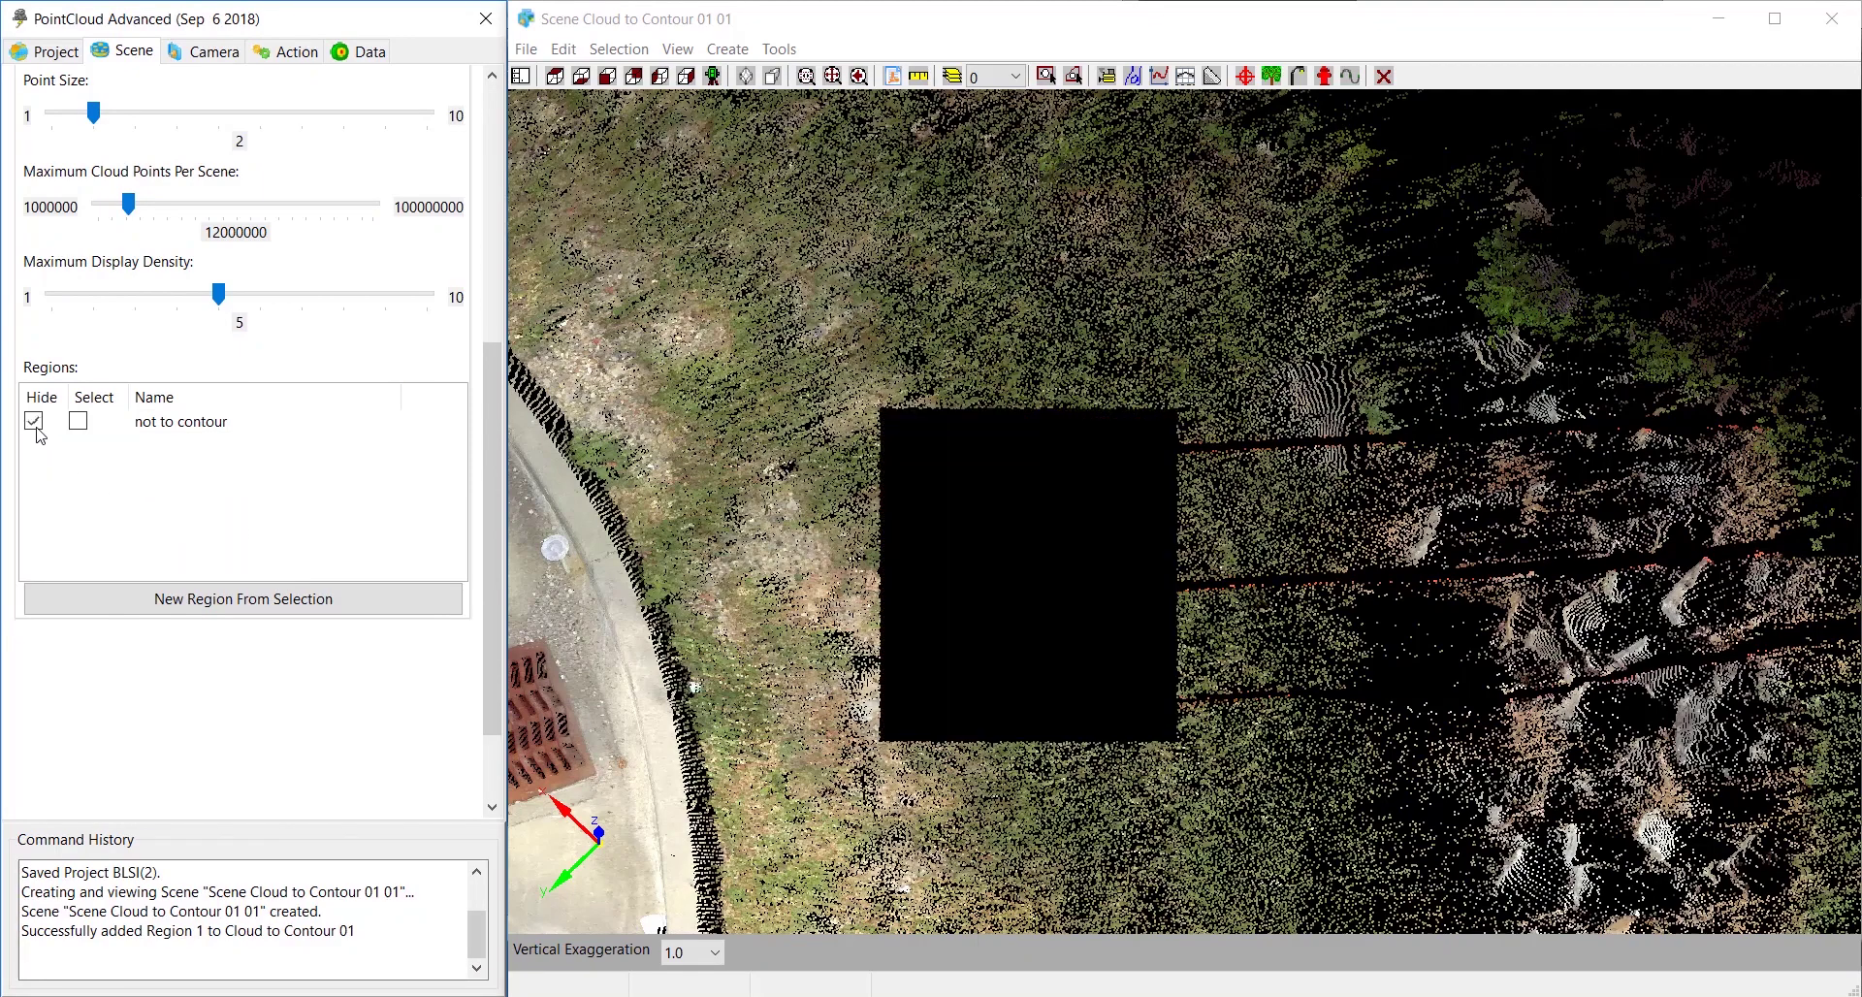
pyautogui.scroll(-6, 963, 514)
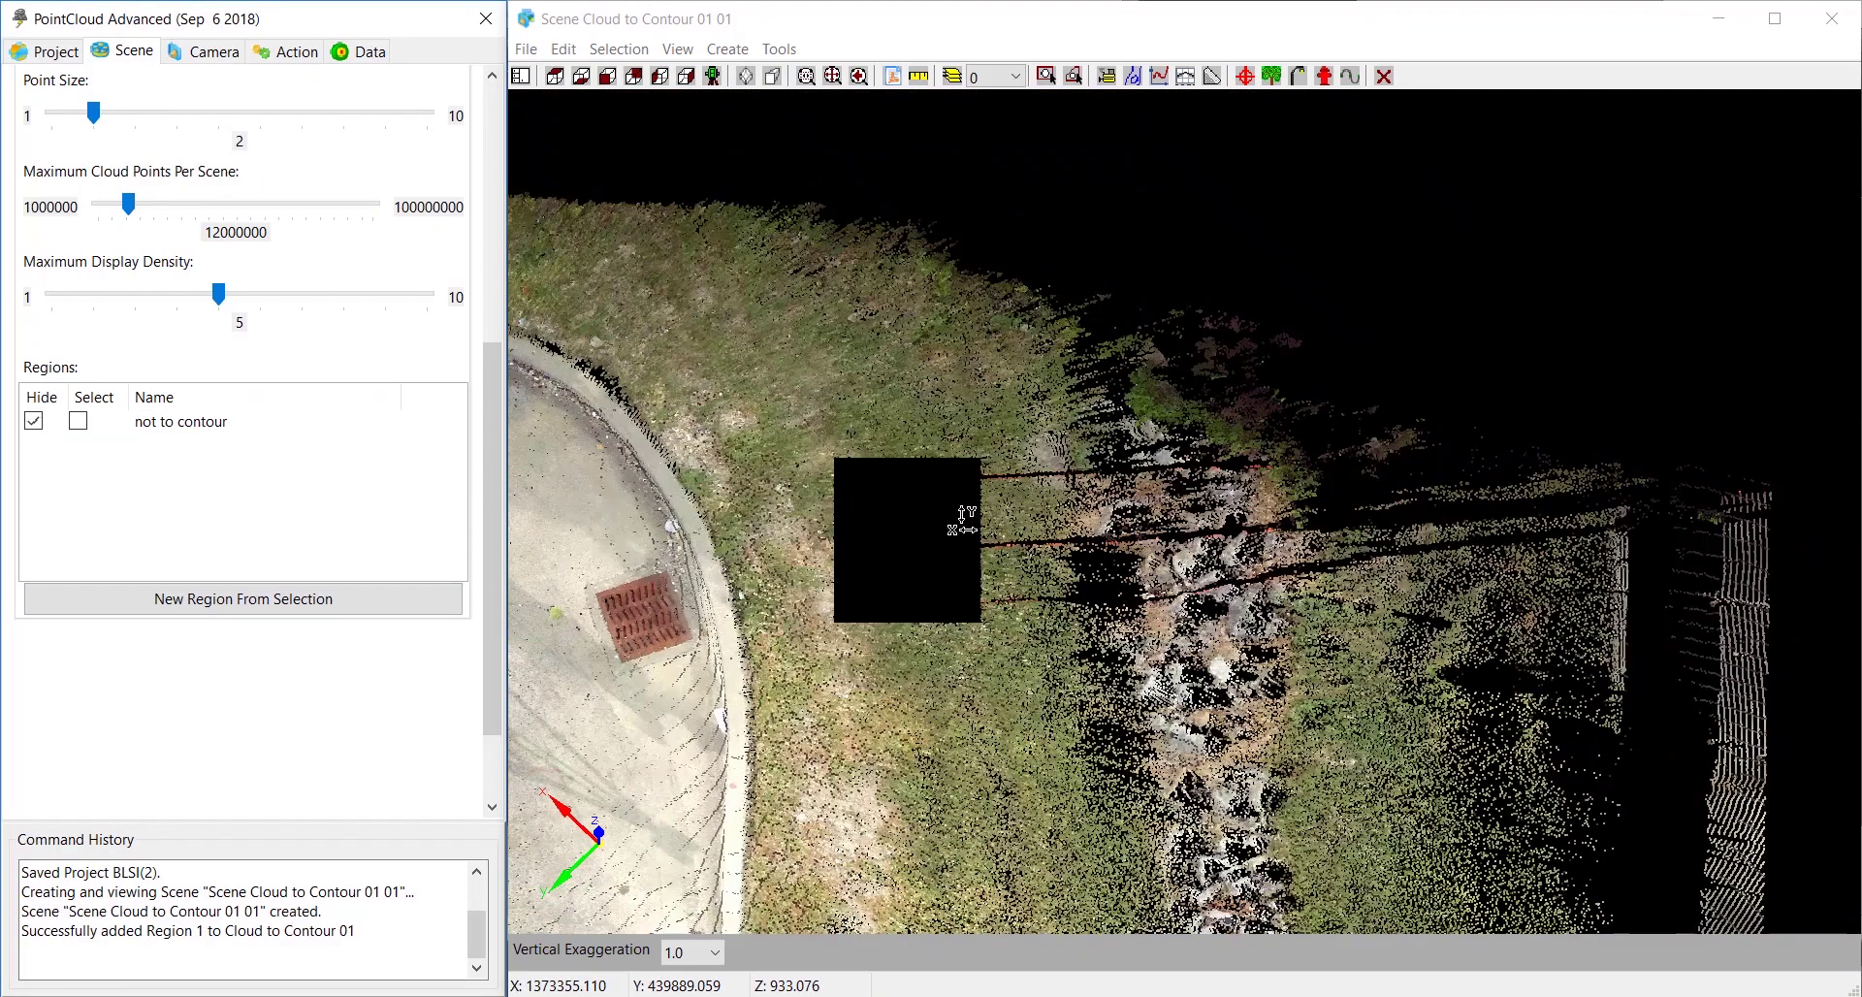
pyautogui.scroll(-3, 975, 528)
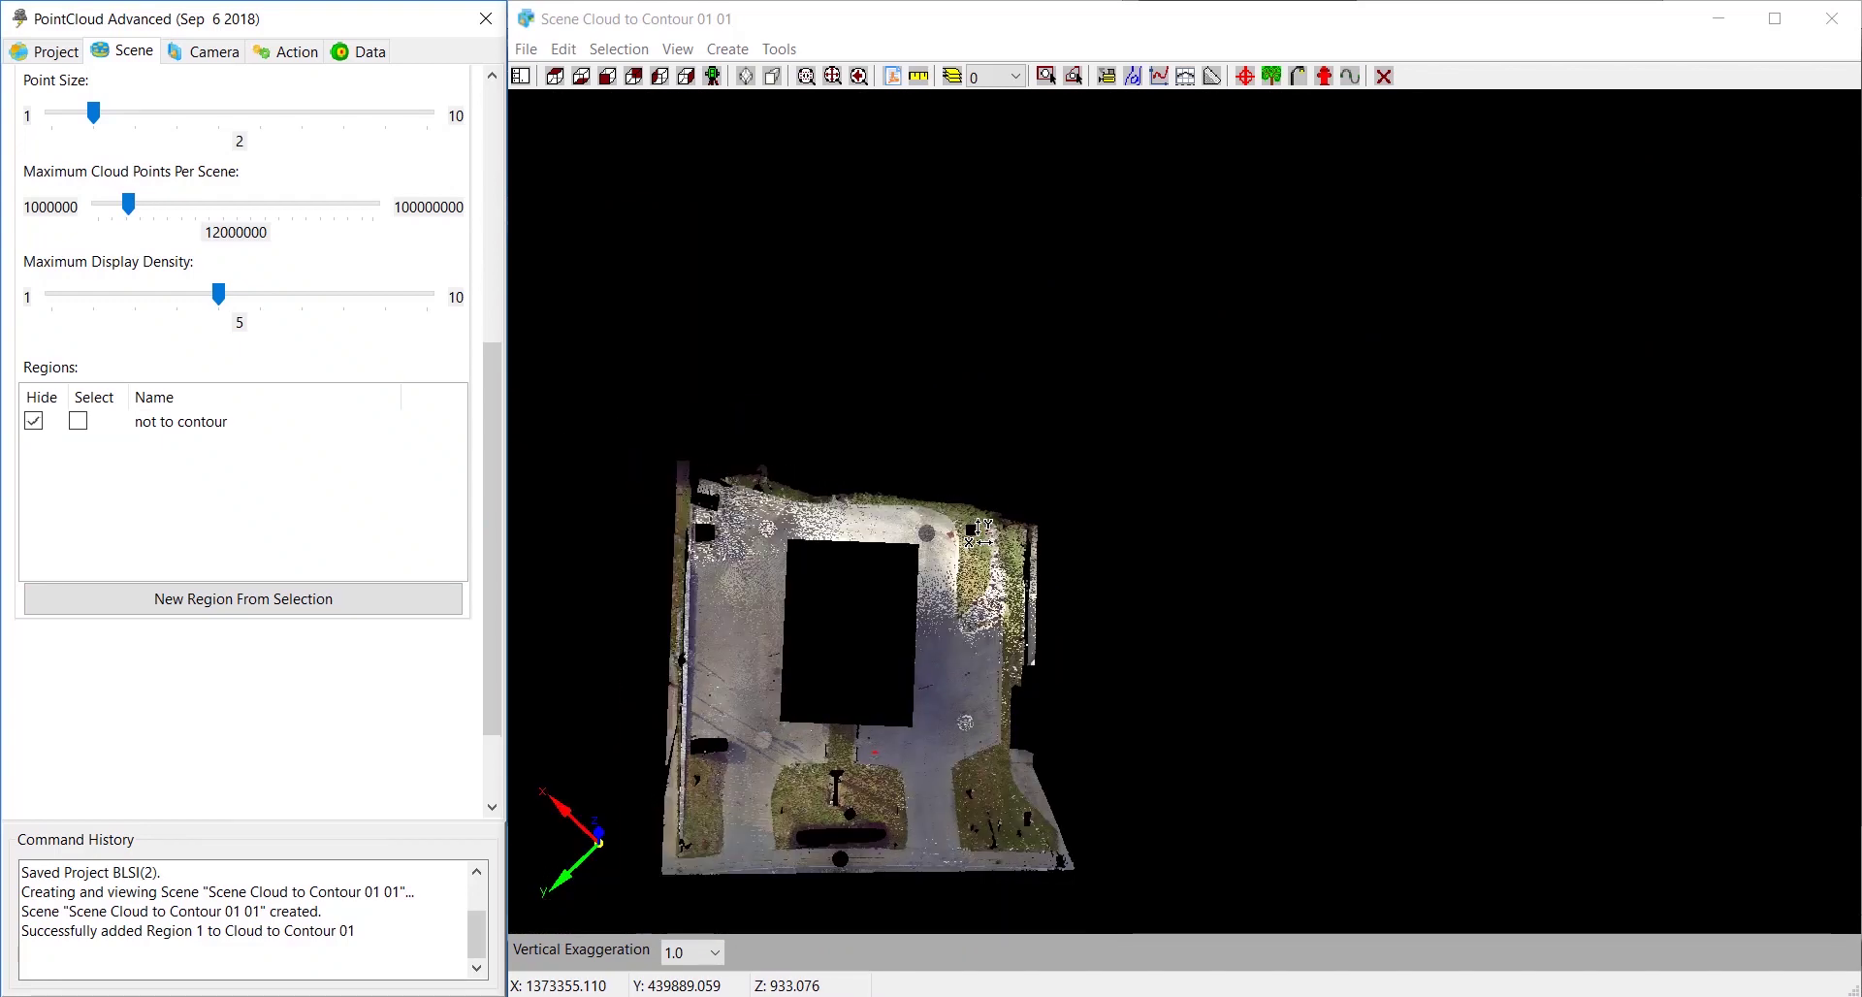
pyautogui.moveTo(867, 802); pyautogui.dragTo(984, 694, button='middle')
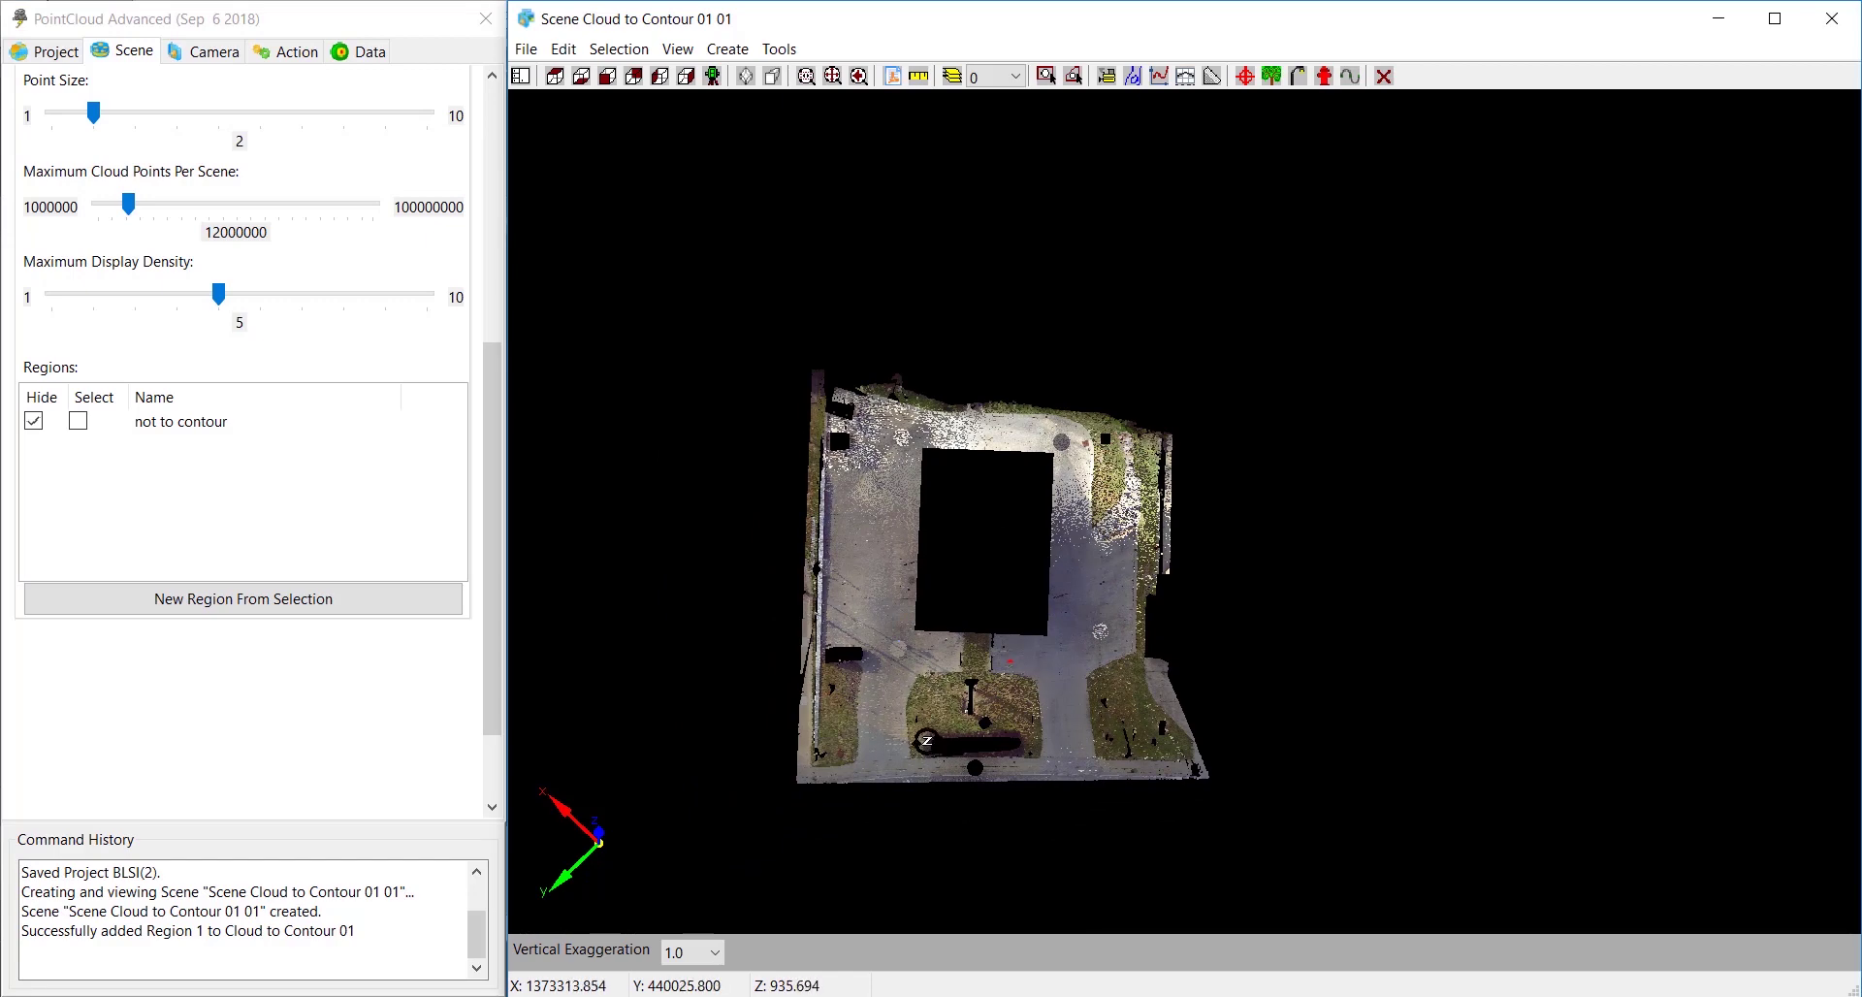
pyautogui.scroll(3, 926, 741)
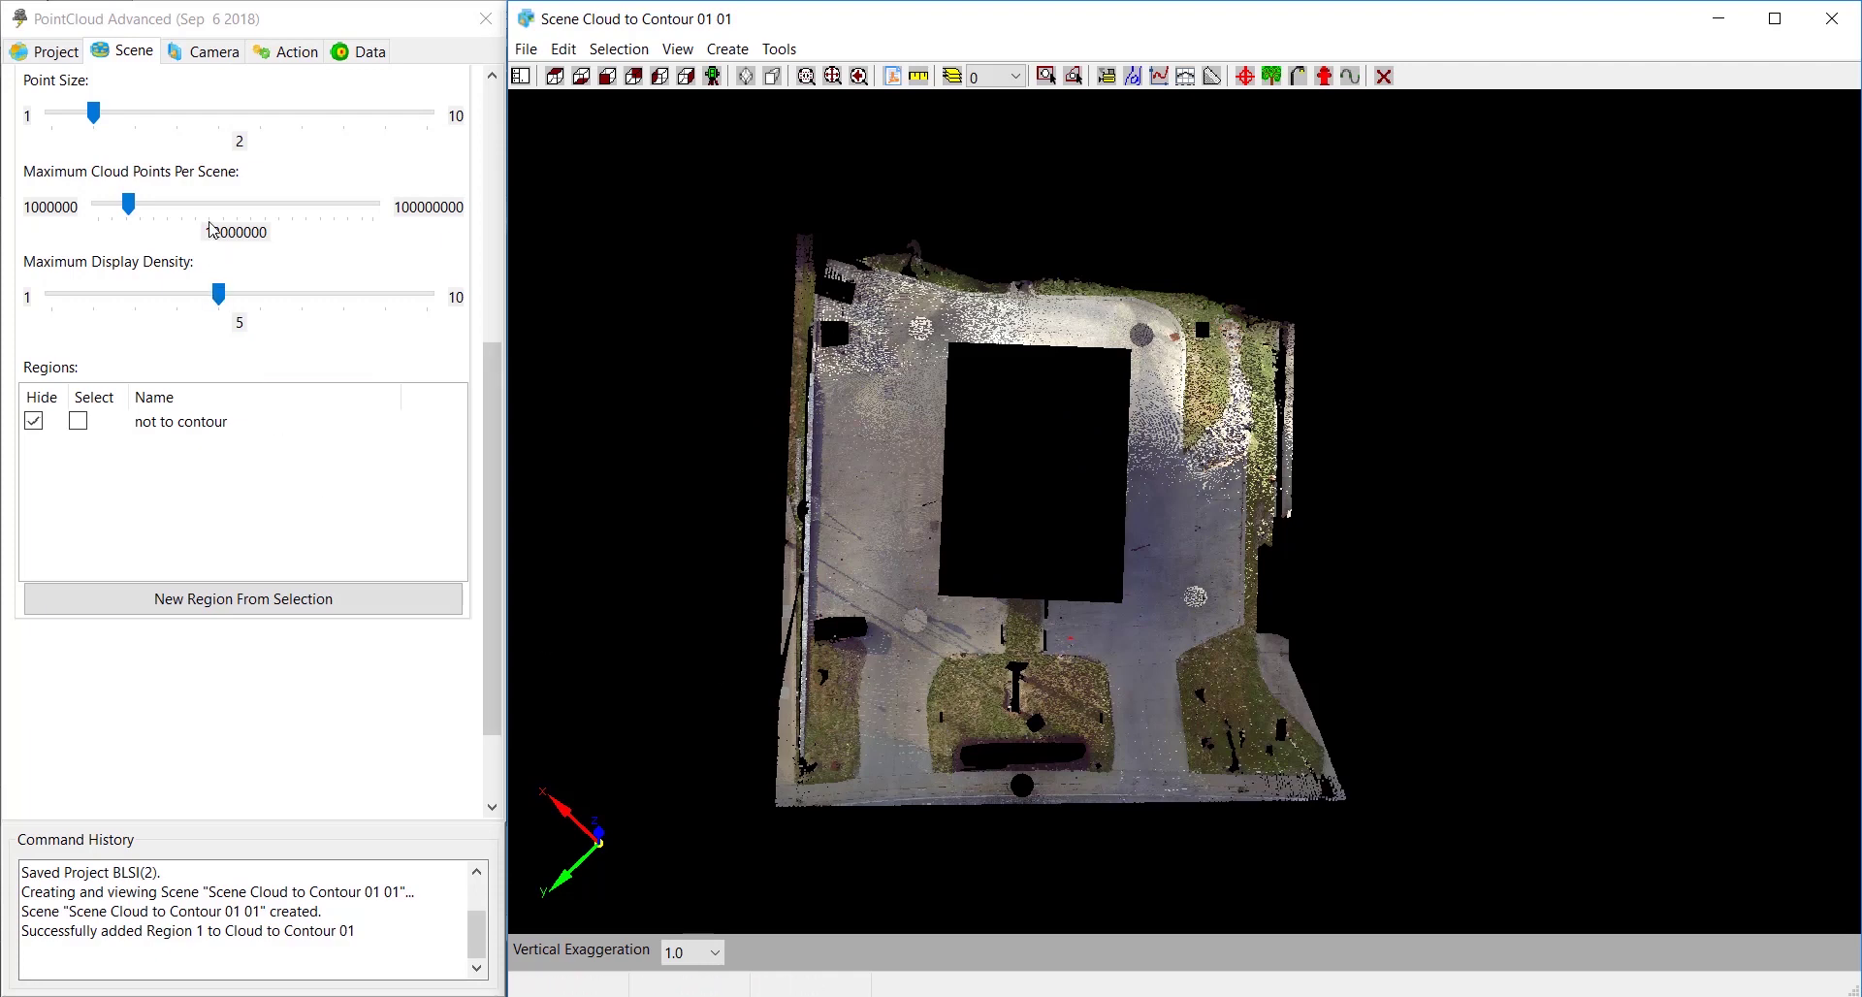
# Step: Window-select all the visible points of the cloud in the scene
pyautogui.click(284, 53)
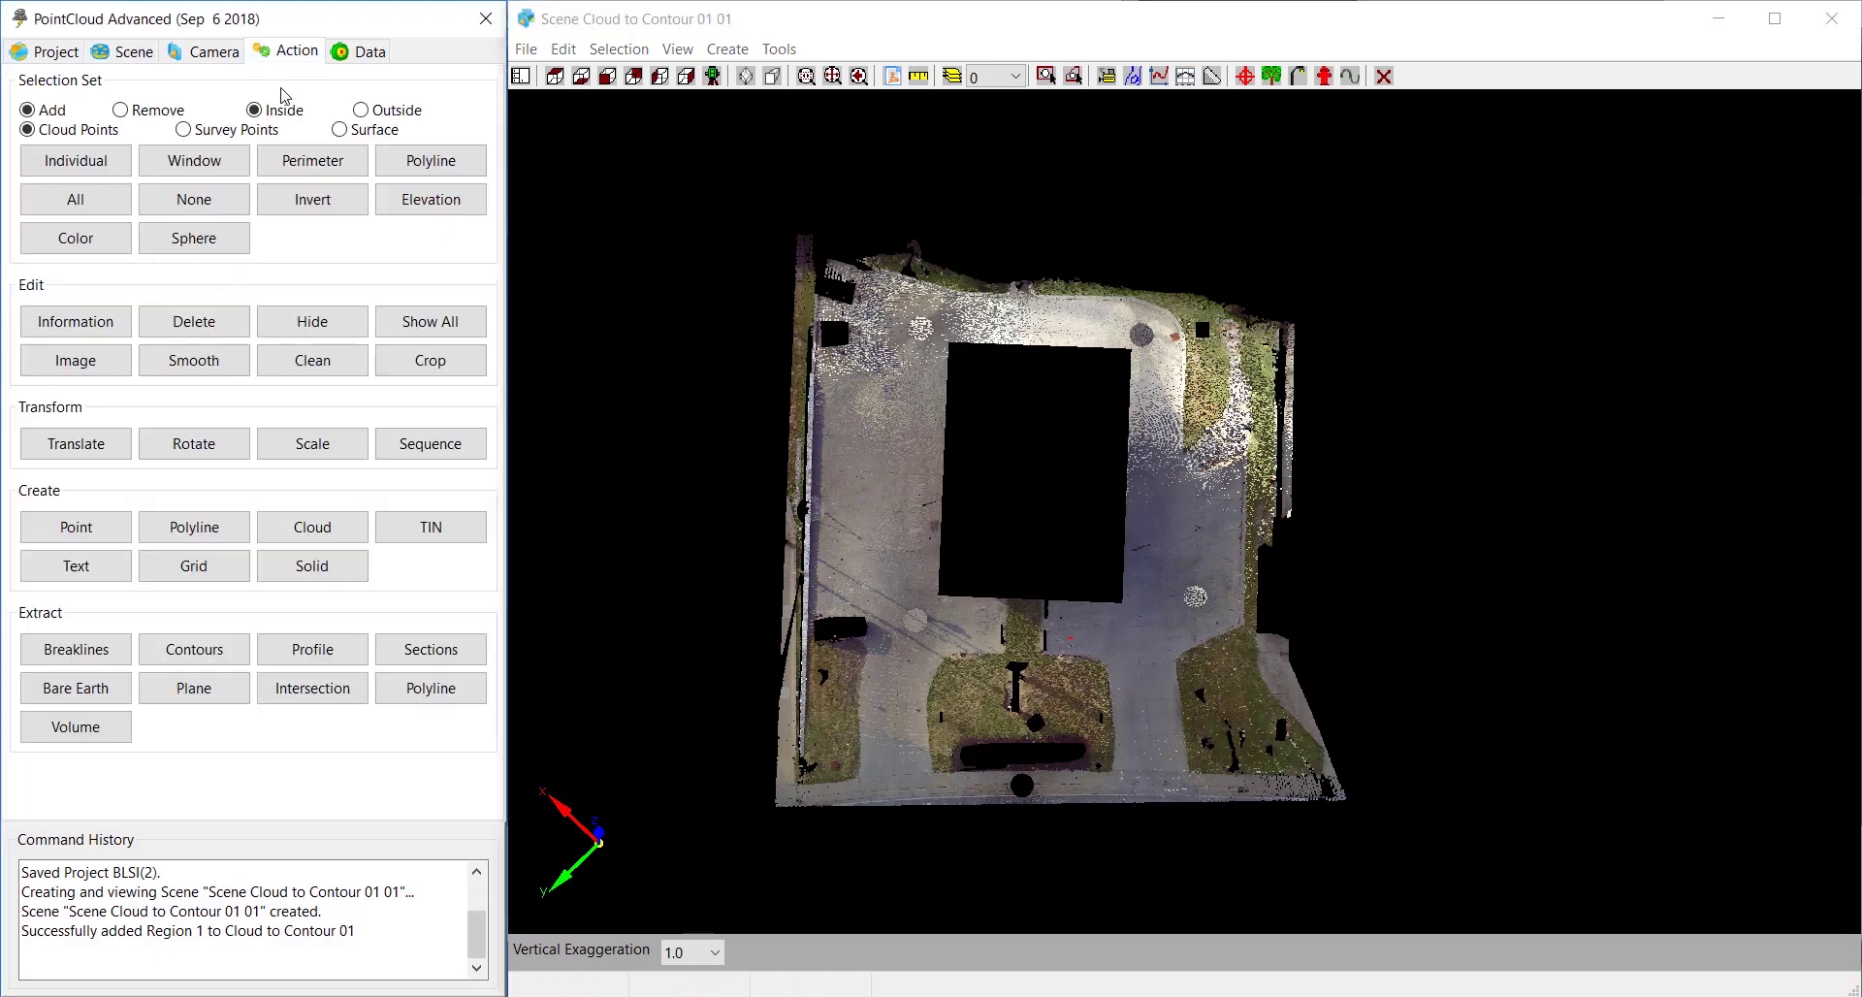
pyautogui.click(310, 529)
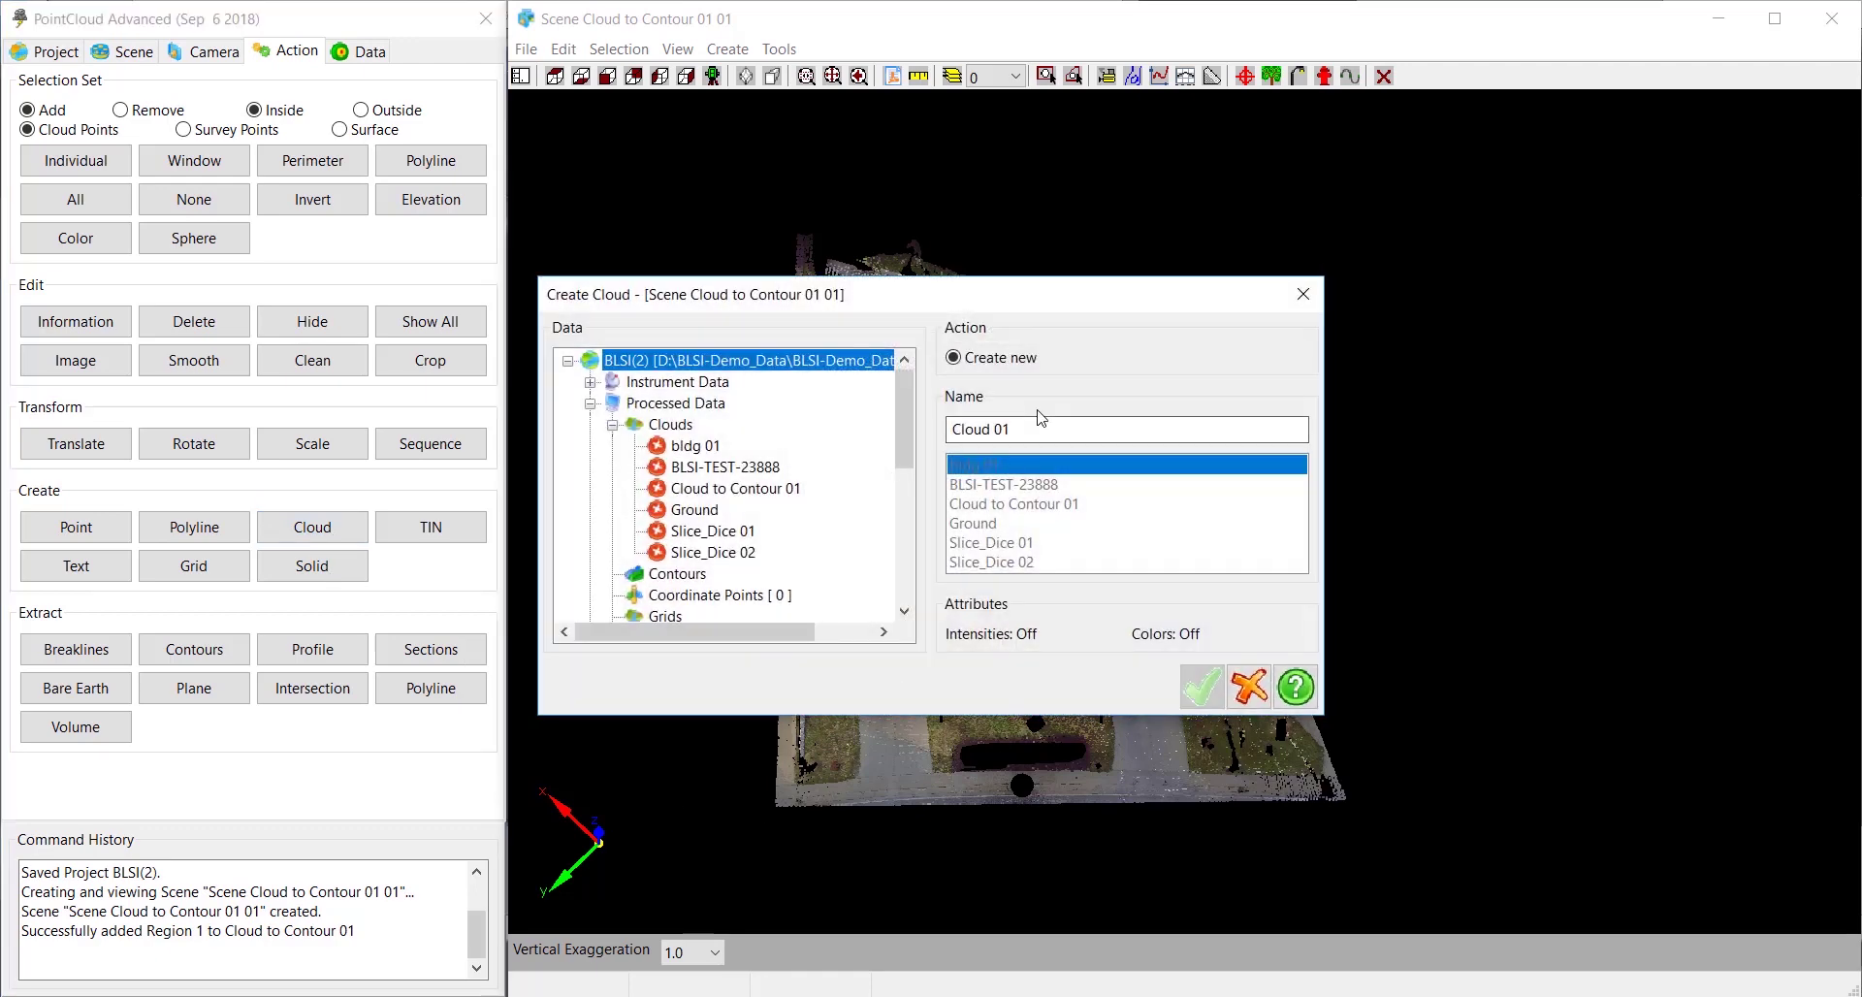
pyautogui.click(1249, 688)
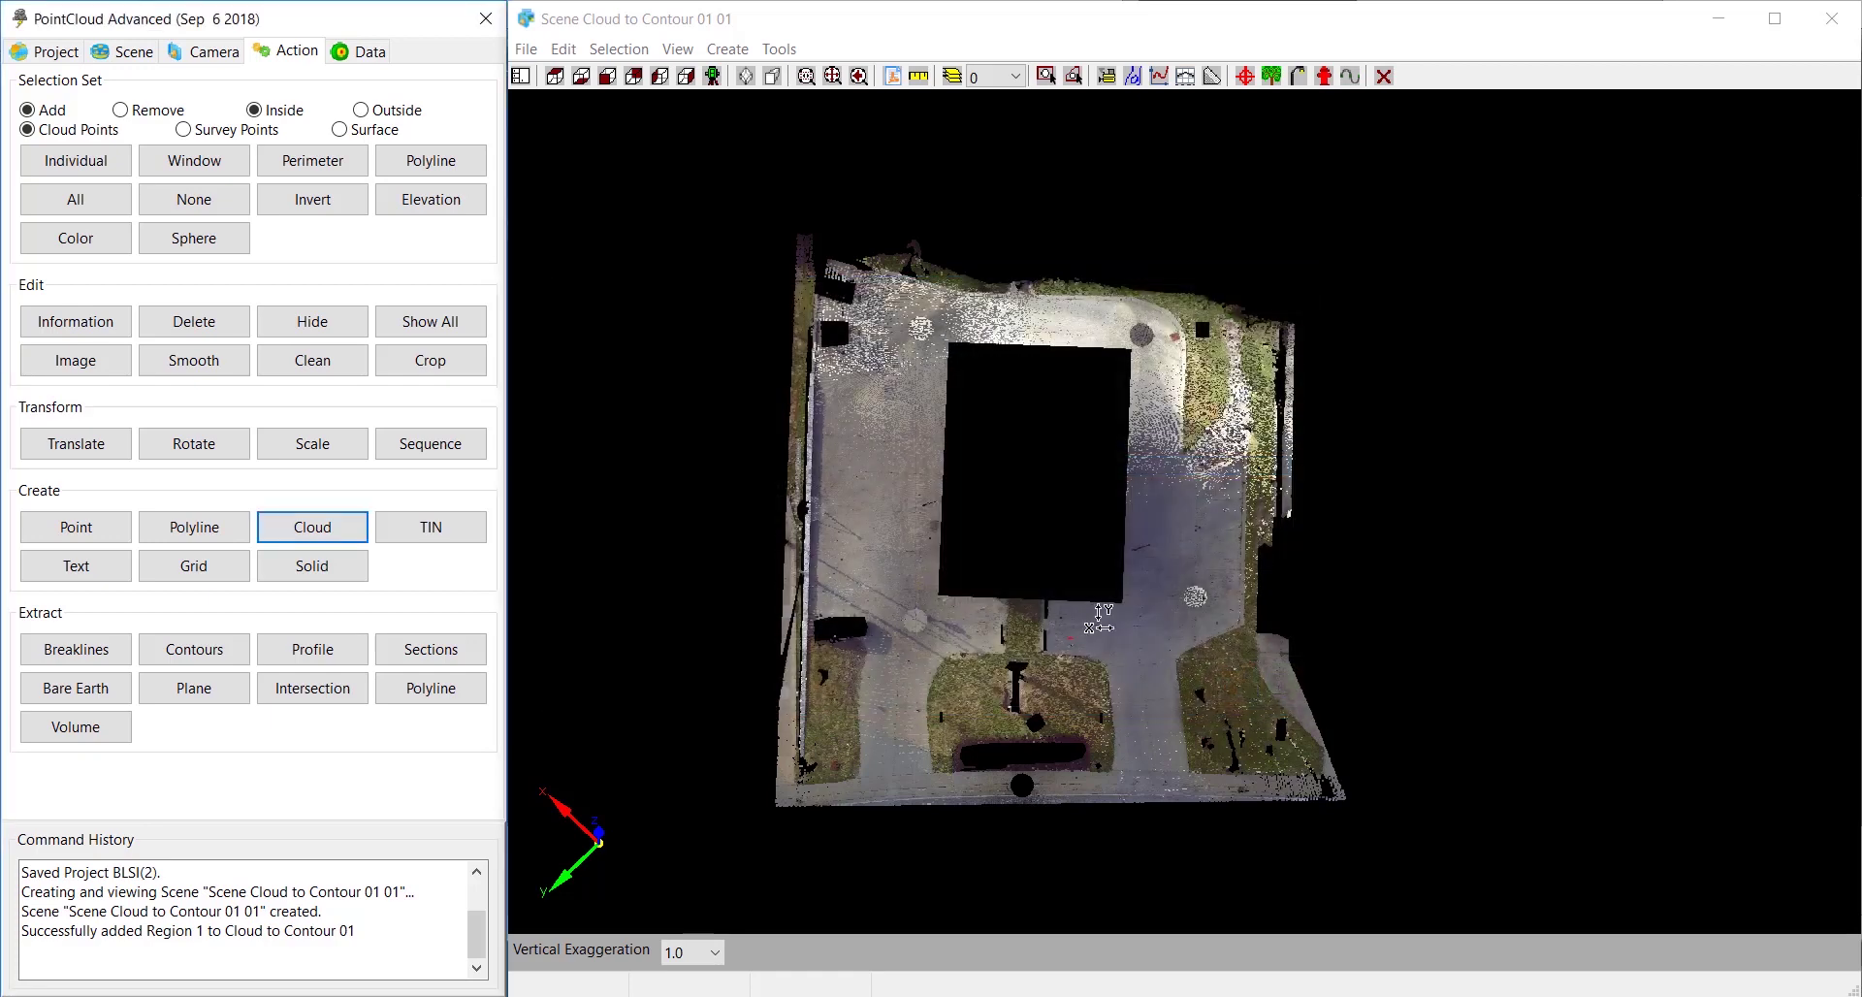
pyautogui.click(194, 160)
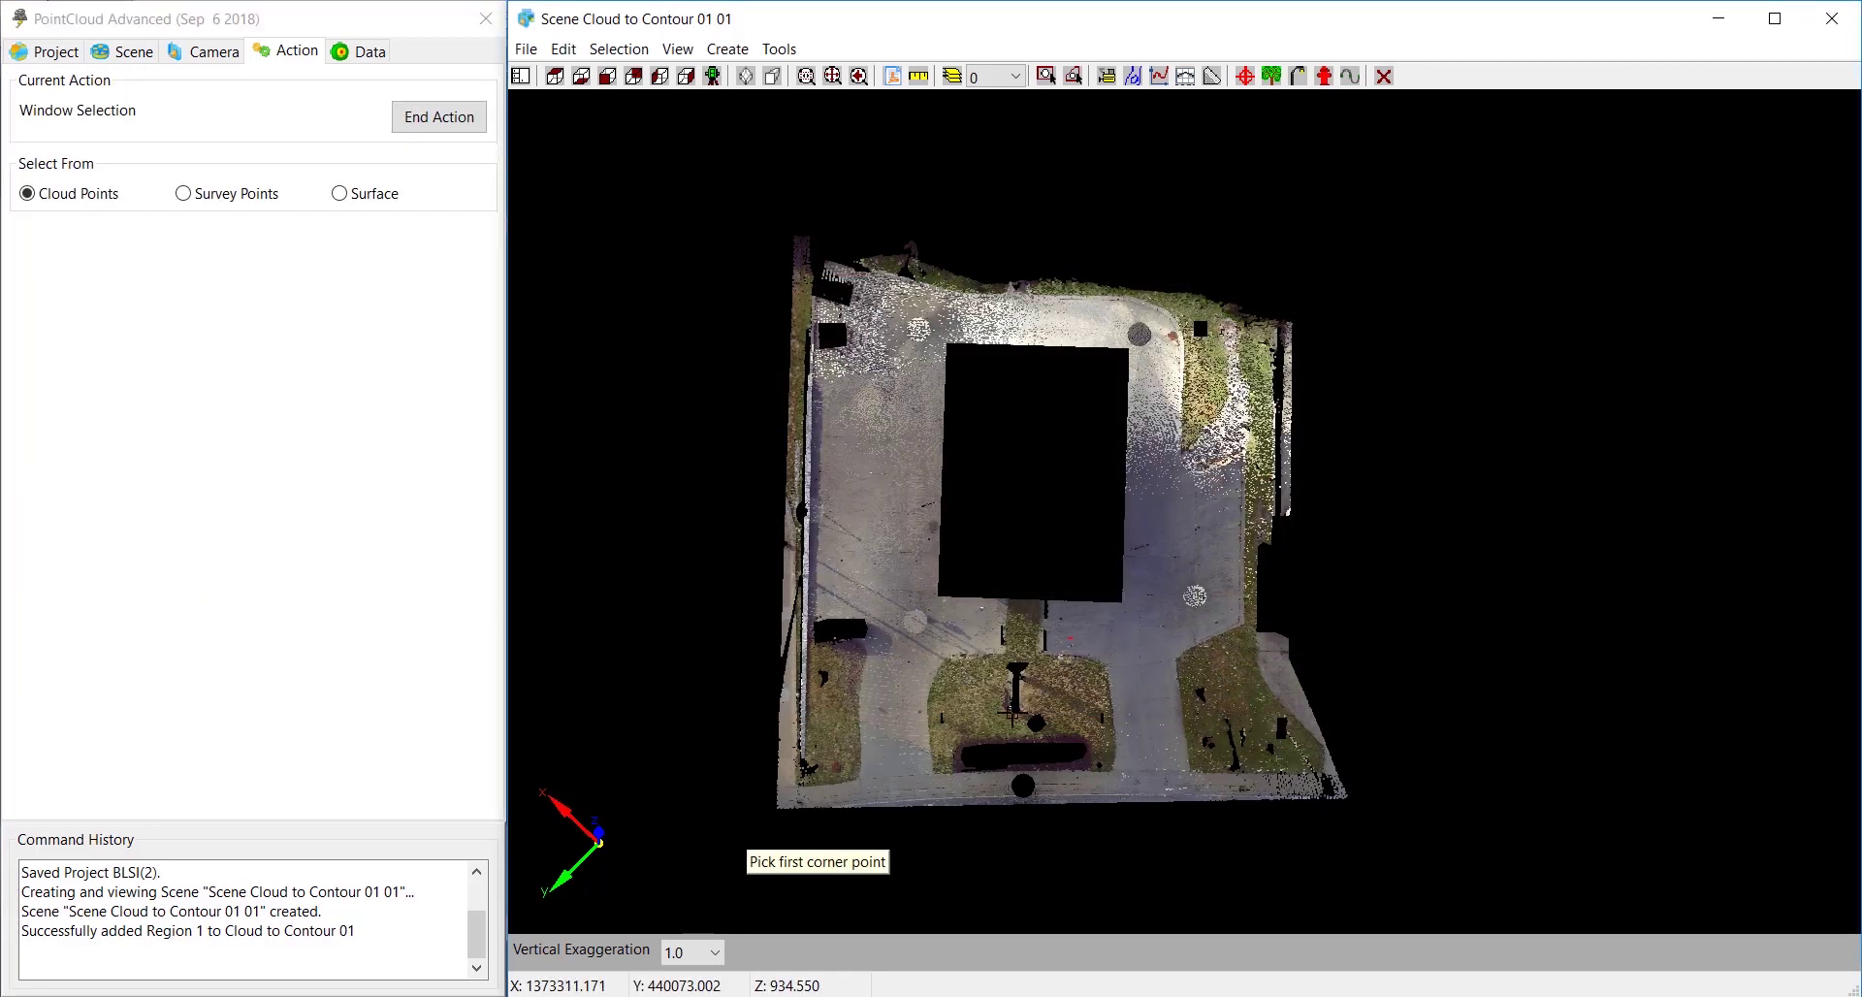
pyautogui.click(739, 834)
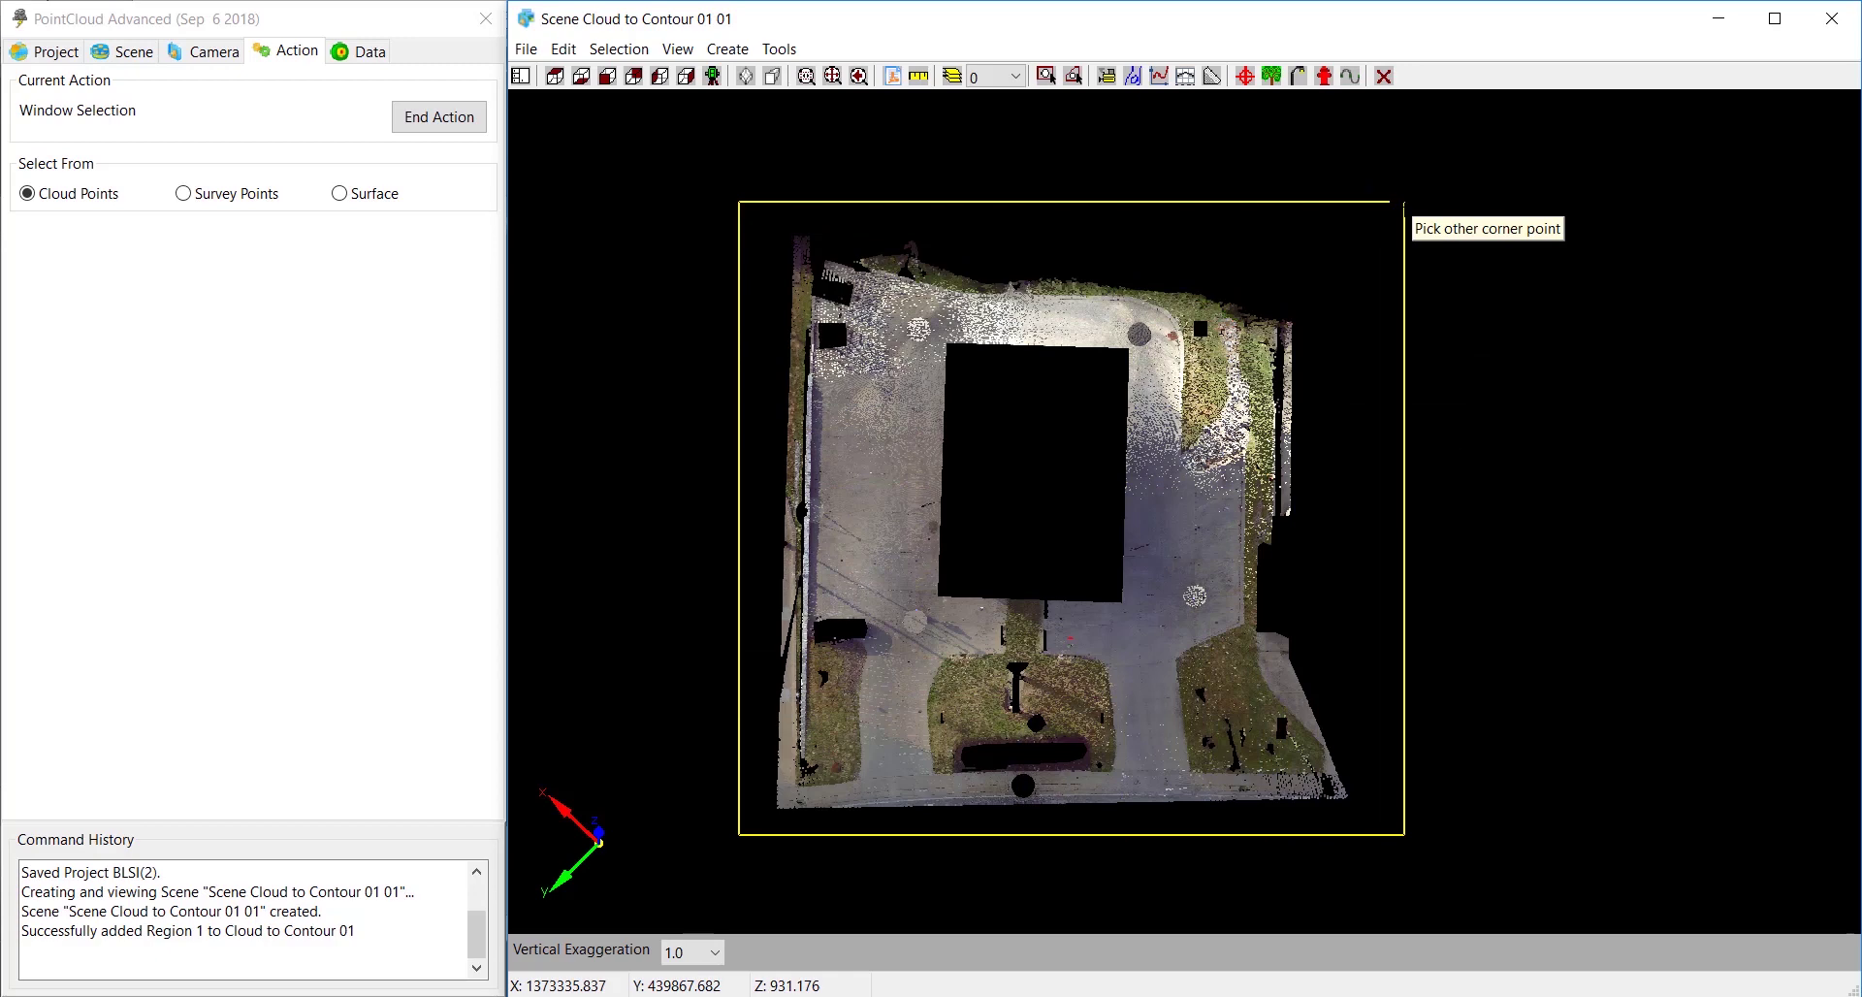
pyautogui.click(1404, 201)
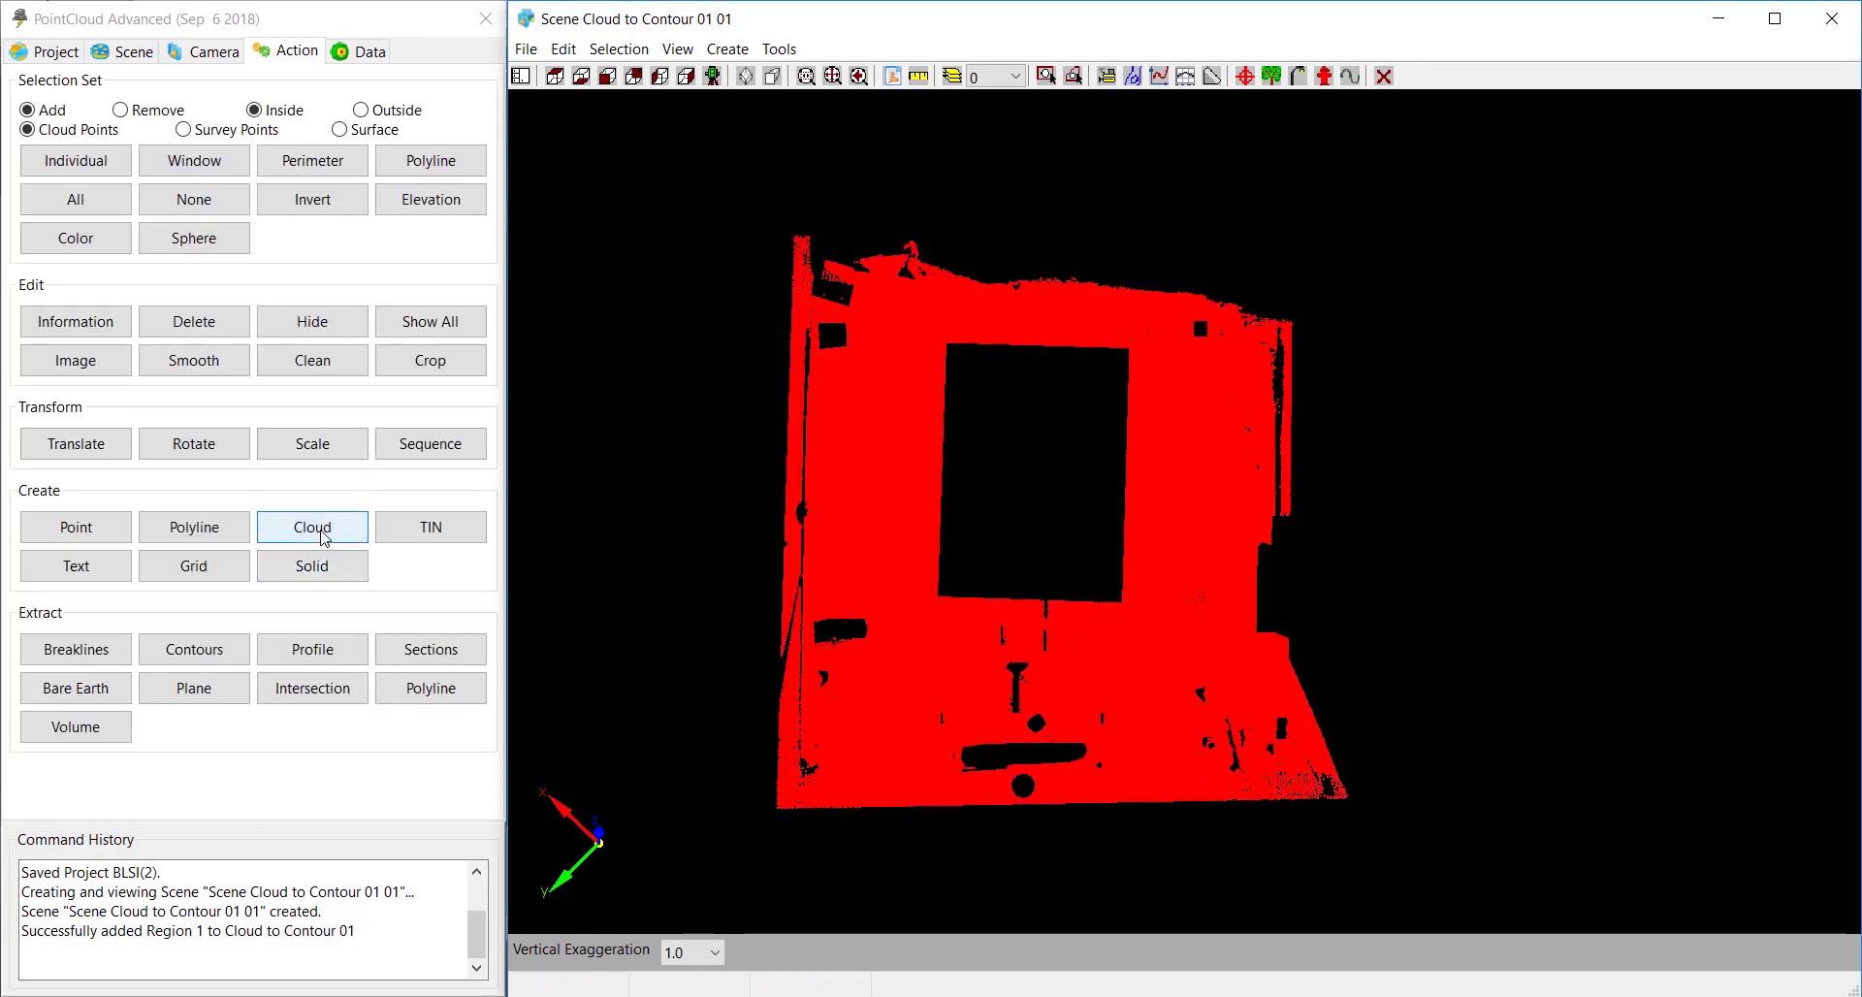
# Step: Create a new cloud named 'Cloud to Contour 02' from the selected points
pyautogui.click(313, 528)
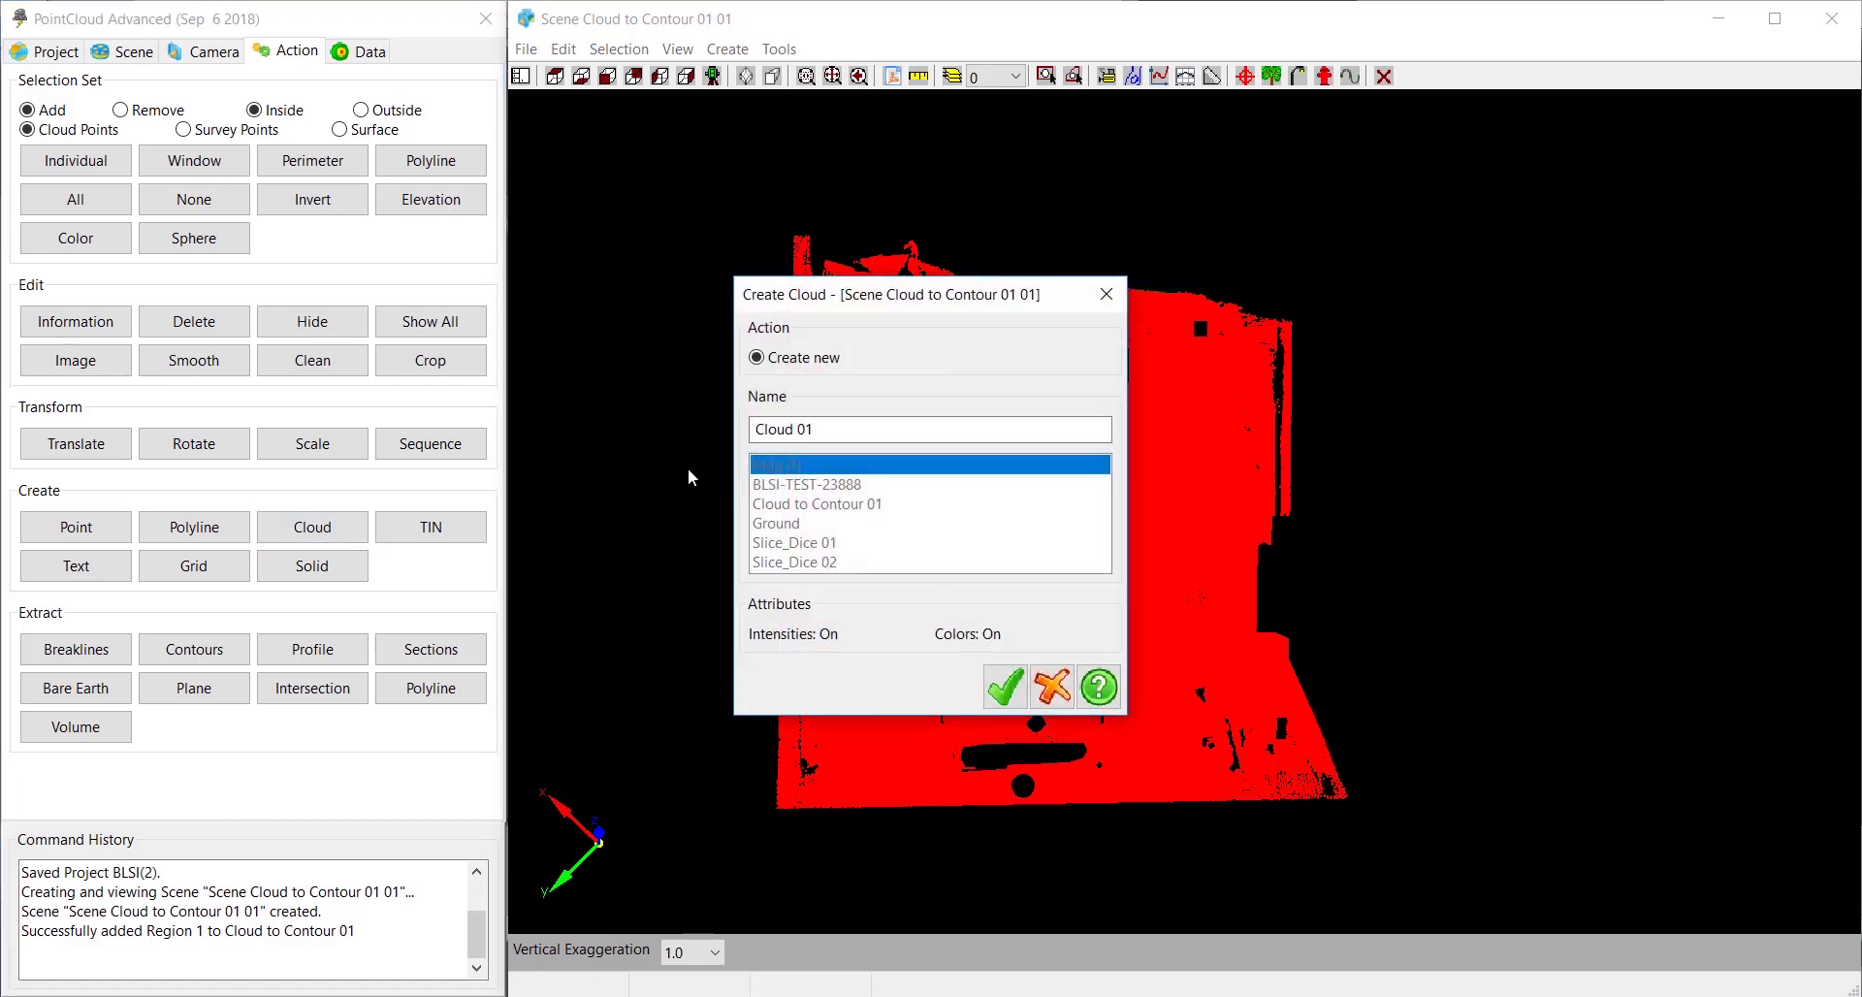
pyautogui.click(817, 430)
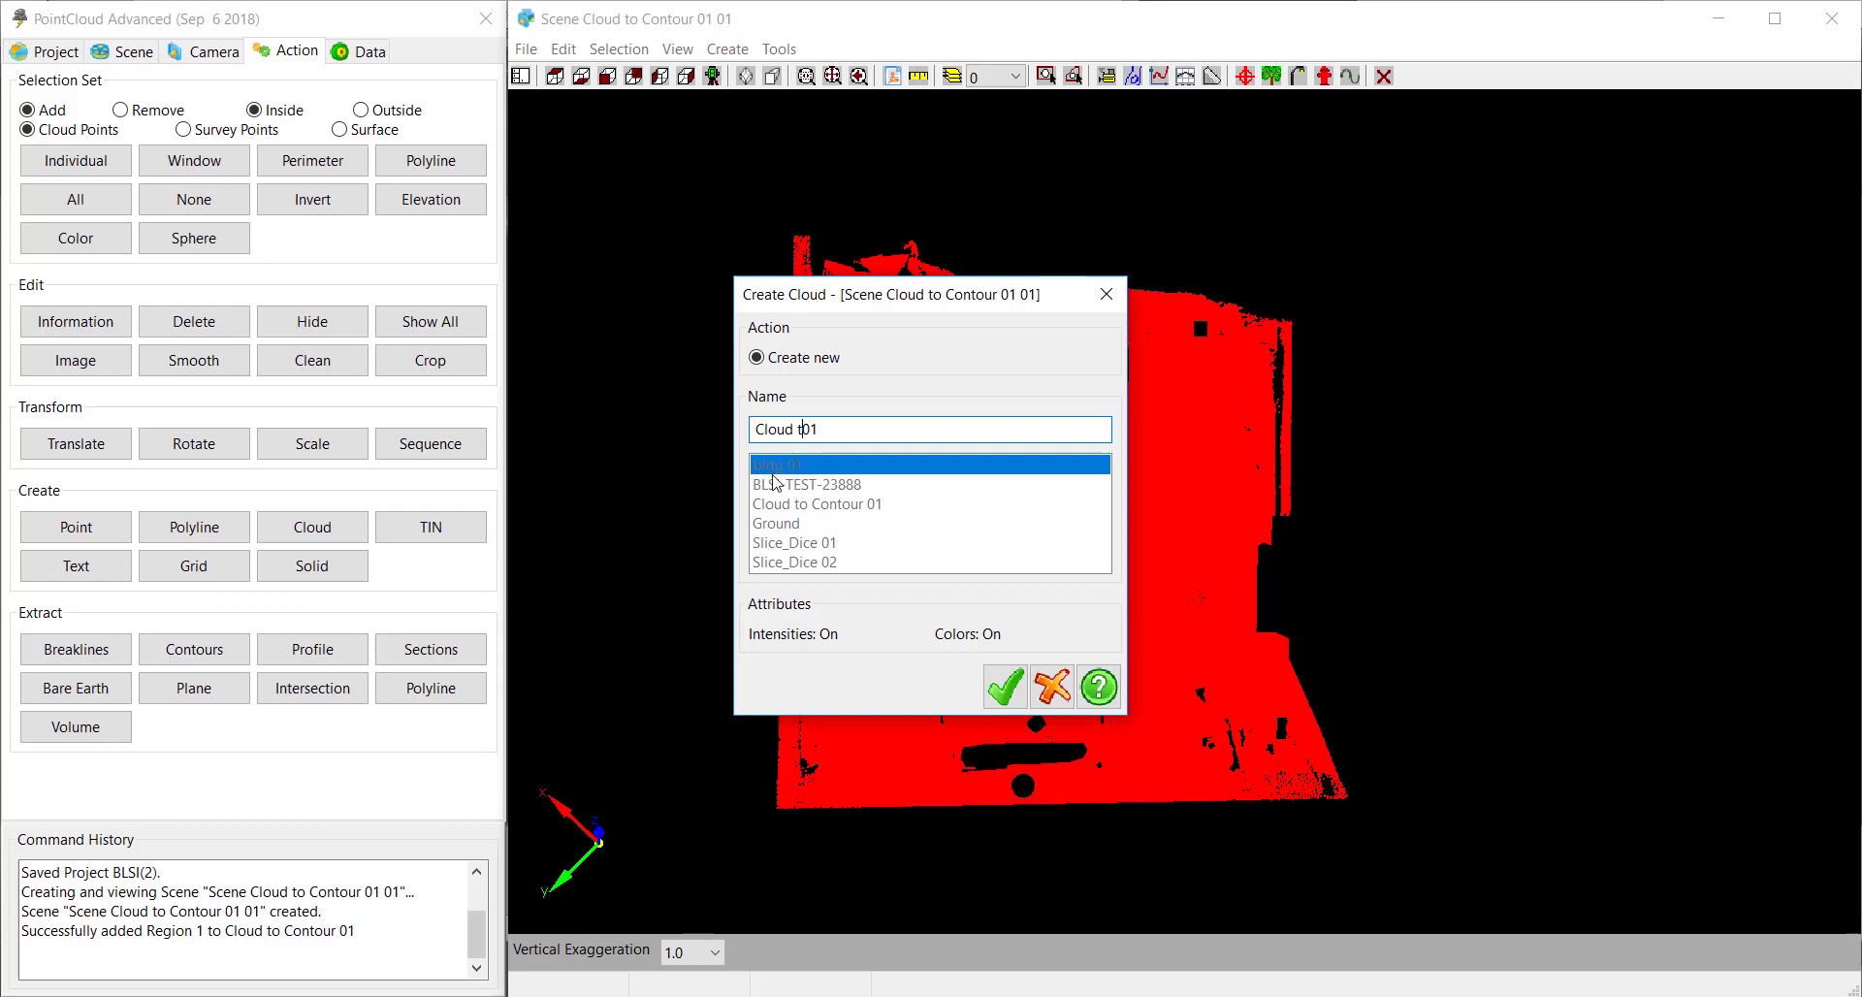
pyautogui.write('o Contour')
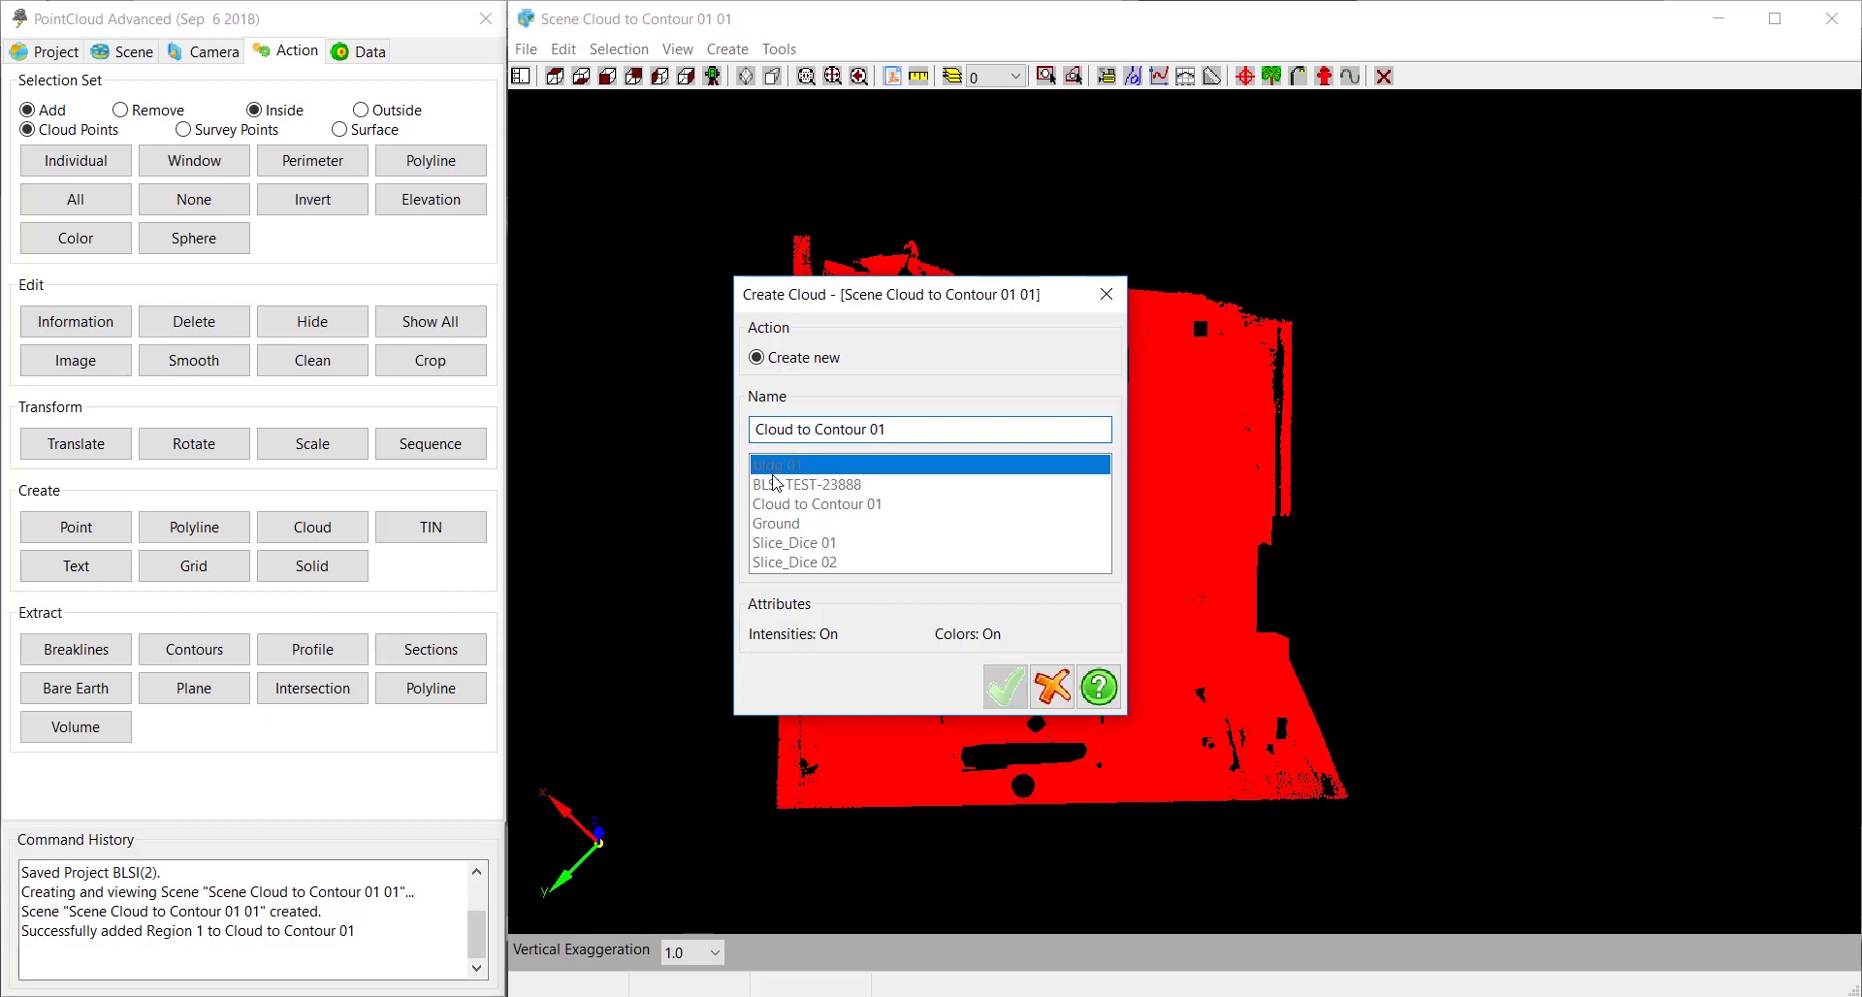
pyautogui.press('End')
pyautogui.press('BackSpace')
pyautogui.write('2')
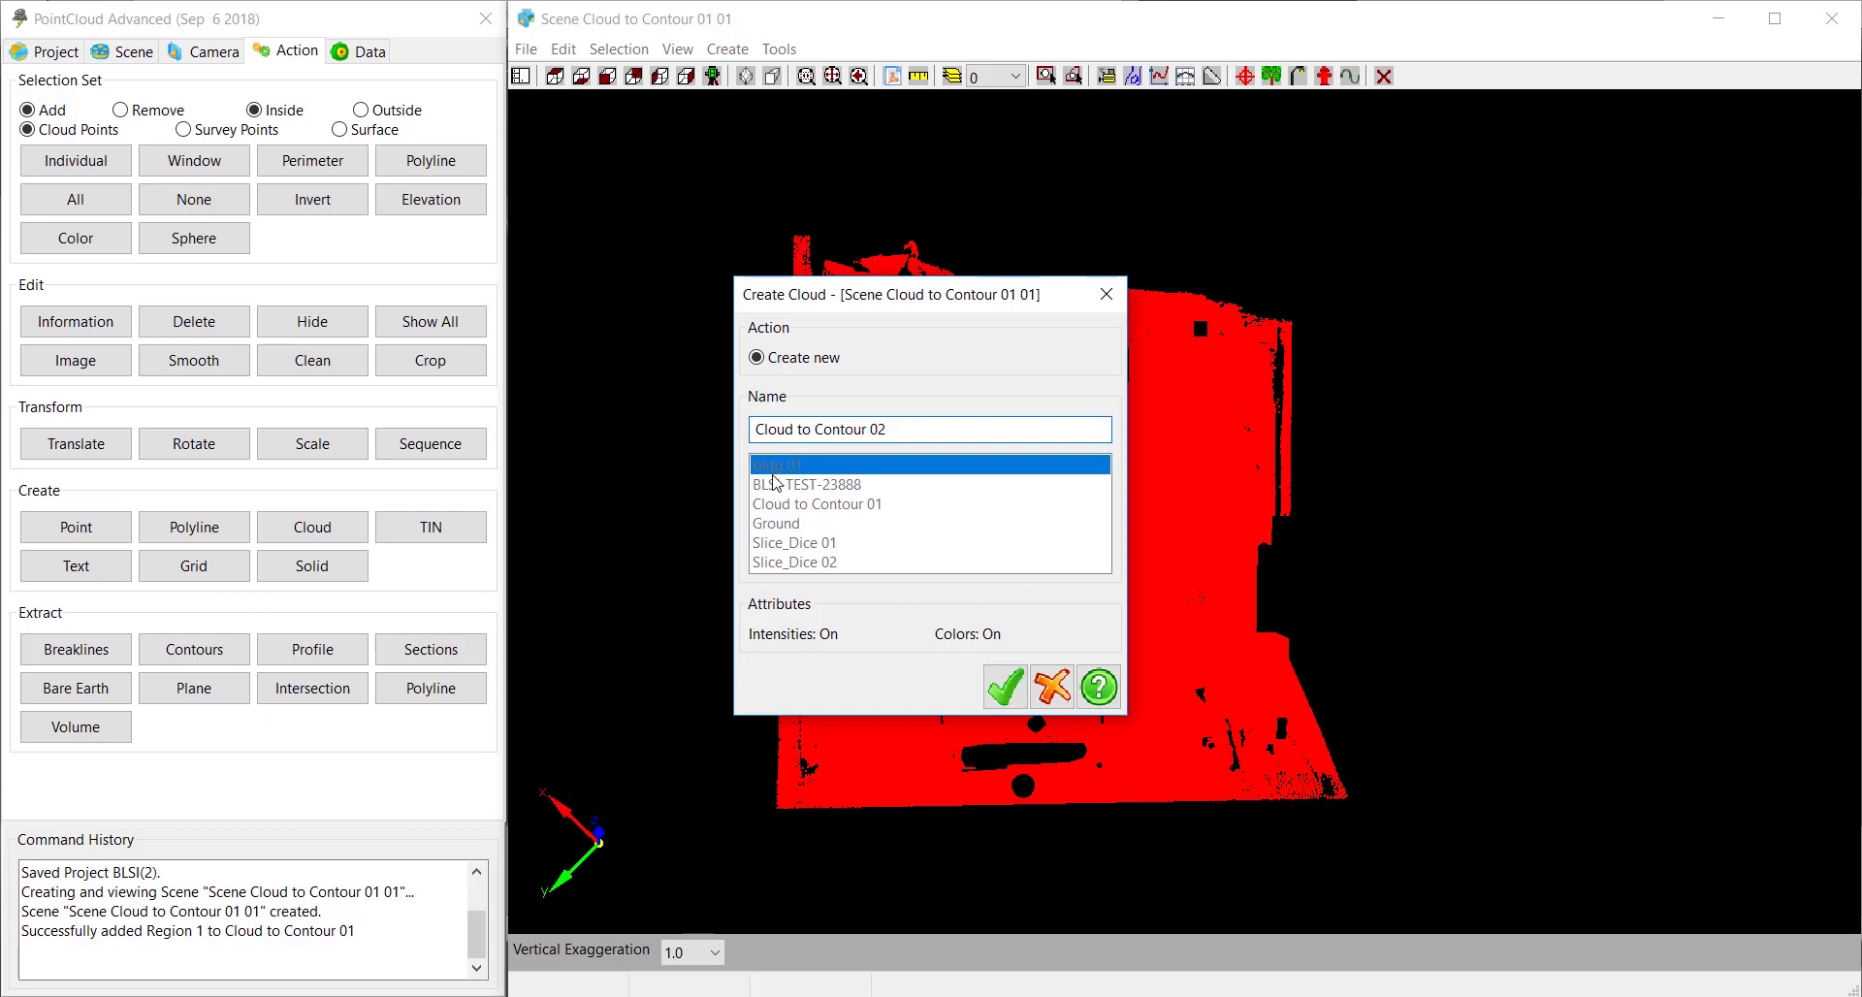
pyautogui.click(1003, 686)
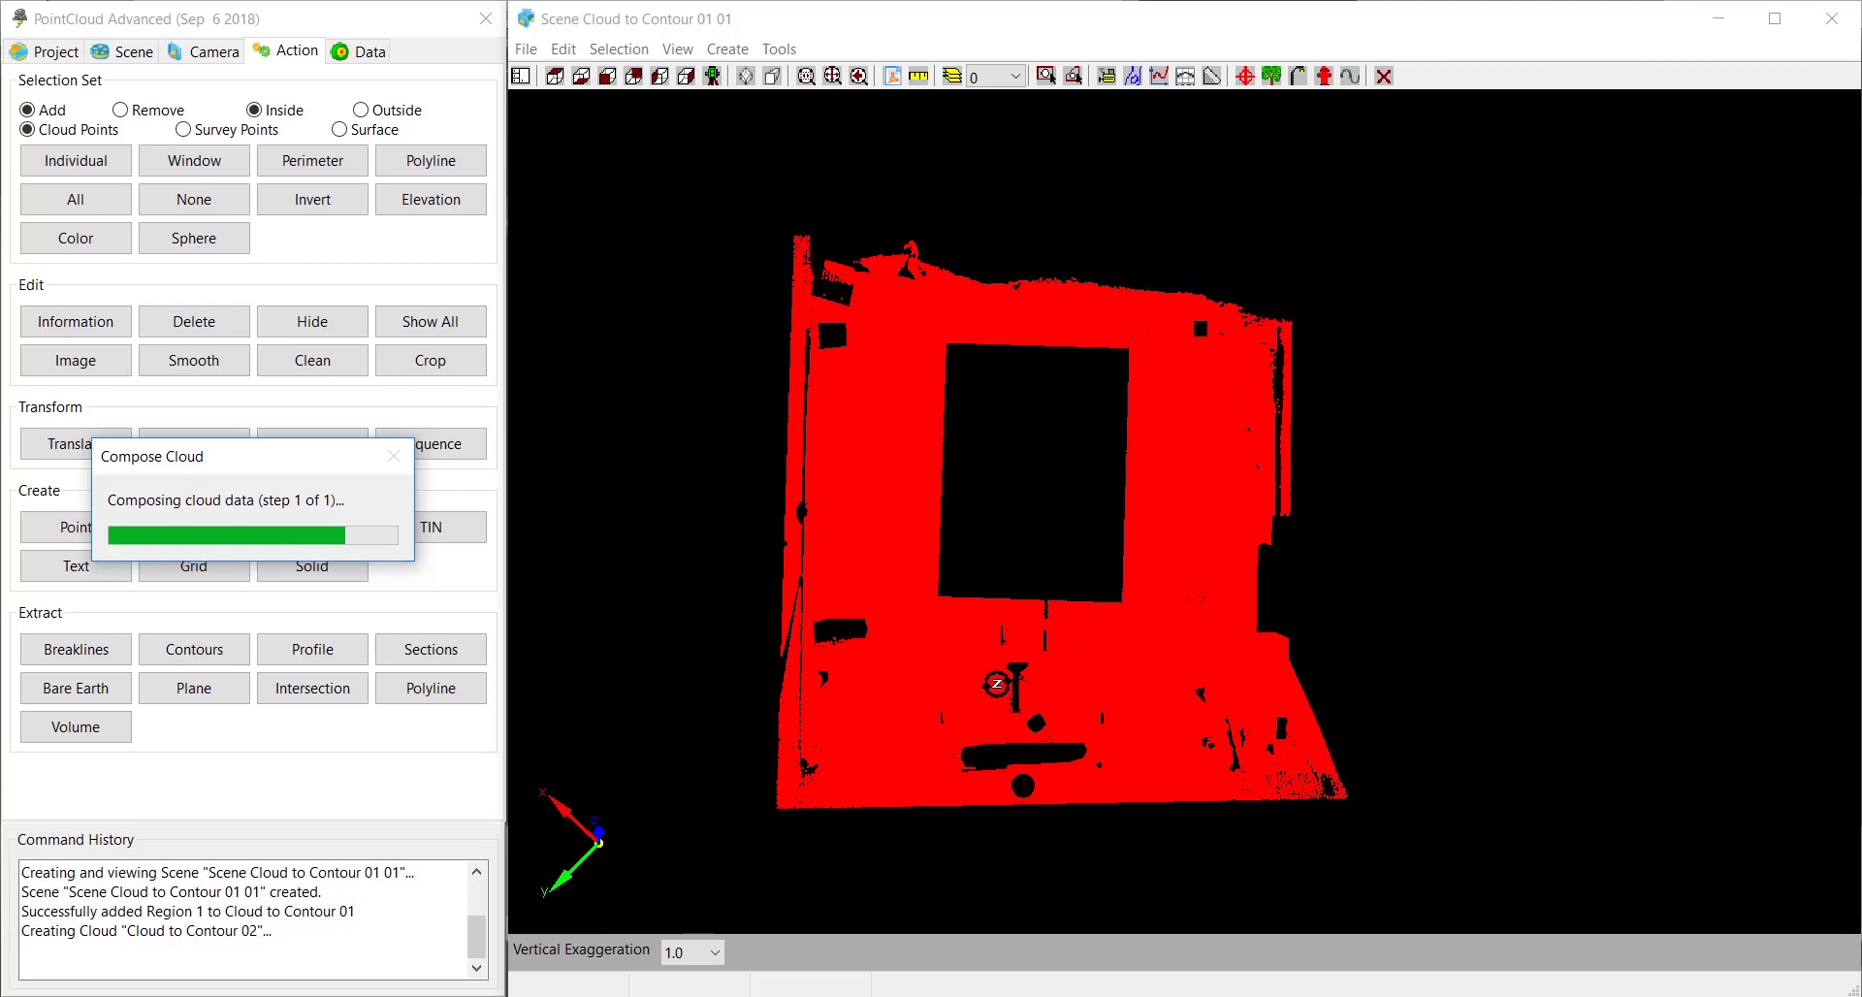
# Step: Deselect all cloud points, dismiss the Cloud Modified prompt, and save project BLSI(2)
pyautogui.click(1843, 17)
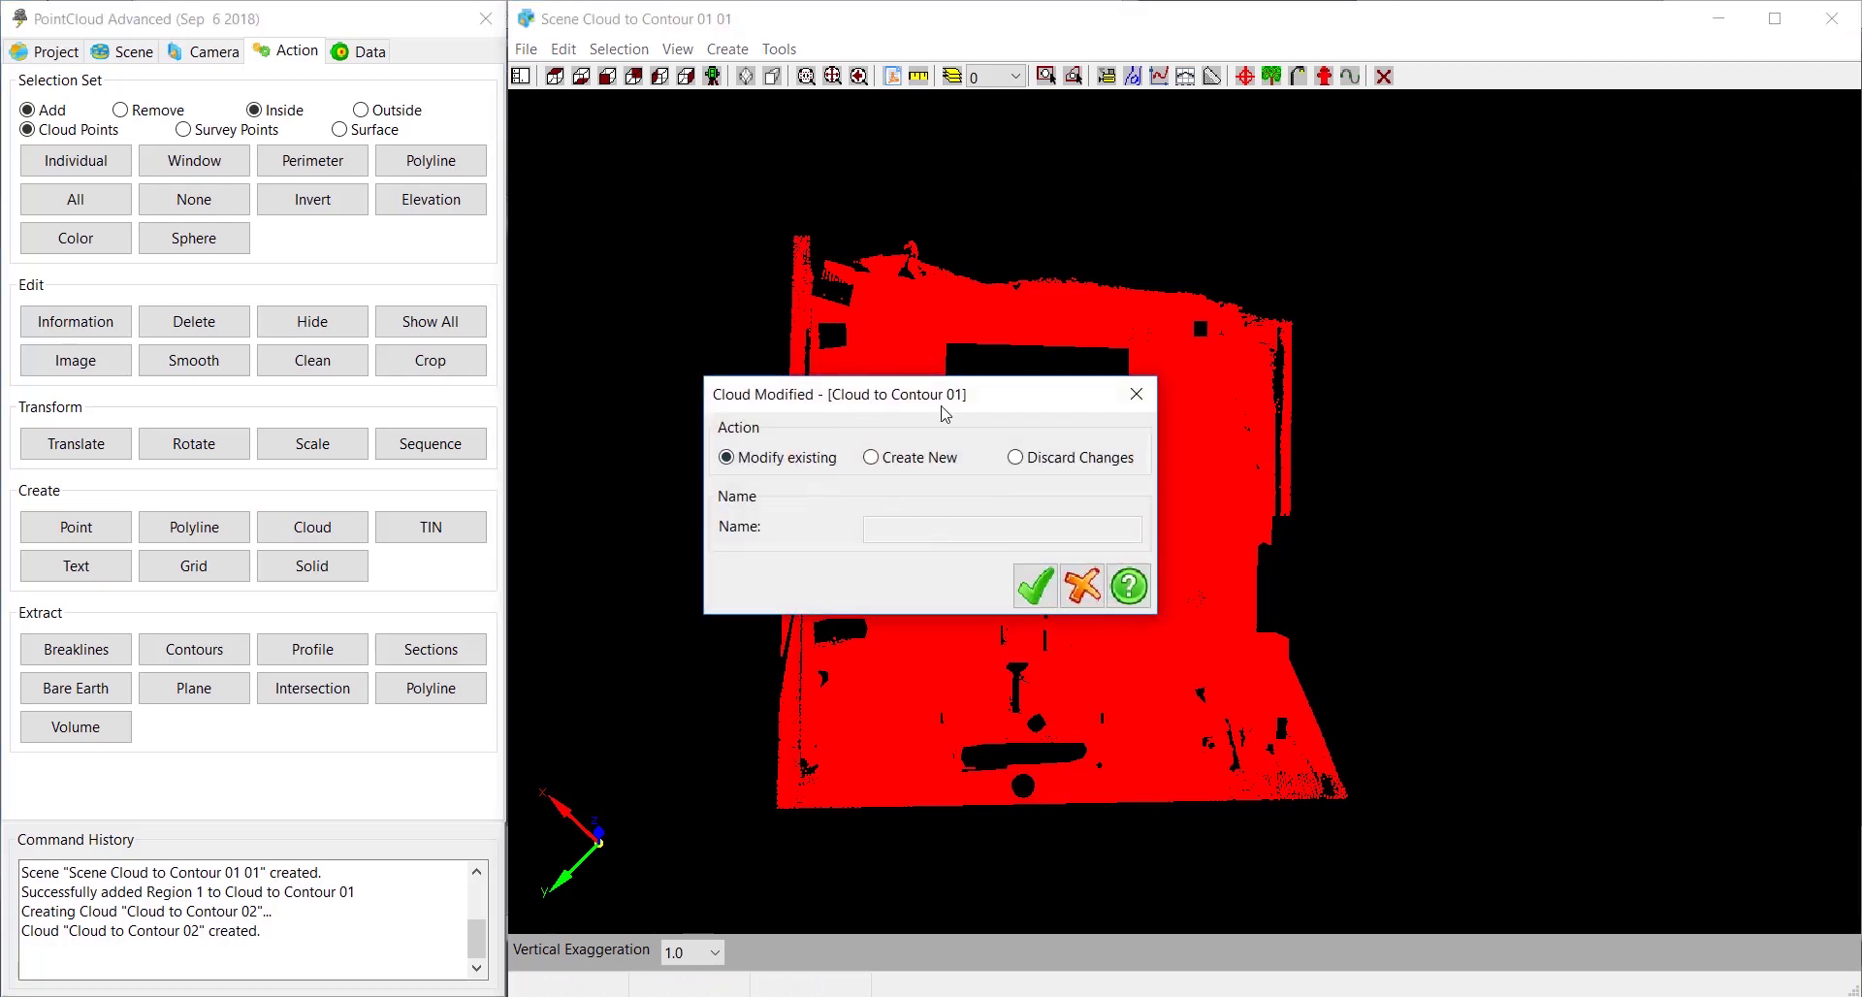
pyautogui.click(1082, 585)
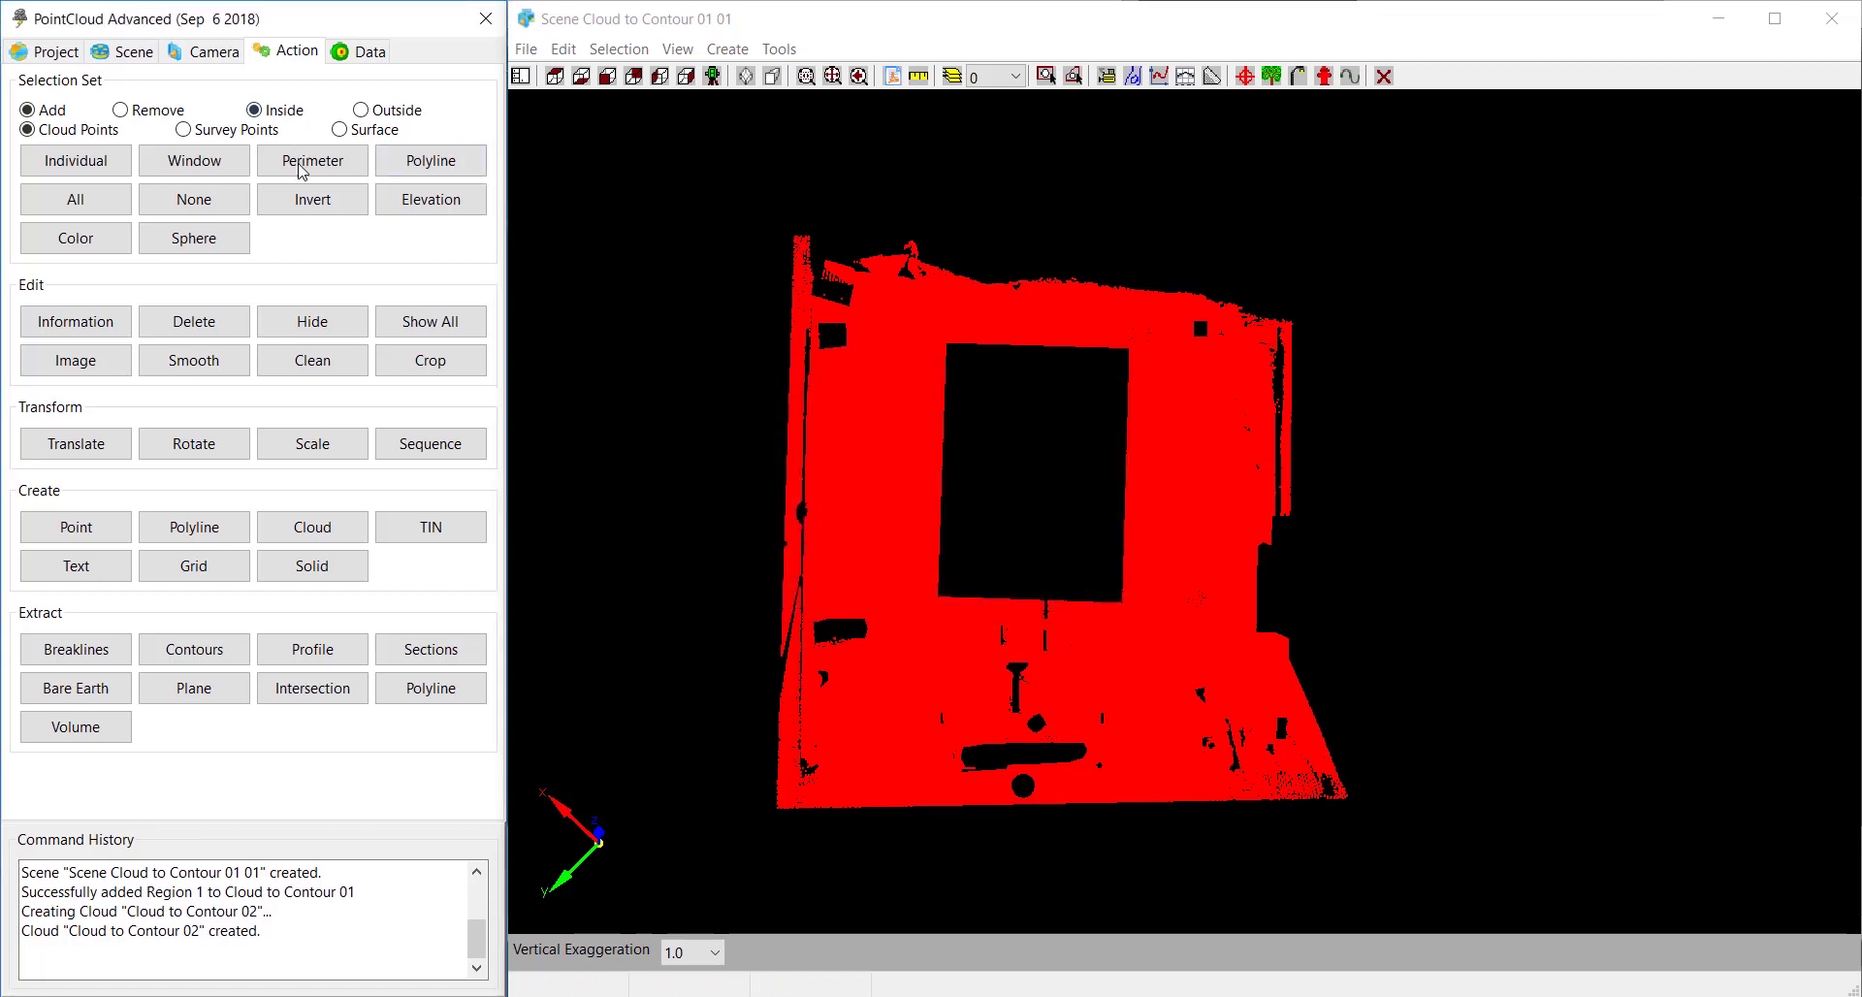
pyautogui.click(197, 199)
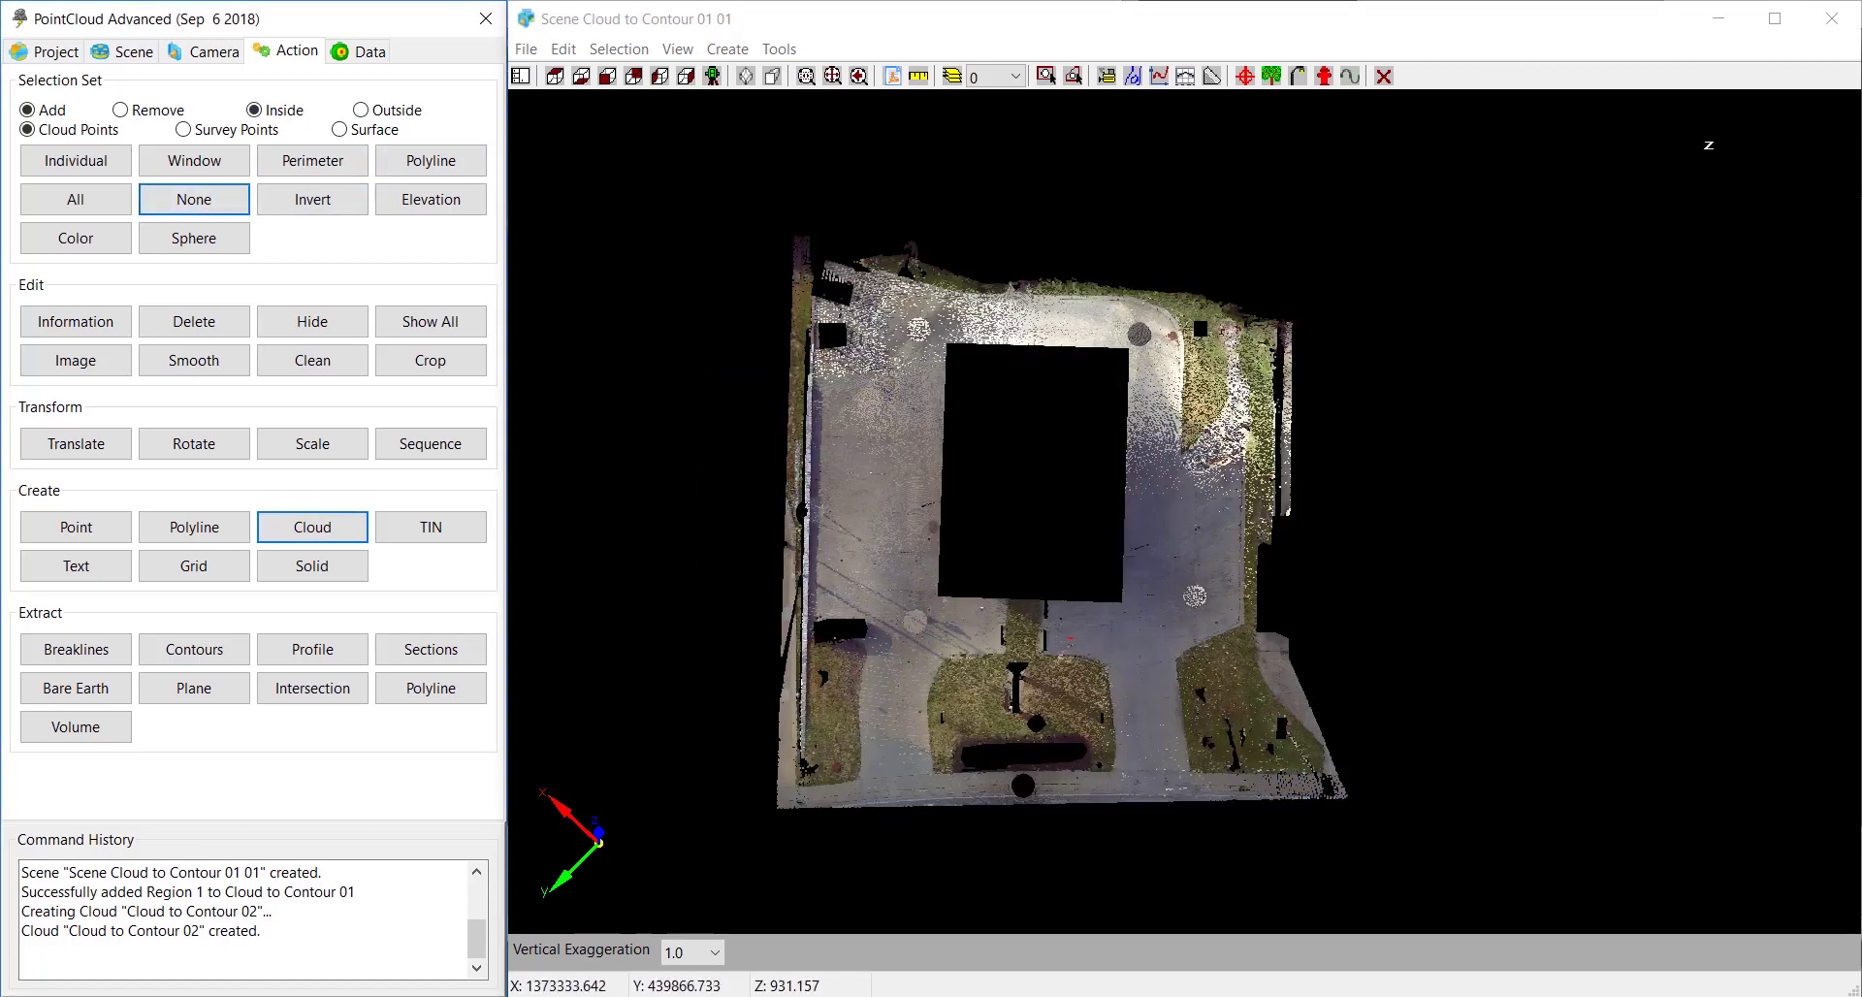
pyautogui.click(1830, 18)
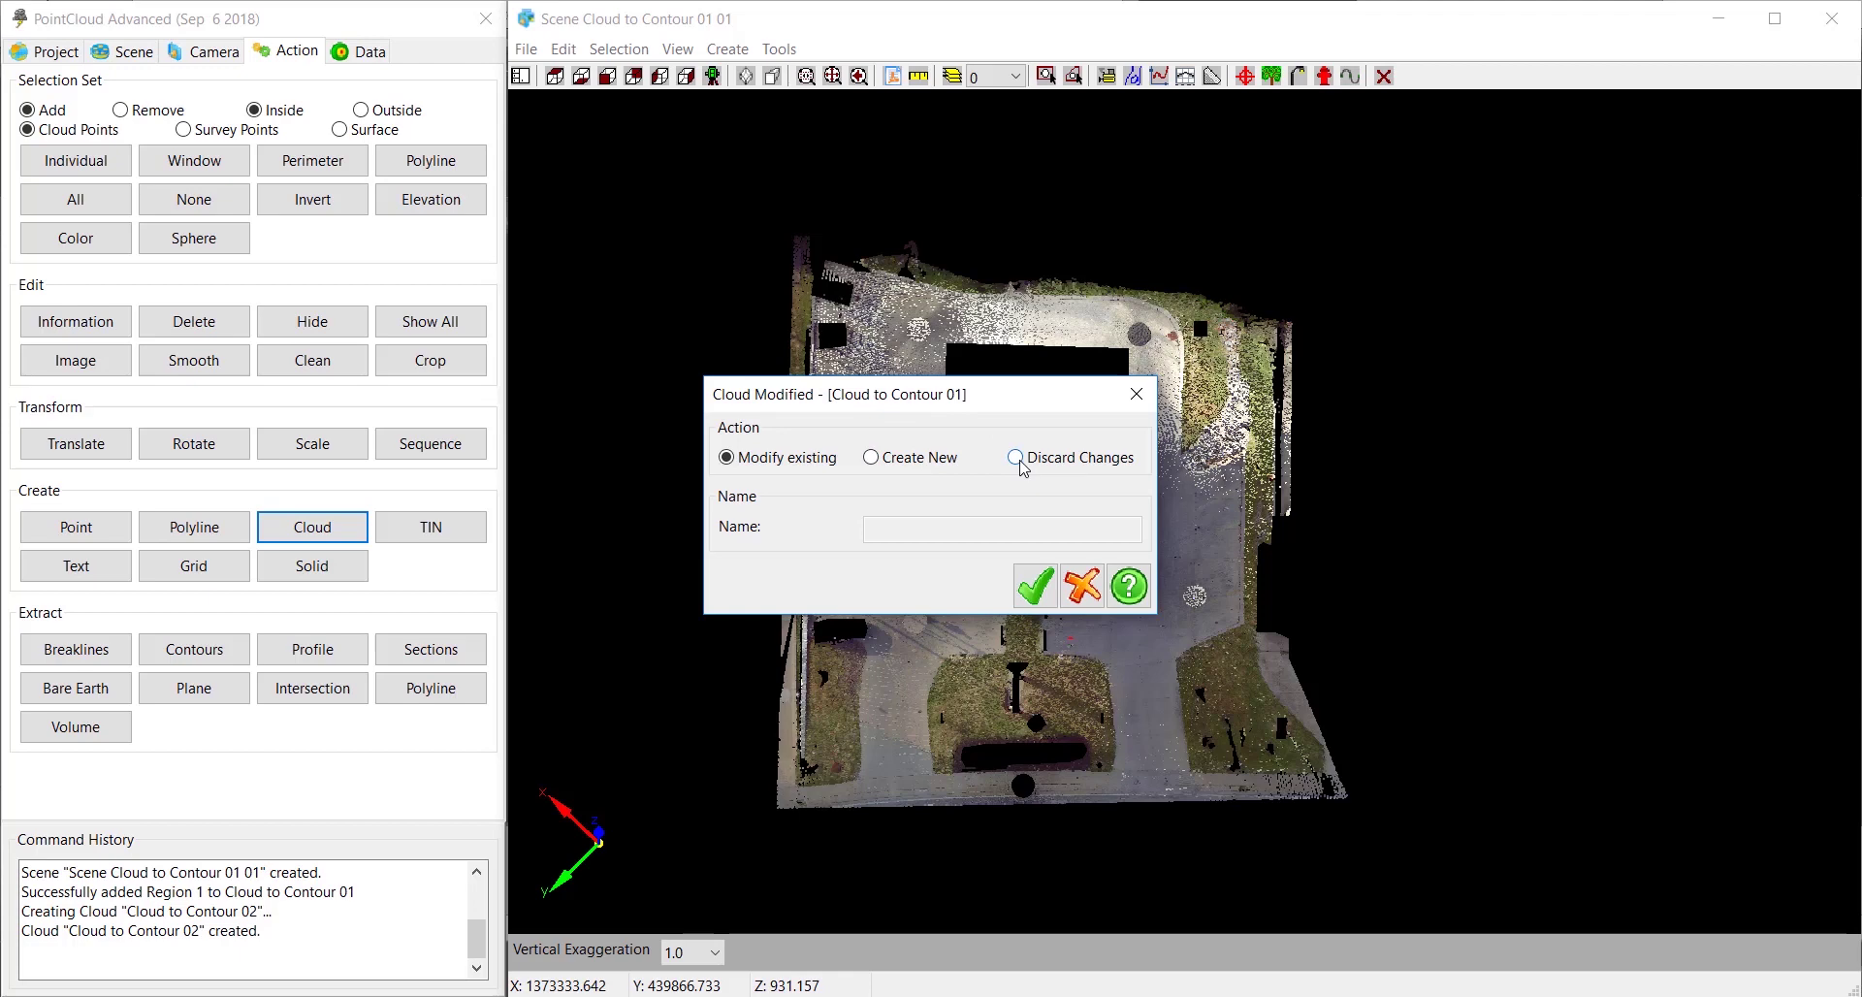
pyautogui.click(1079, 586)
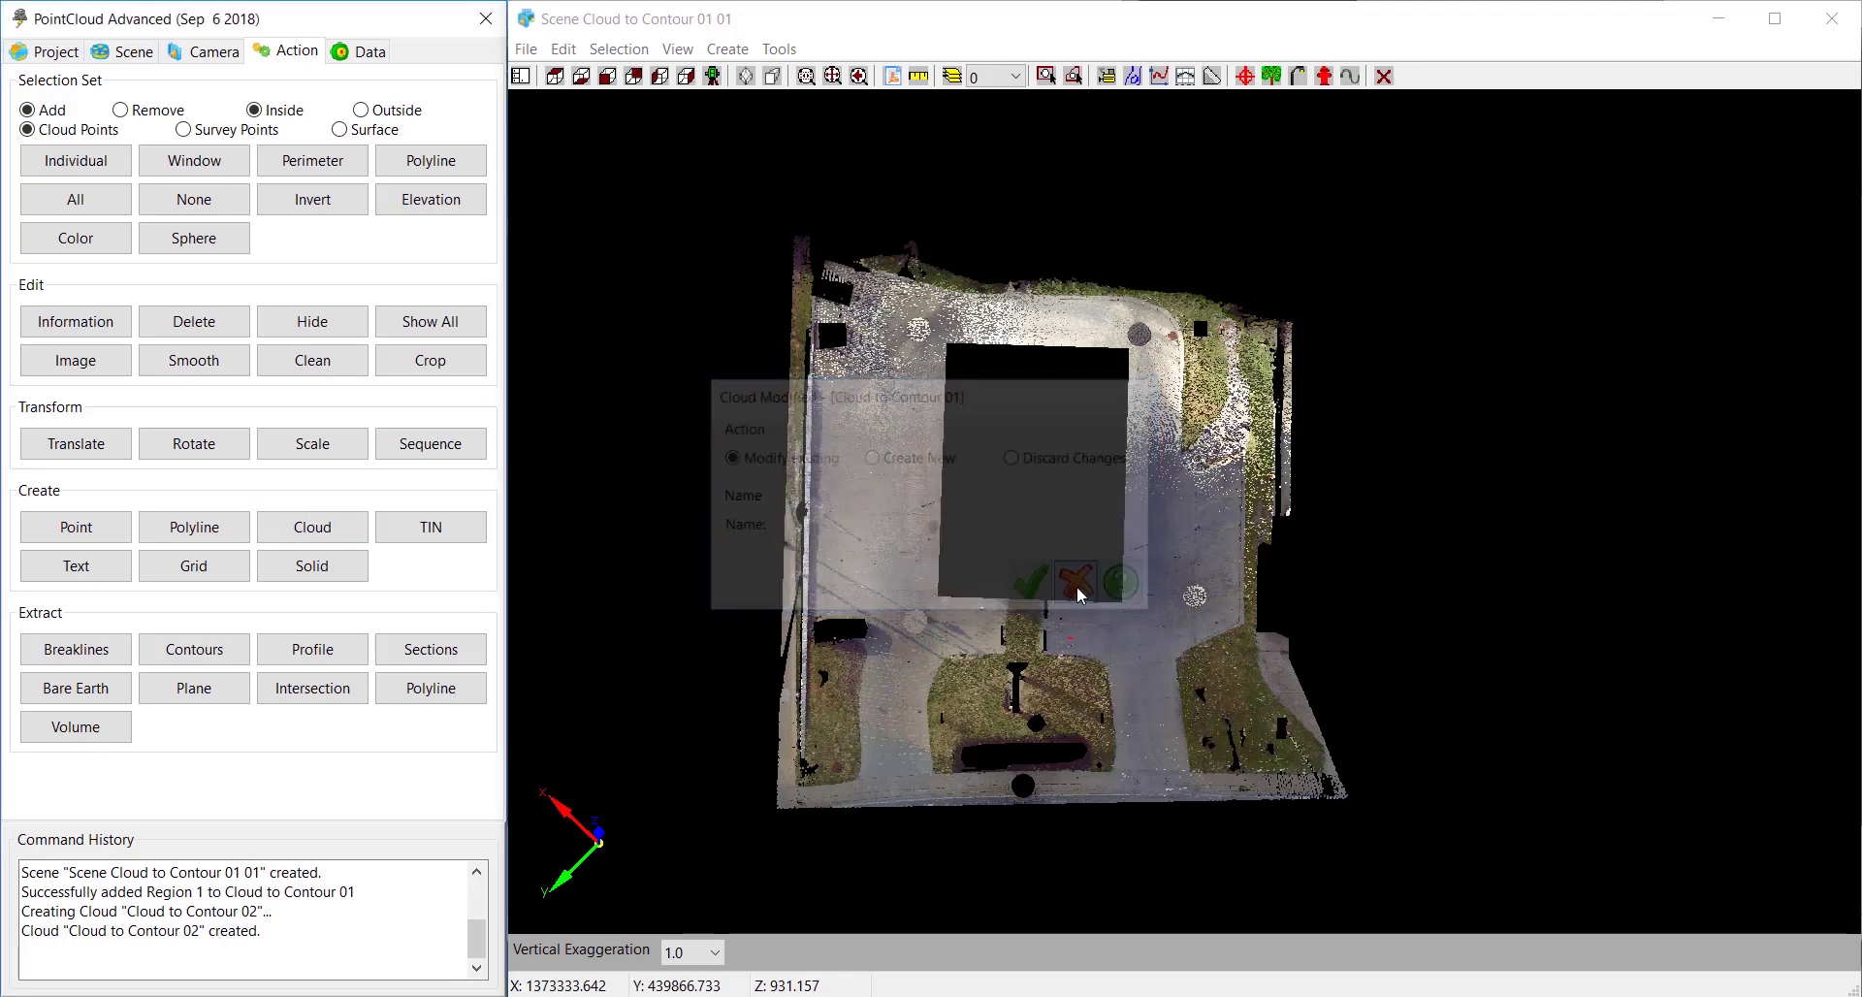
pyautogui.click(41, 51)
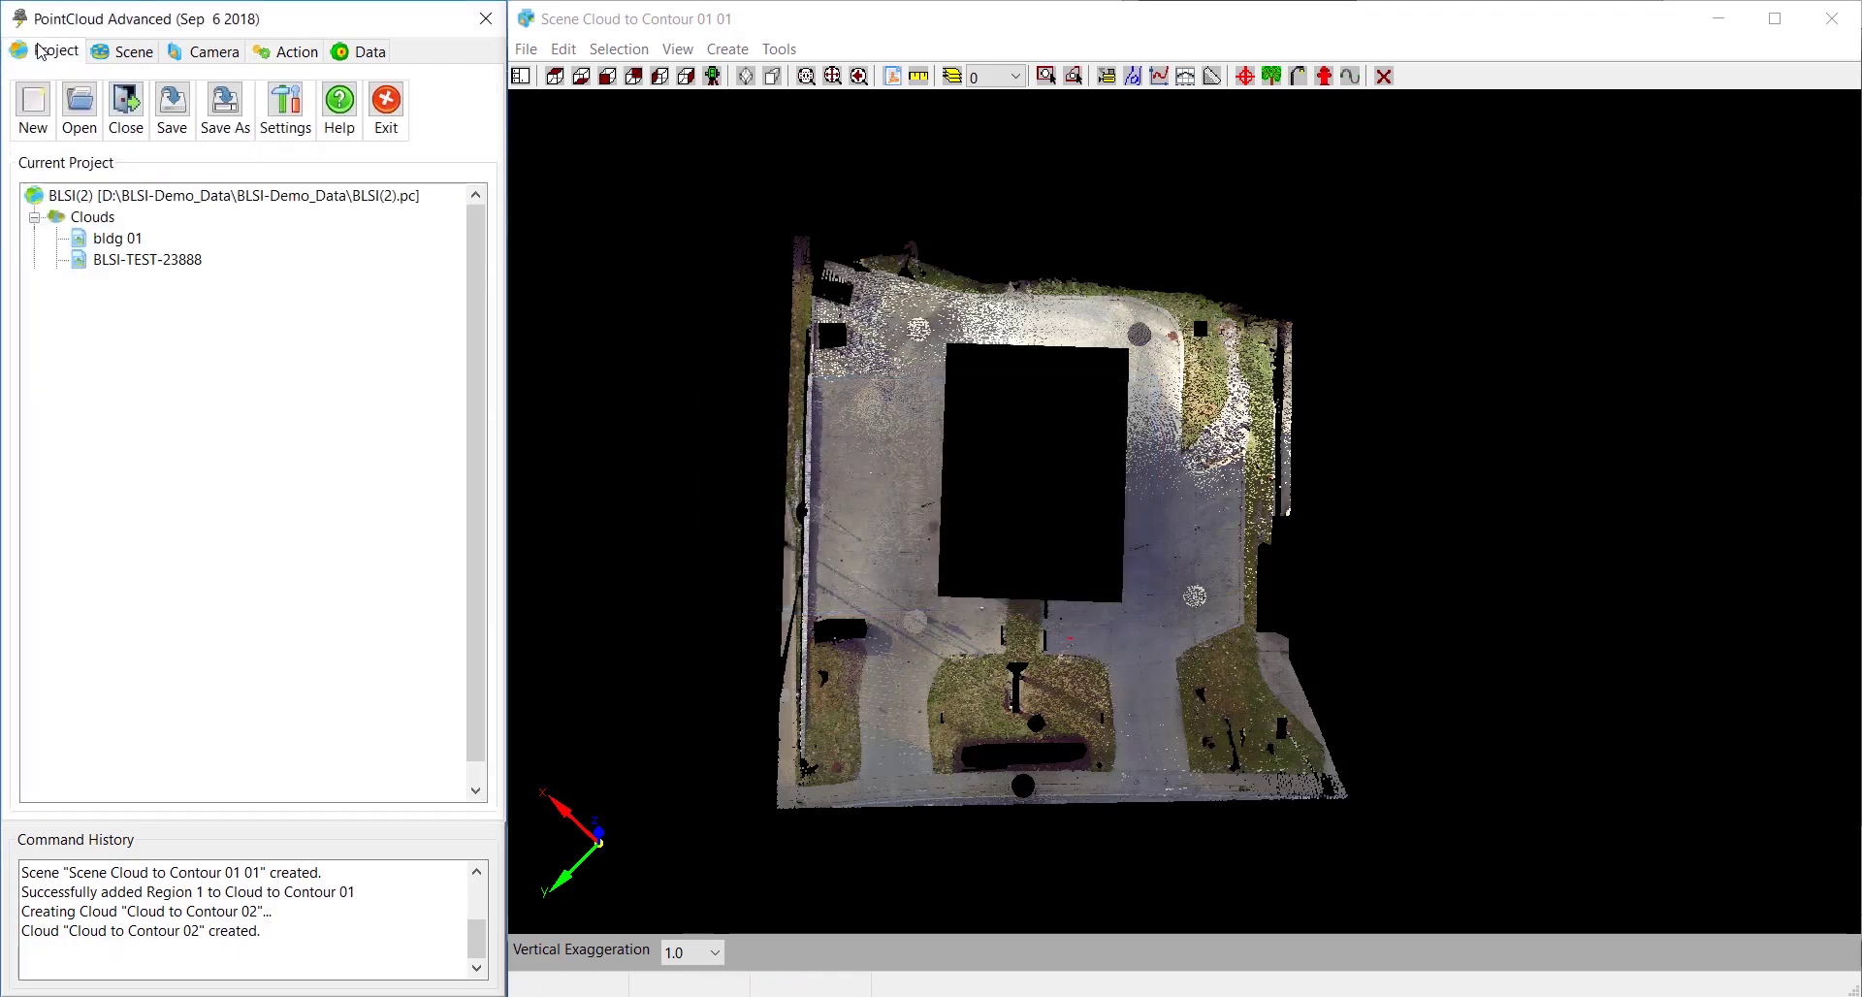
pyautogui.click(167, 109)
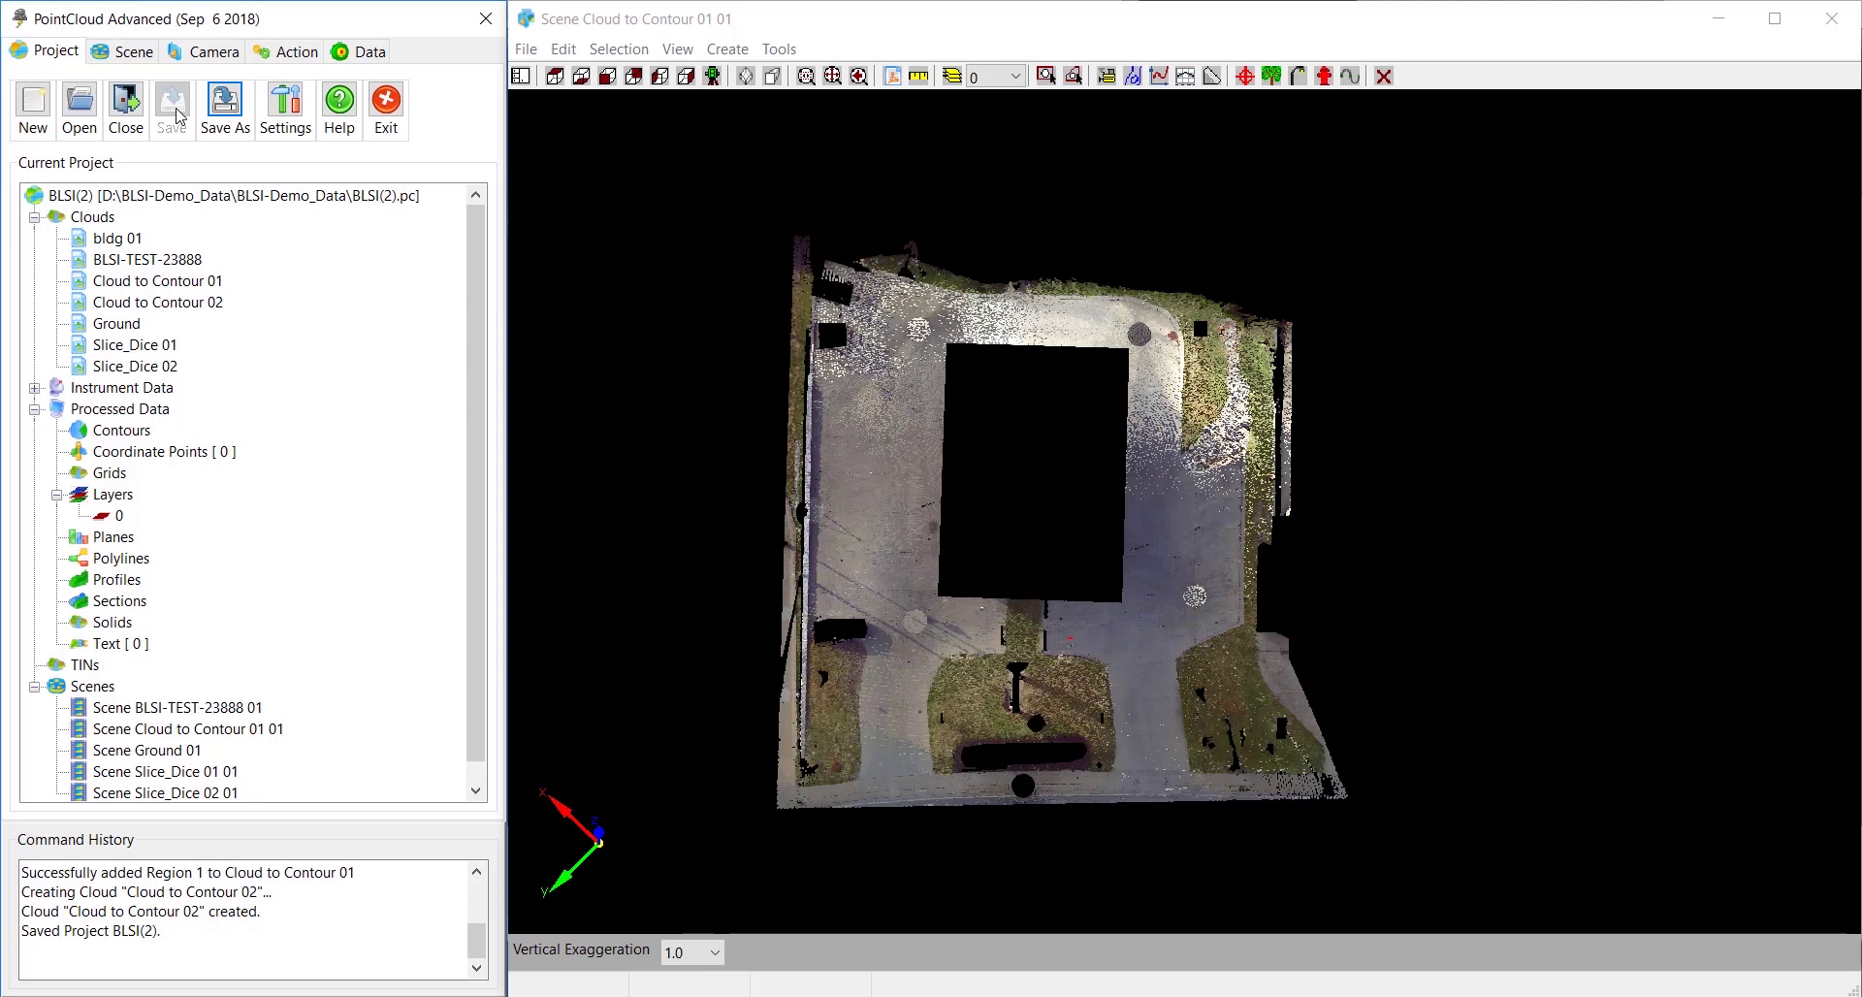
# Step: Close the Cloud to Contour 01 scene and view Cloud to Contour 02 in new scene 'Scene Cloud to Contour 02 01'
pyautogui.click(1829, 21)
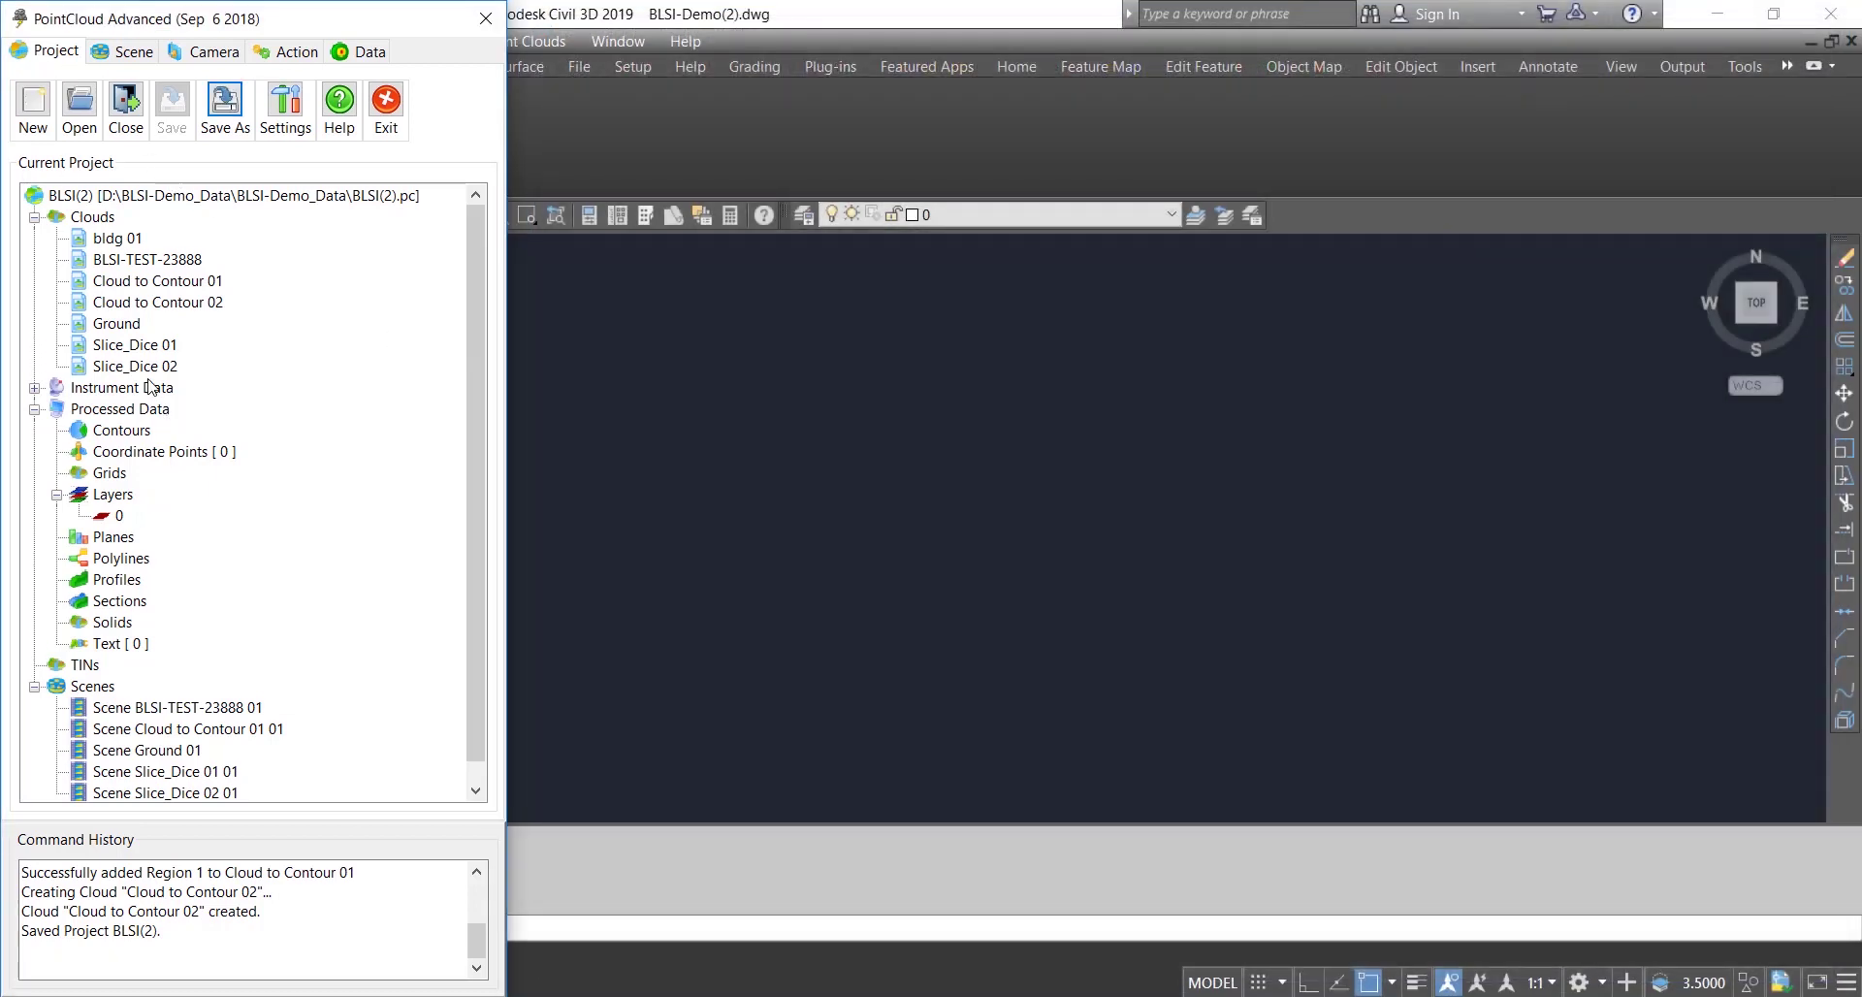
pyautogui.rightClick(144, 309)
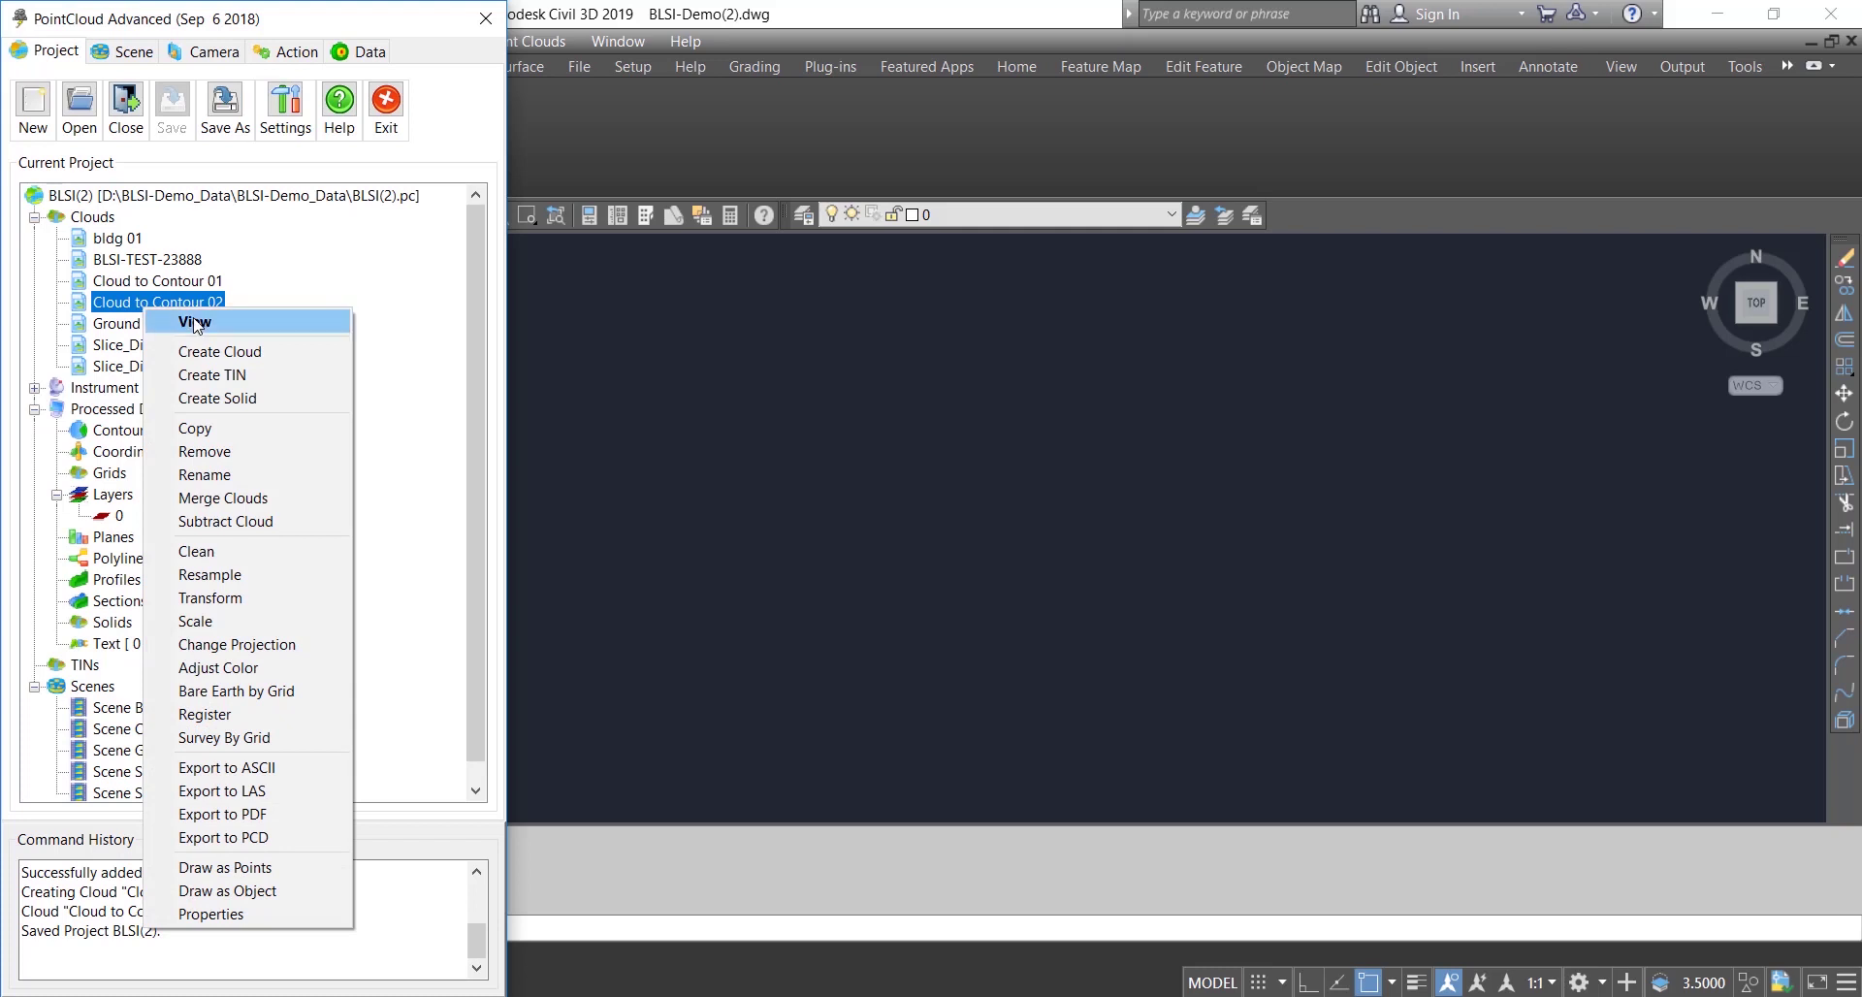
pyautogui.click(197, 323)
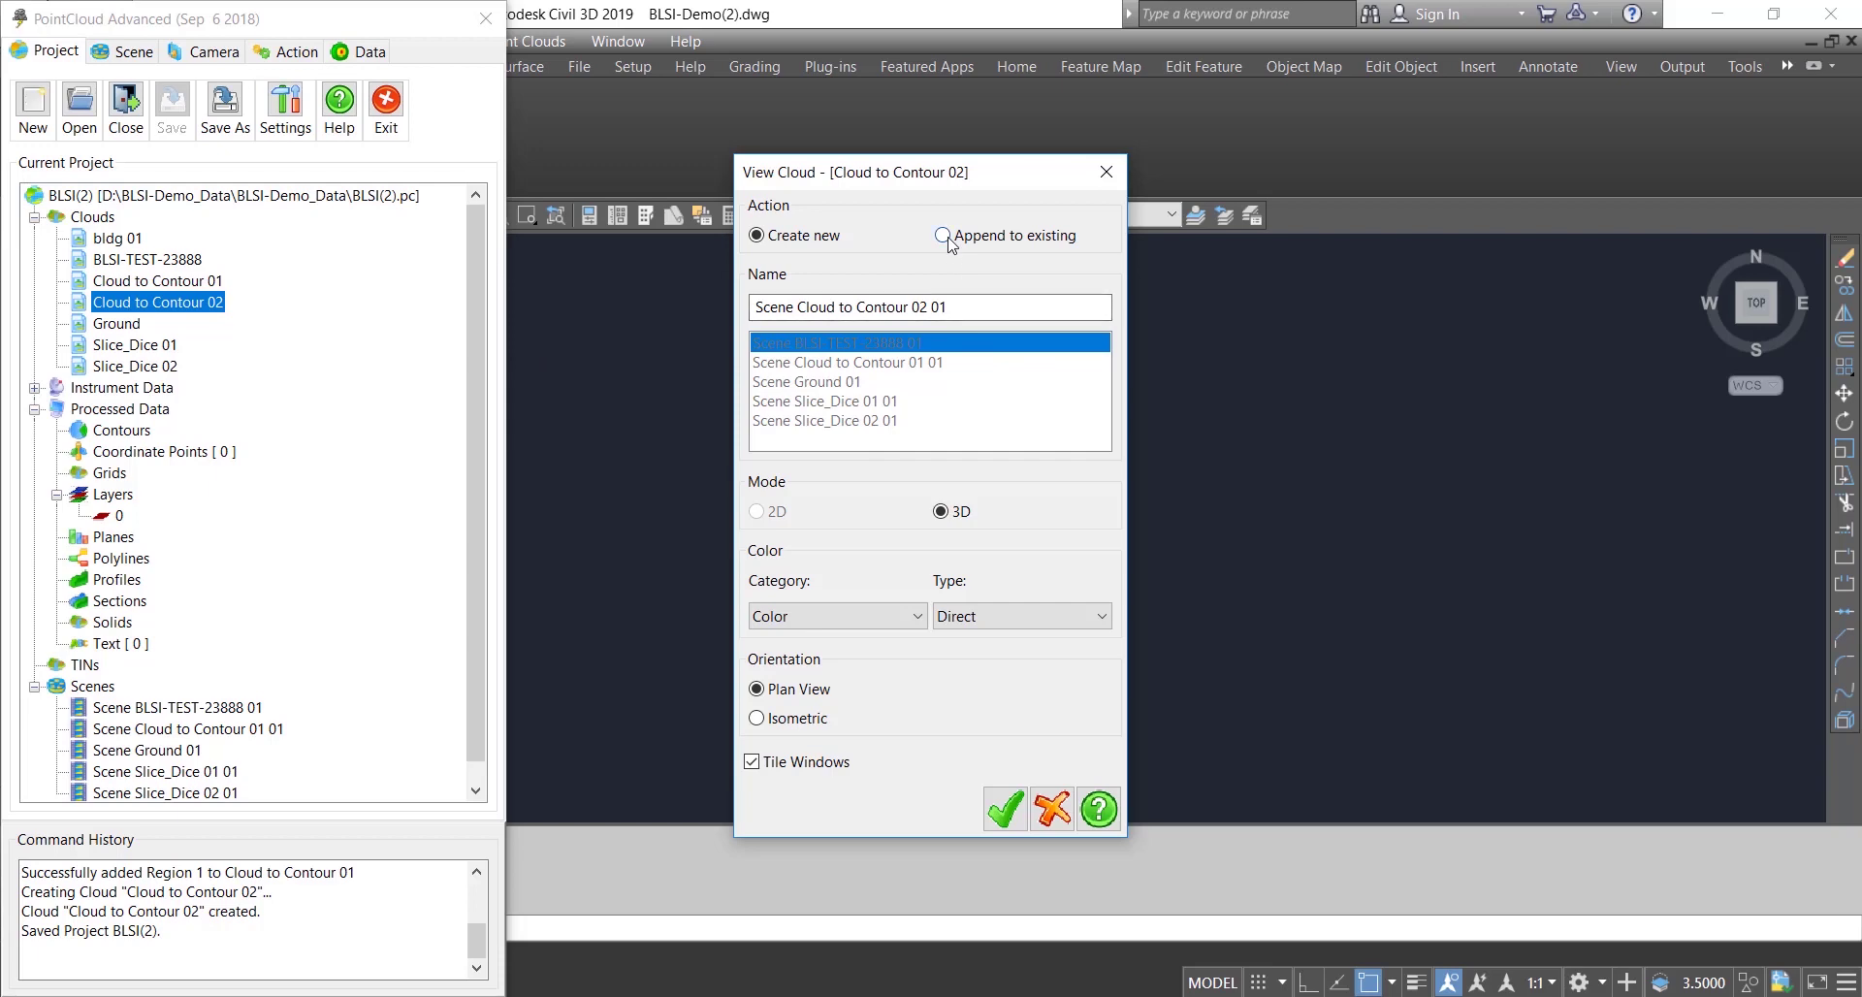
pyautogui.click(1009, 819)
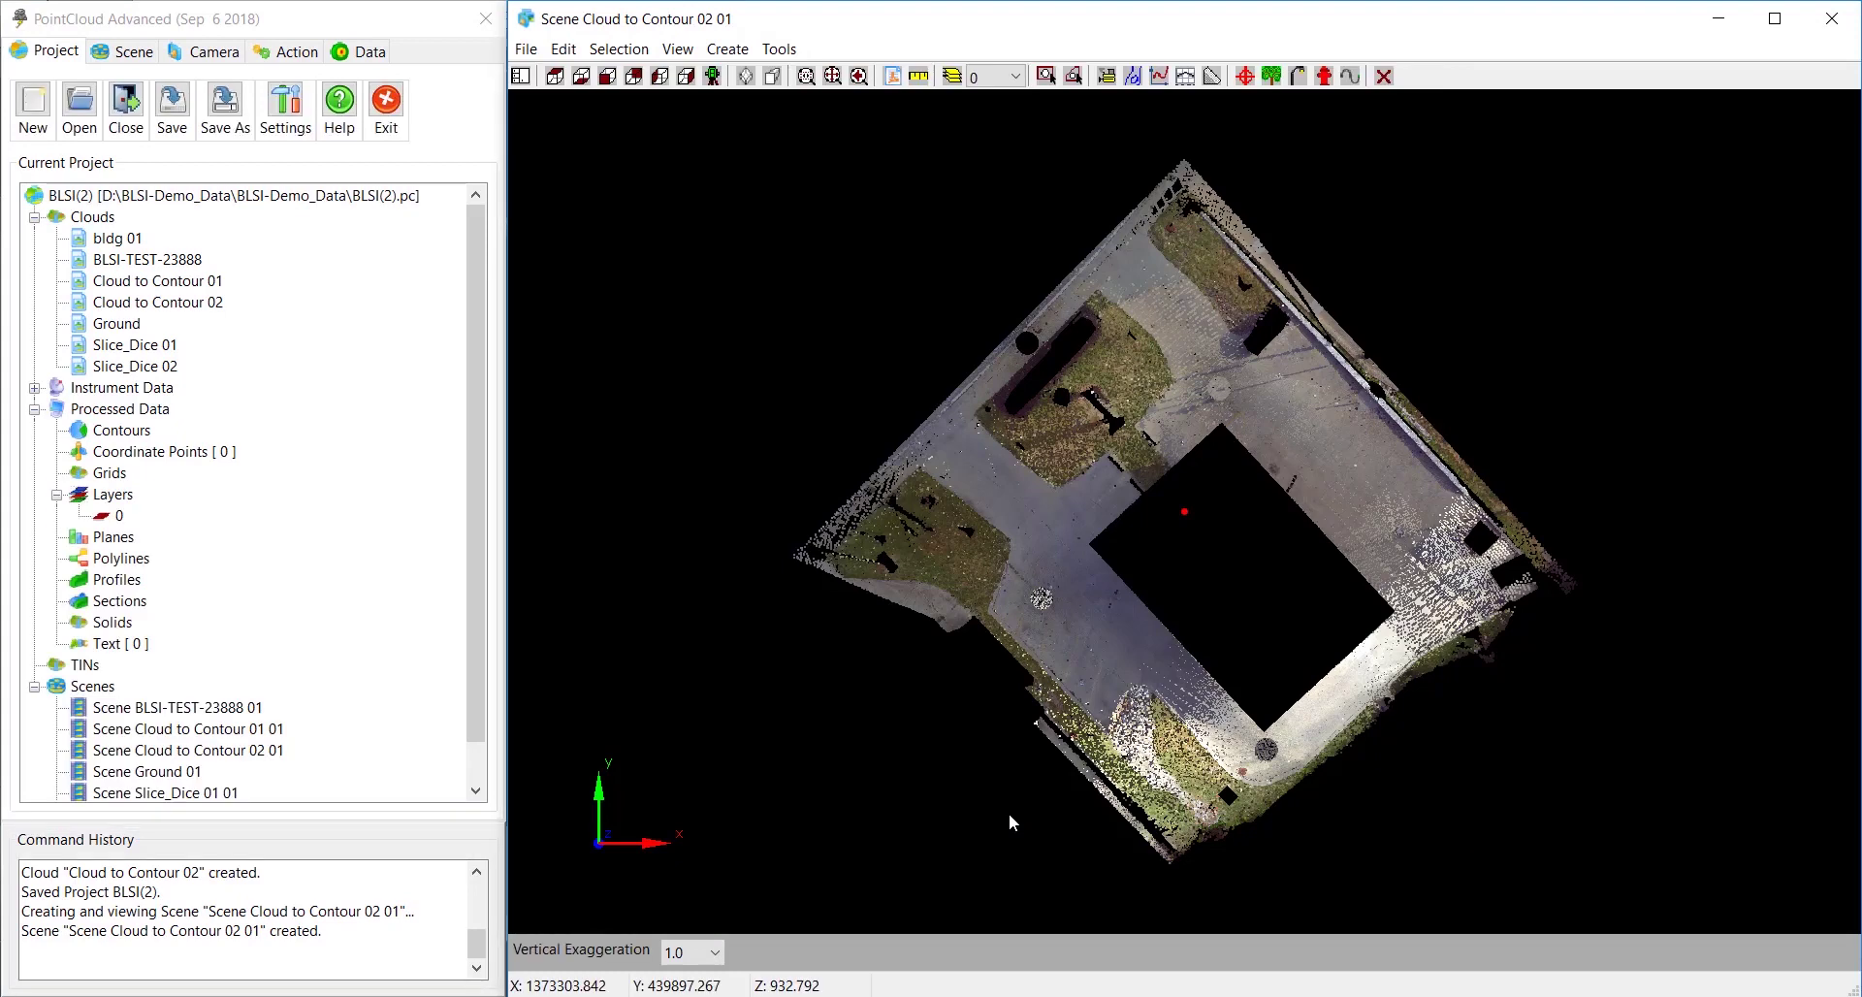
# Step: Run Survey By Grid with cell size 5, point-within 0.125 and Lowest, creating 678 points
pyautogui.click(283, 56)
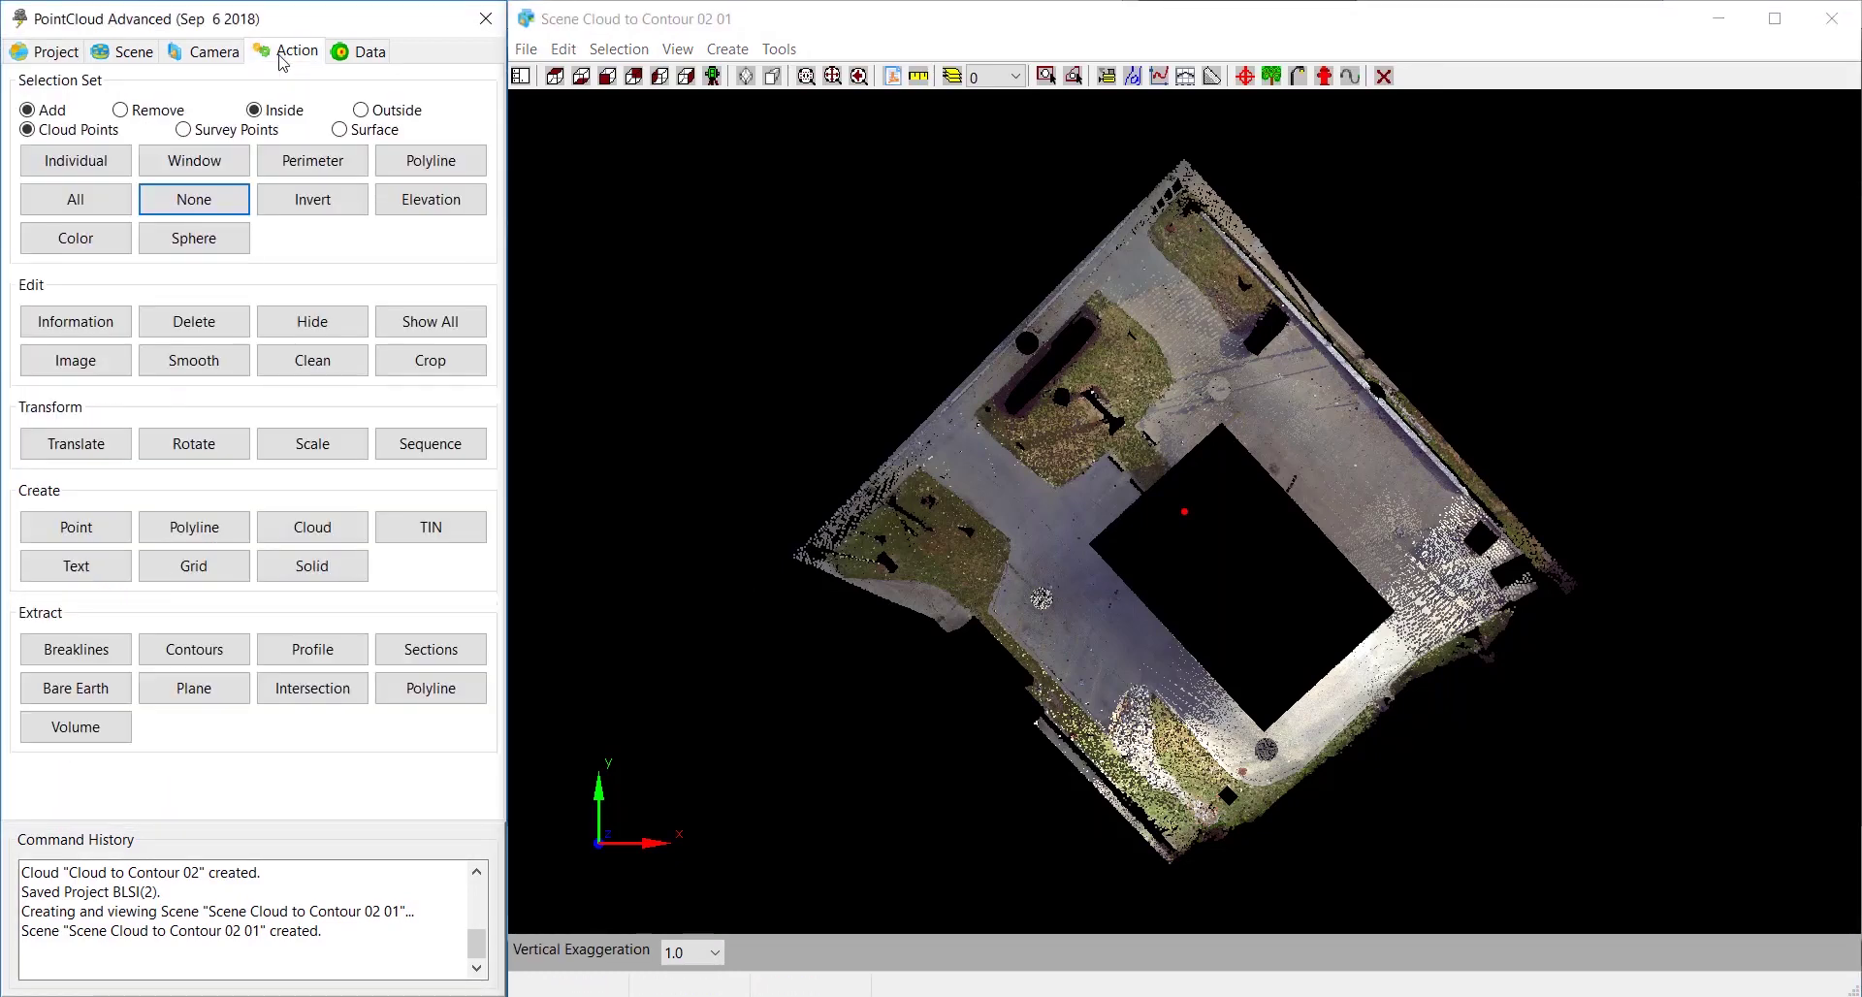
pyautogui.click(100, 531)
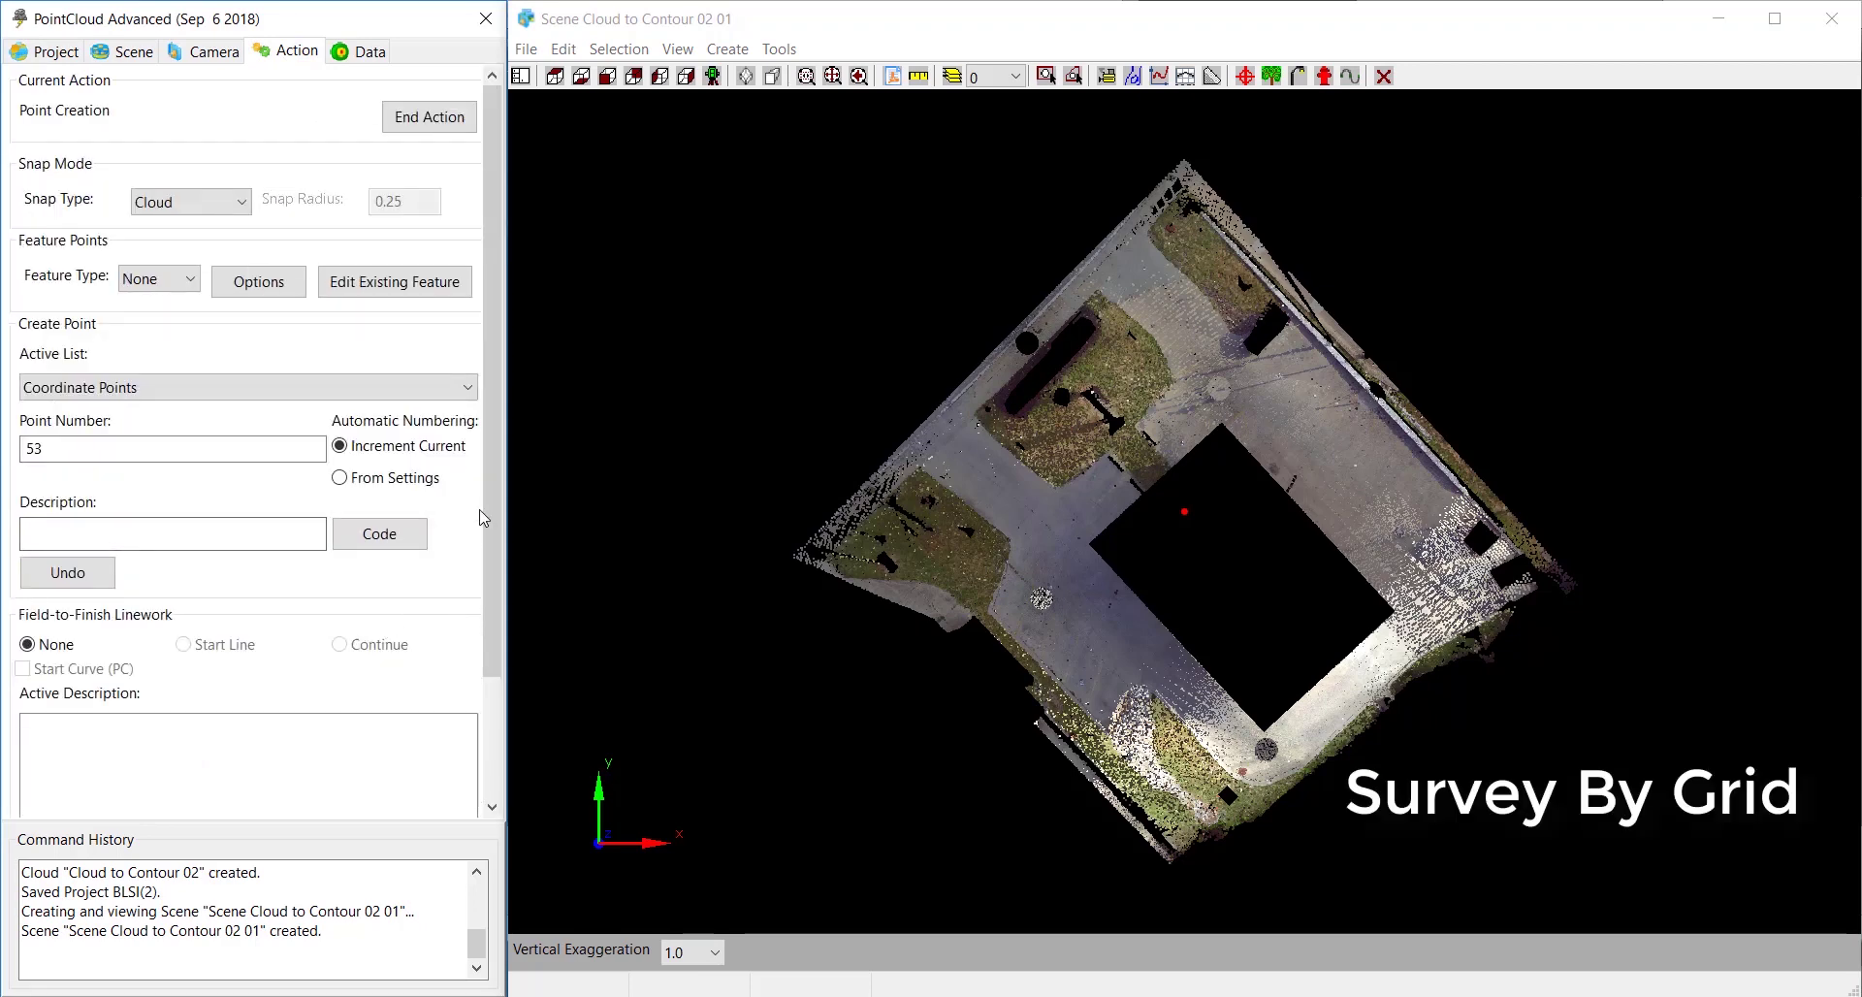
pyautogui.scroll(-3, 487, 514)
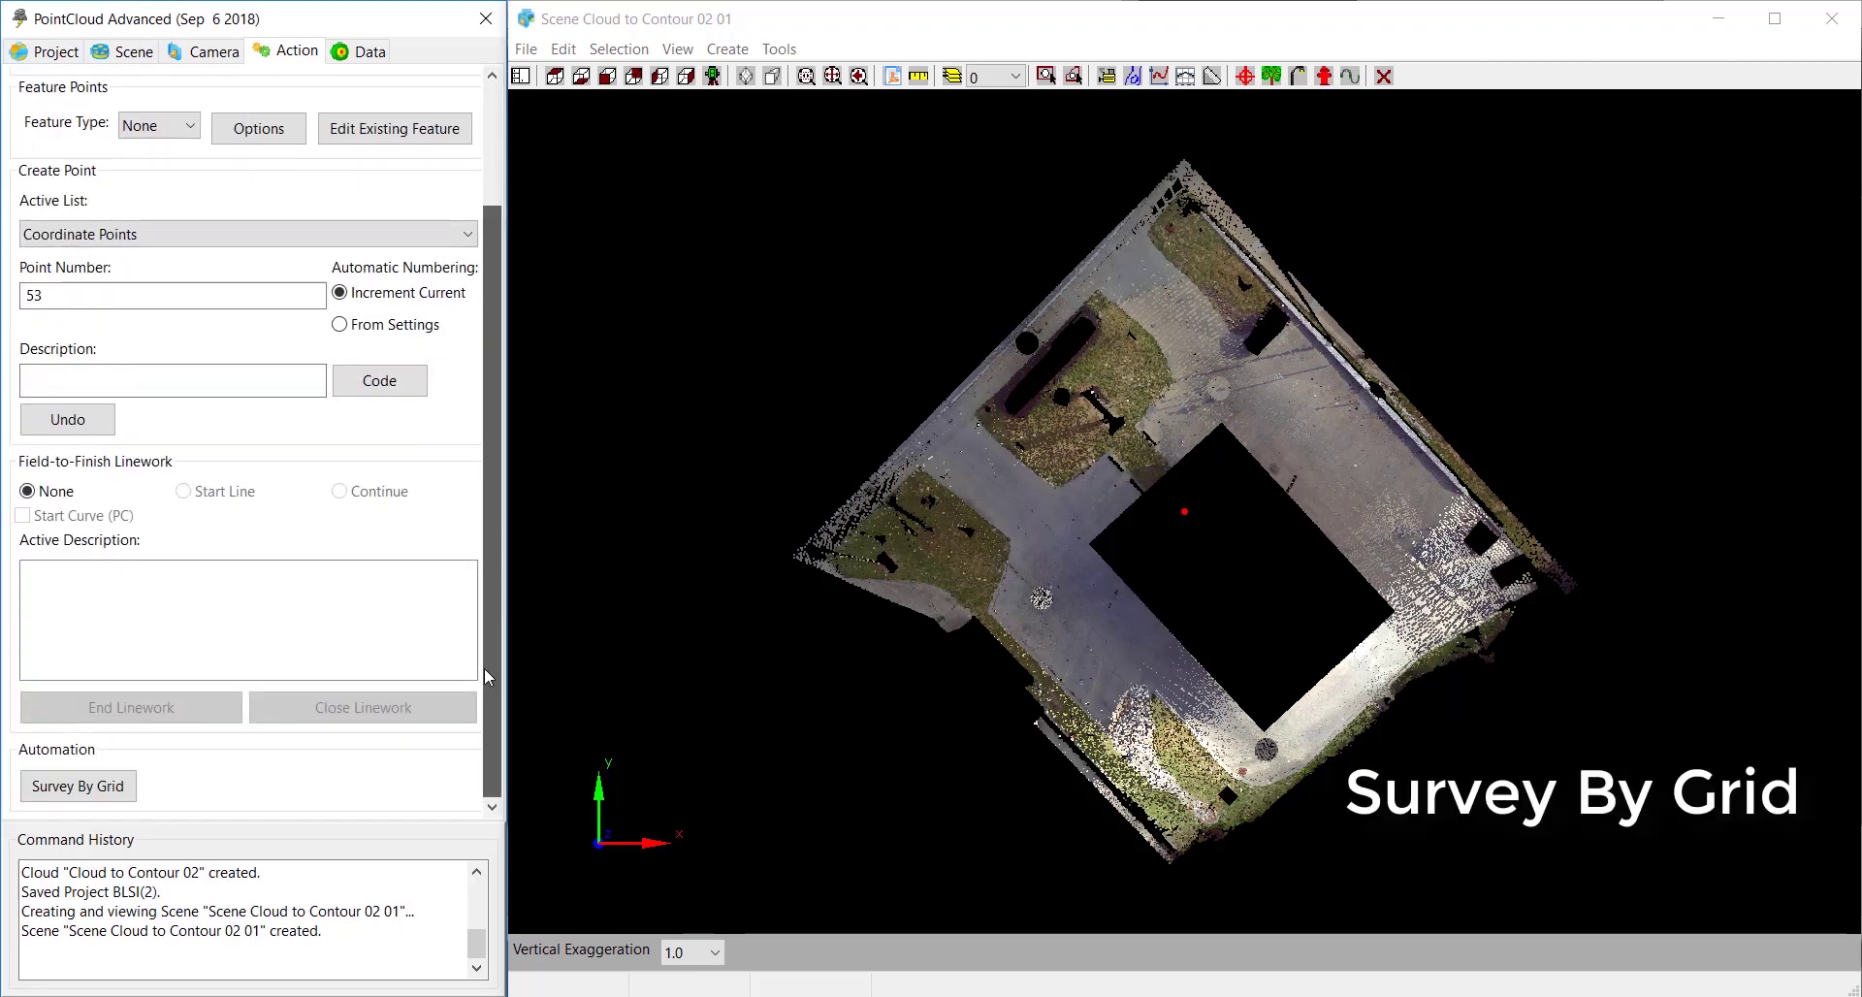
pyautogui.click(75, 786)
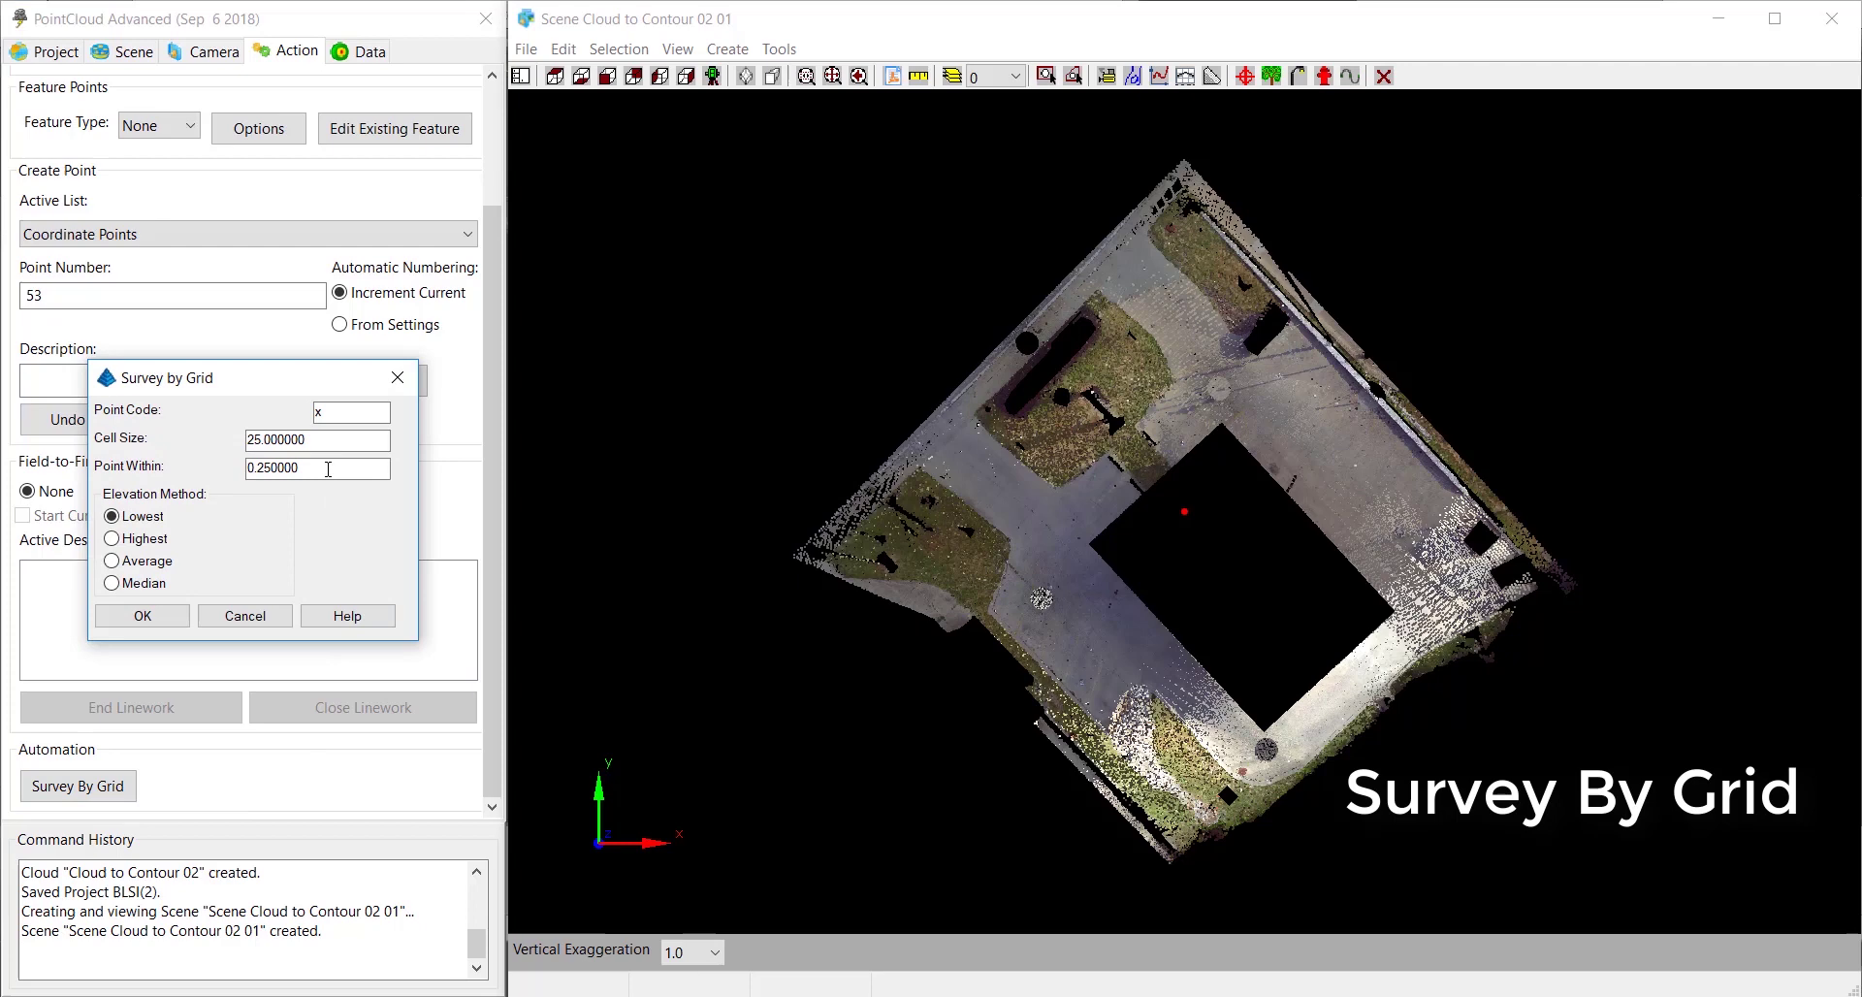
pyautogui.moveTo(326, 449); pyautogui.dragTo(264, 442)
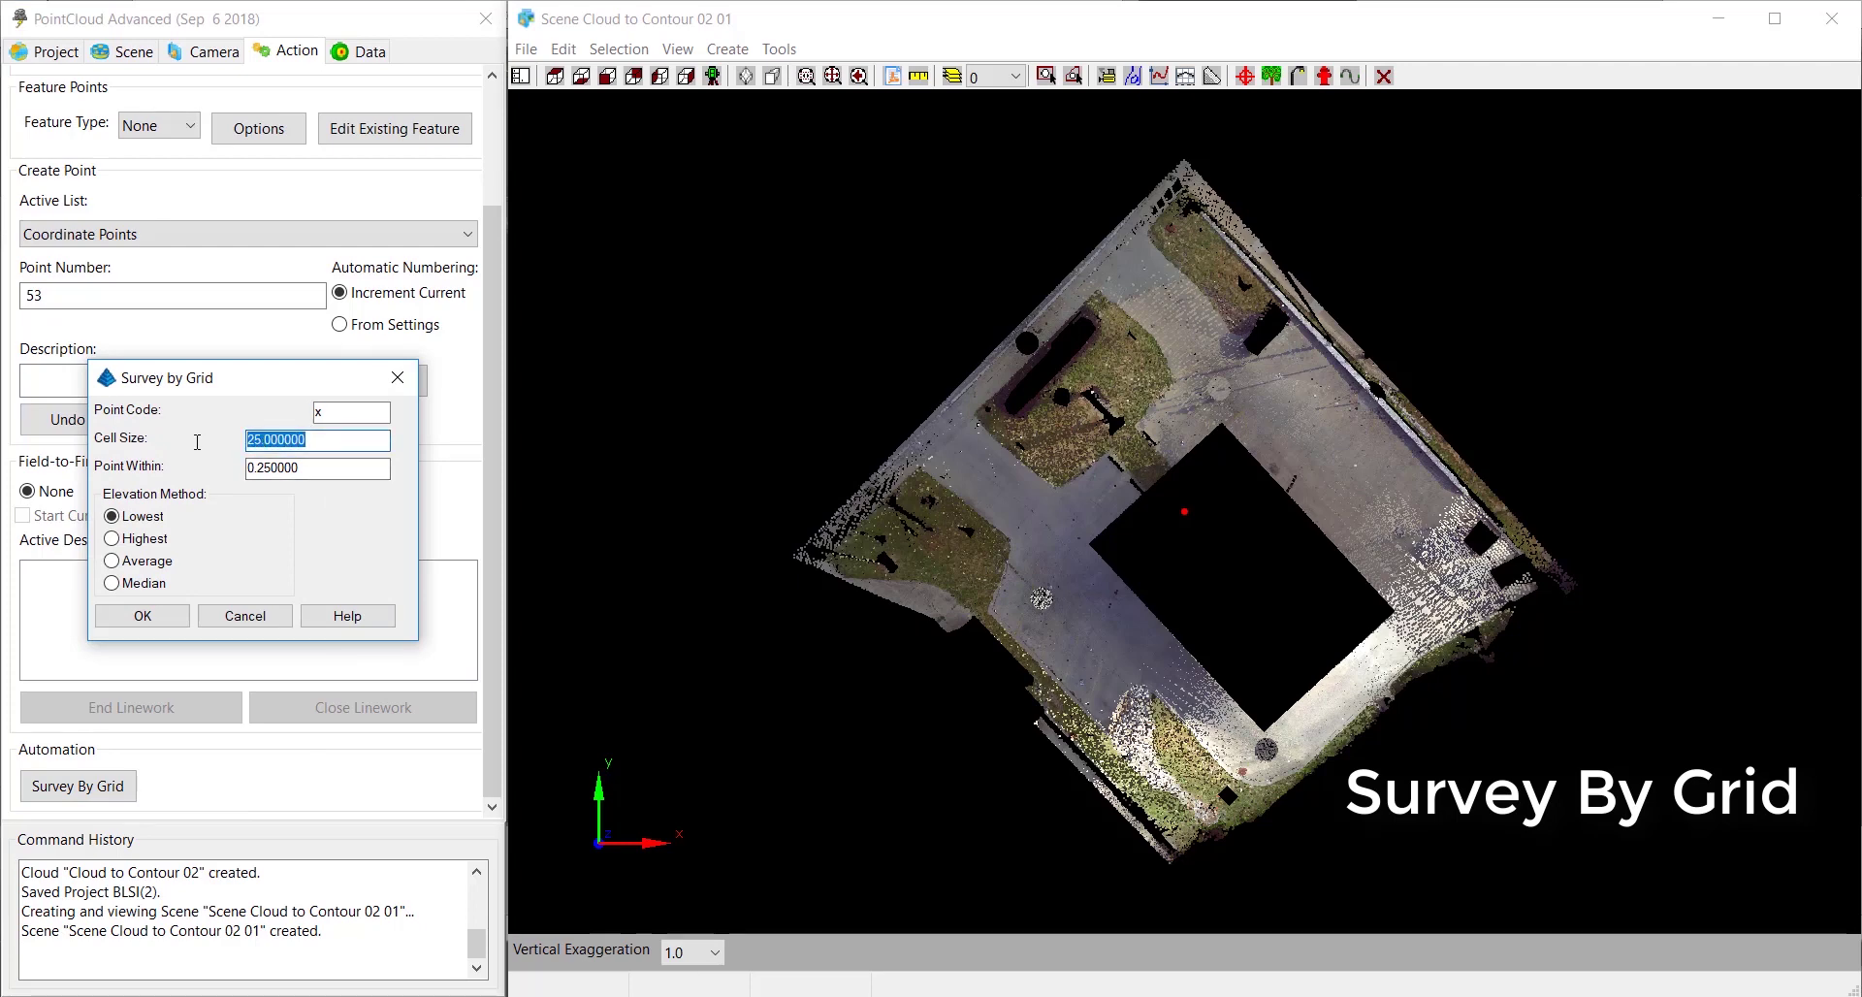
pyautogui.write('5')
pyautogui.press('Tab')
pyautogui.click(254, 469)
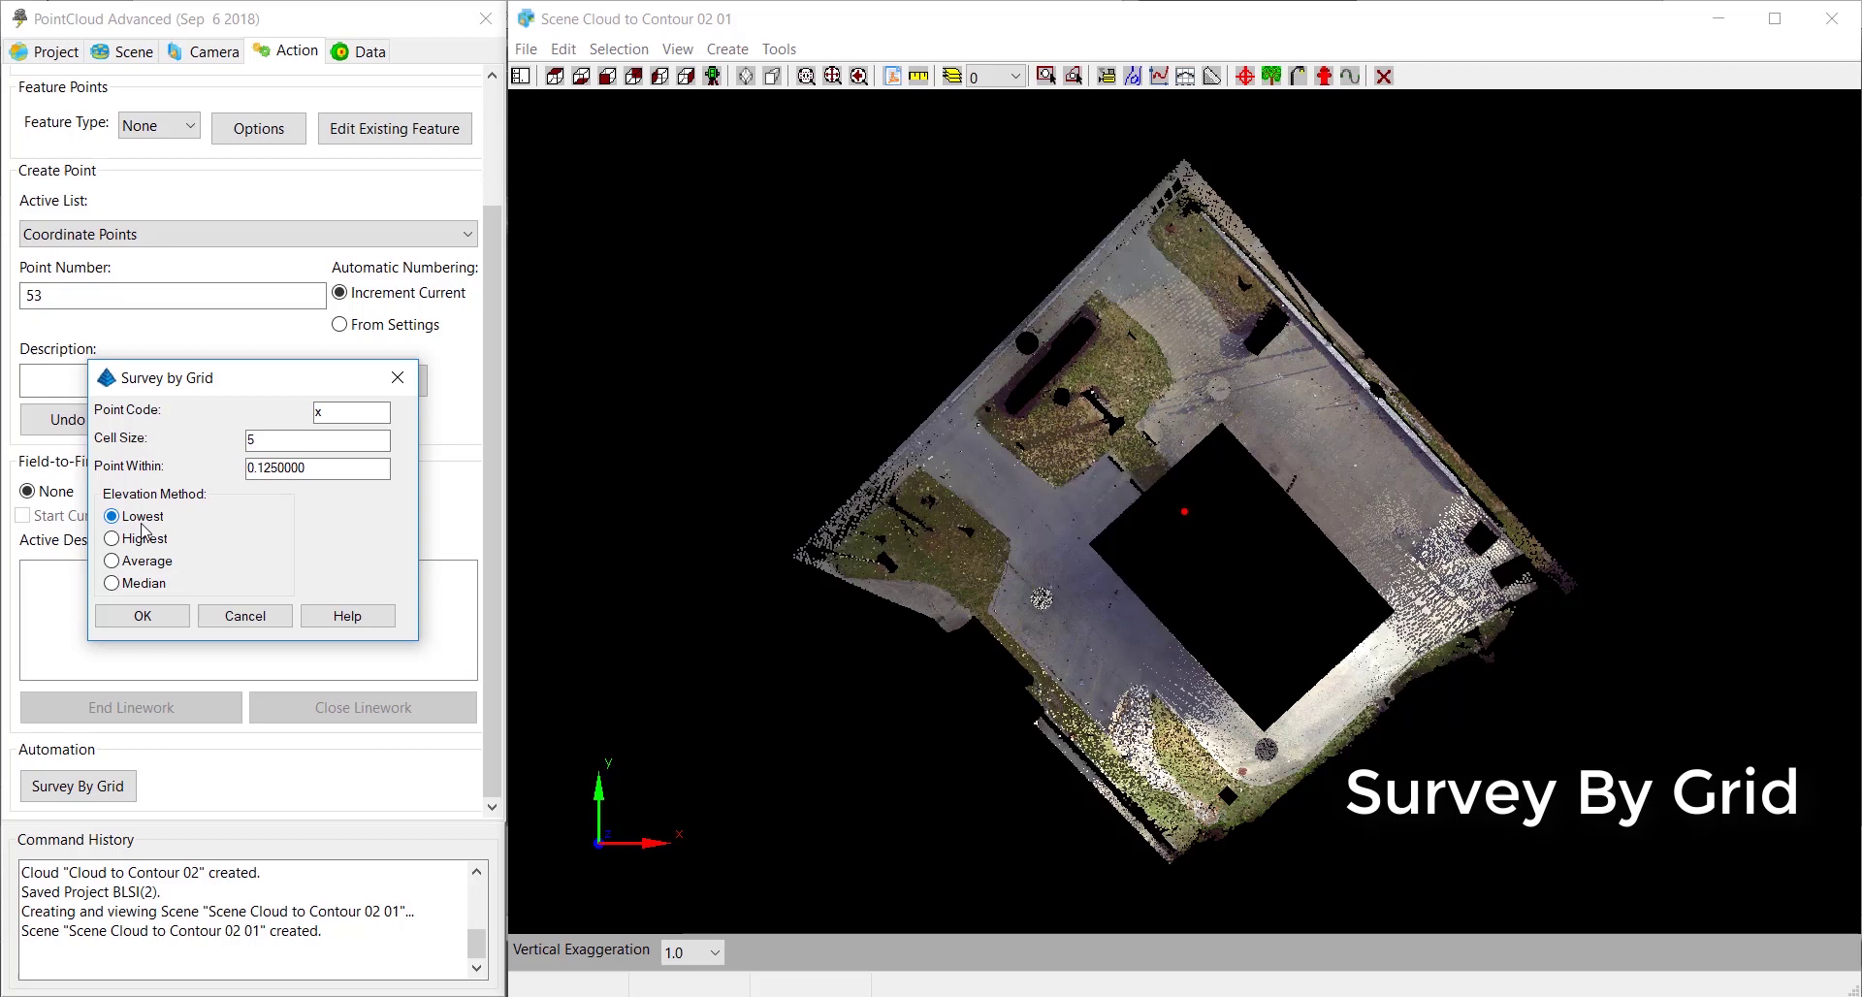
pyautogui.click(261, 472)
pyautogui.click(338, 411)
pyautogui.click(143, 617)
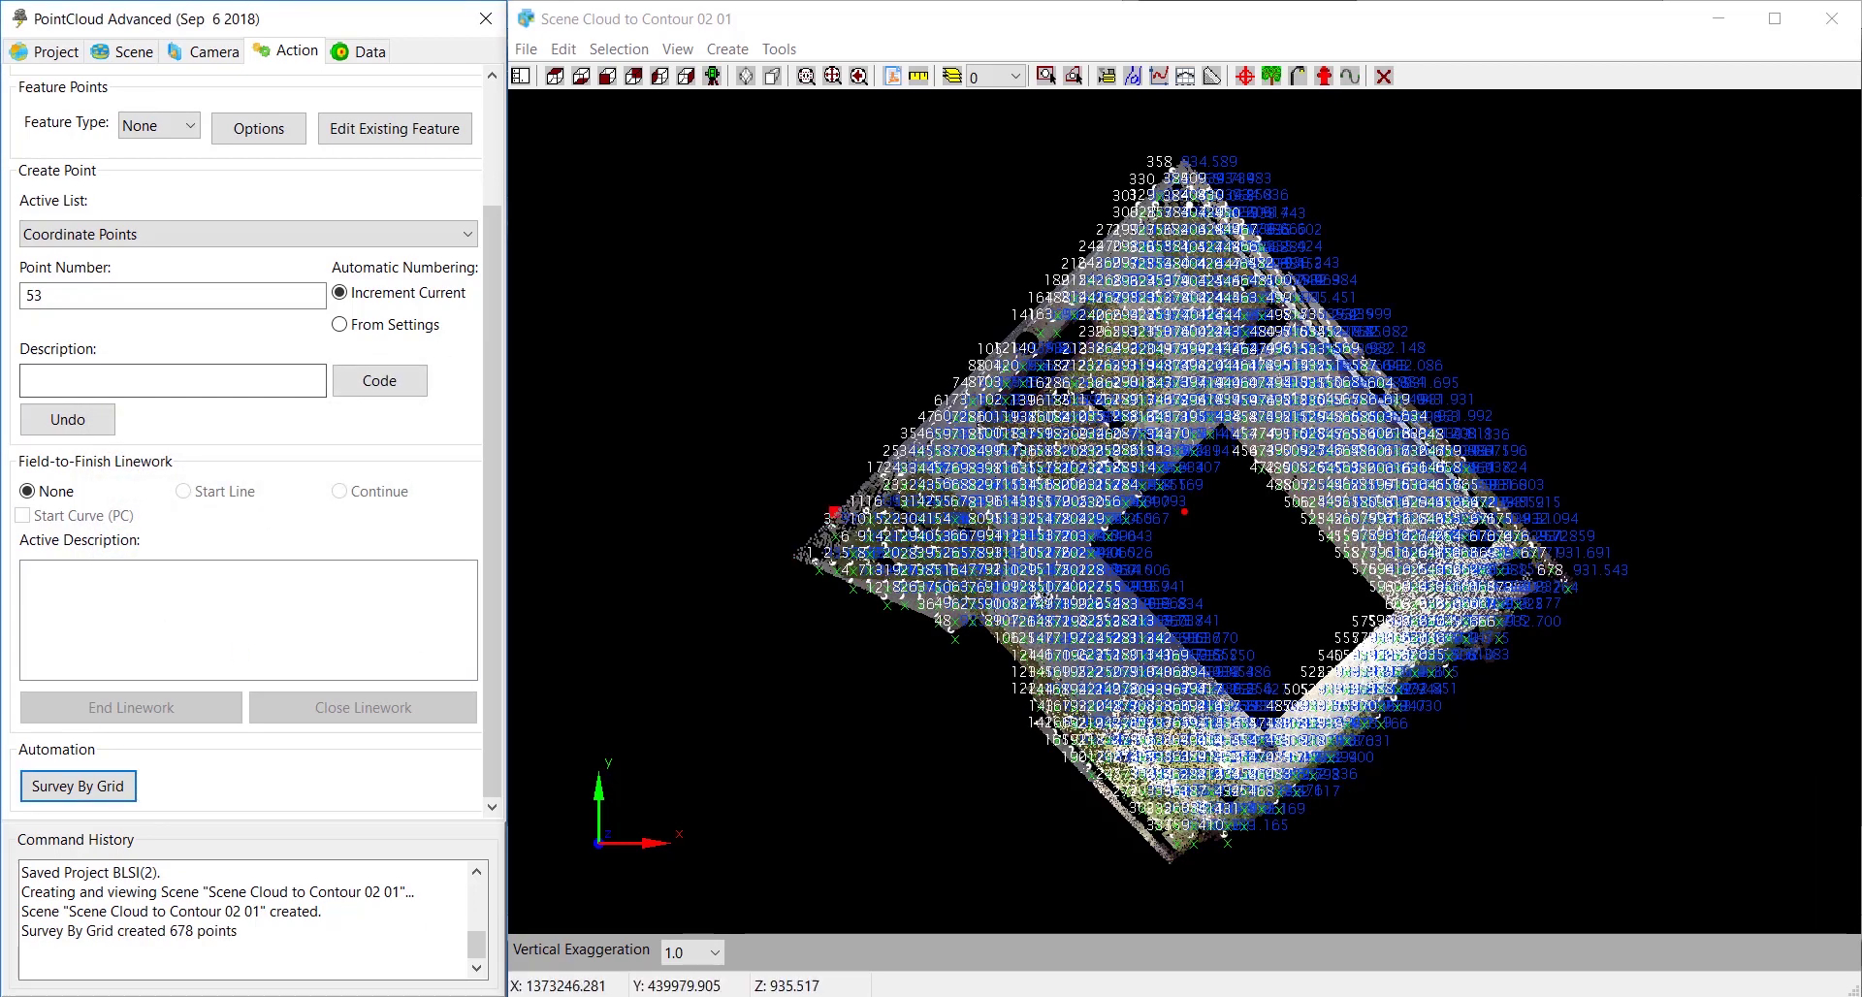
pyautogui.scroll(8, 1025, 524)
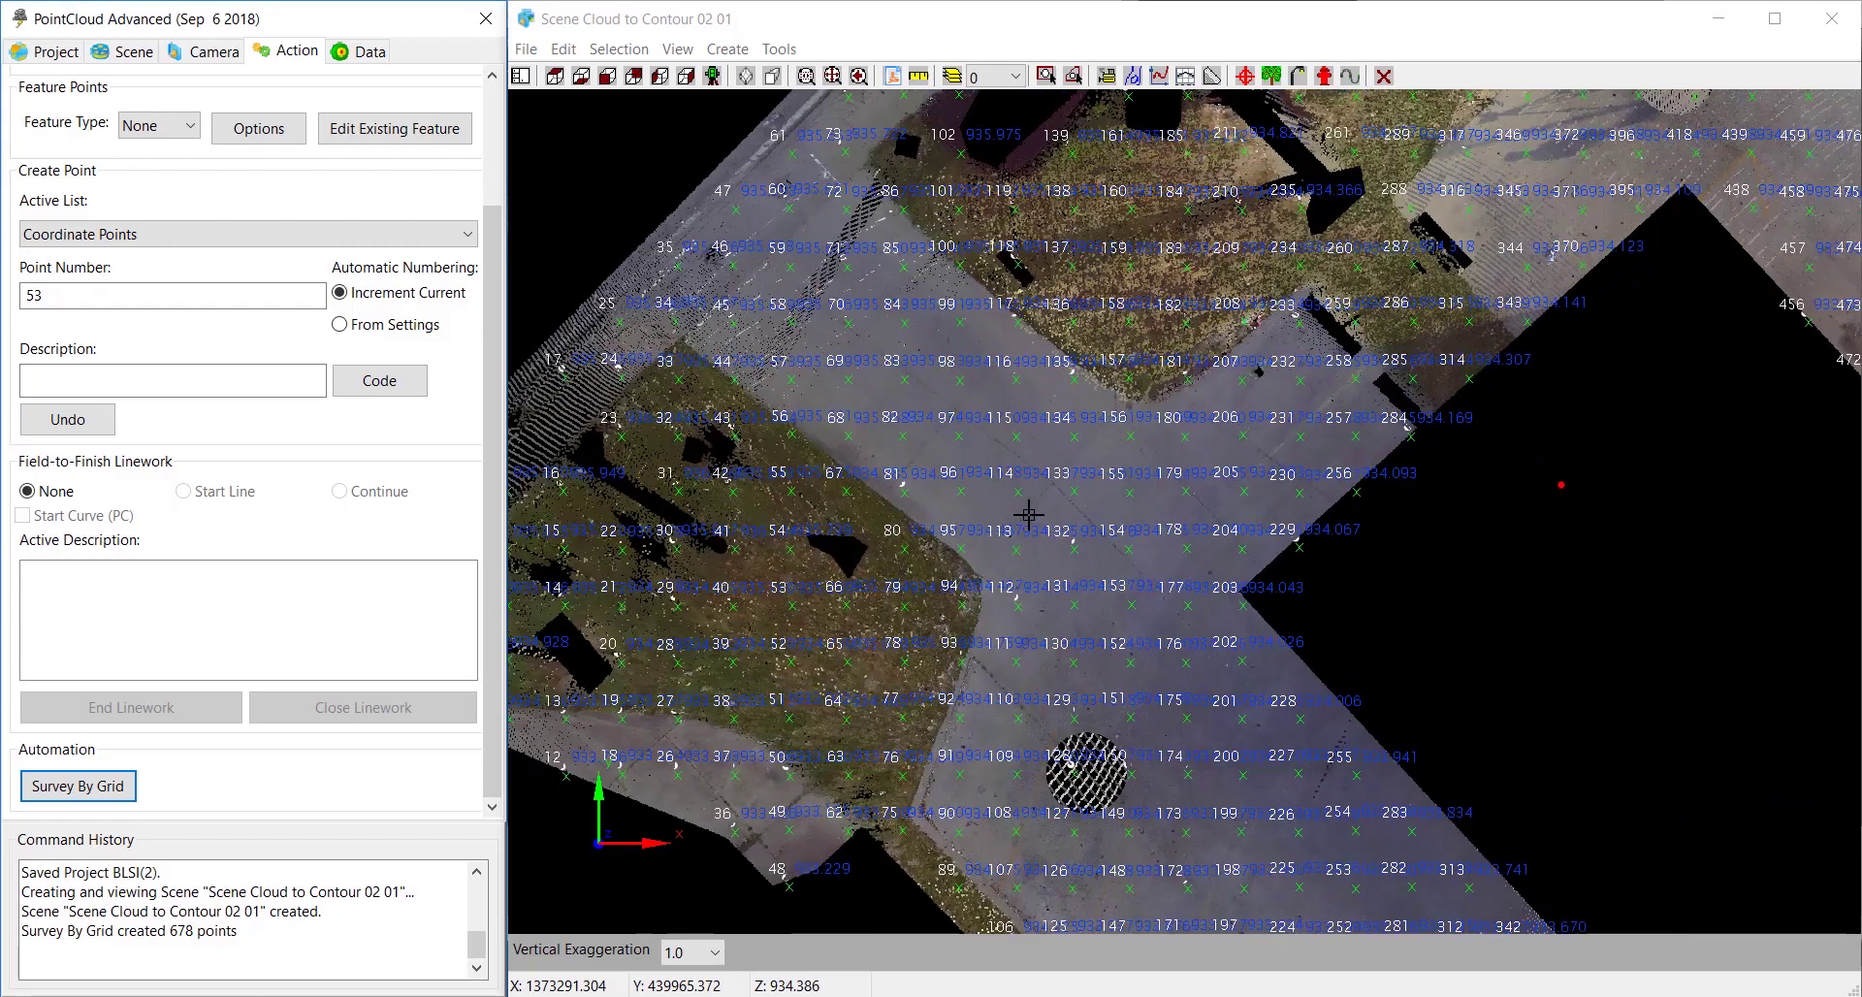
pyautogui.scroll(3, 1036, 516)
pyautogui.scroll(3, 1040, 516)
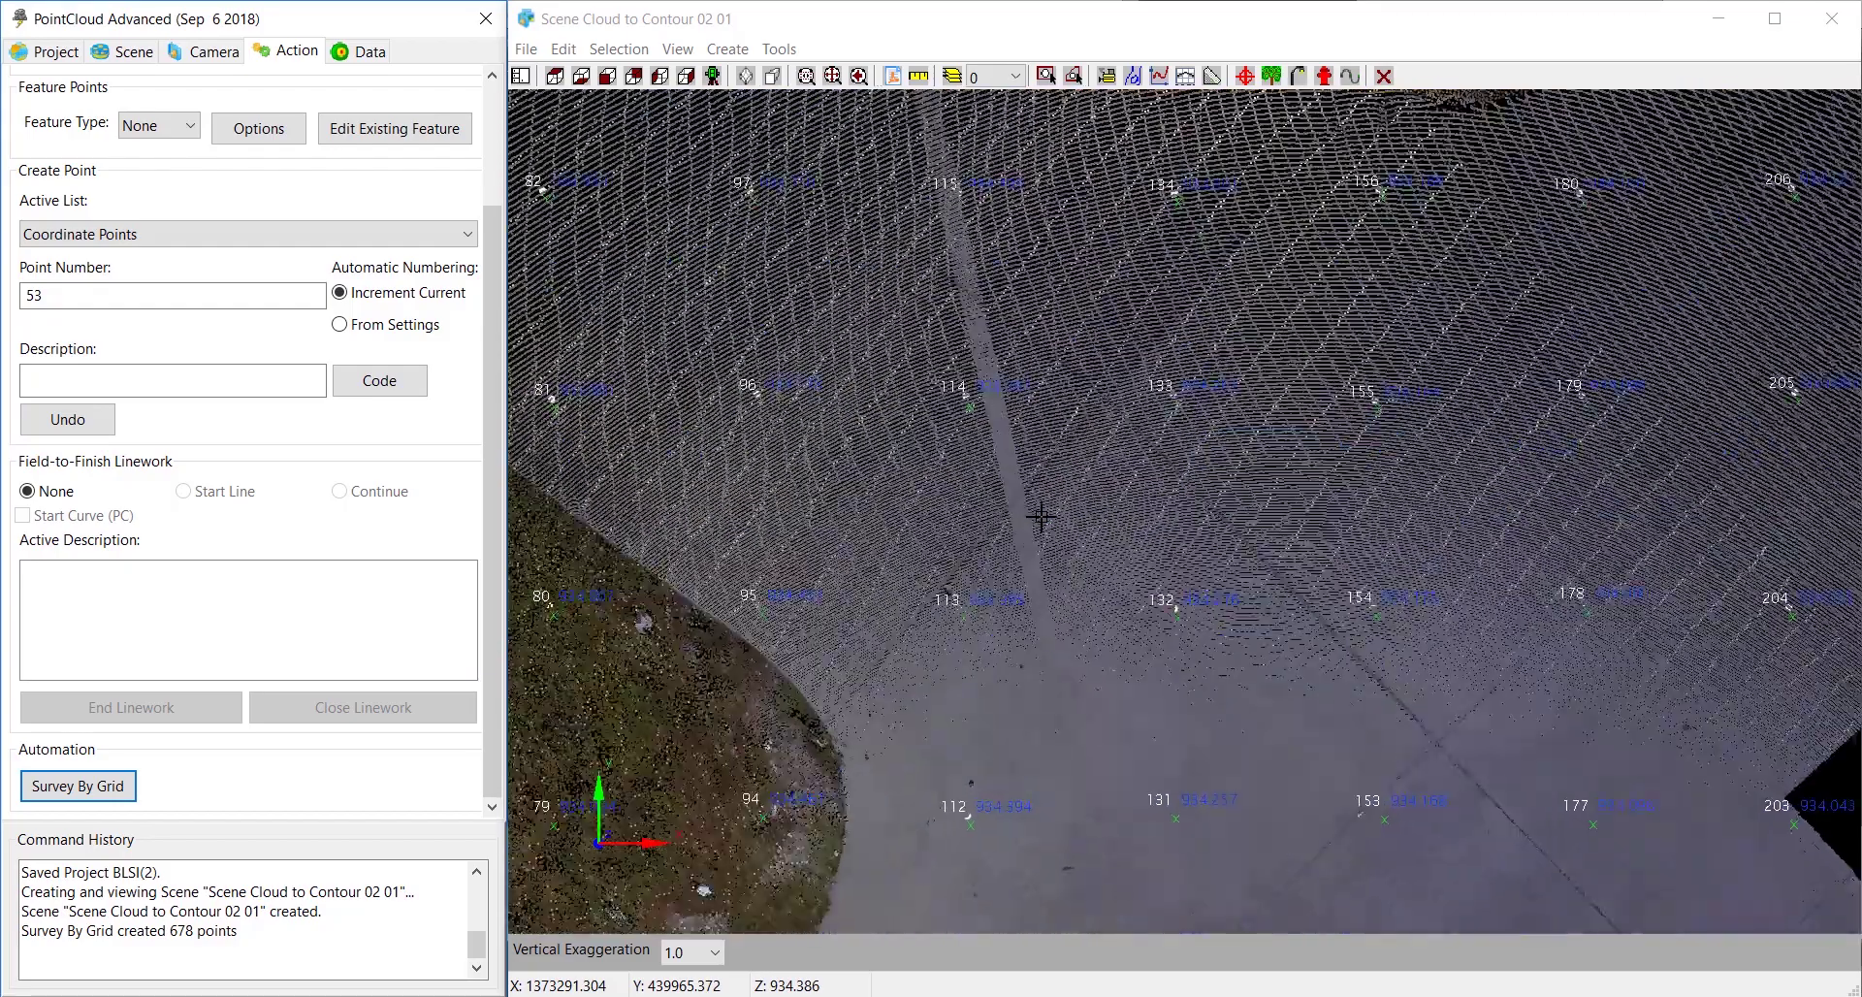
pyautogui.scroll(3, 1151, 590)
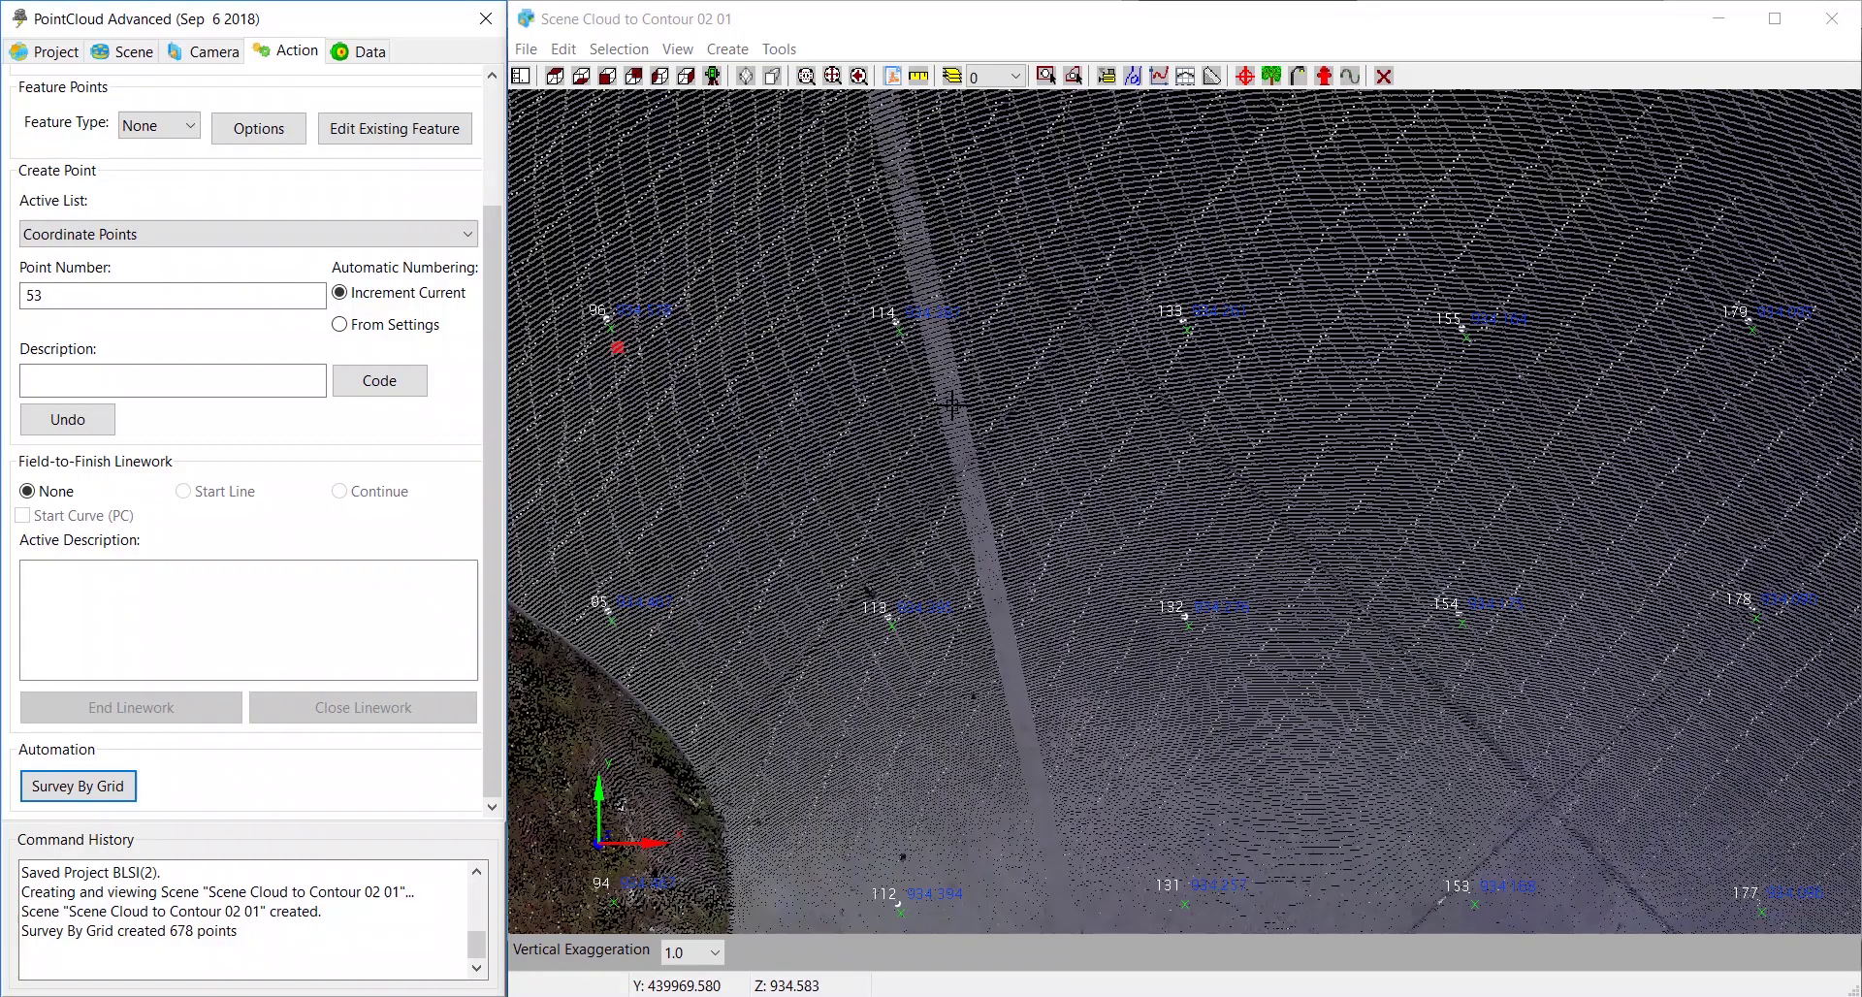
pyautogui.scroll(-2, 1014, 422)
pyautogui.scroll(-1, 1015, 422)
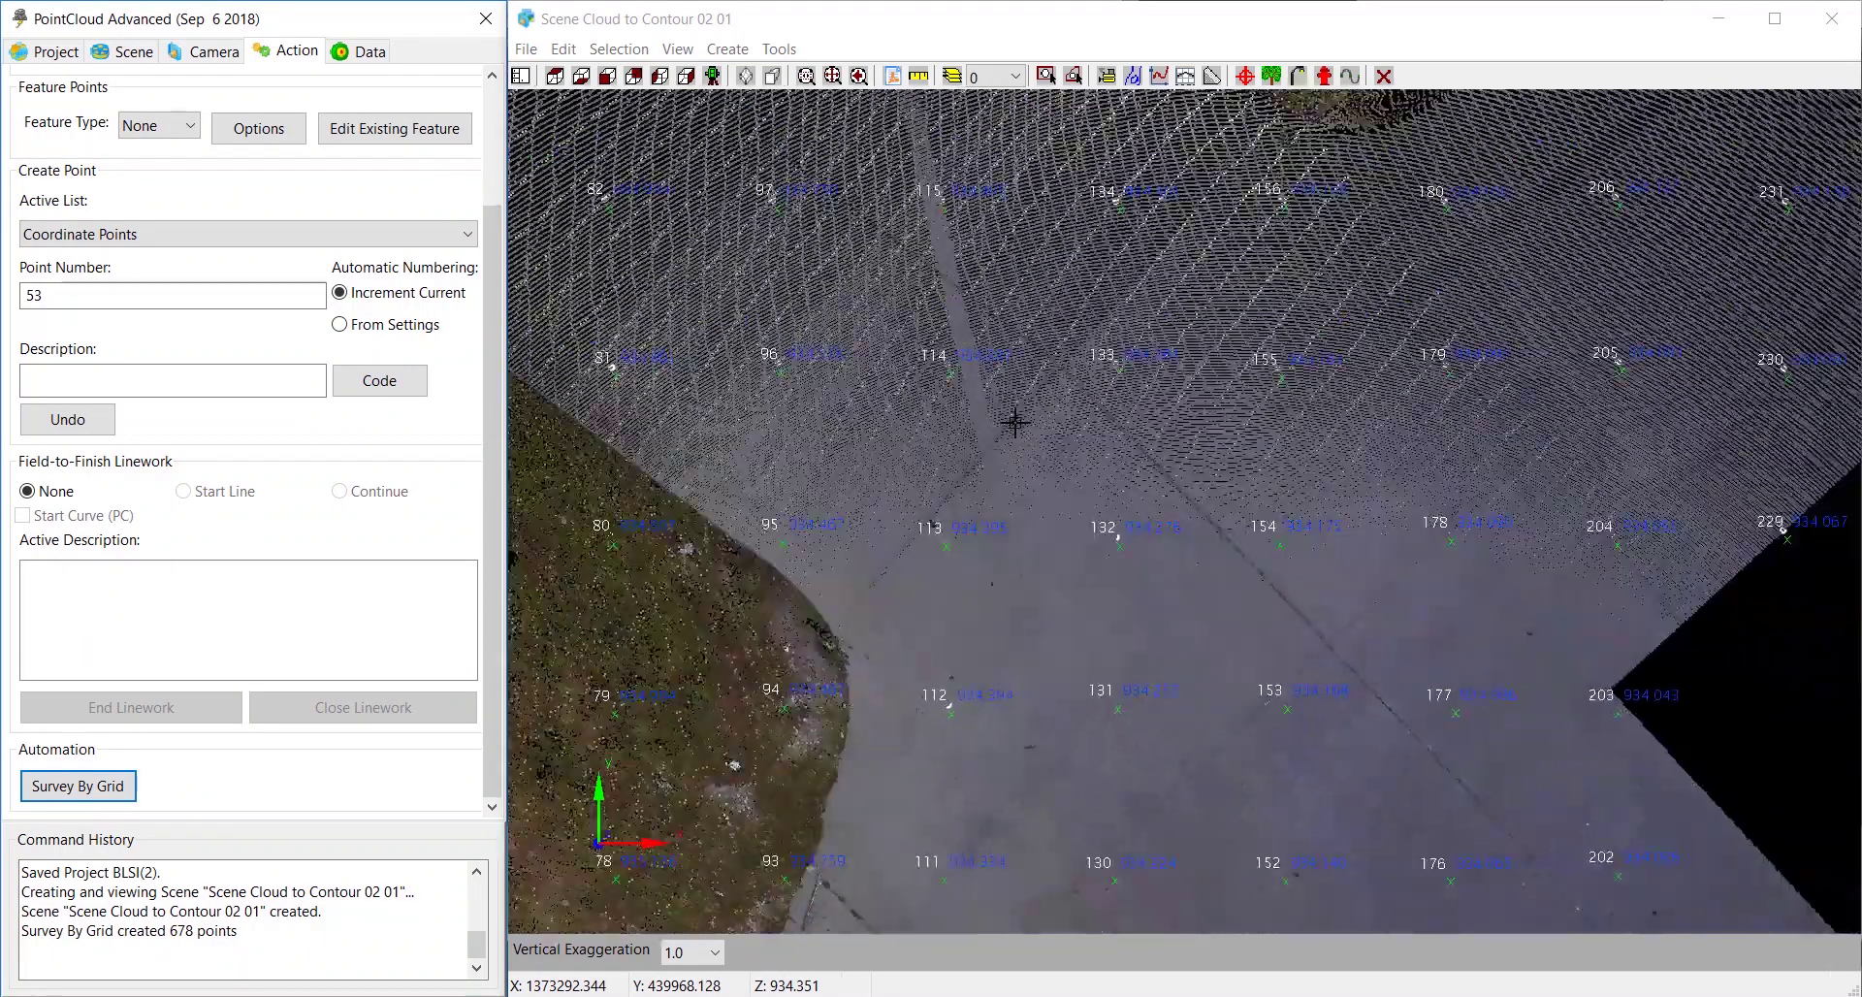
pyautogui.moveTo(642, 712); pyautogui.dragTo(1136, 438, button='middle')
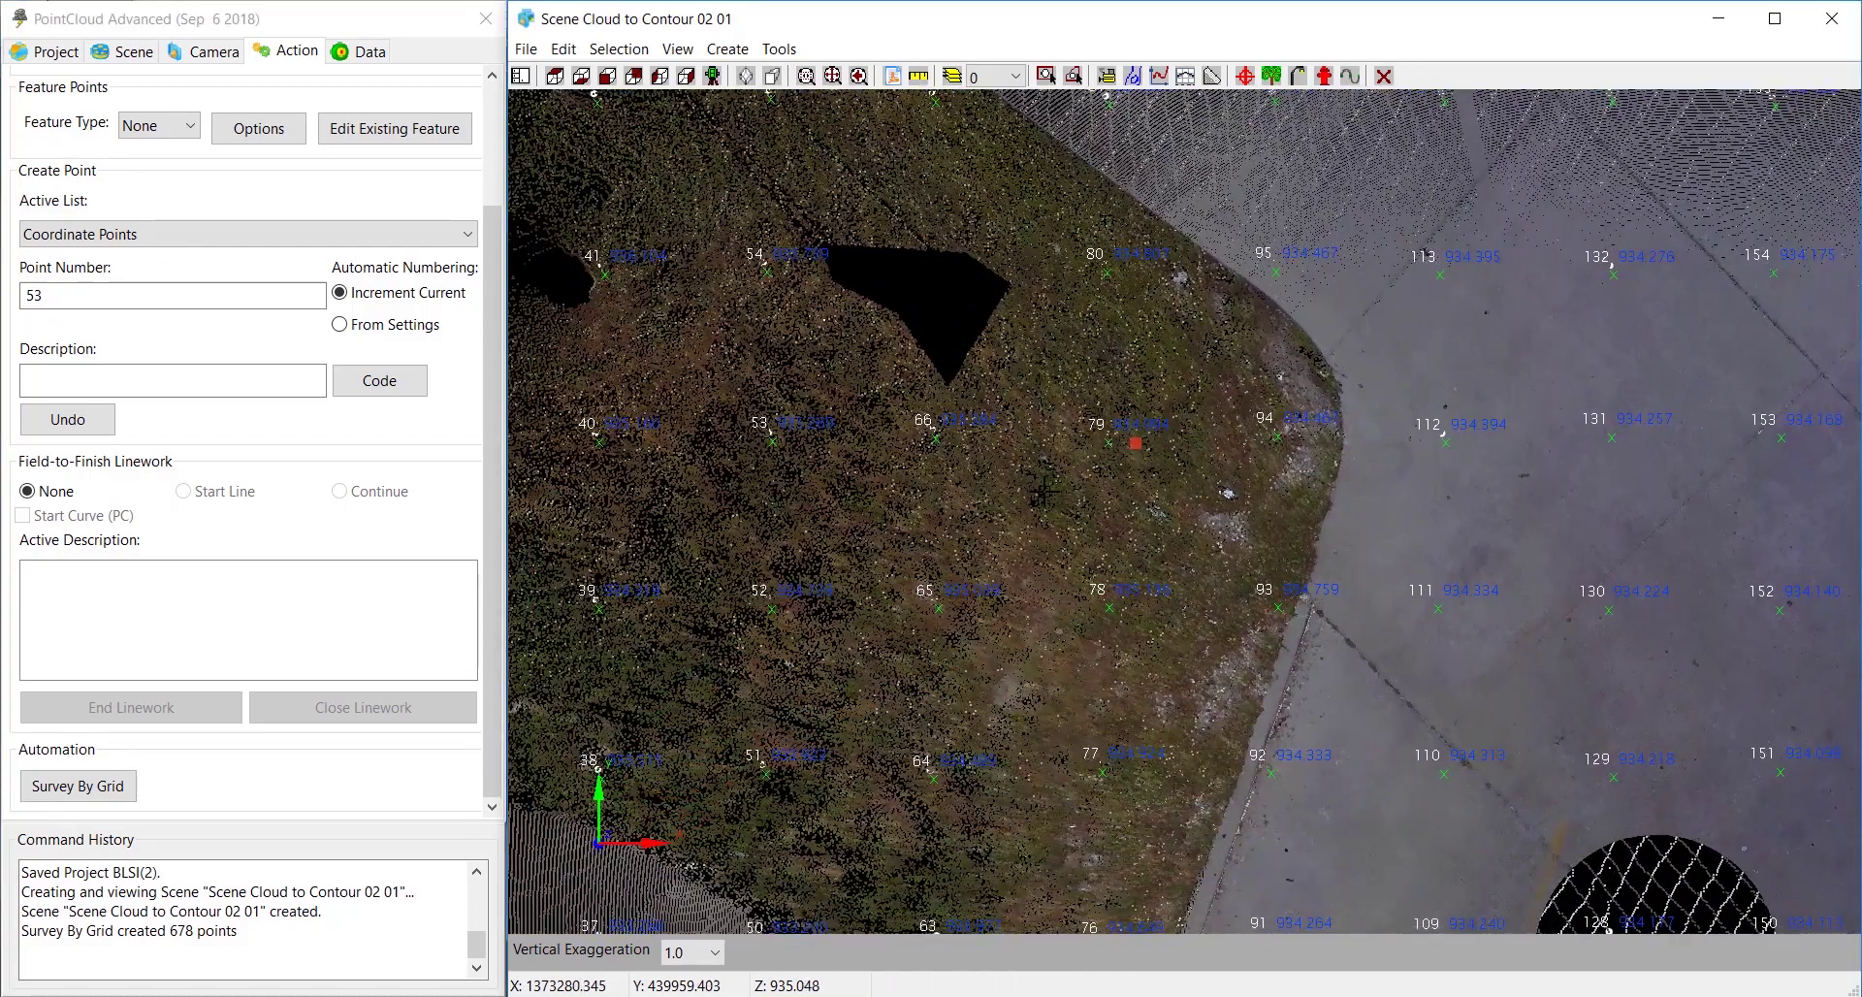
pyautogui.scroll(-2, 797, 564)
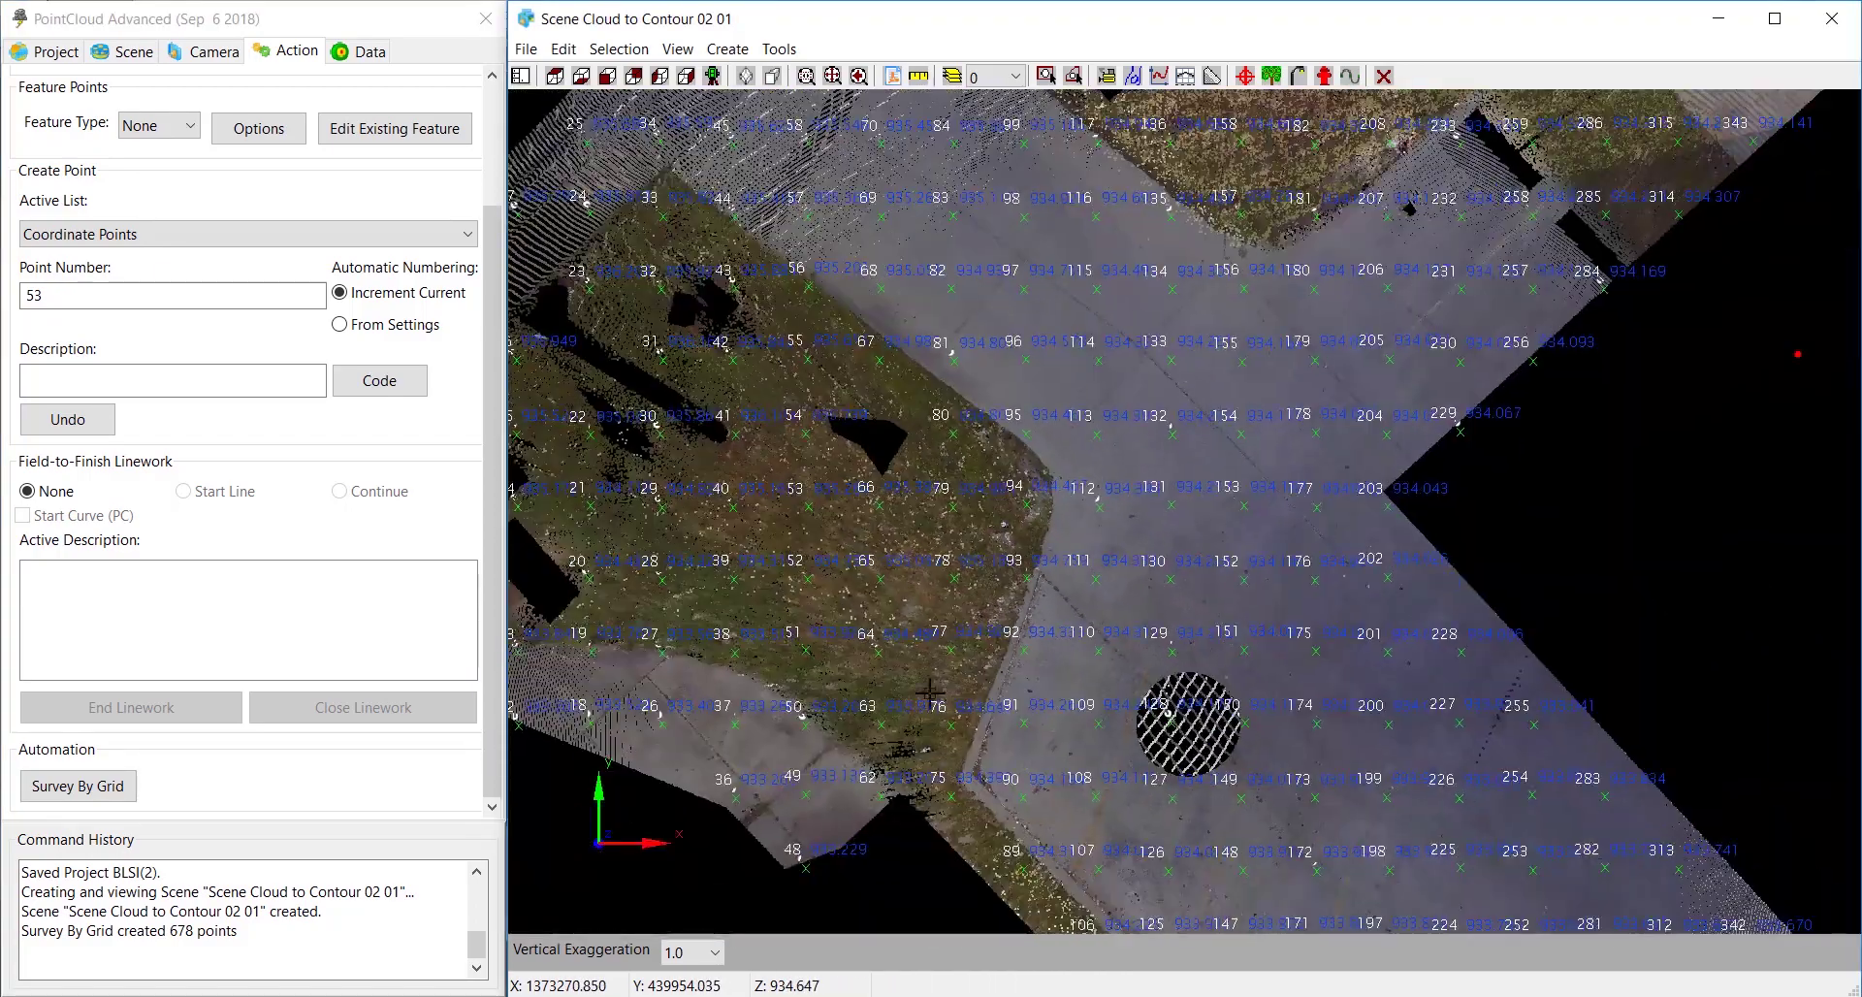
pyautogui.moveTo(1042, 805); pyautogui.dragTo(952, 482, button='middle')
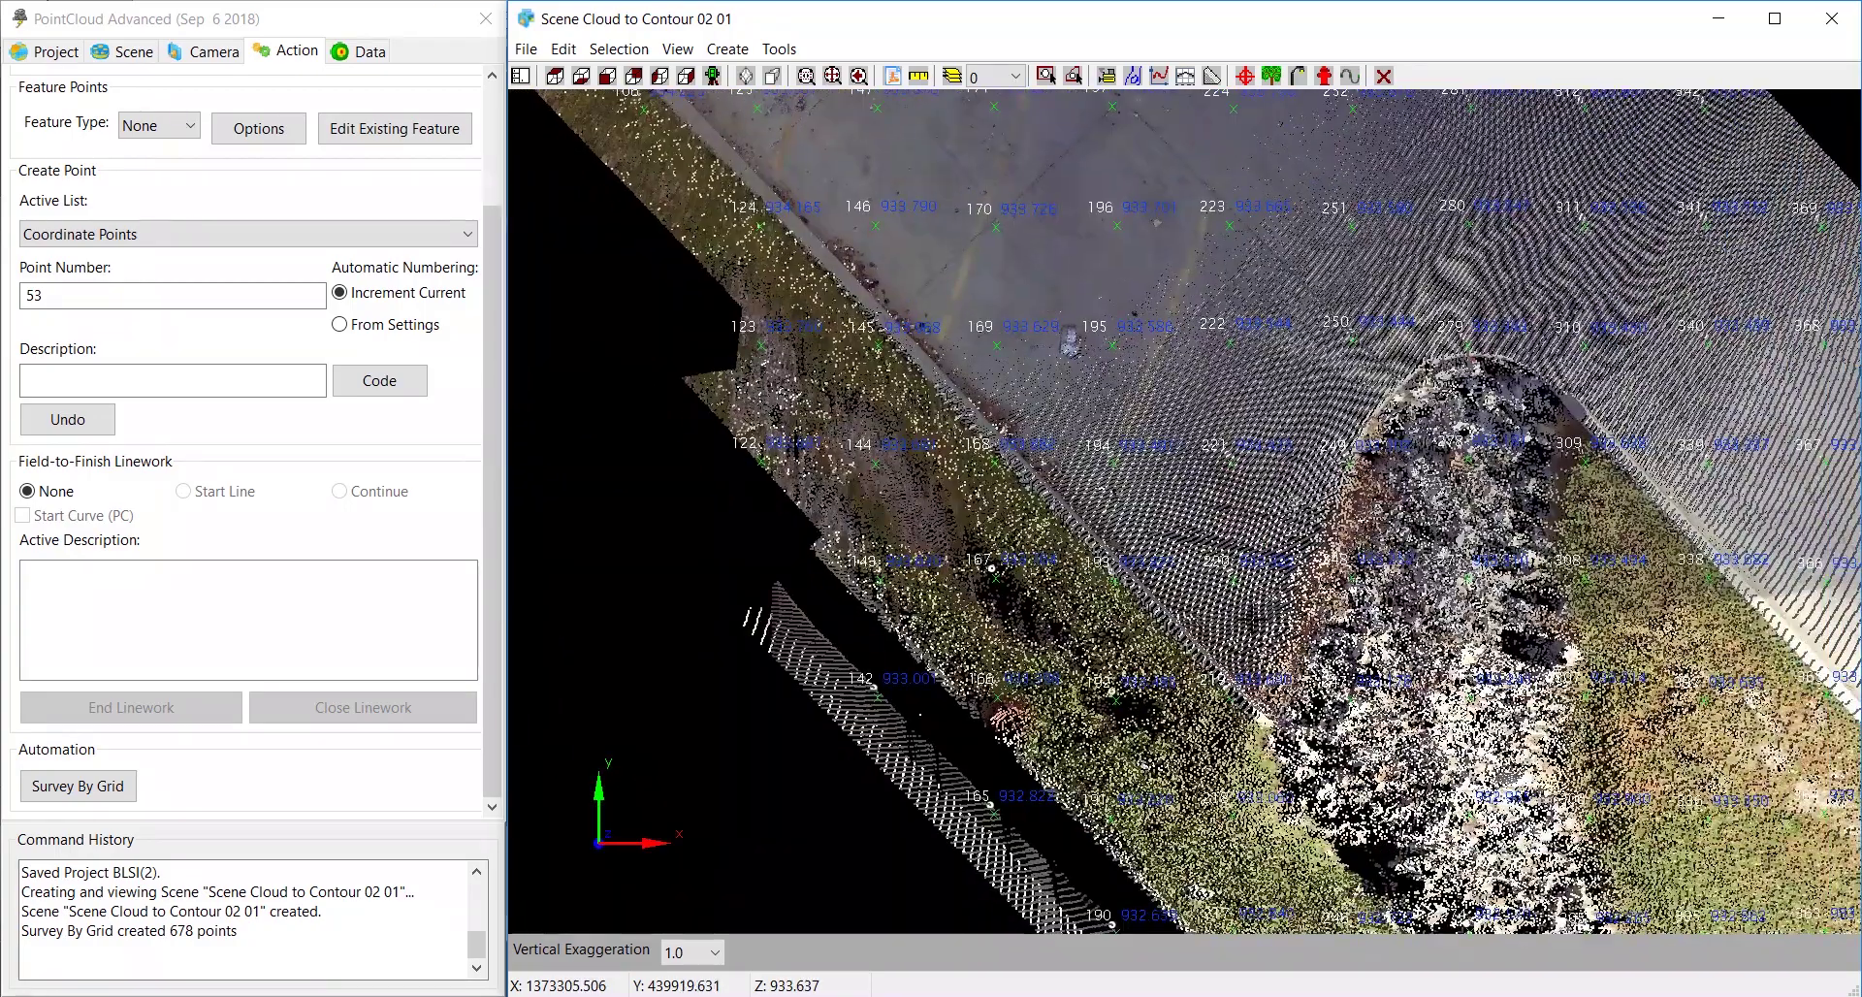
pyautogui.scroll(-2, 1116, 576)
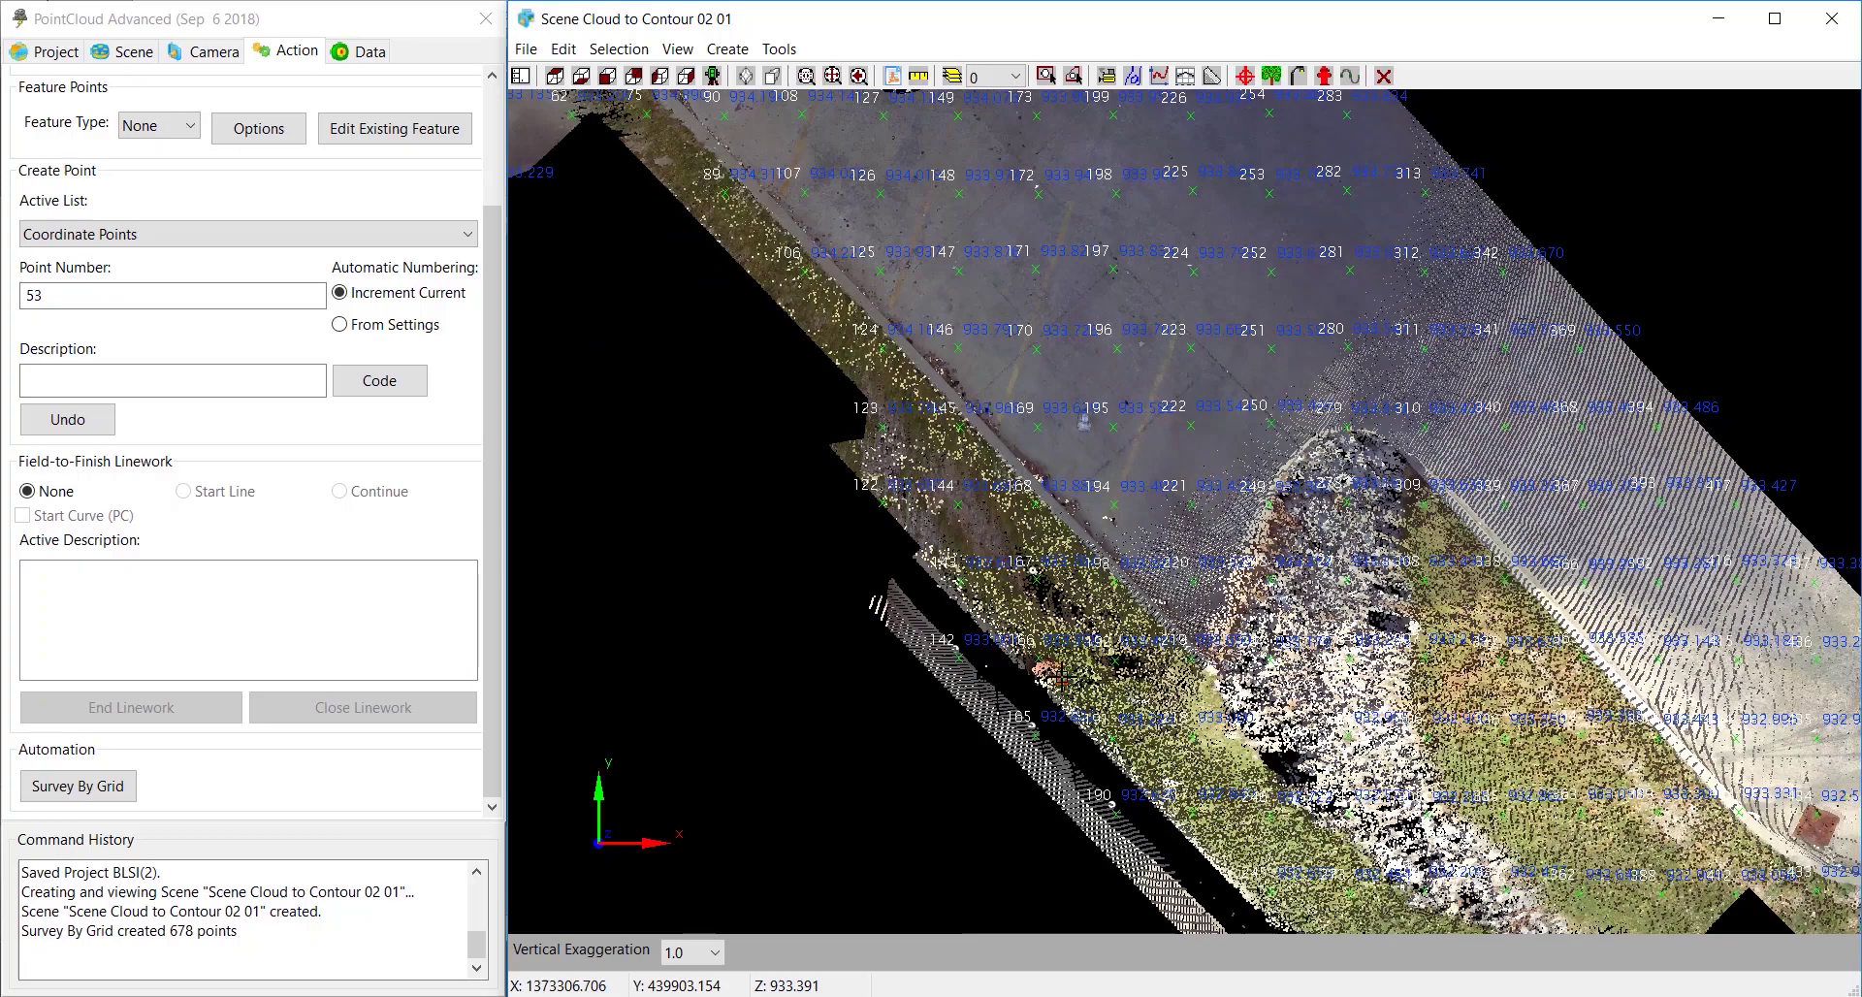
pyautogui.scroll(-3, 1072, 674)
pyautogui.moveTo(1318, 362); pyautogui.dragTo(1271, 858)
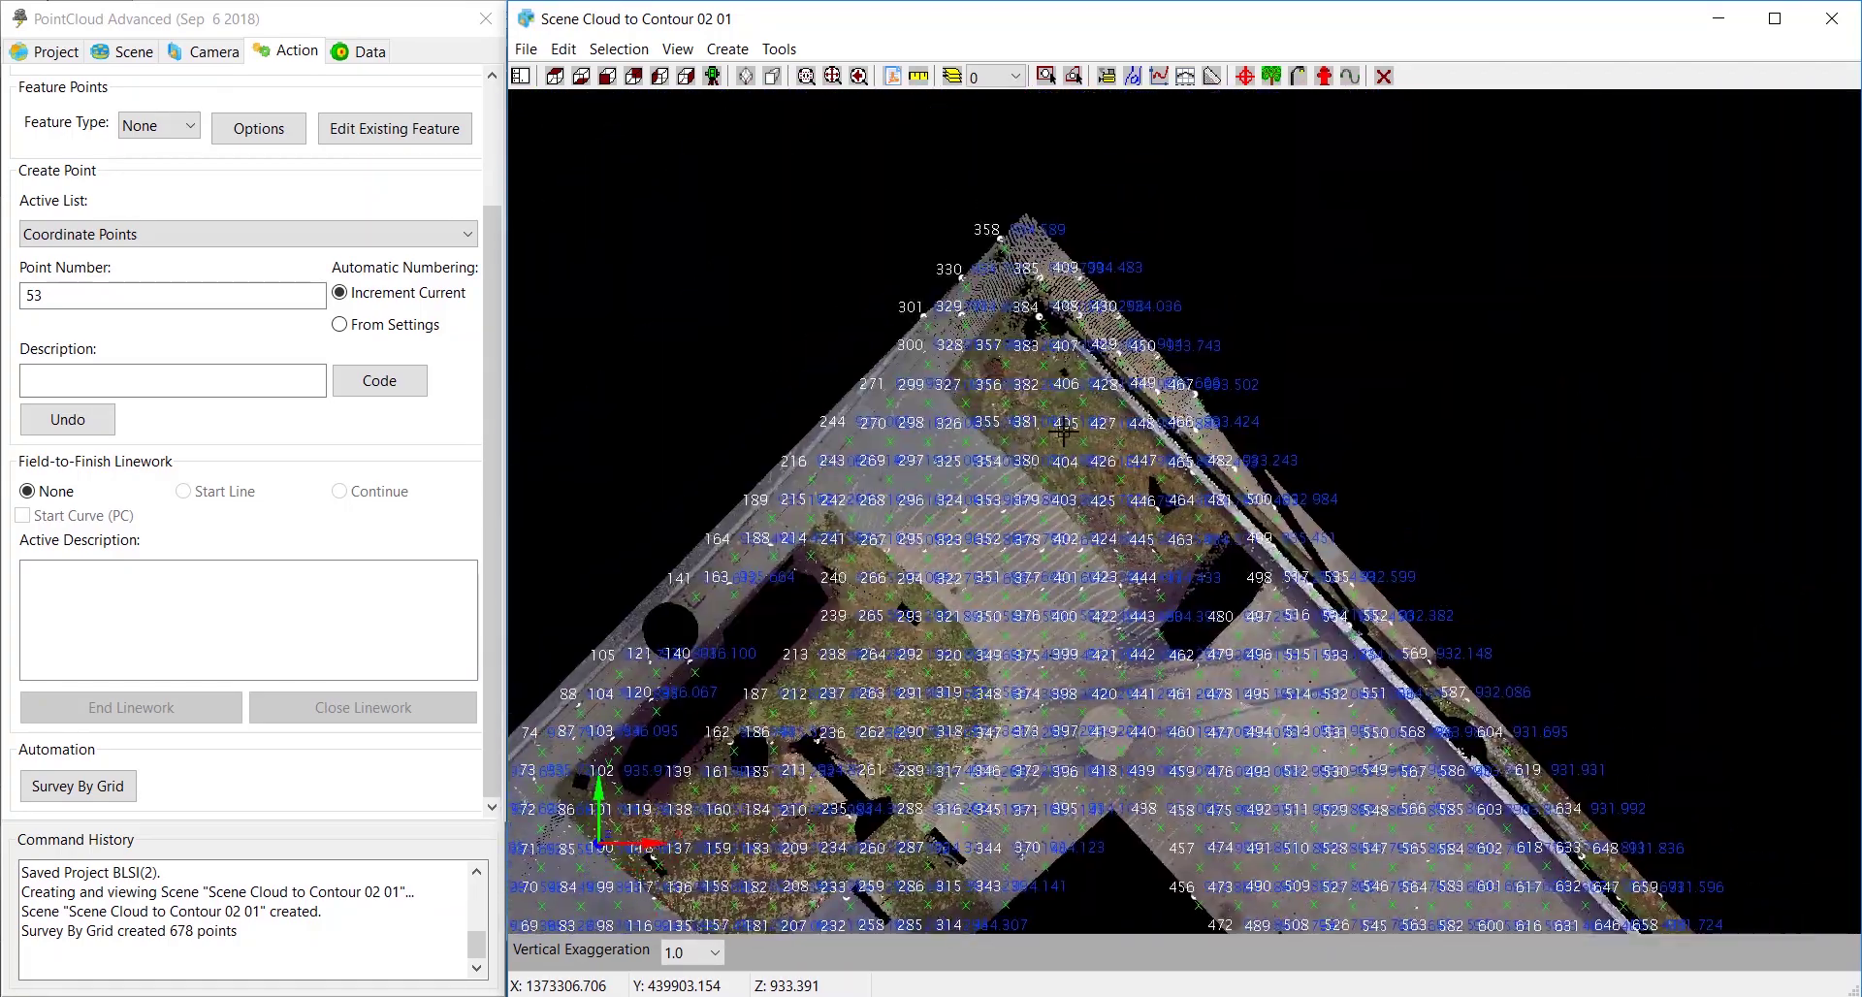
pyautogui.scroll(5, 998, 354)
pyautogui.scroll(2, 1004, 349)
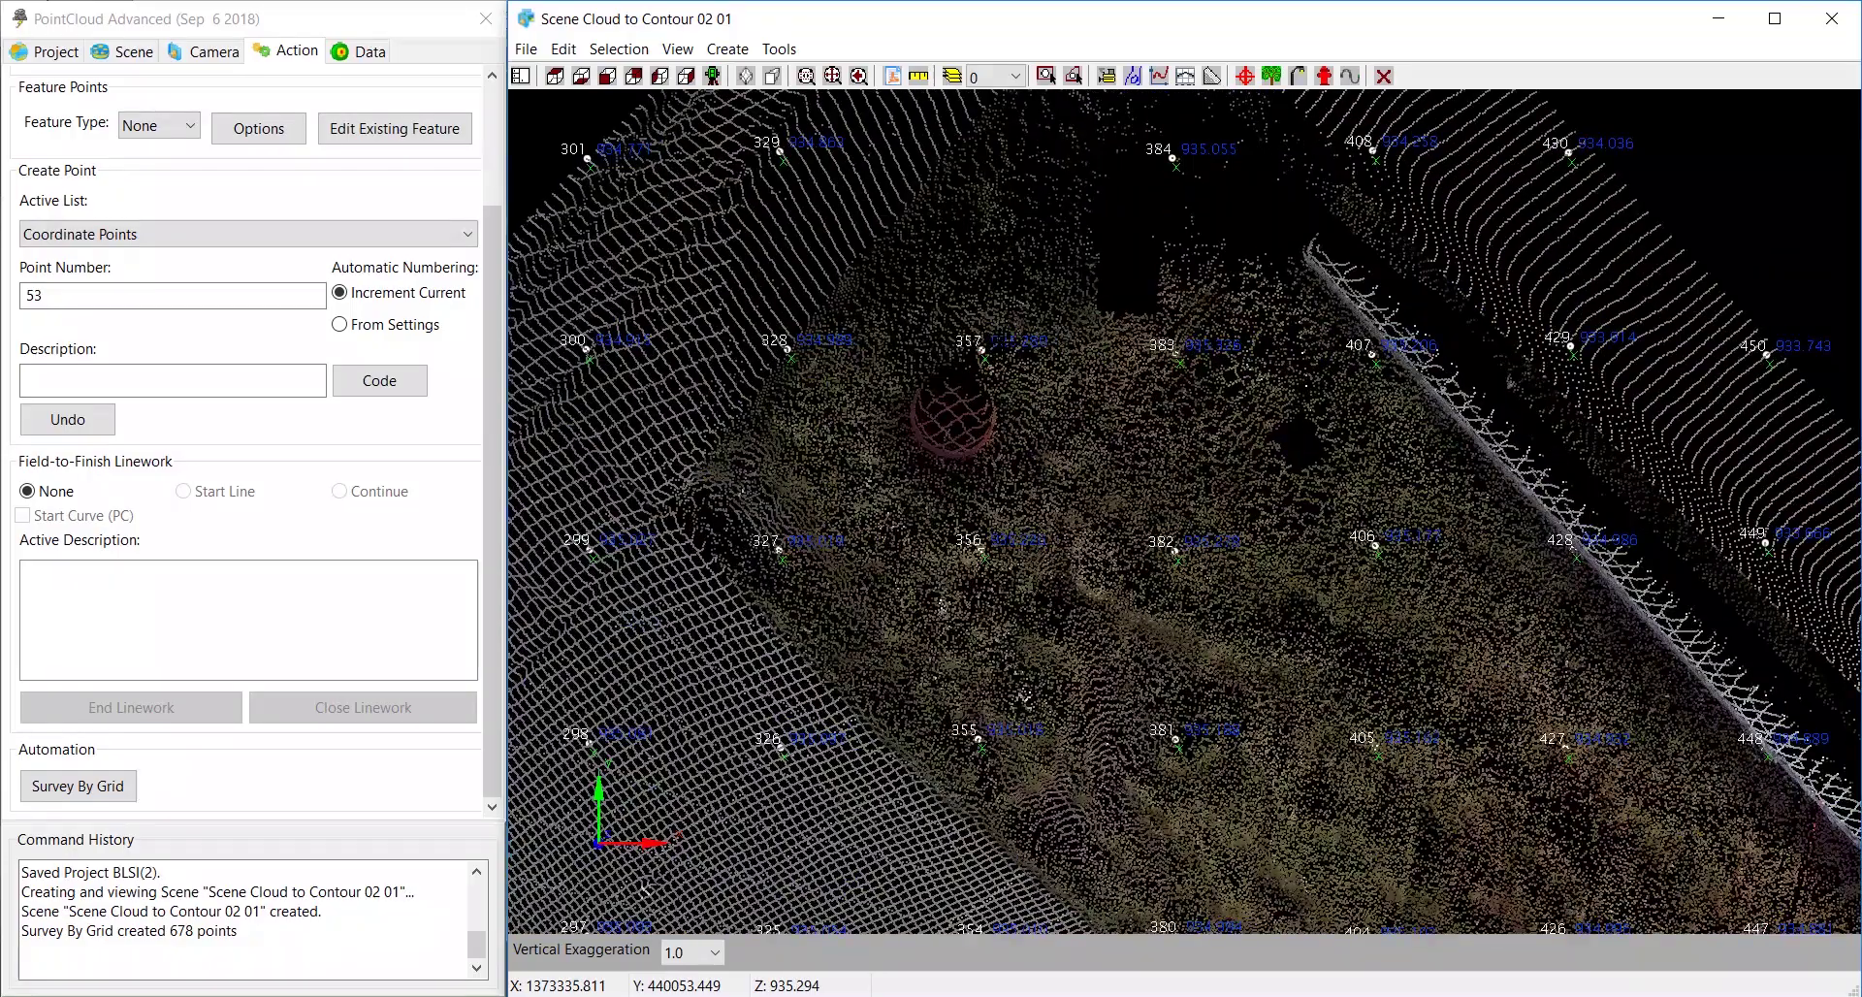
pyautogui.moveTo(1003, 349); pyautogui.dragTo(1125, 535)
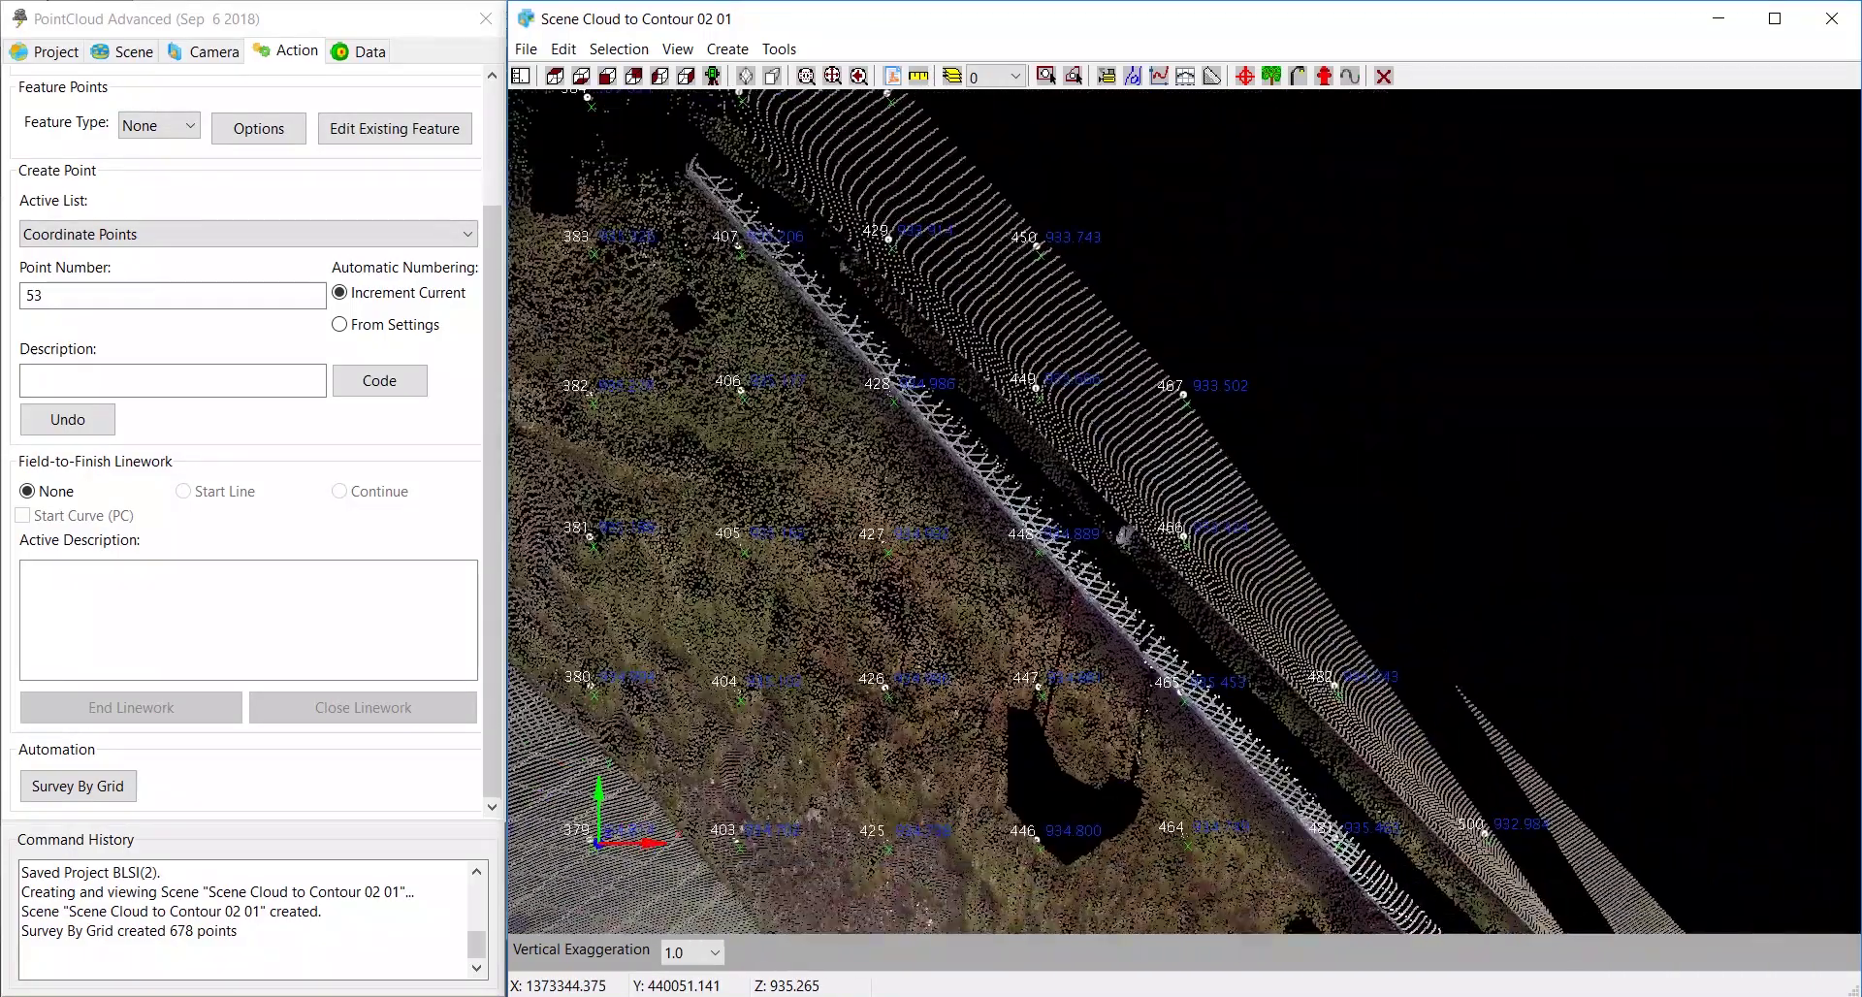
pyautogui.moveTo(1300, 887); pyautogui.dragTo(1093, 550)
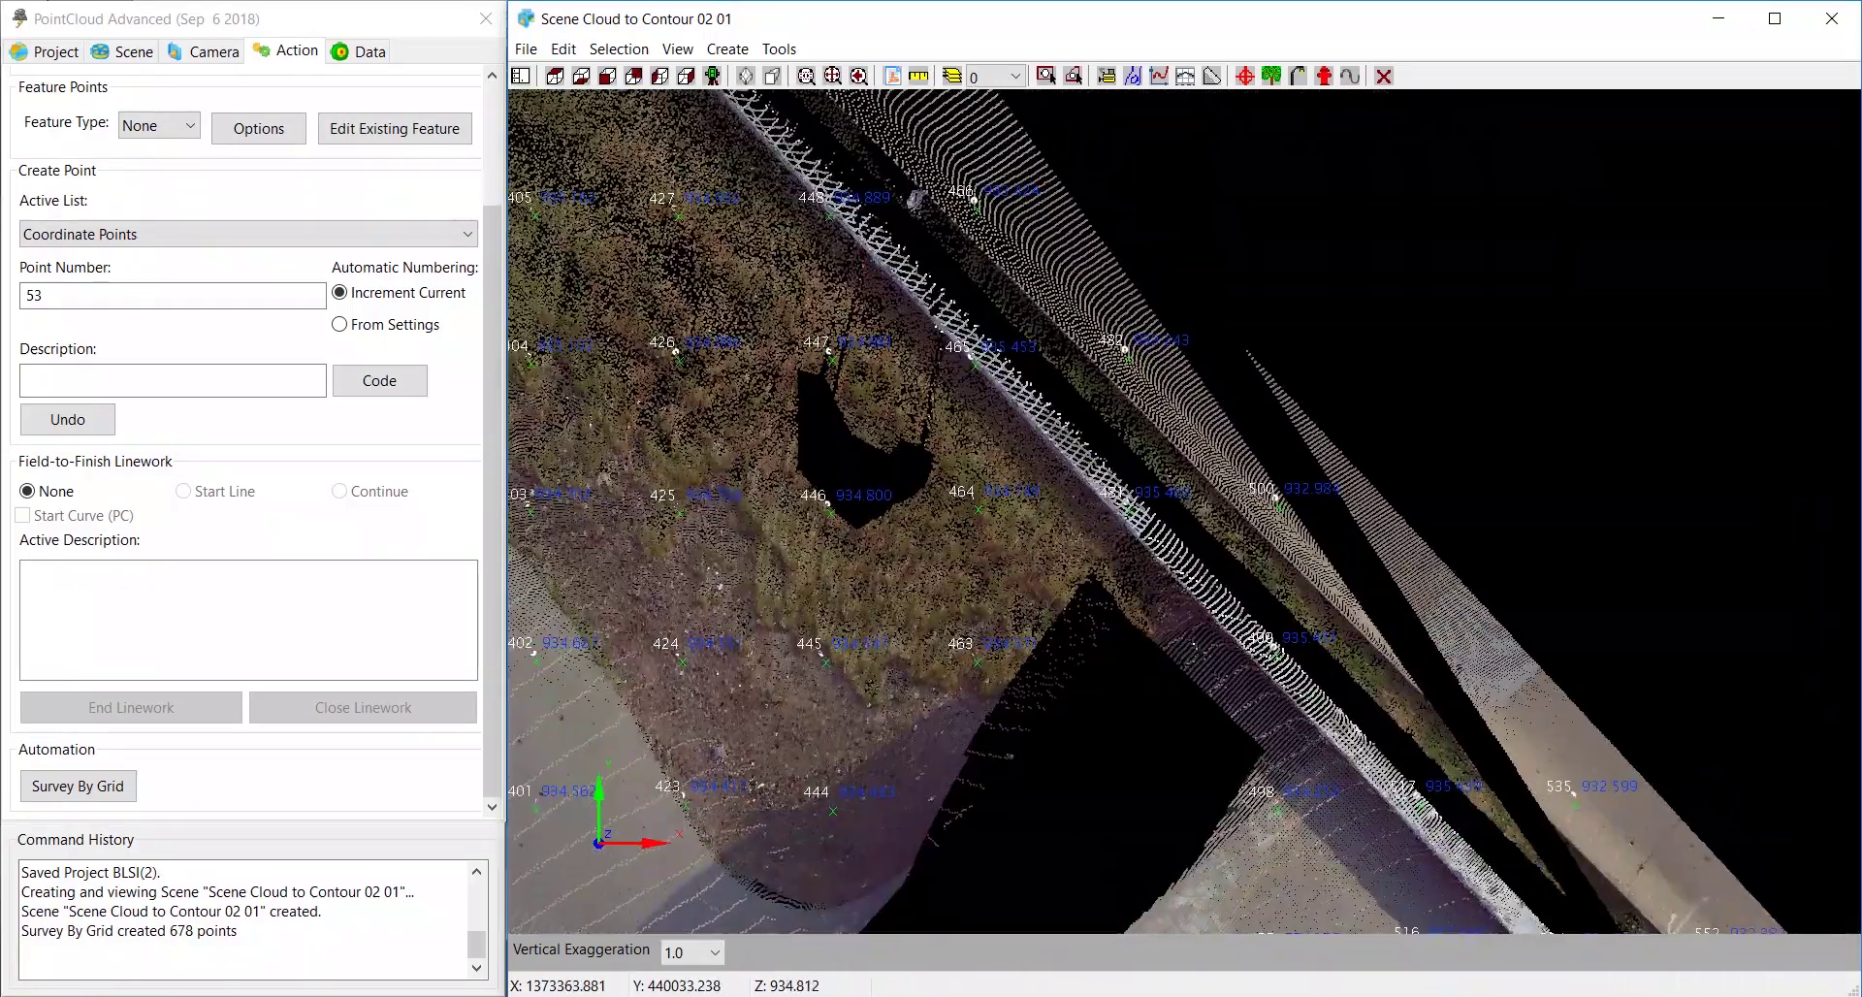
pyautogui.moveTo(1134, 611); pyautogui.dragTo(1372, 743)
pyautogui.scroll(2, 1373, 742)
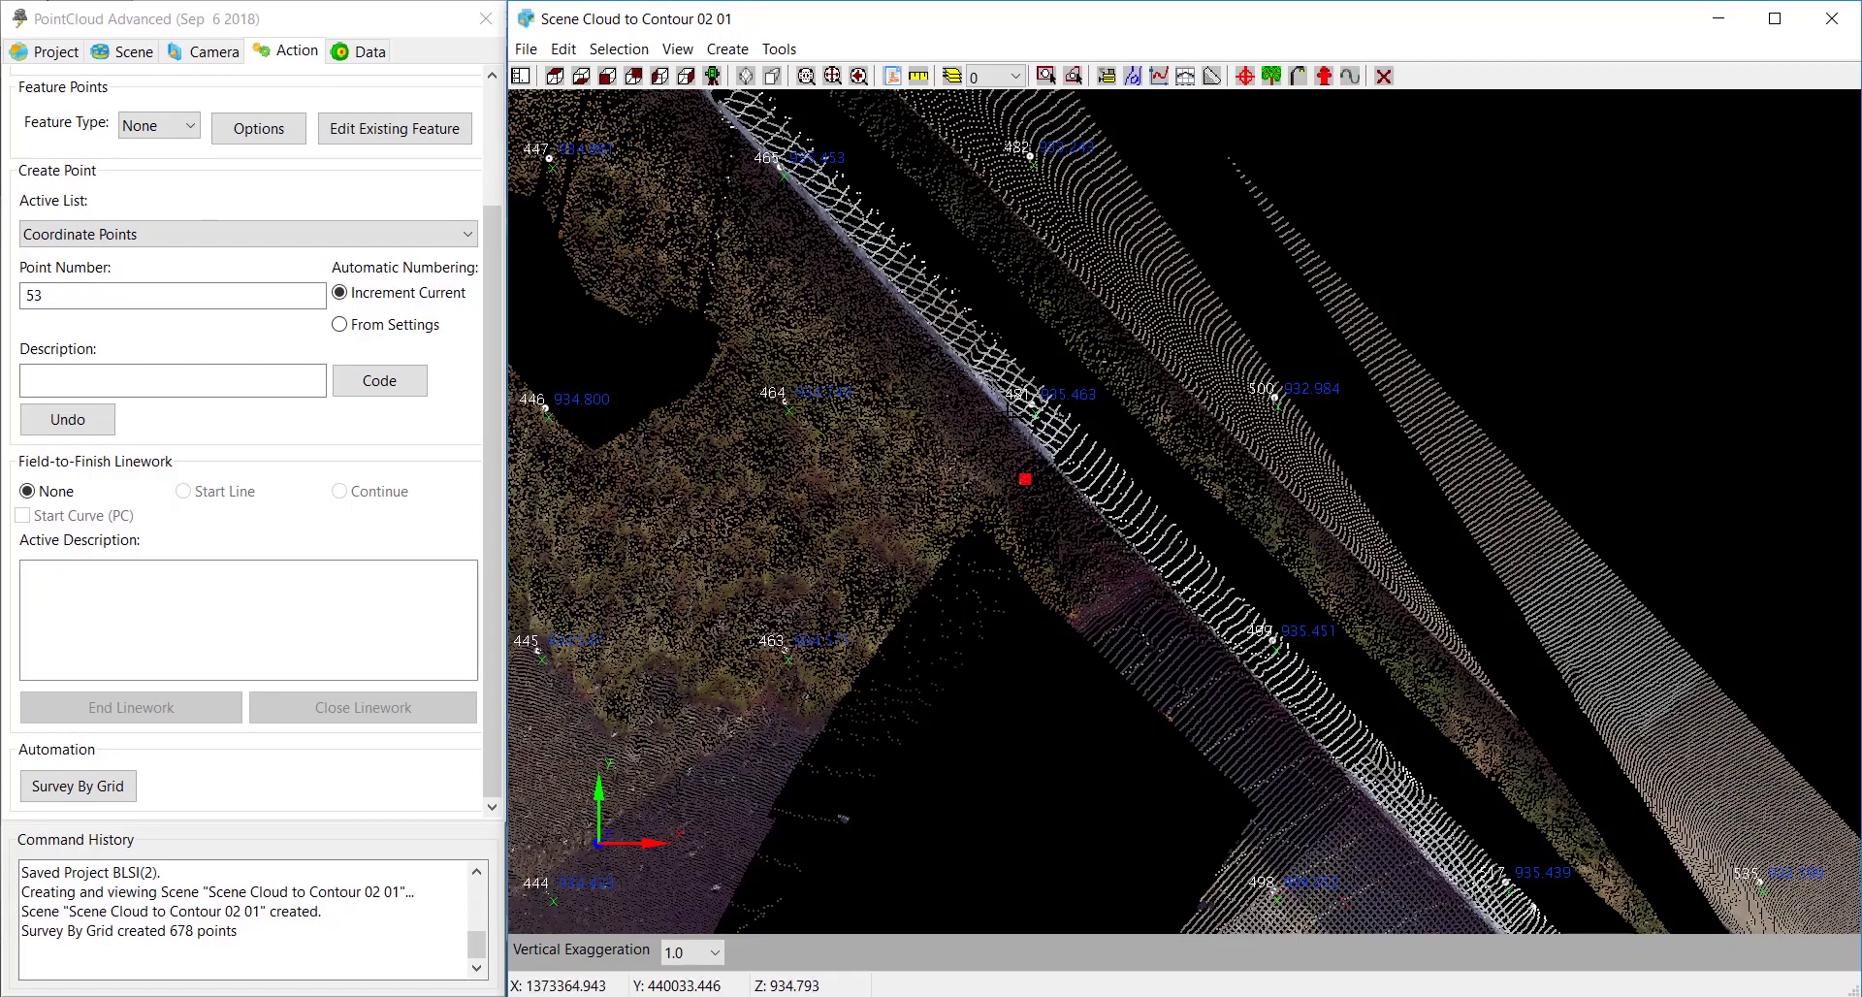
pyautogui.scroll(-2, 985, 432)
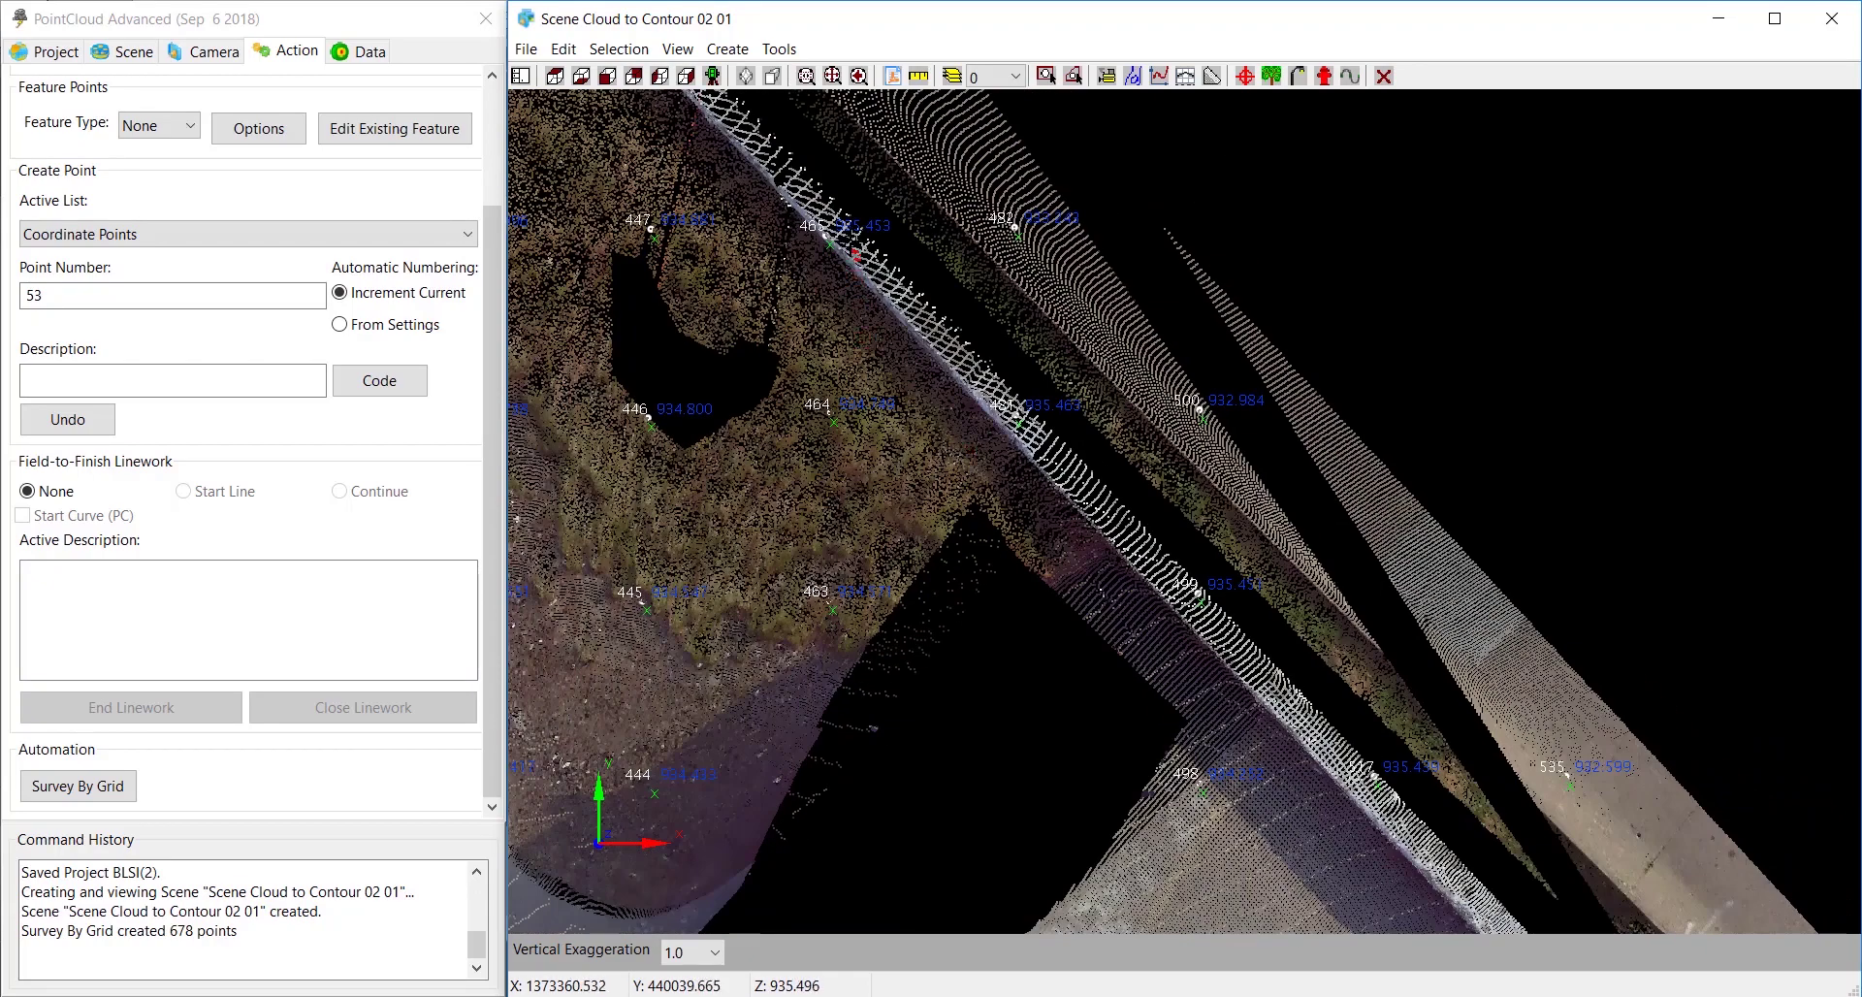
pyautogui.scroll(2, 853, 250)
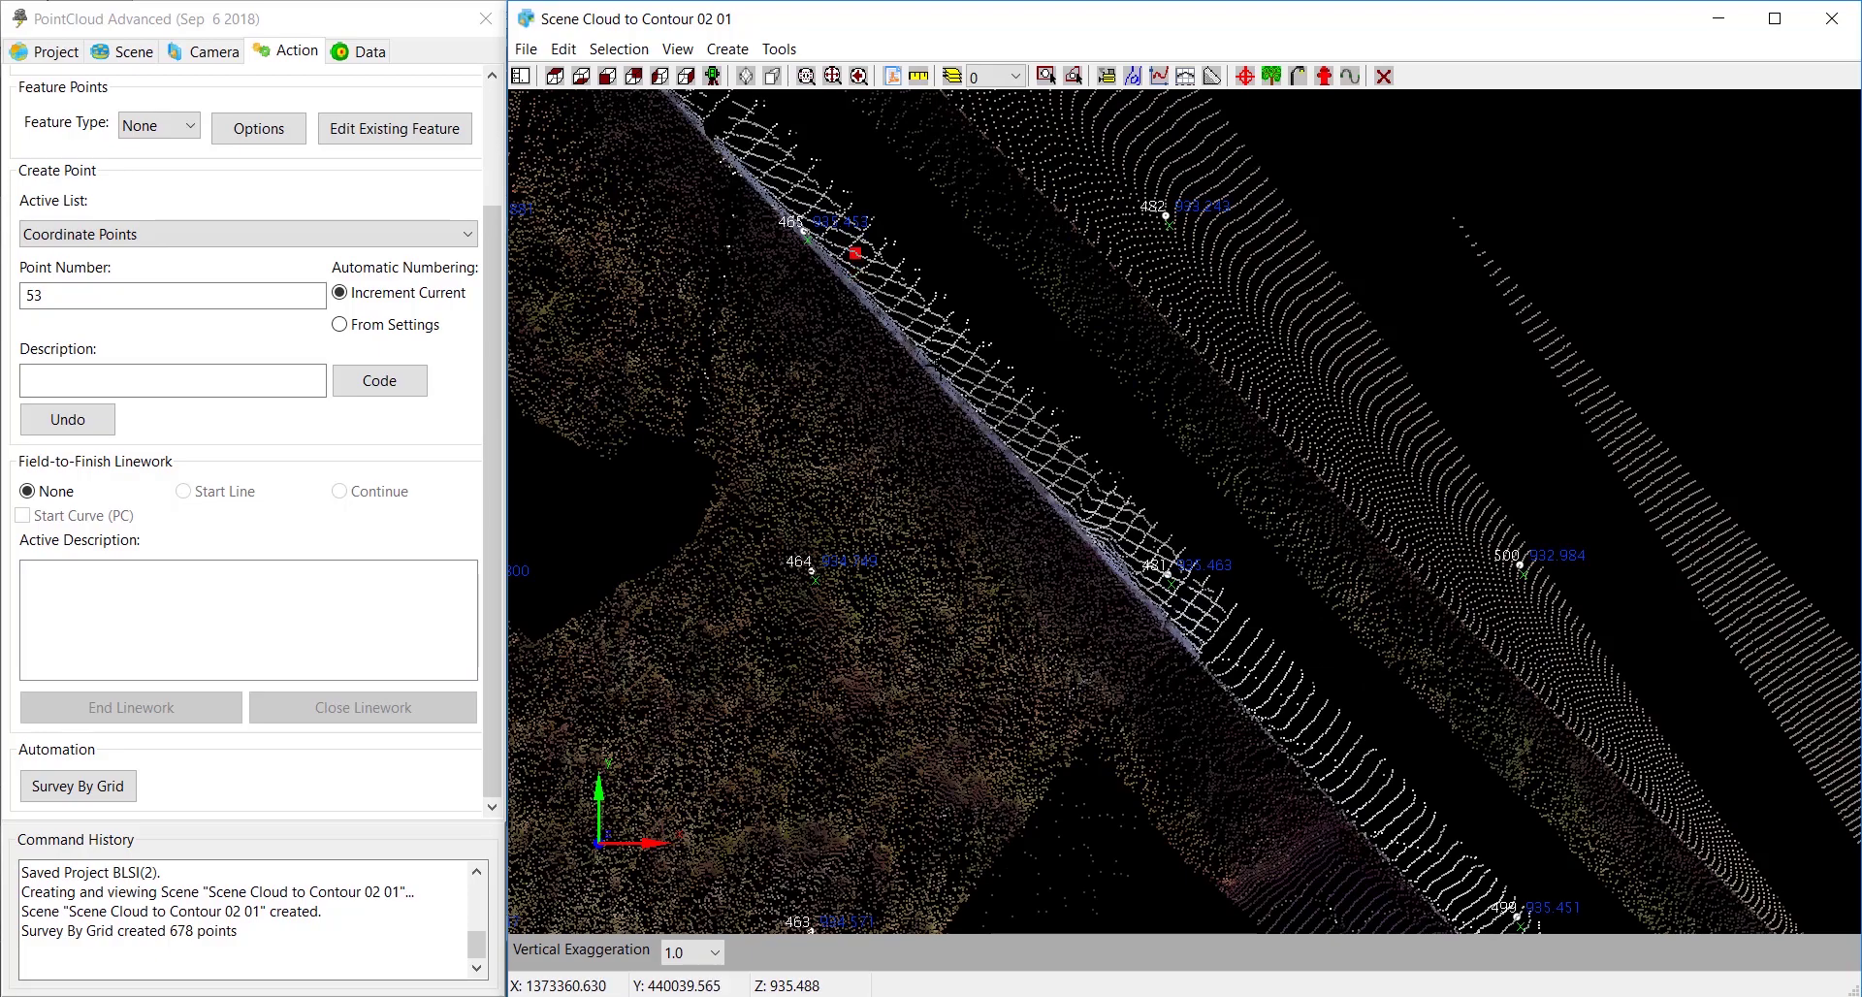
pyautogui.scroll(-4, 936, 369)
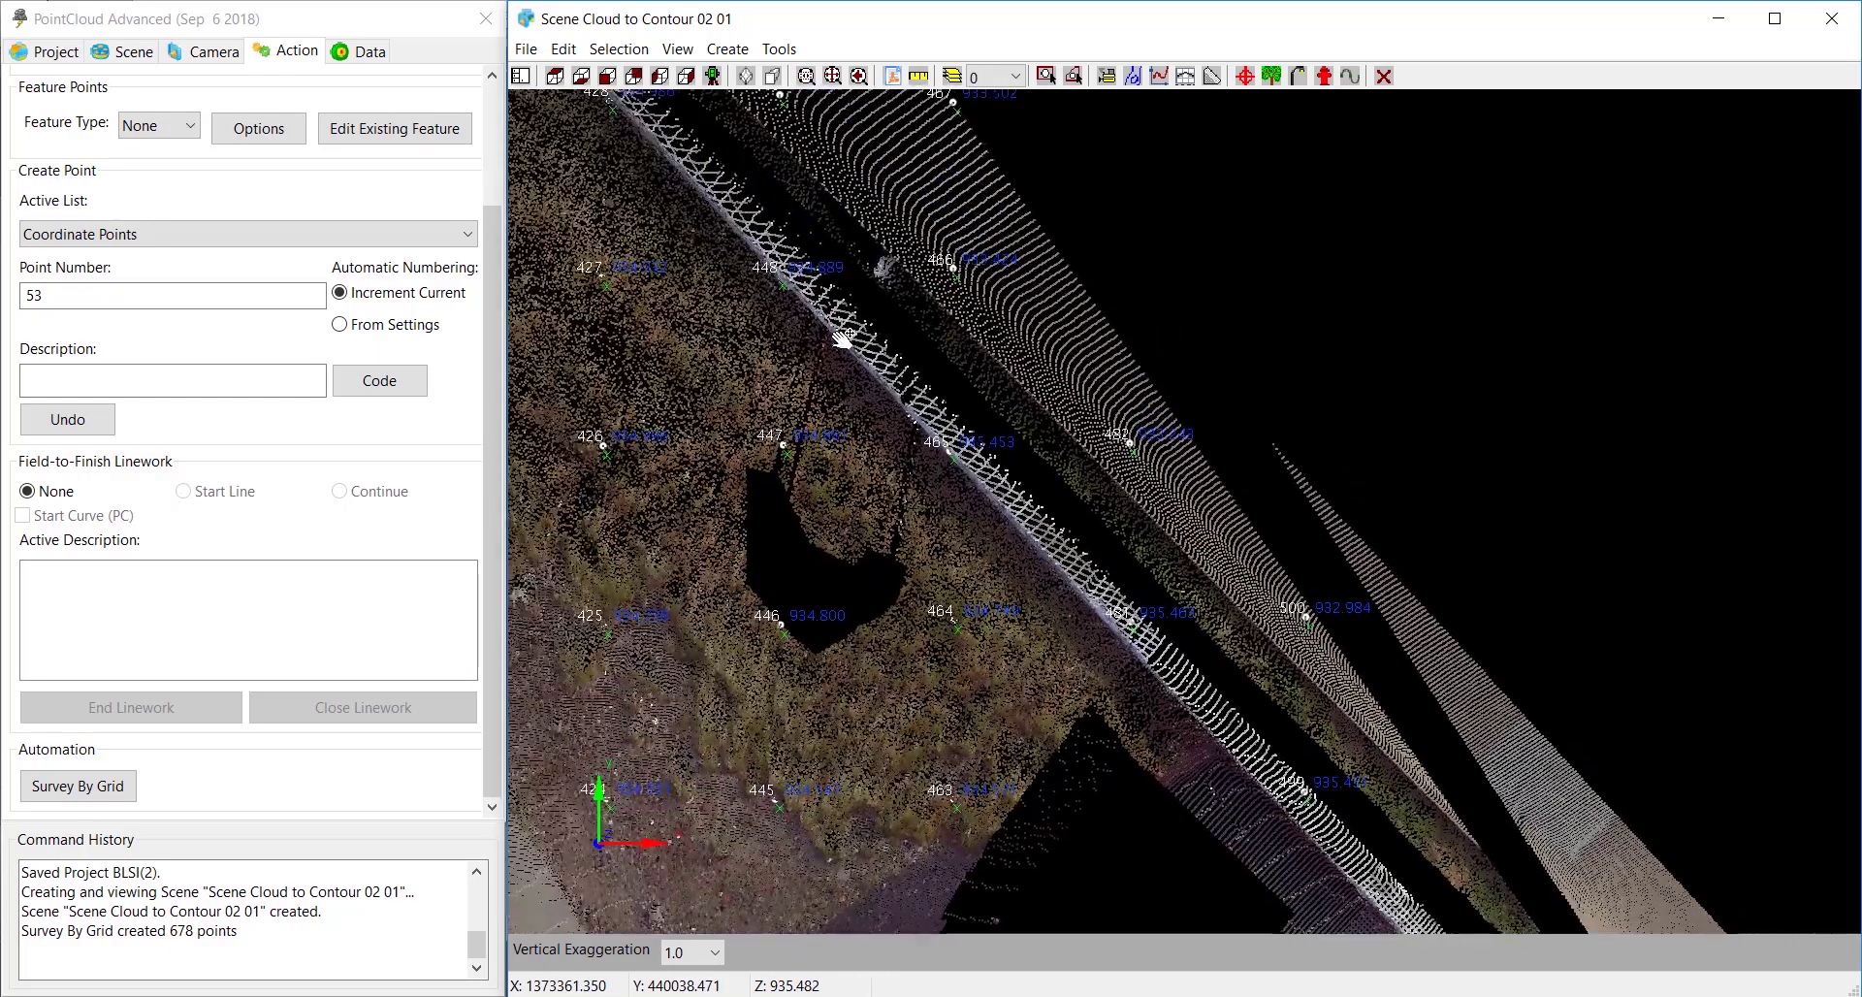
pyautogui.scroll(2, 841, 338)
pyautogui.scroll(2, 802, 271)
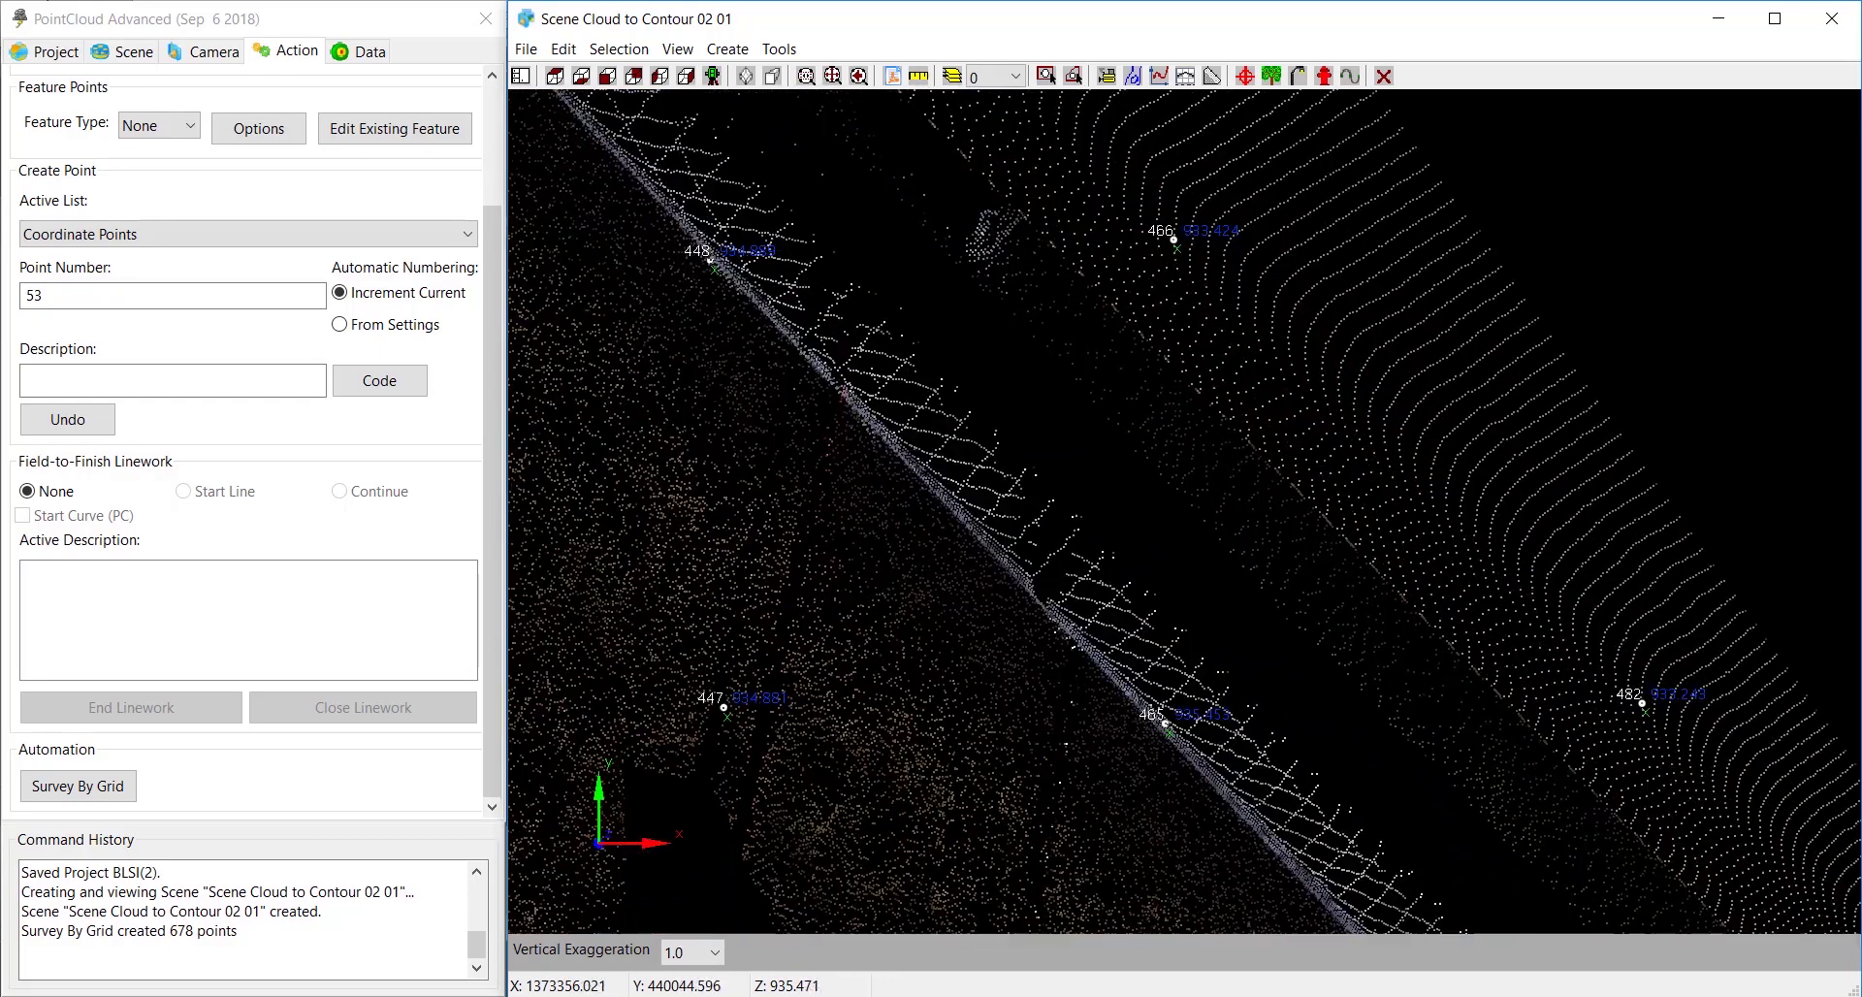
pyautogui.scroll(-2, 812, 265)
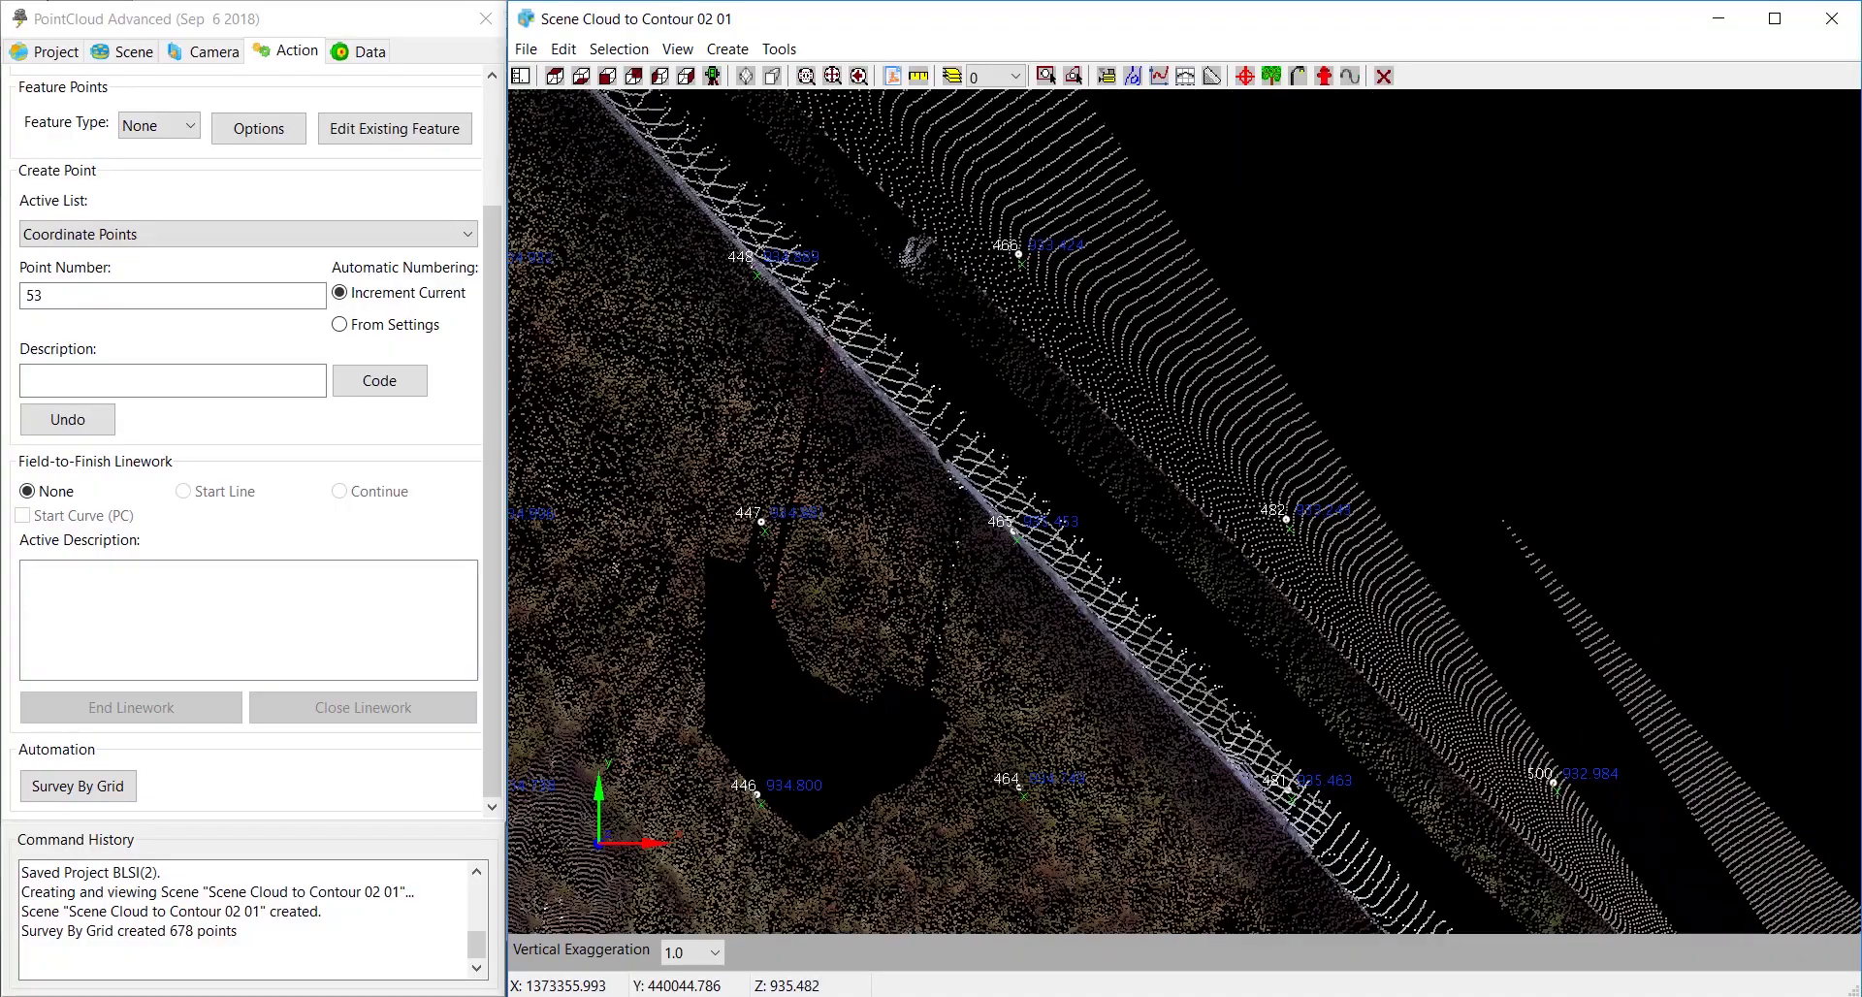
pyautogui.moveTo(813, 266); pyautogui.dragTo(1327, 857)
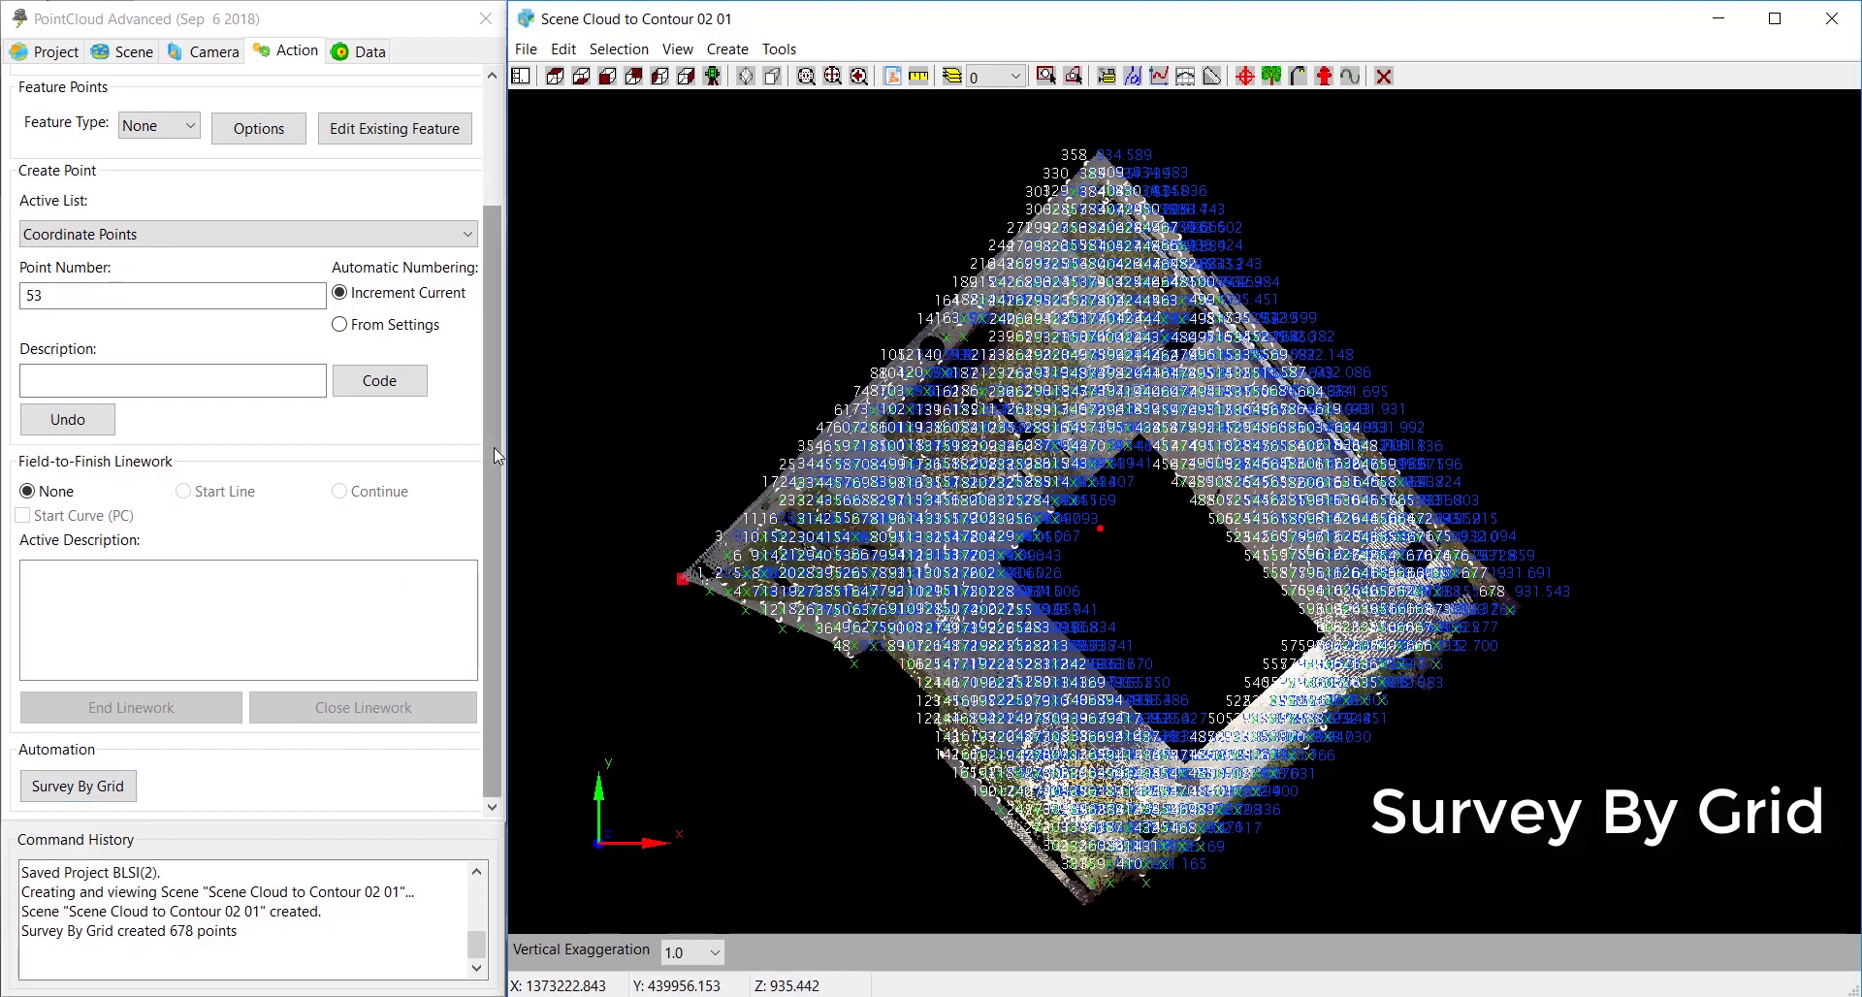
# Step: End the point creation action and show the project tree with Coordinate Points [678]
pyautogui.moveTo(493, 446); pyautogui.dragTo(562, 195)
pyautogui.click(437, 128)
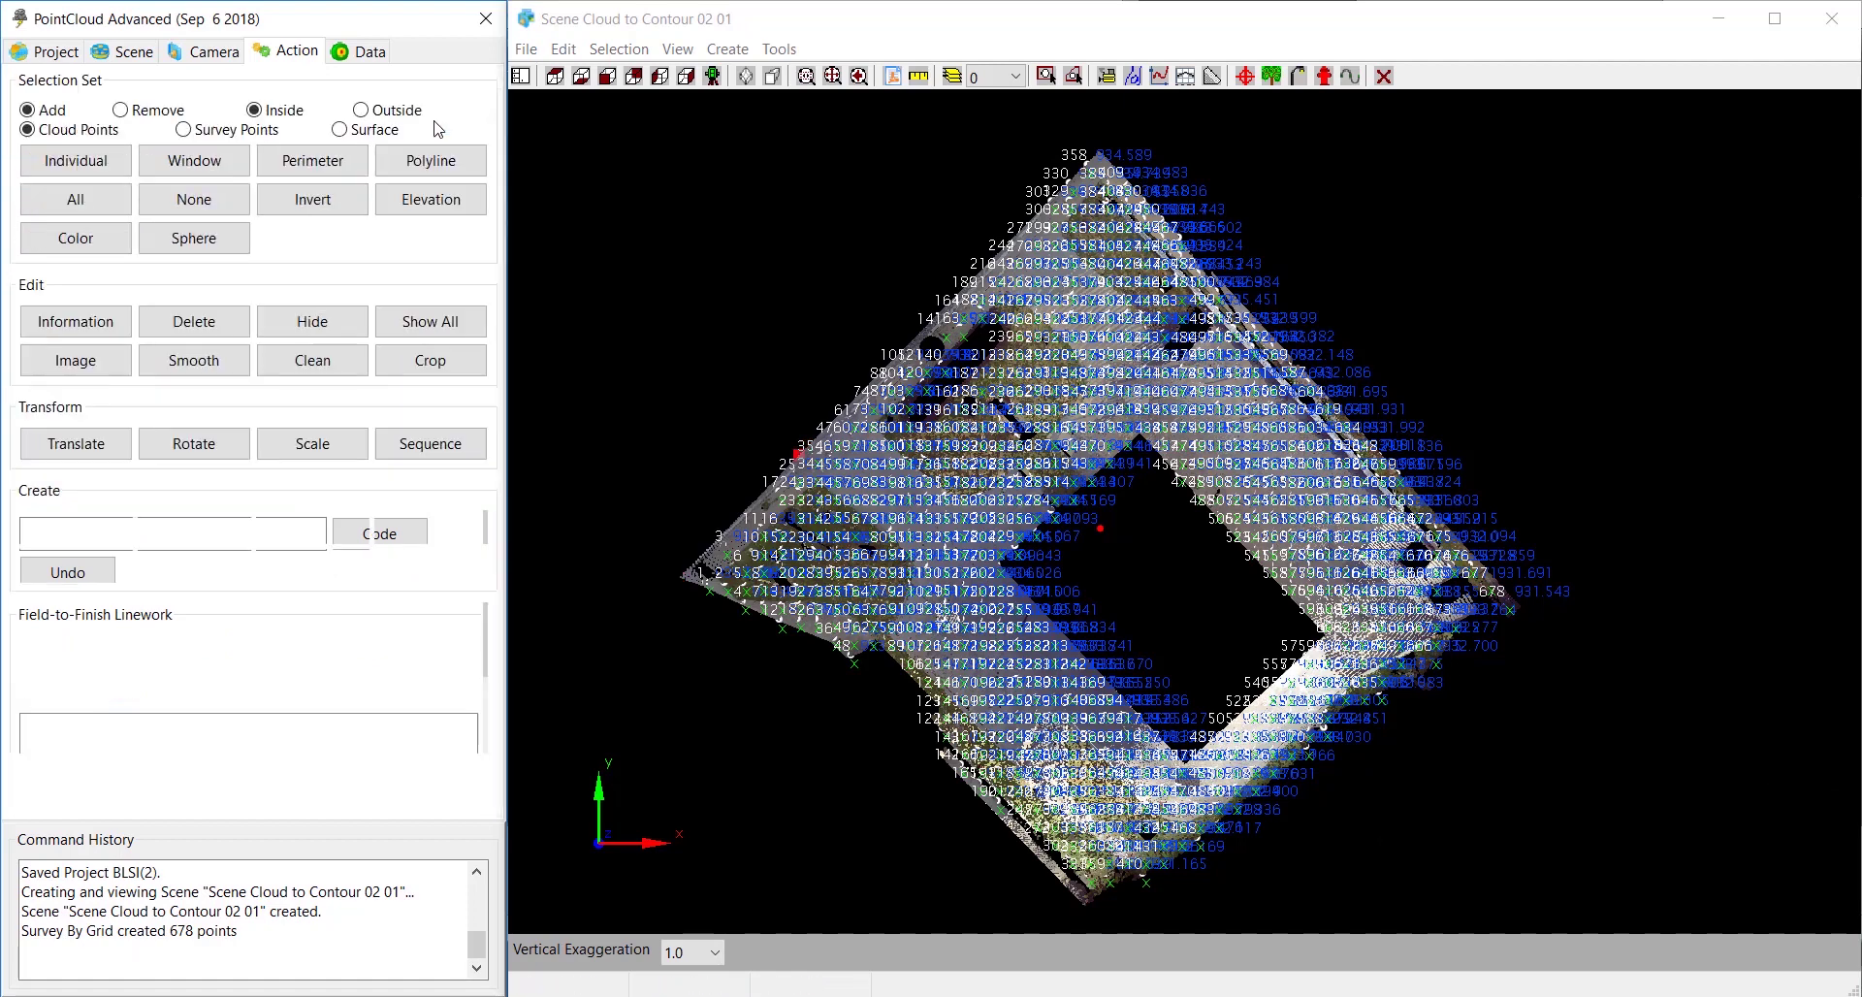
pyautogui.click(32, 57)
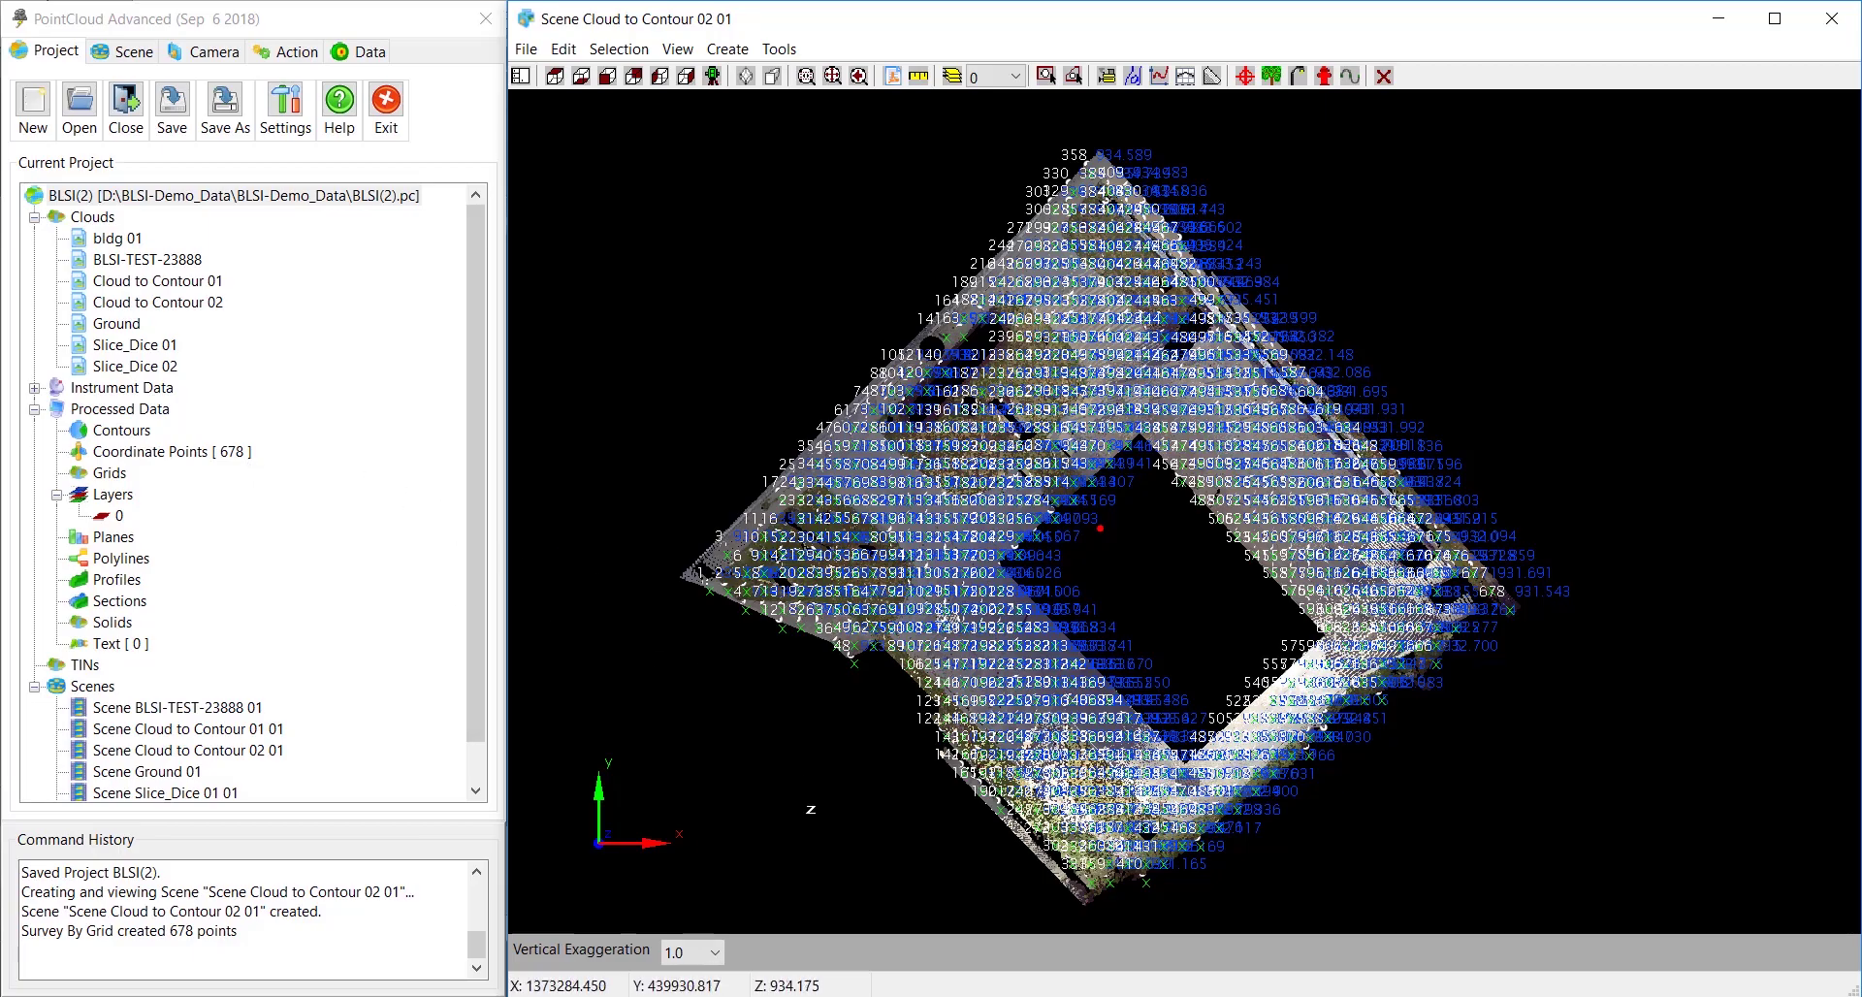
# Step: Review the gridded cloud in 3D, then save BLSI(2) and close the Scene Cloud to Contour 02 01 window
pyautogui.moveTo(1193, 834); pyautogui.dragTo(1266, 797)
pyautogui.moveTo(1325, 517)
pyautogui.mouseDown()
pyautogui.moveTo(1289, 489)
pyautogui.moveTo(1290, 512)
pyautogui.mouseUp()
pyautogui.moveTo(1394, 704); pyautogui.dragTo(1310, 504)
pyautogui.scroll(5, 1047, 636)
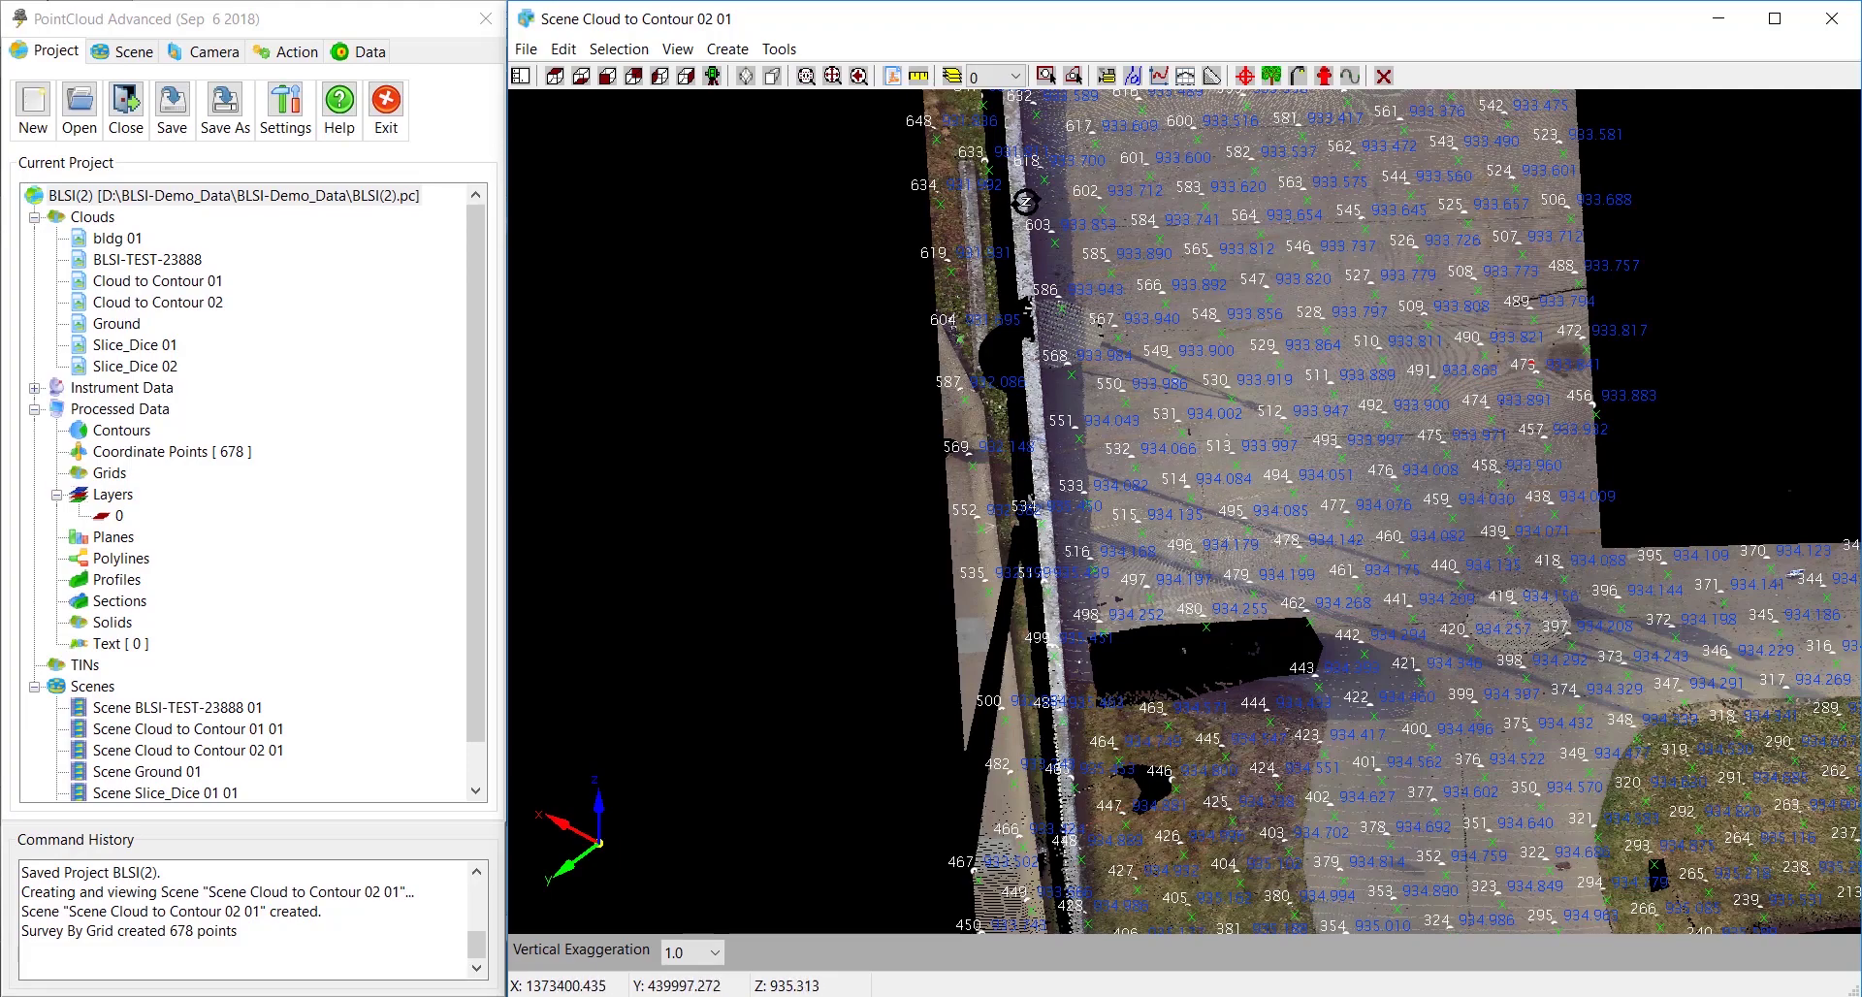
pyautogui.scroll(-5, 1129, 577)
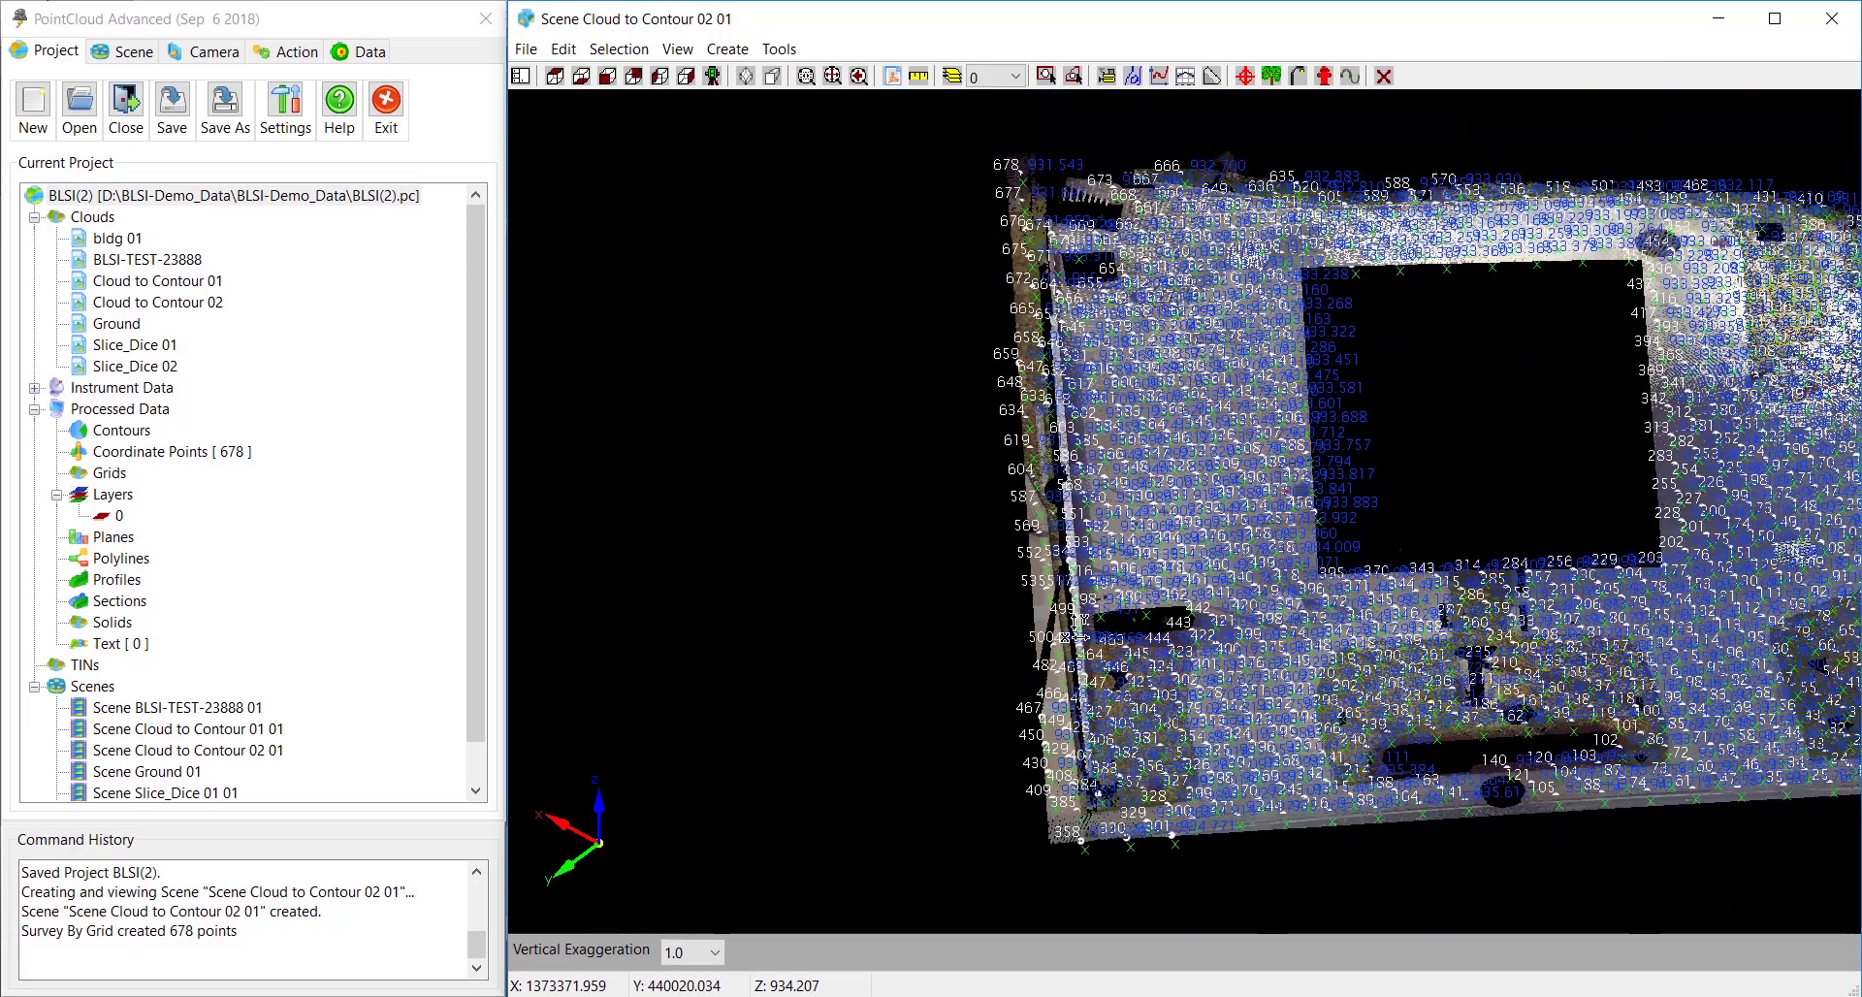
pyautogui.moveTo(1556, 571); pyautogui.dragTo(1231, 587, button='middle')
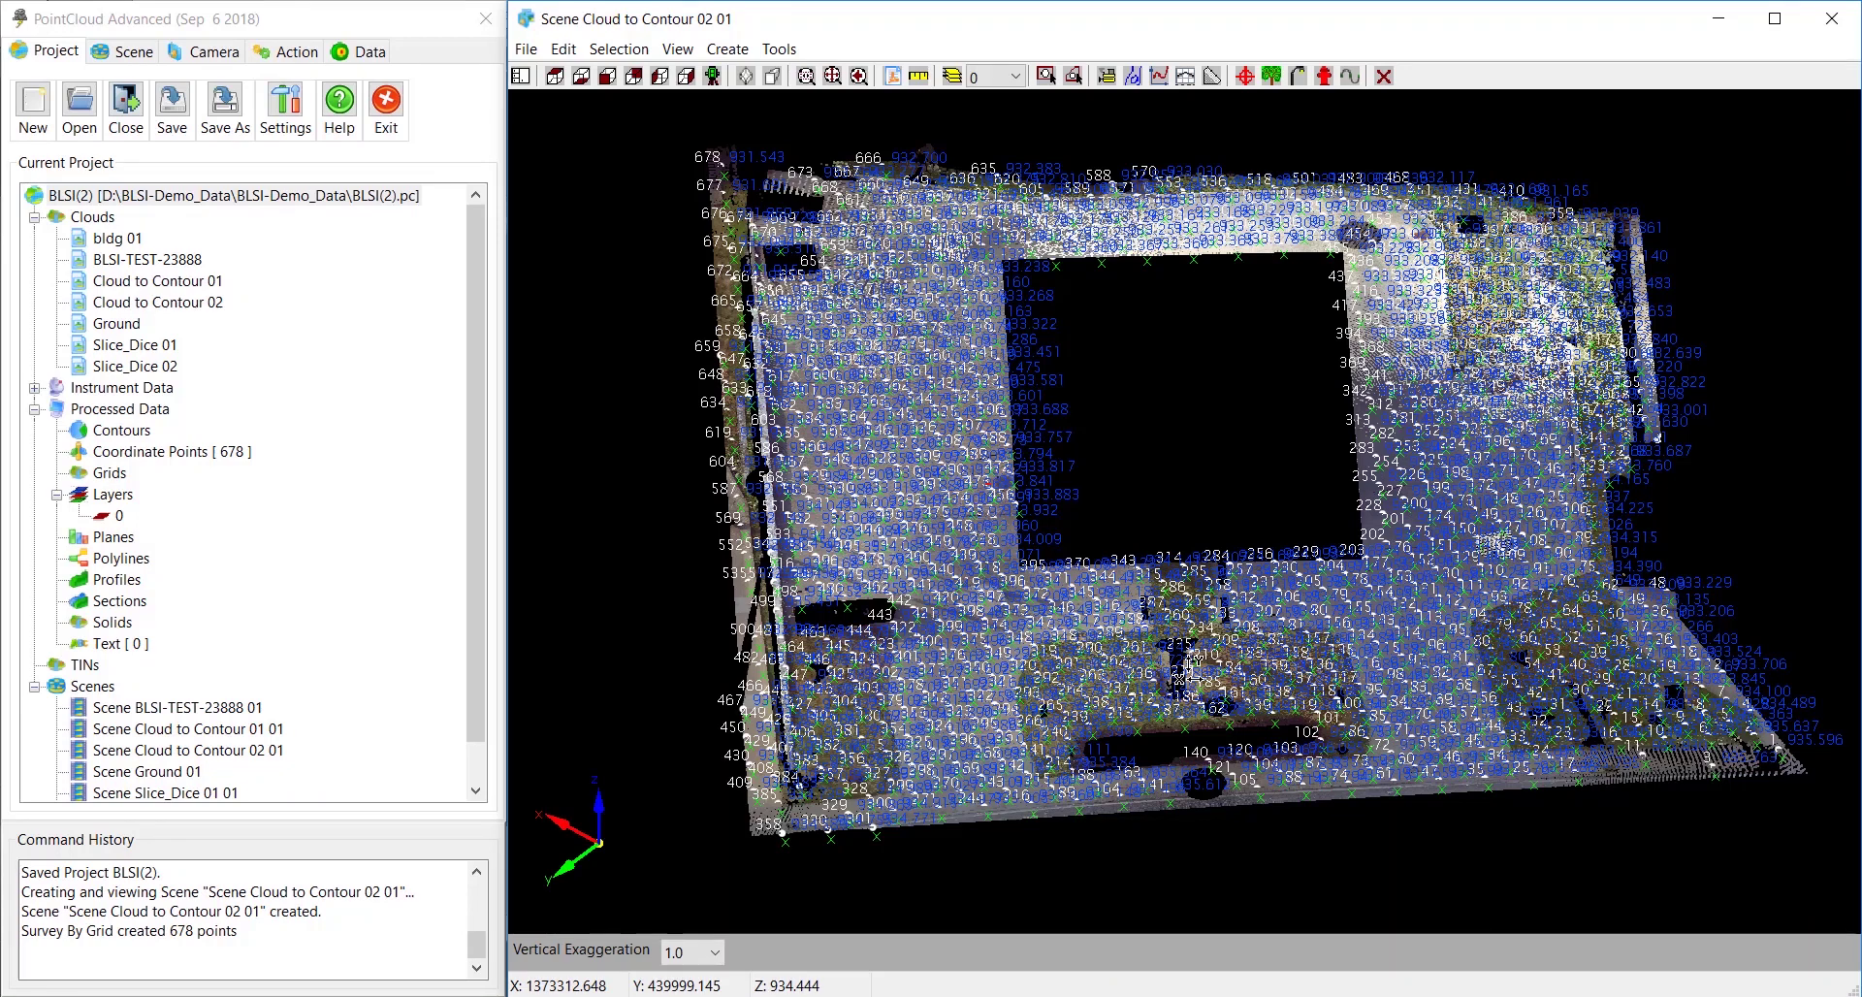
pyautogui.click(174, 104)
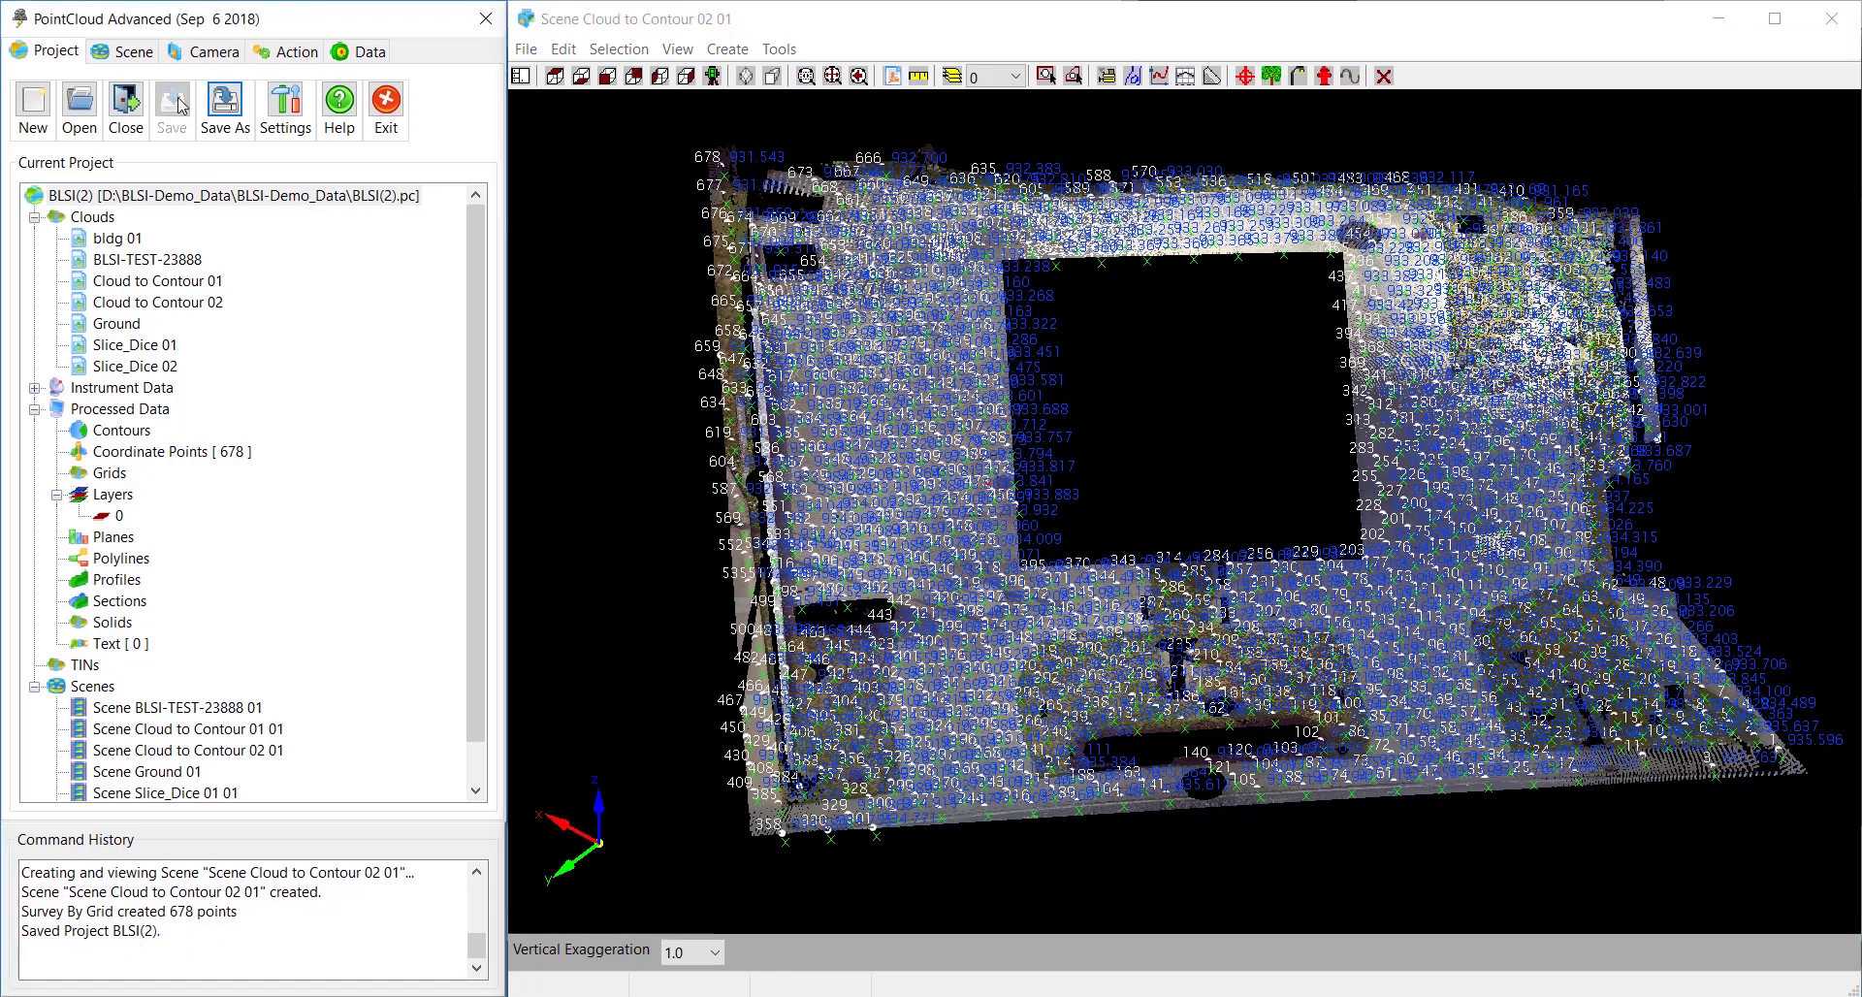
pyautogui.click(1830, 19)
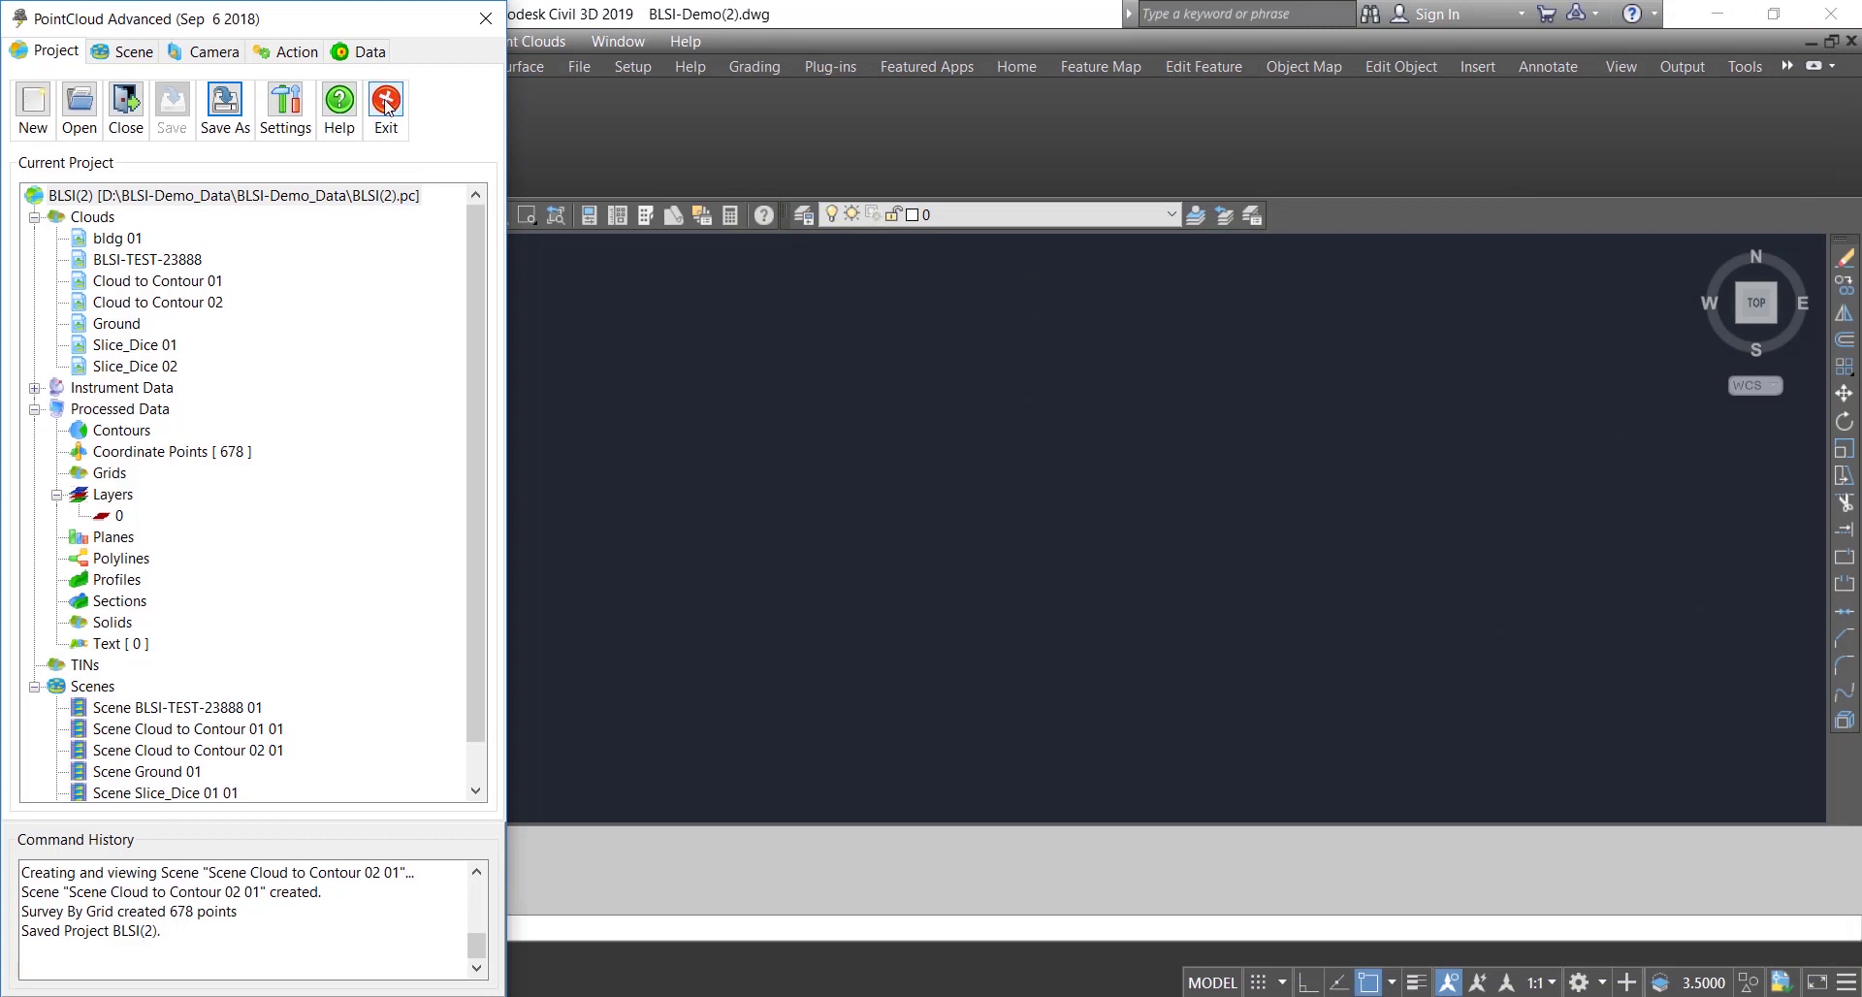
# Step: Draw the 678 coordinate points into CAD on layer PNTS and acknowledge the message
pyautogui.rightClick(199, 456)
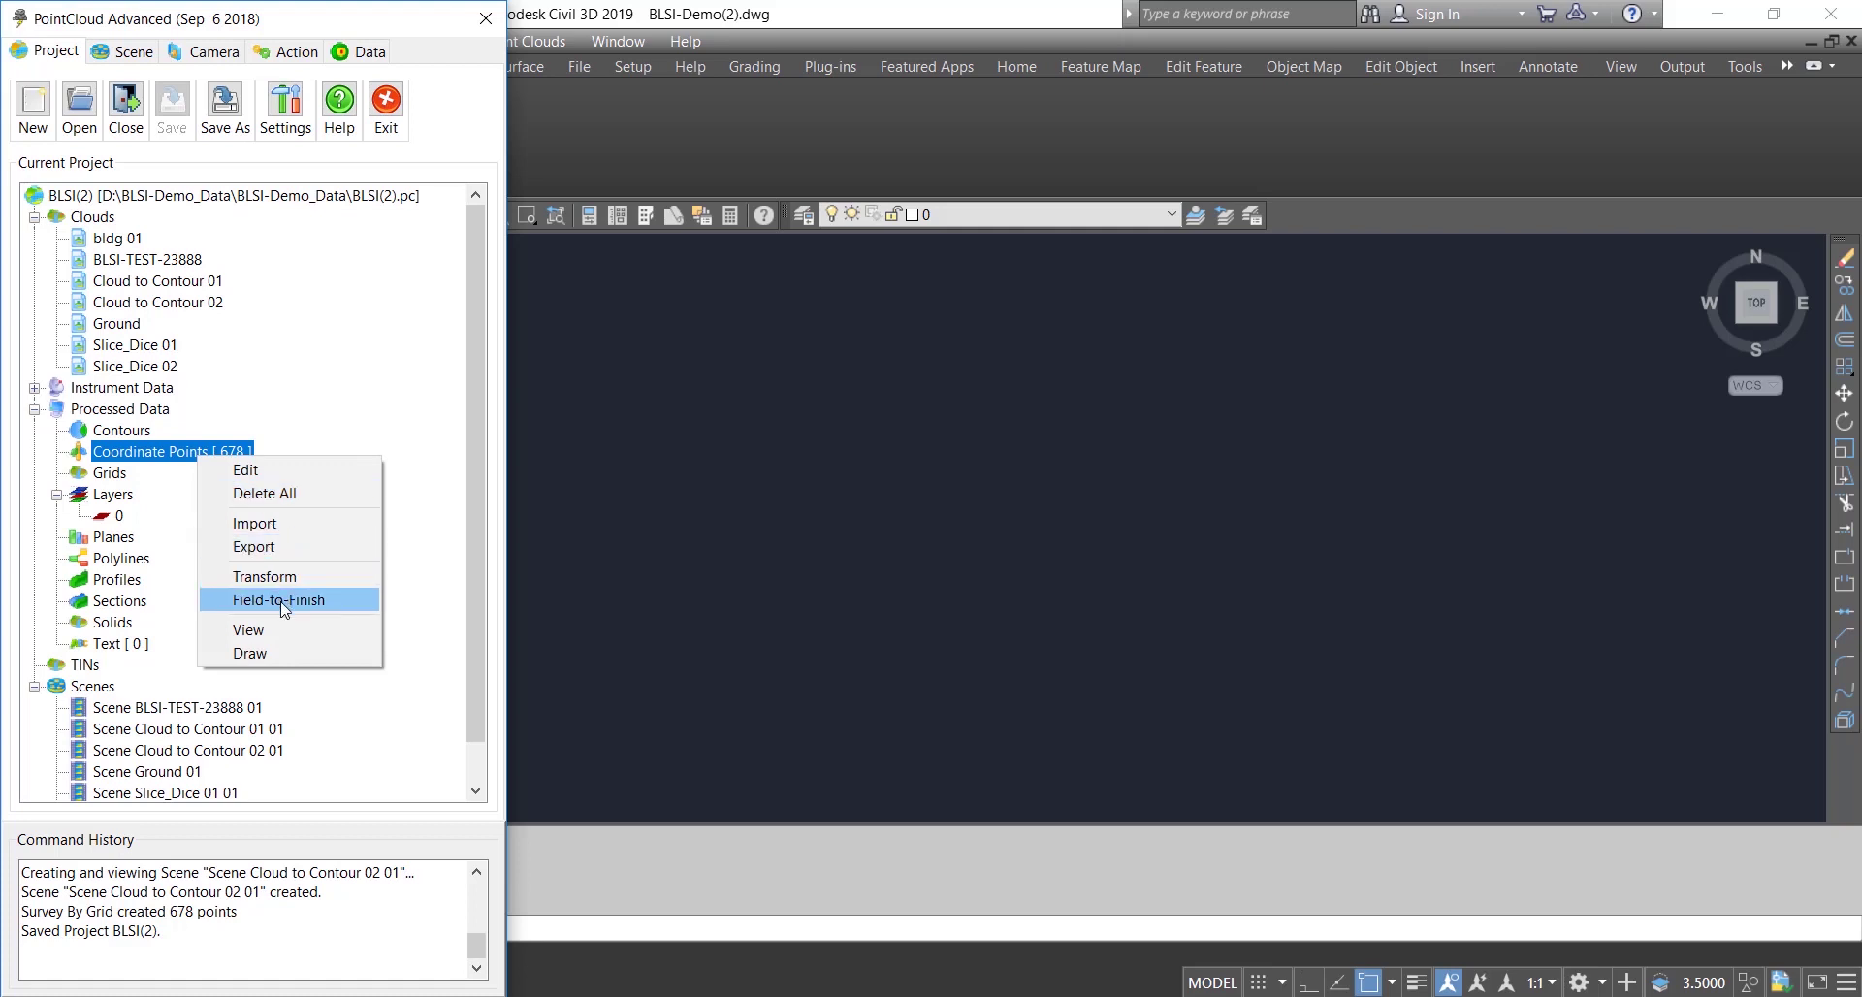
pyautogui.click(268, 655)
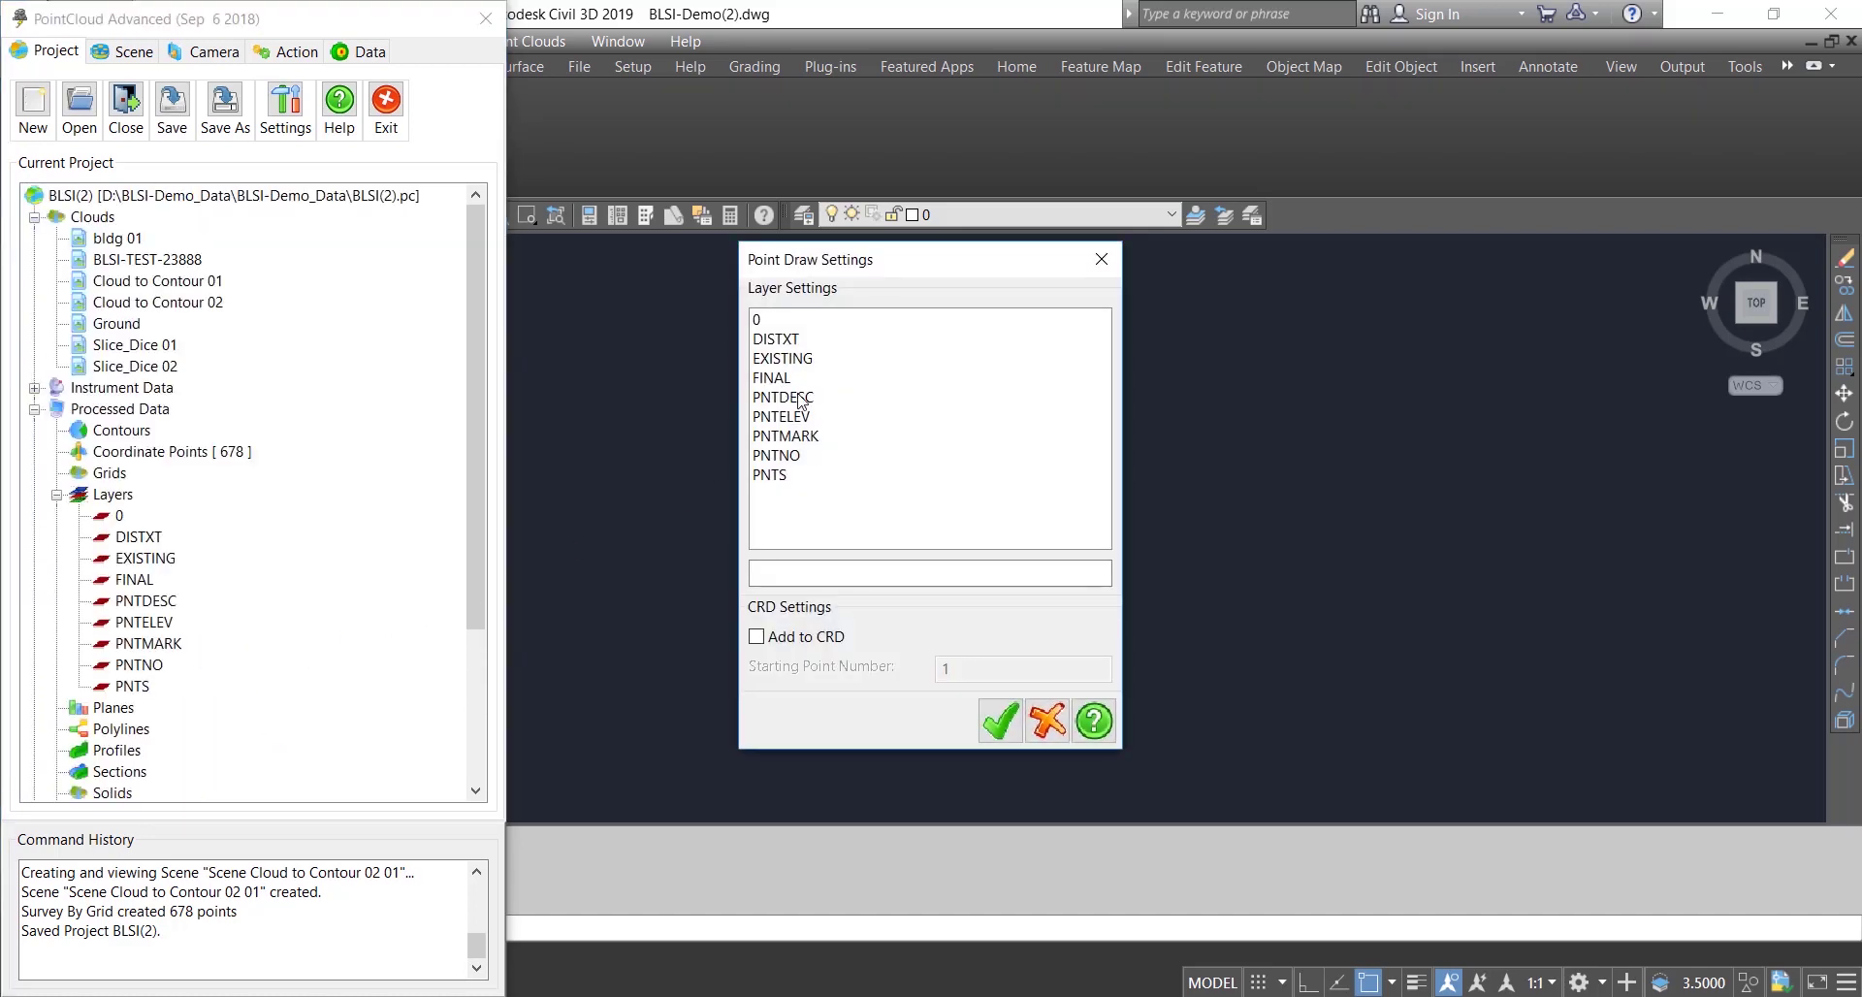
pyautogui.click(776, 475)
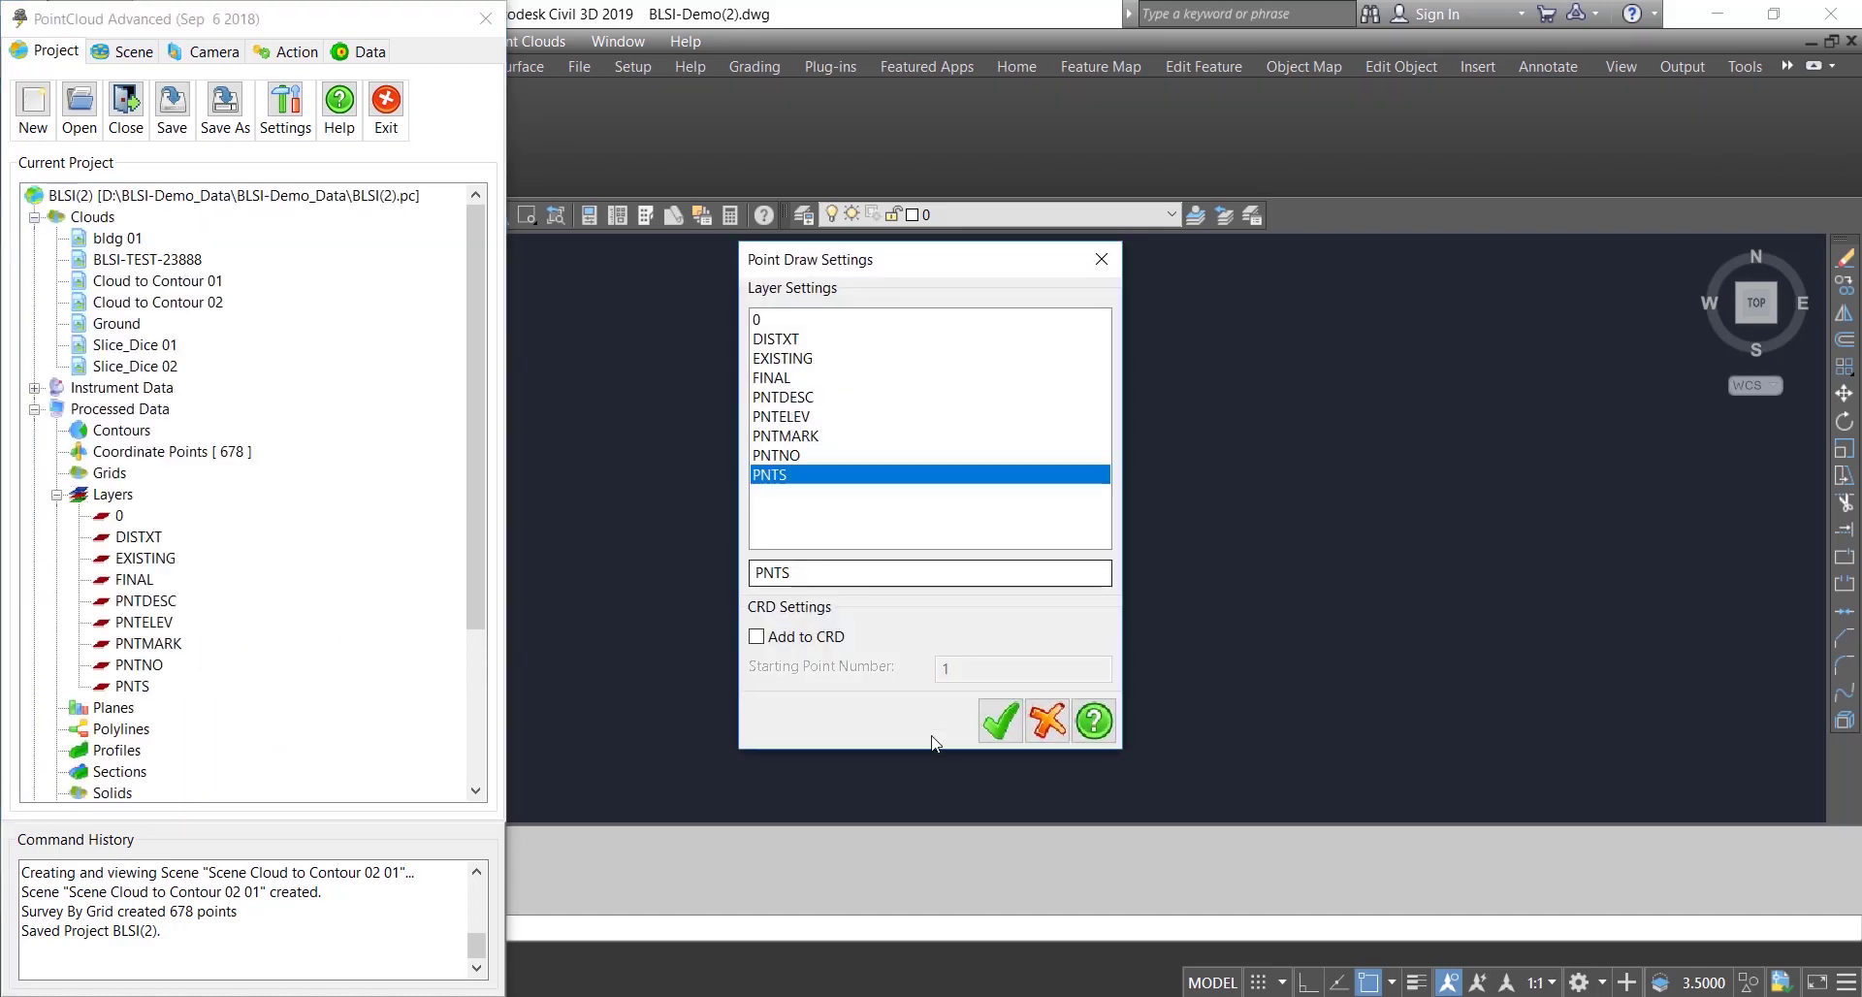
pyautogui.click(997, 721)
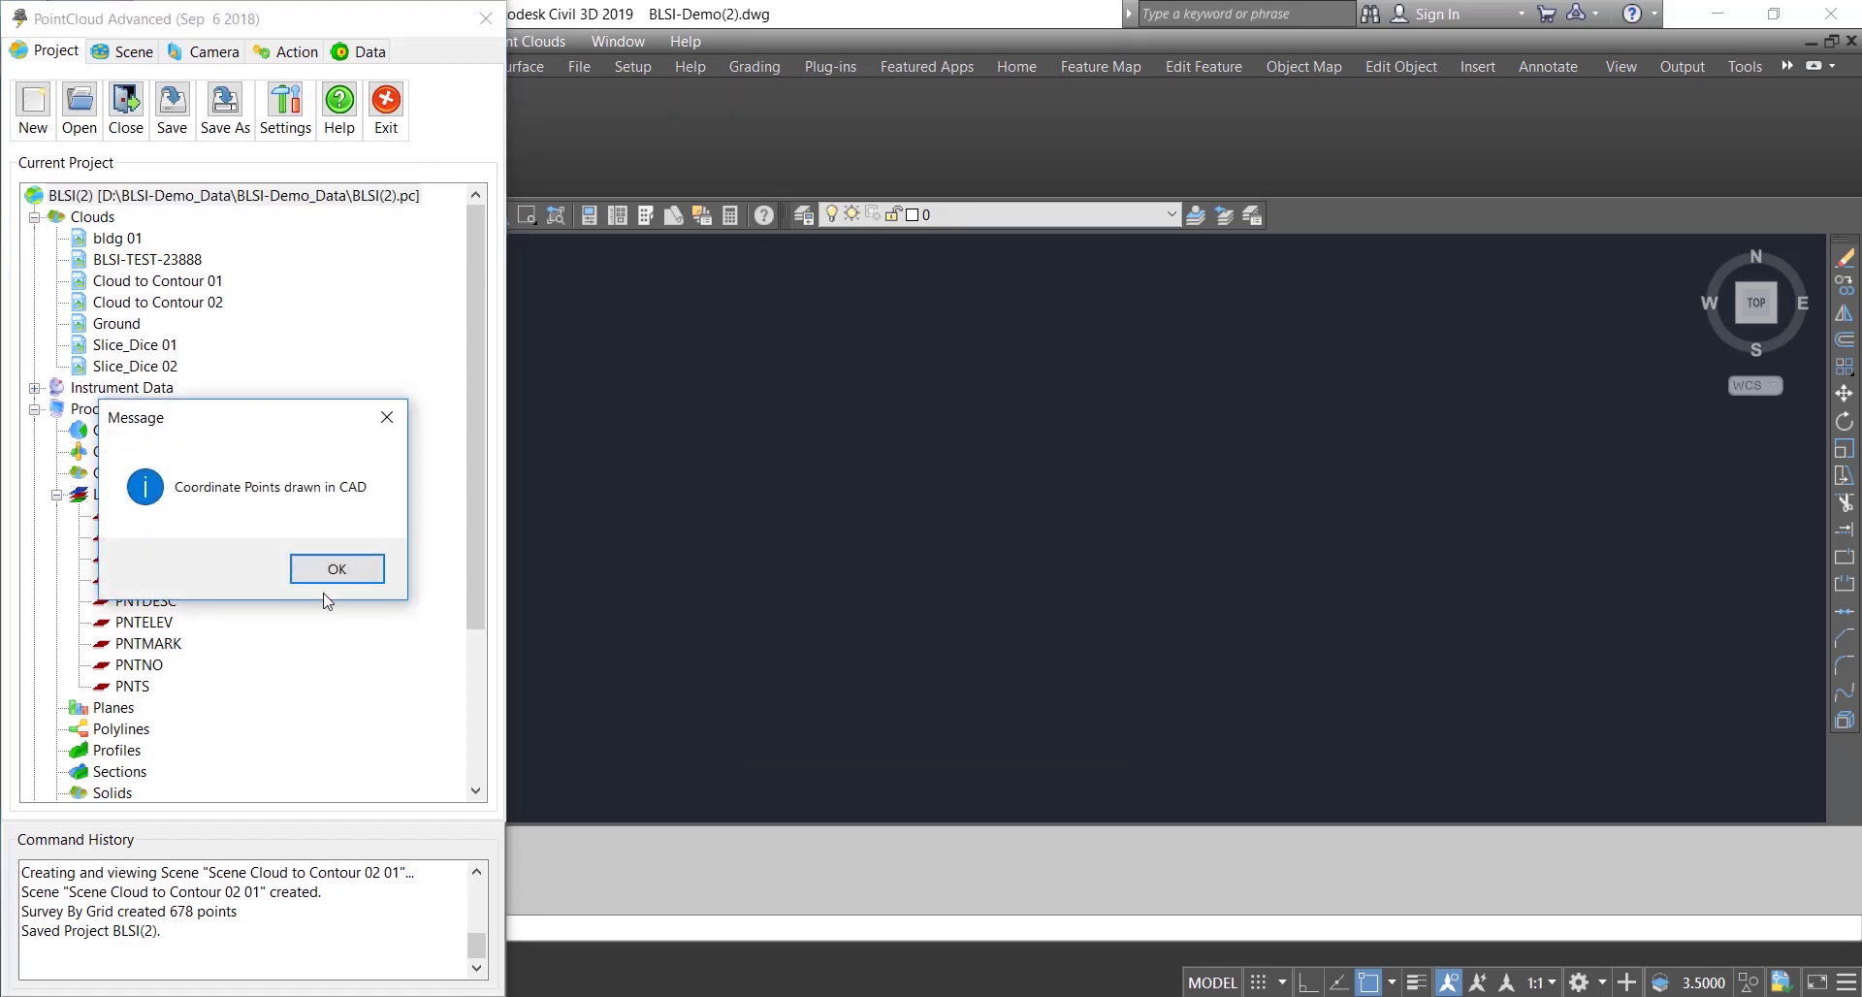
pyautogui.click(337, 570)
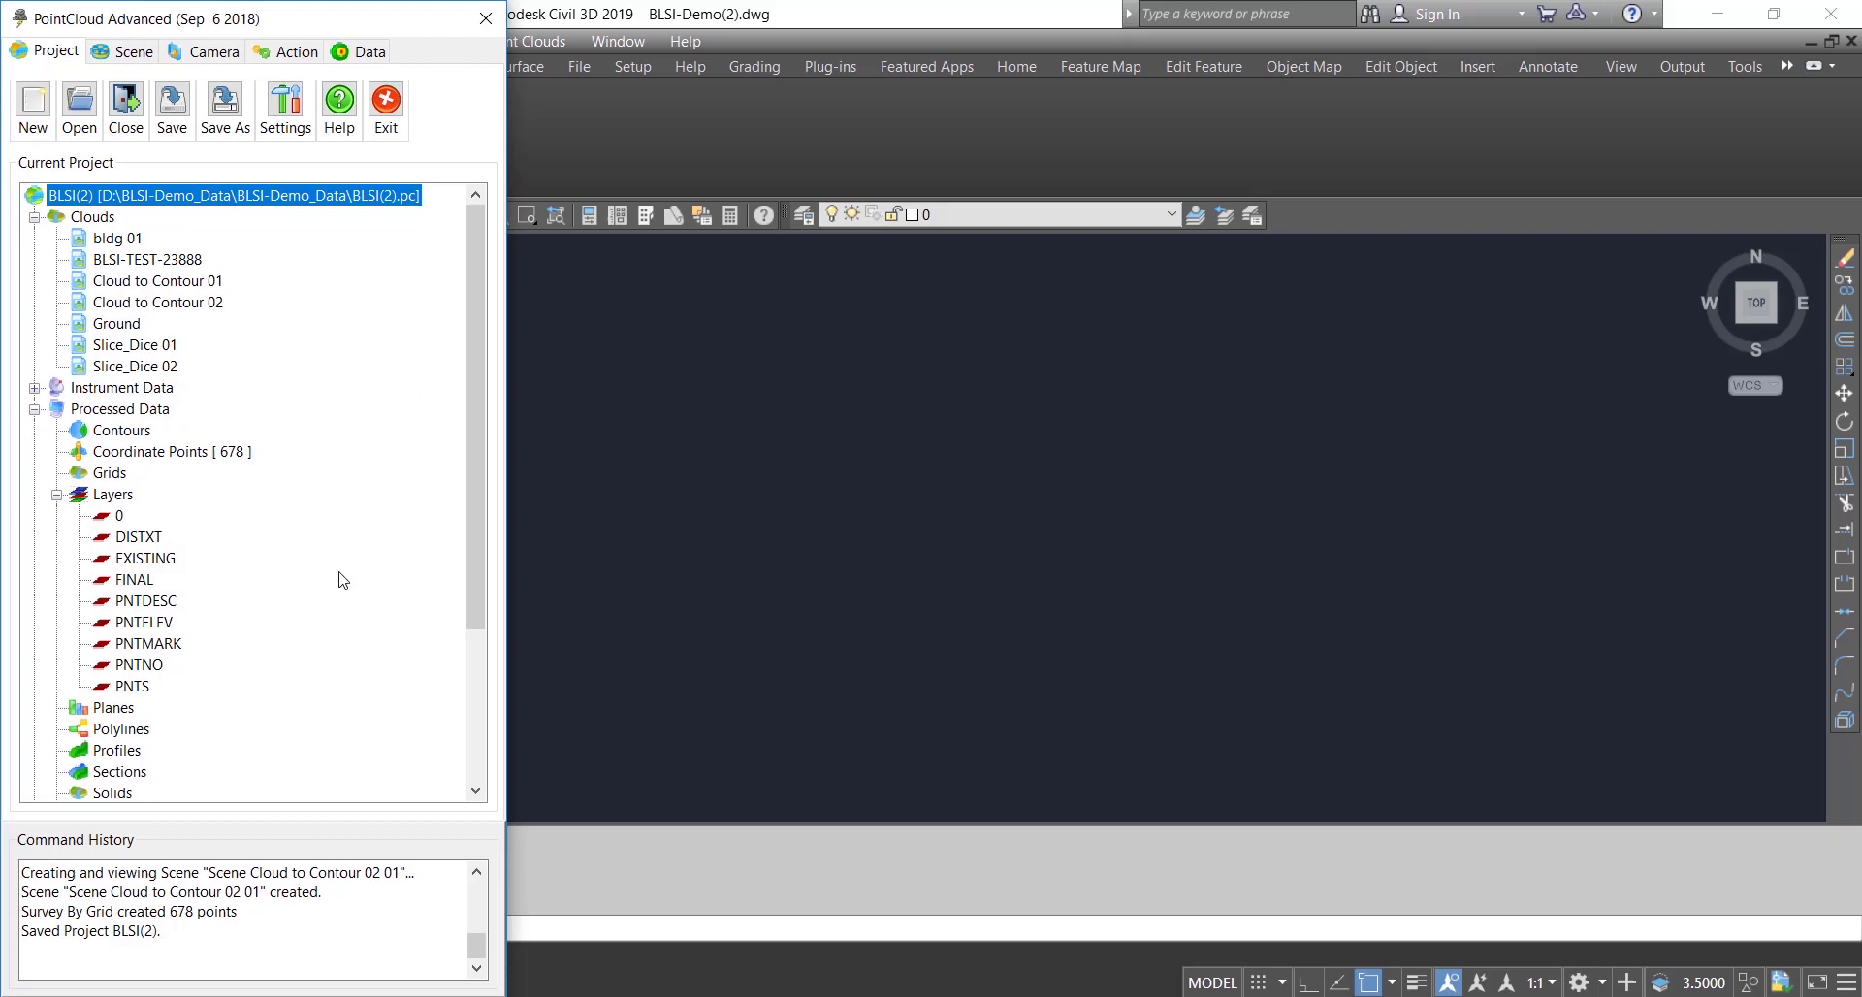
# Step: Exit PointCloud Advanced saving the project, then zoom to the extents of the drawing
pyautogui.click(385, 107)
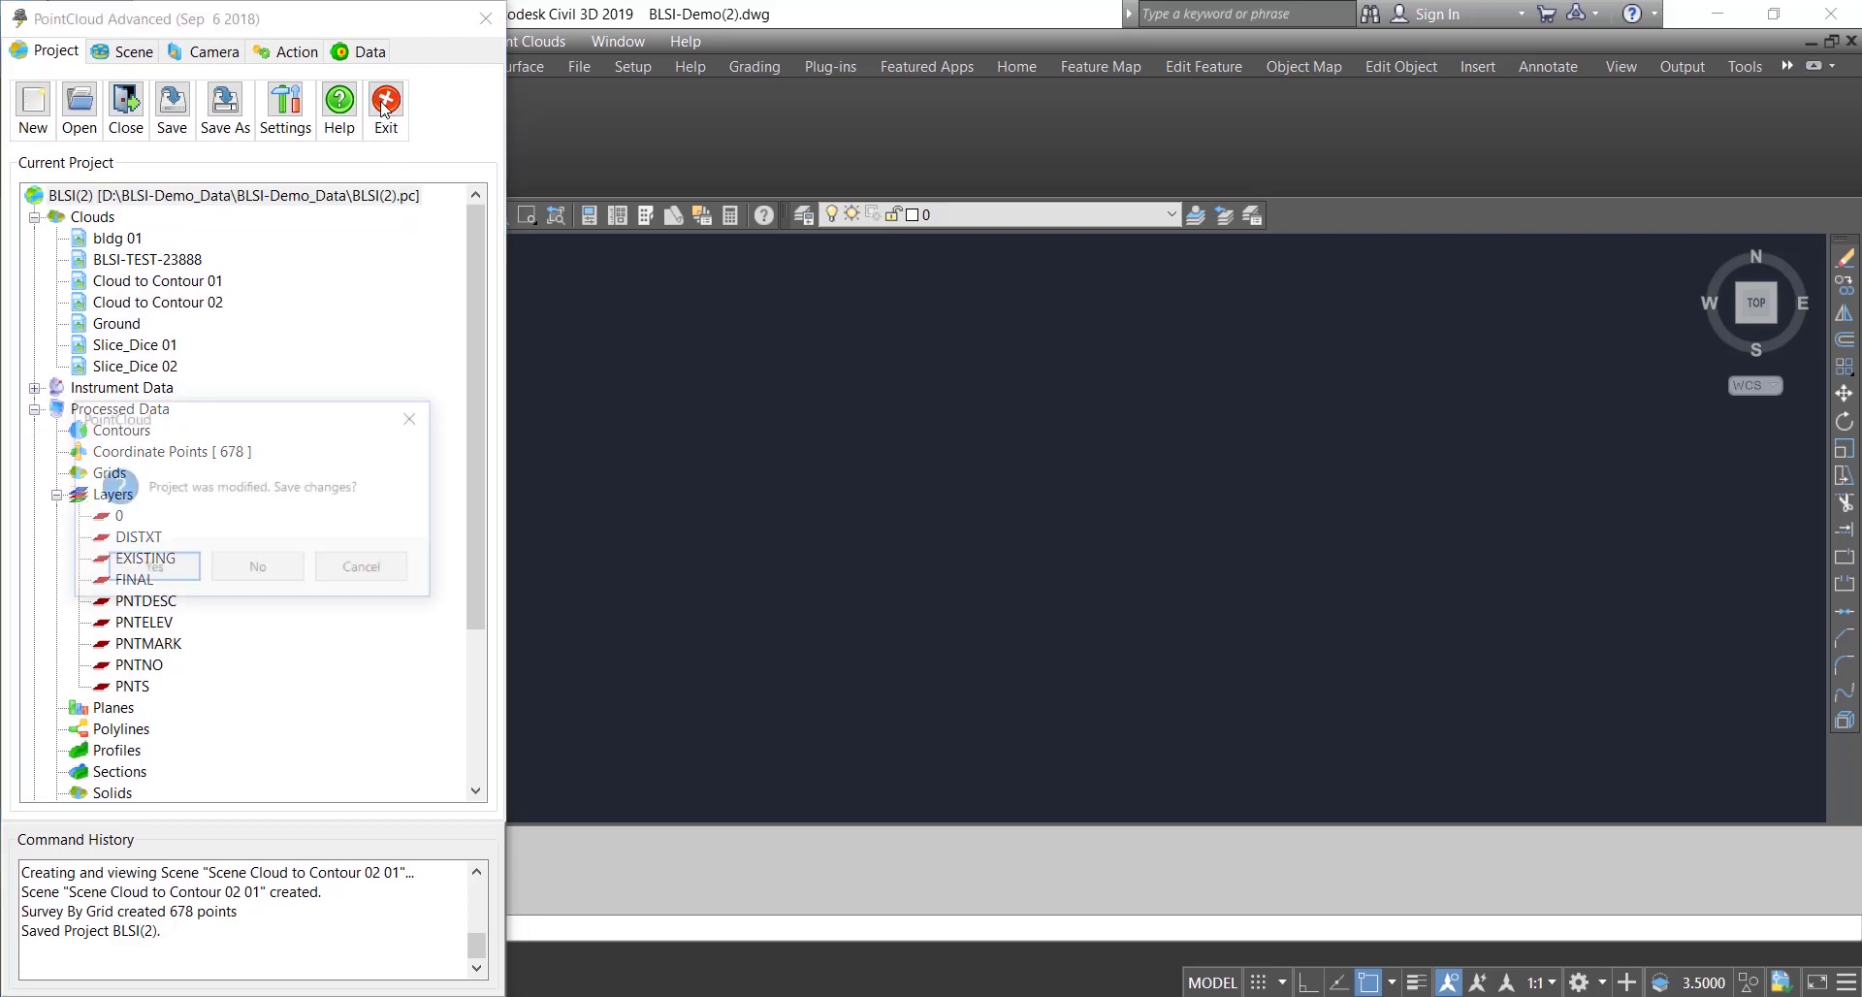
pyautogui.click(154, 570)
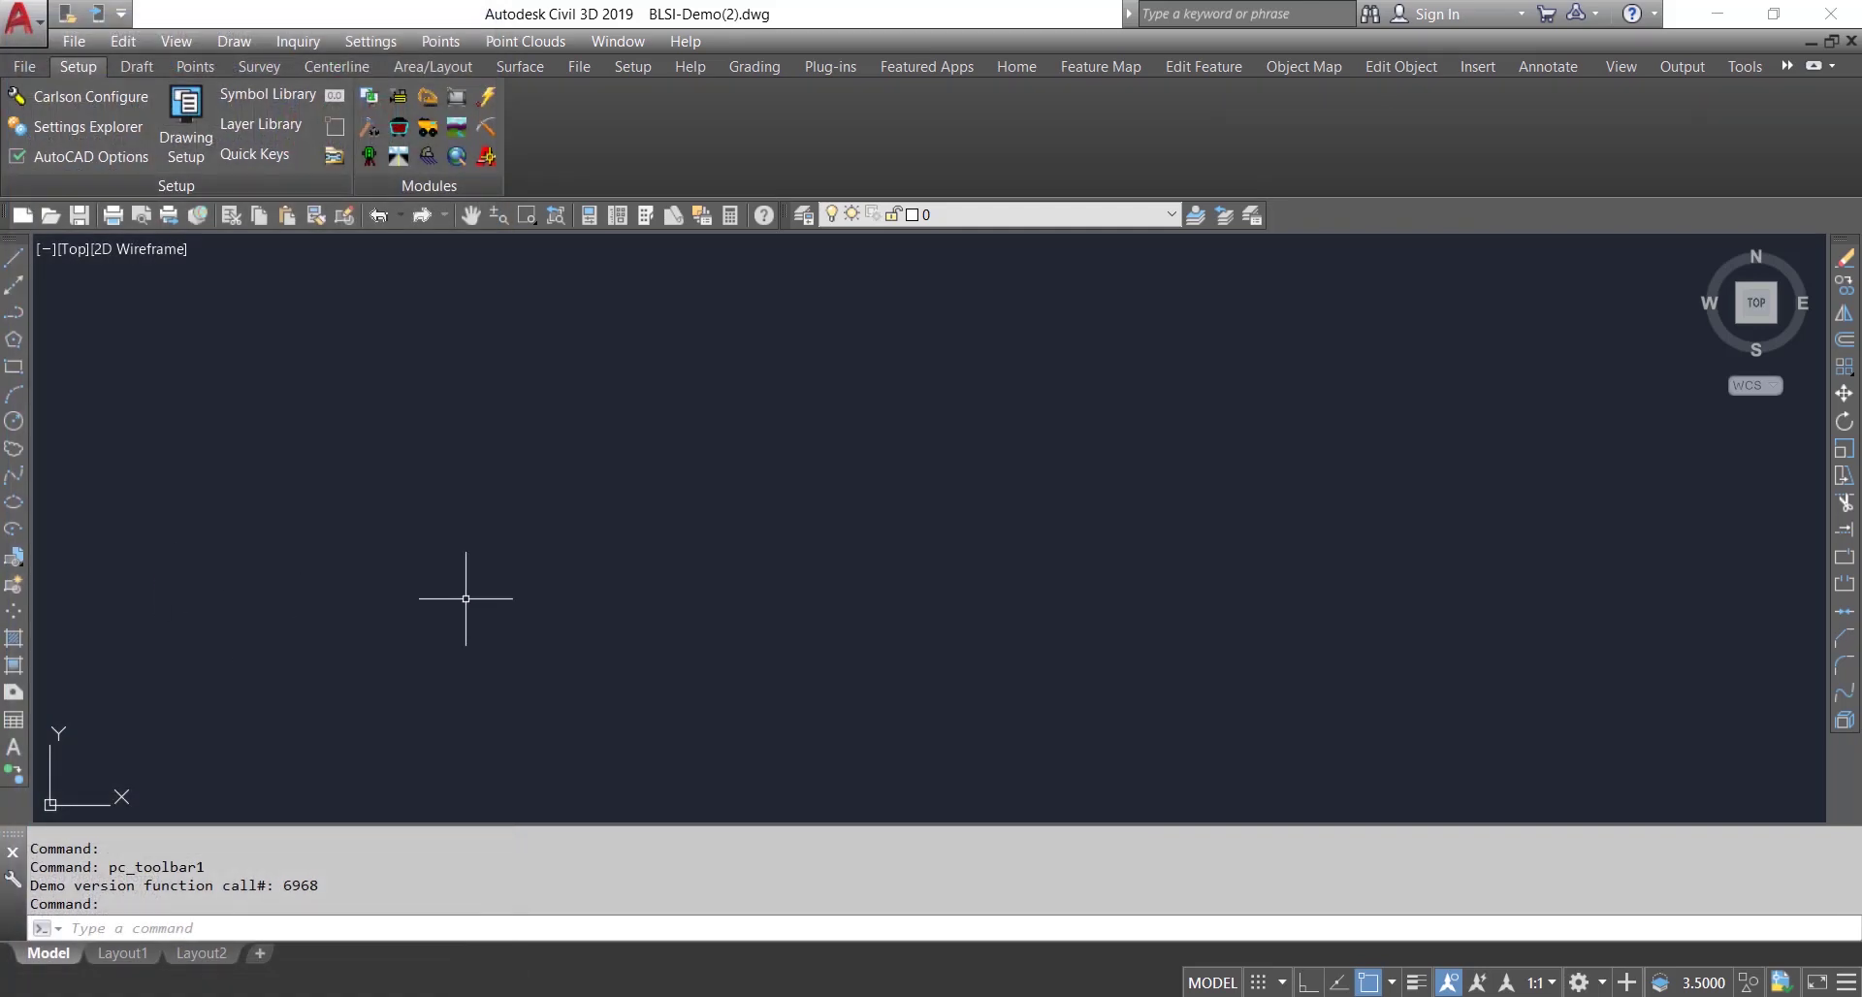
pyautogui.click(178, 41)
pyautogui.click(206, 115)
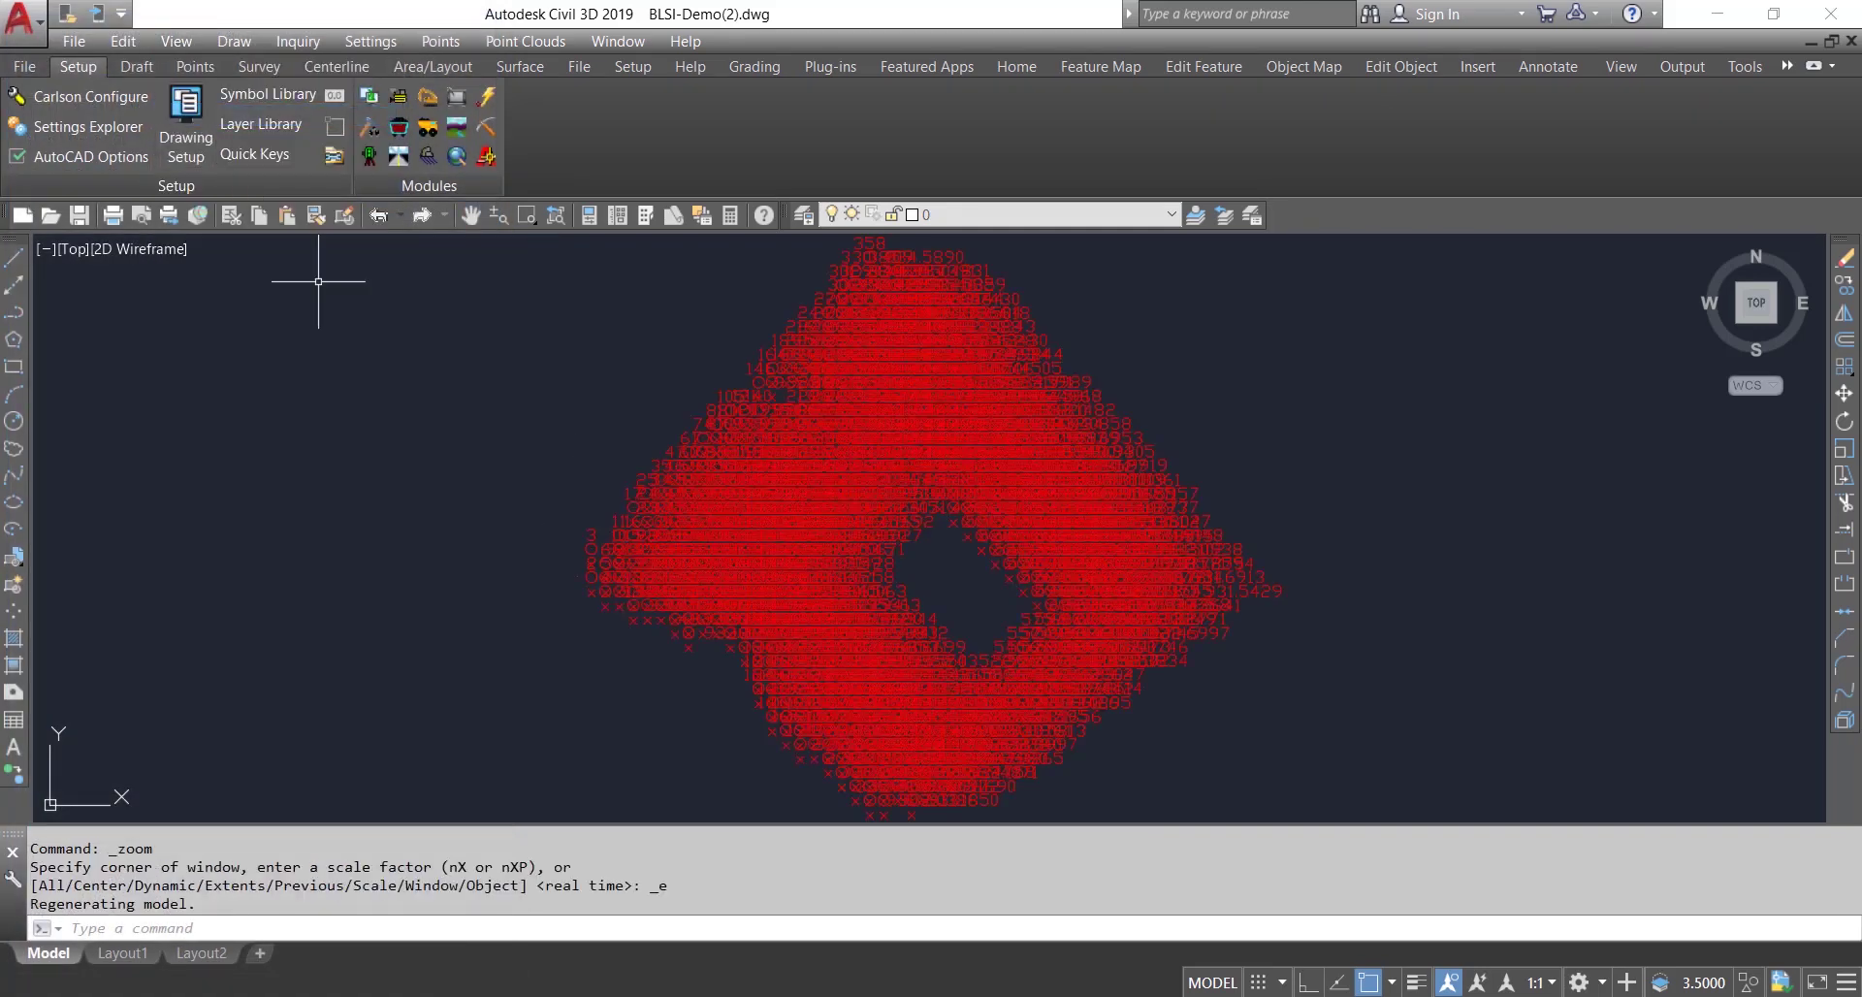
# Step: Open Coordinate File Utilities from the Points menu
pyautogui.scroll(-3, 884, 523)
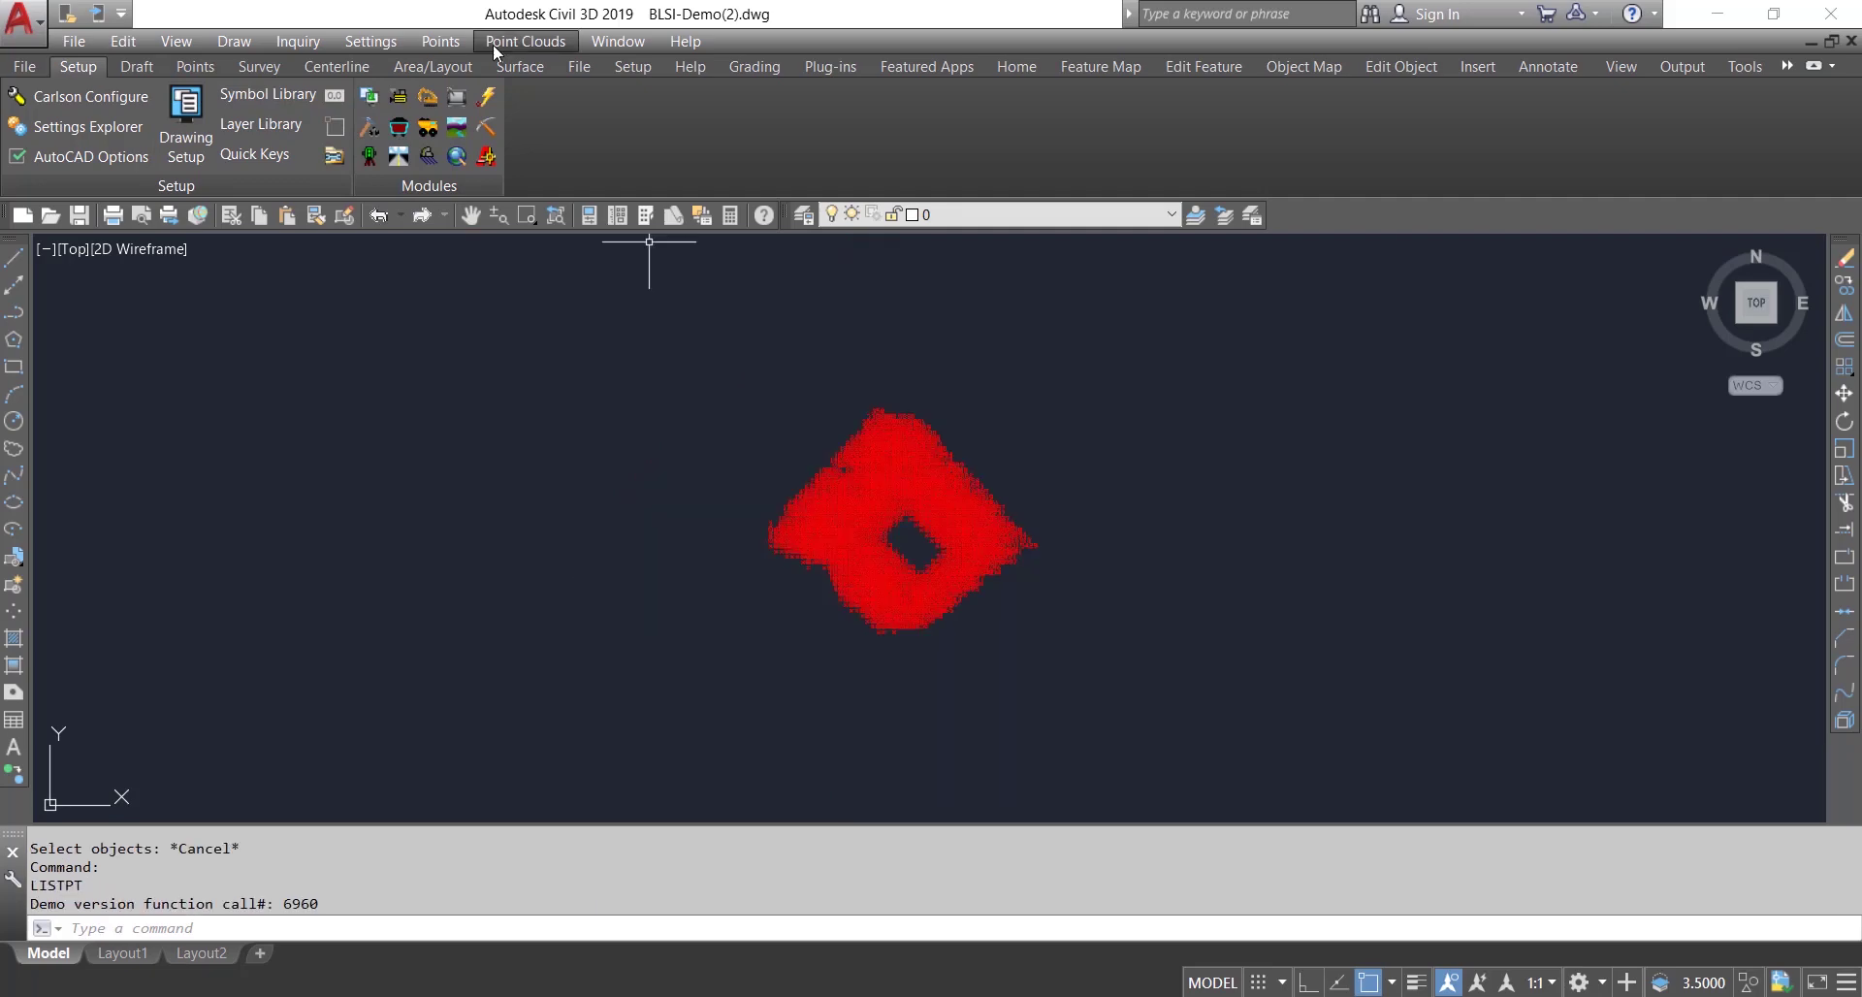
pyautogui.click(441, 42)
pyautogui.click(524, 220)
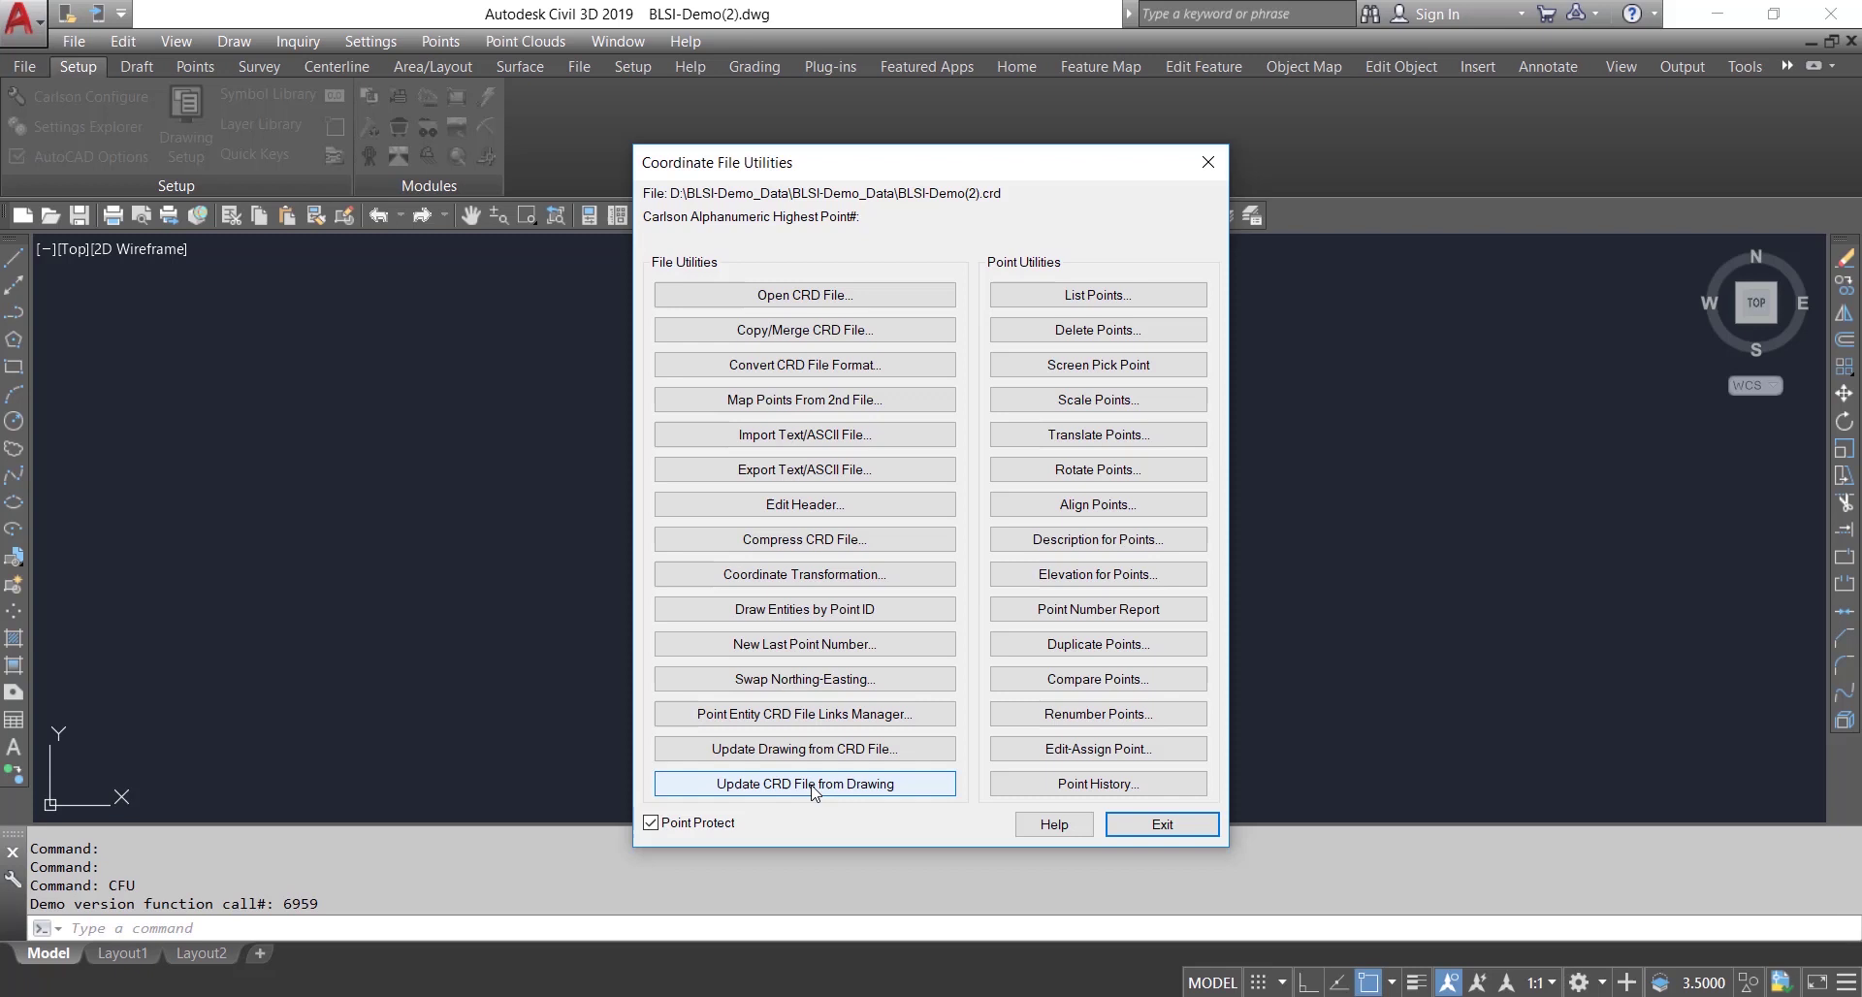
# Step: Update BLSI-Demo(2).crd from the drawing by window-selecting all points, reaching highest point 678
pyautogui.click(812, 783)
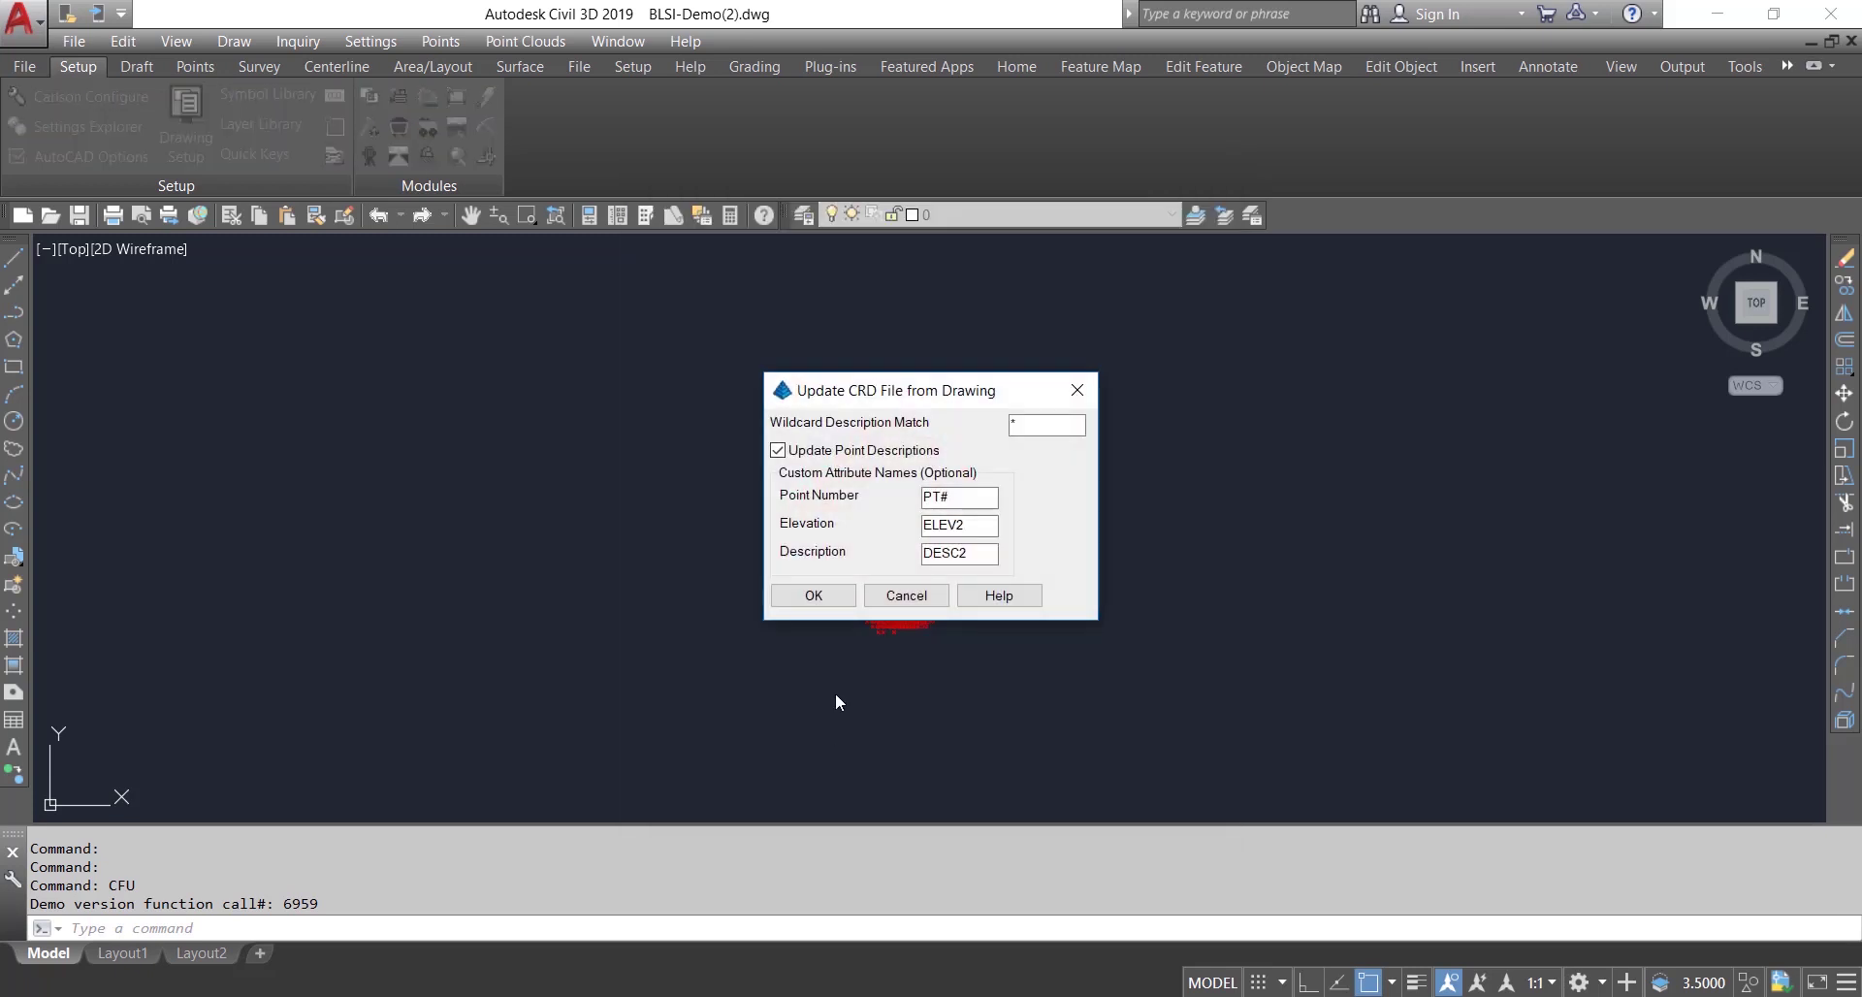
pyautogui.click(816, 601)
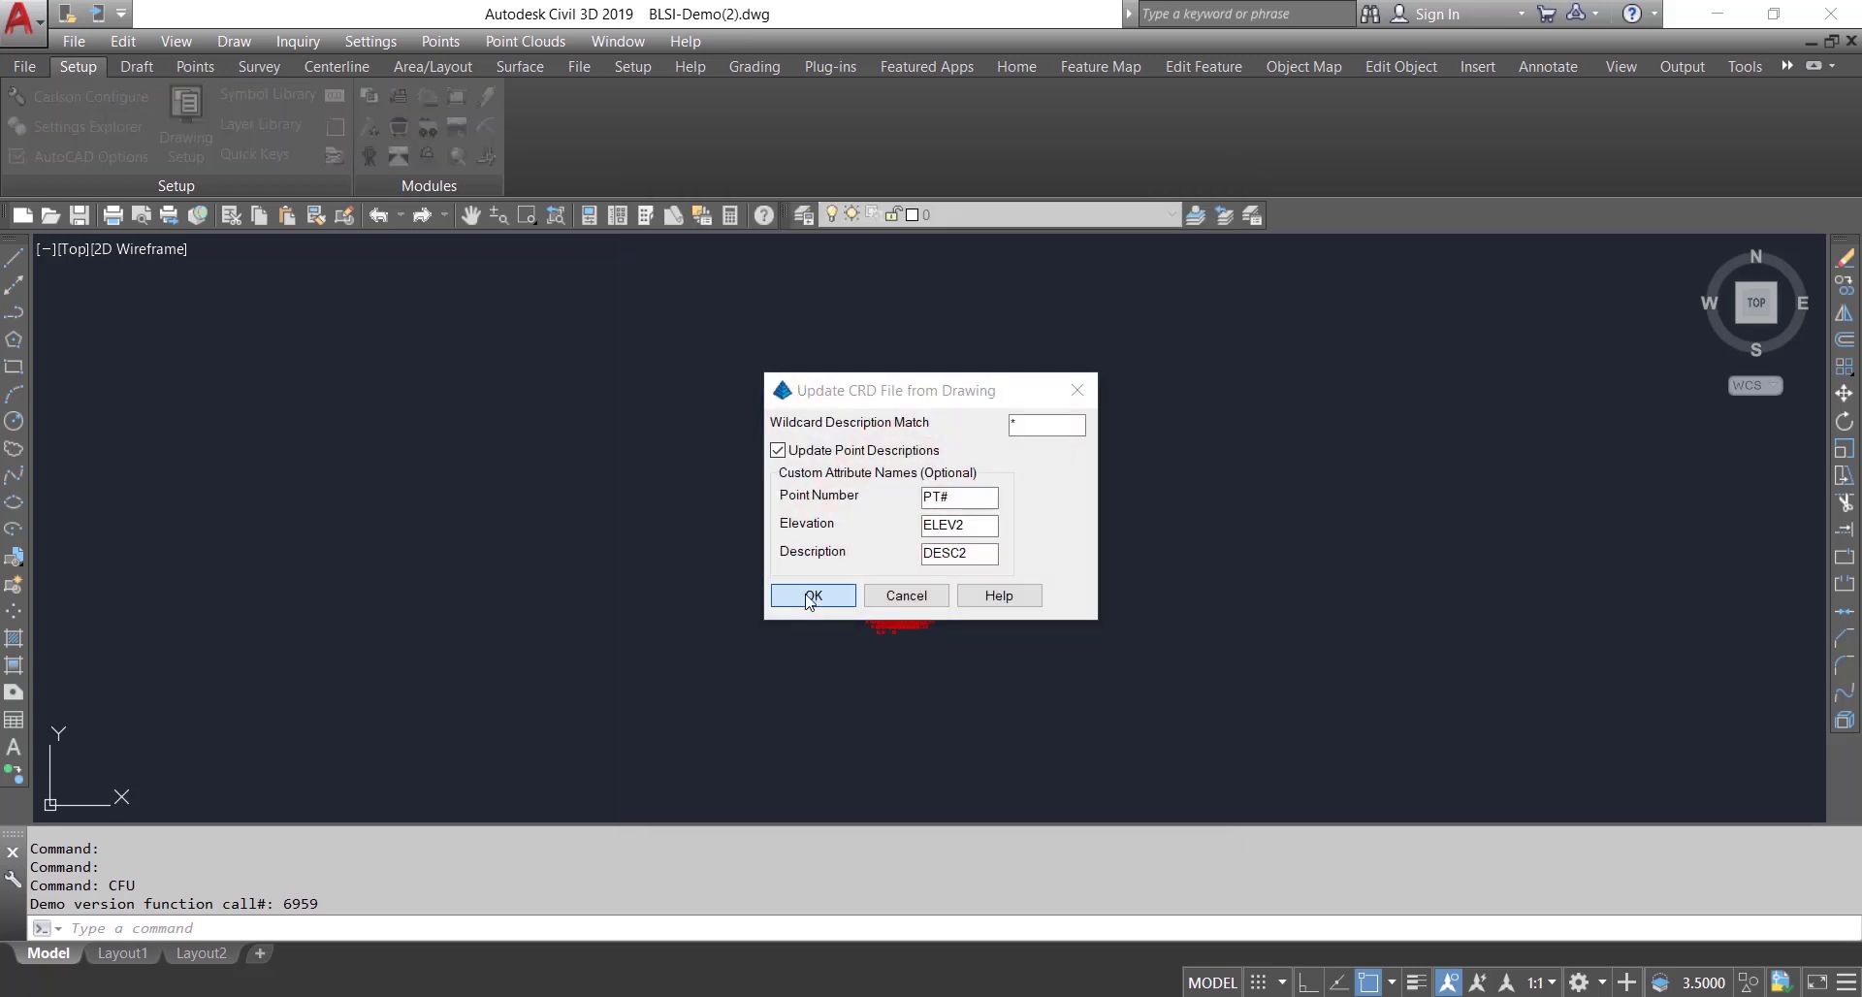
pyautogui.click(681, 726)
pyautogui.click(1214, 328)
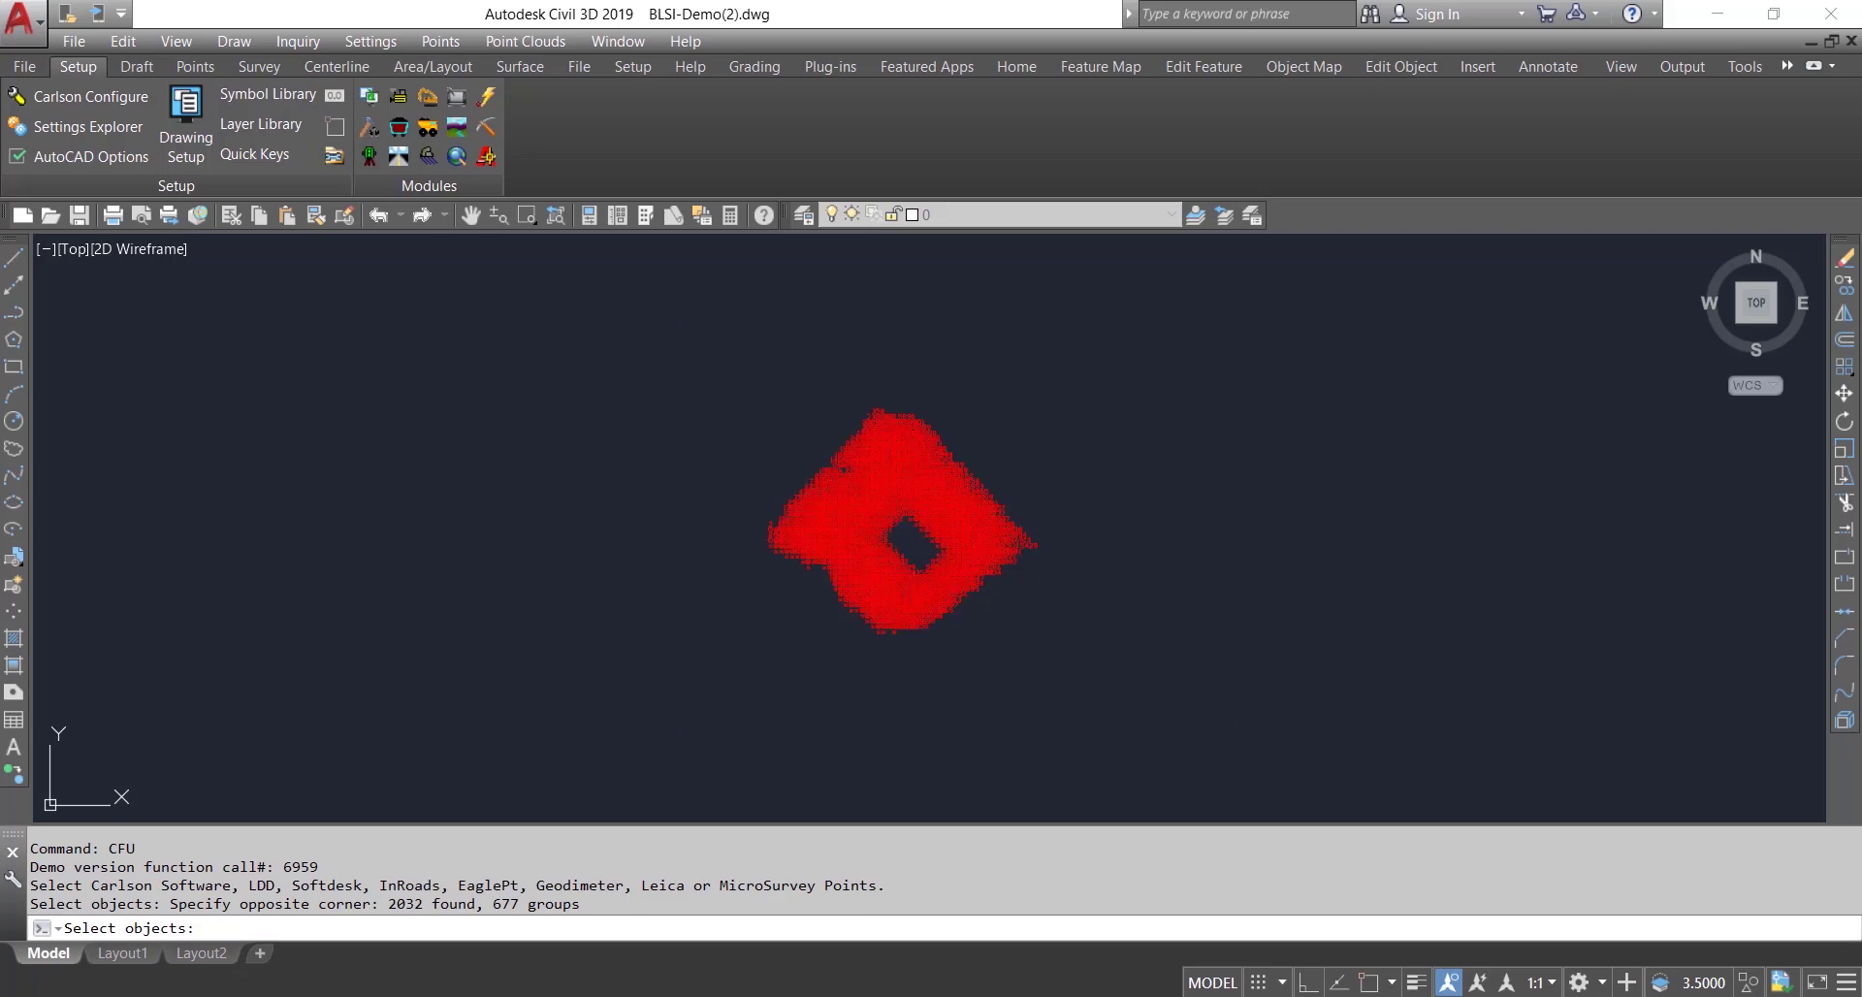
pyautogui.press('Return')
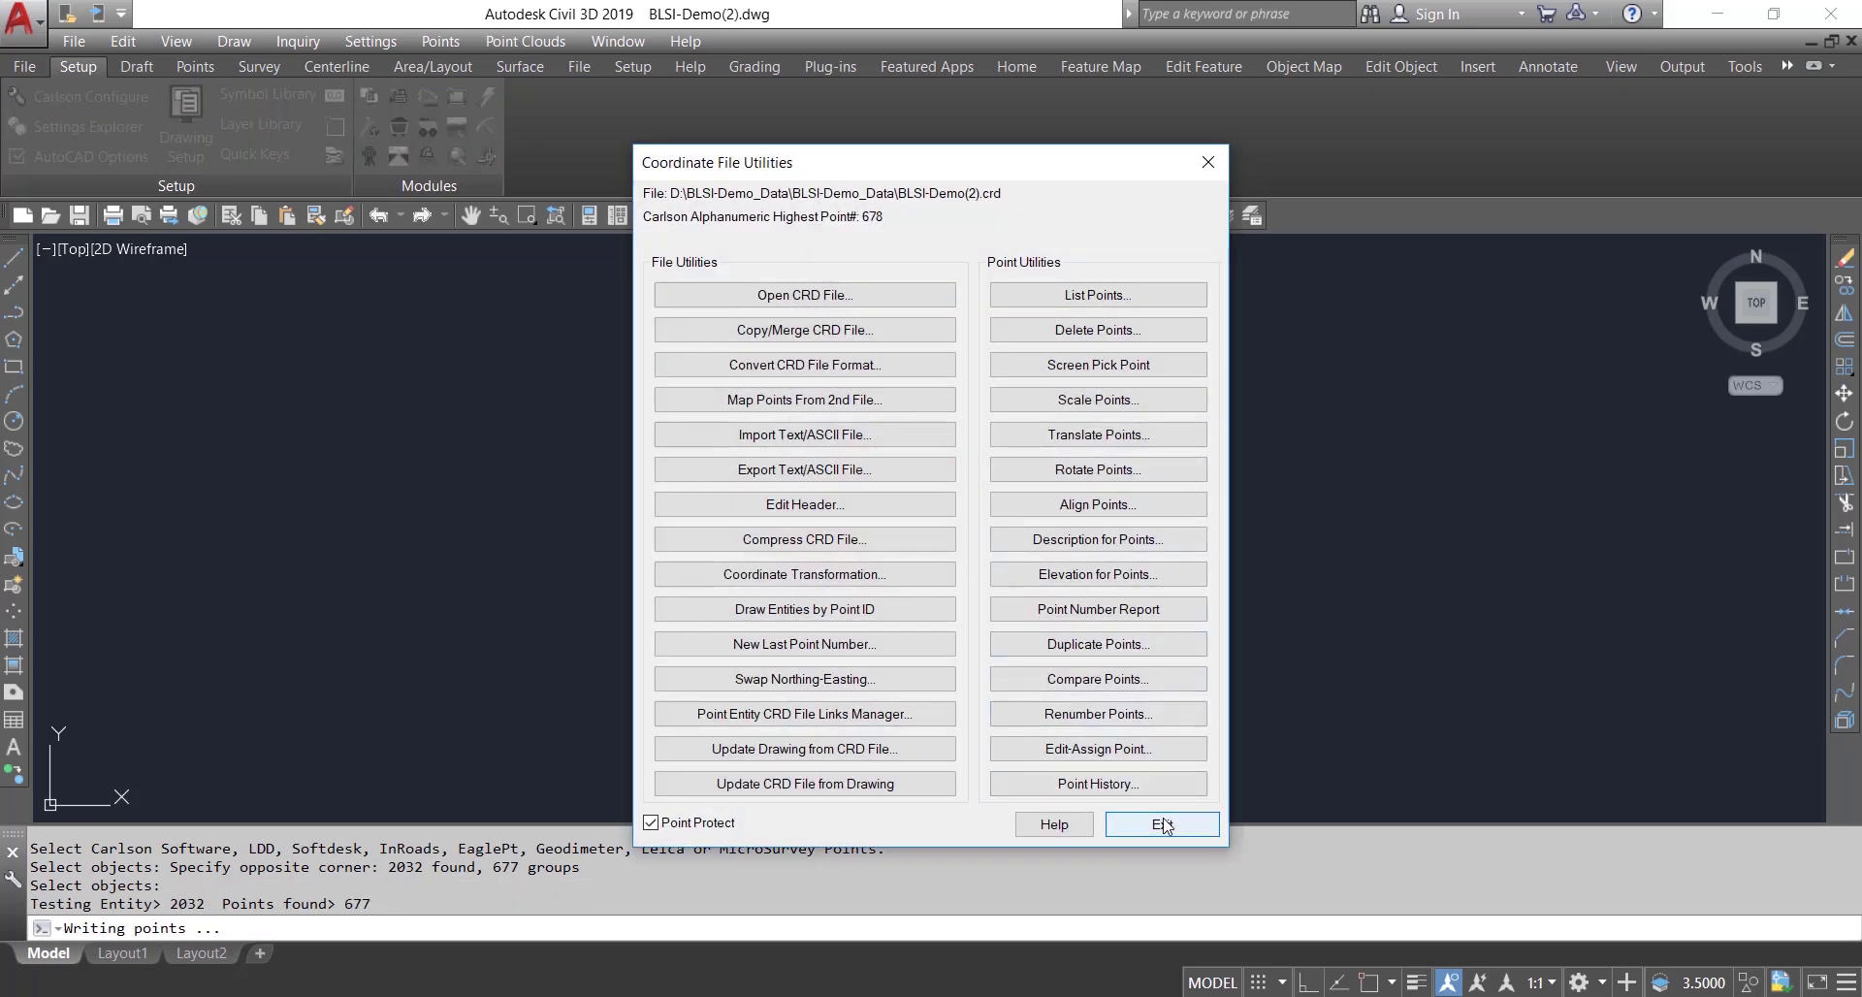
pyautogui.click(1164, 295)
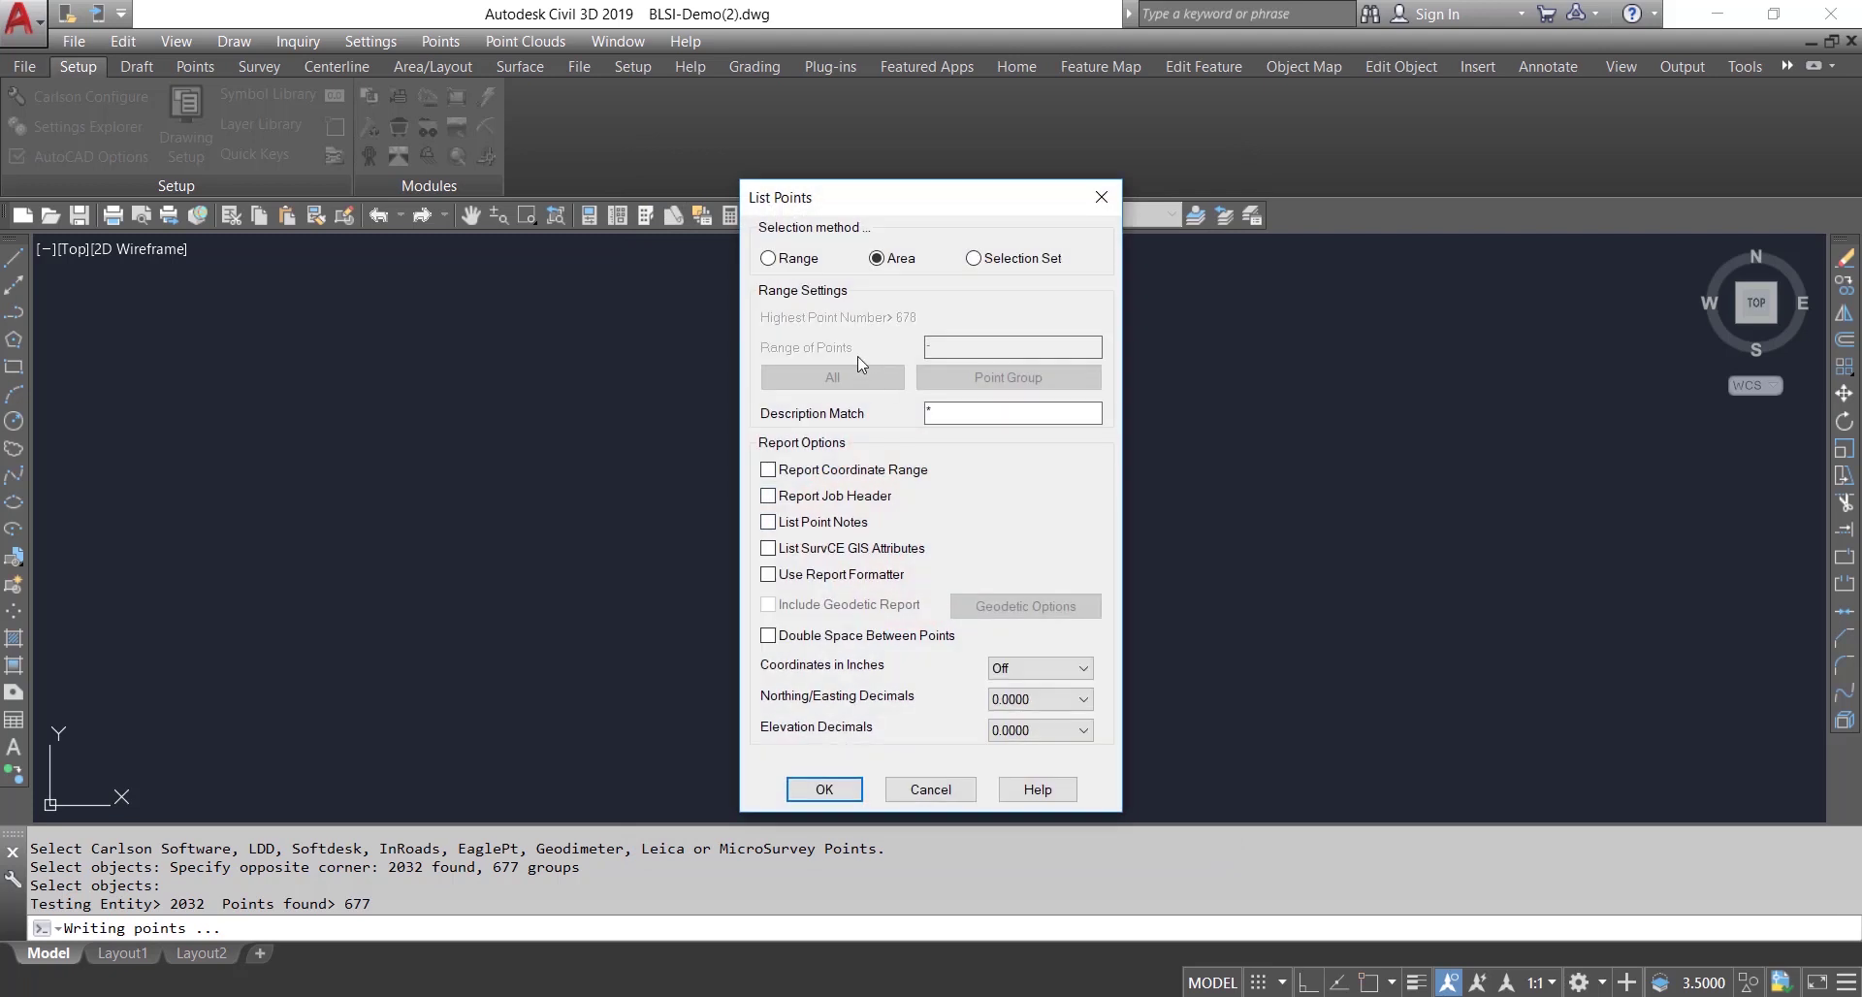
pyautogui.click(795, 258)
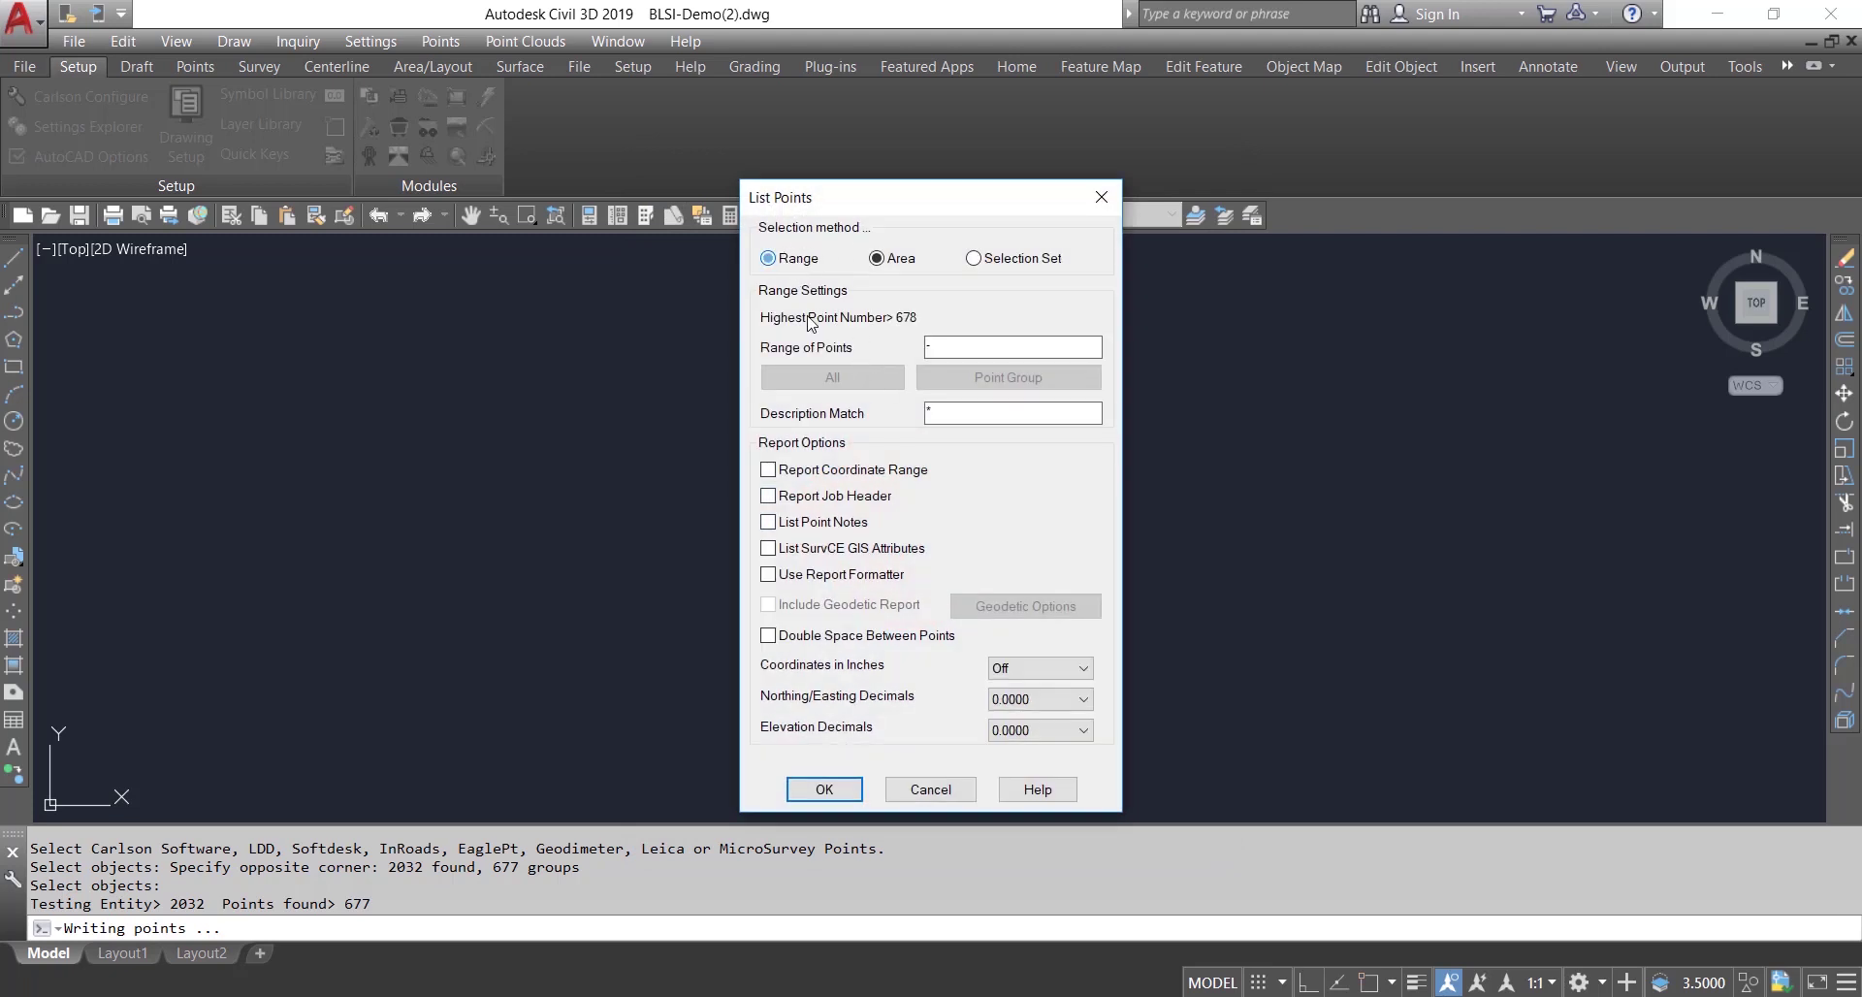
pyautogui.click(829, 383)
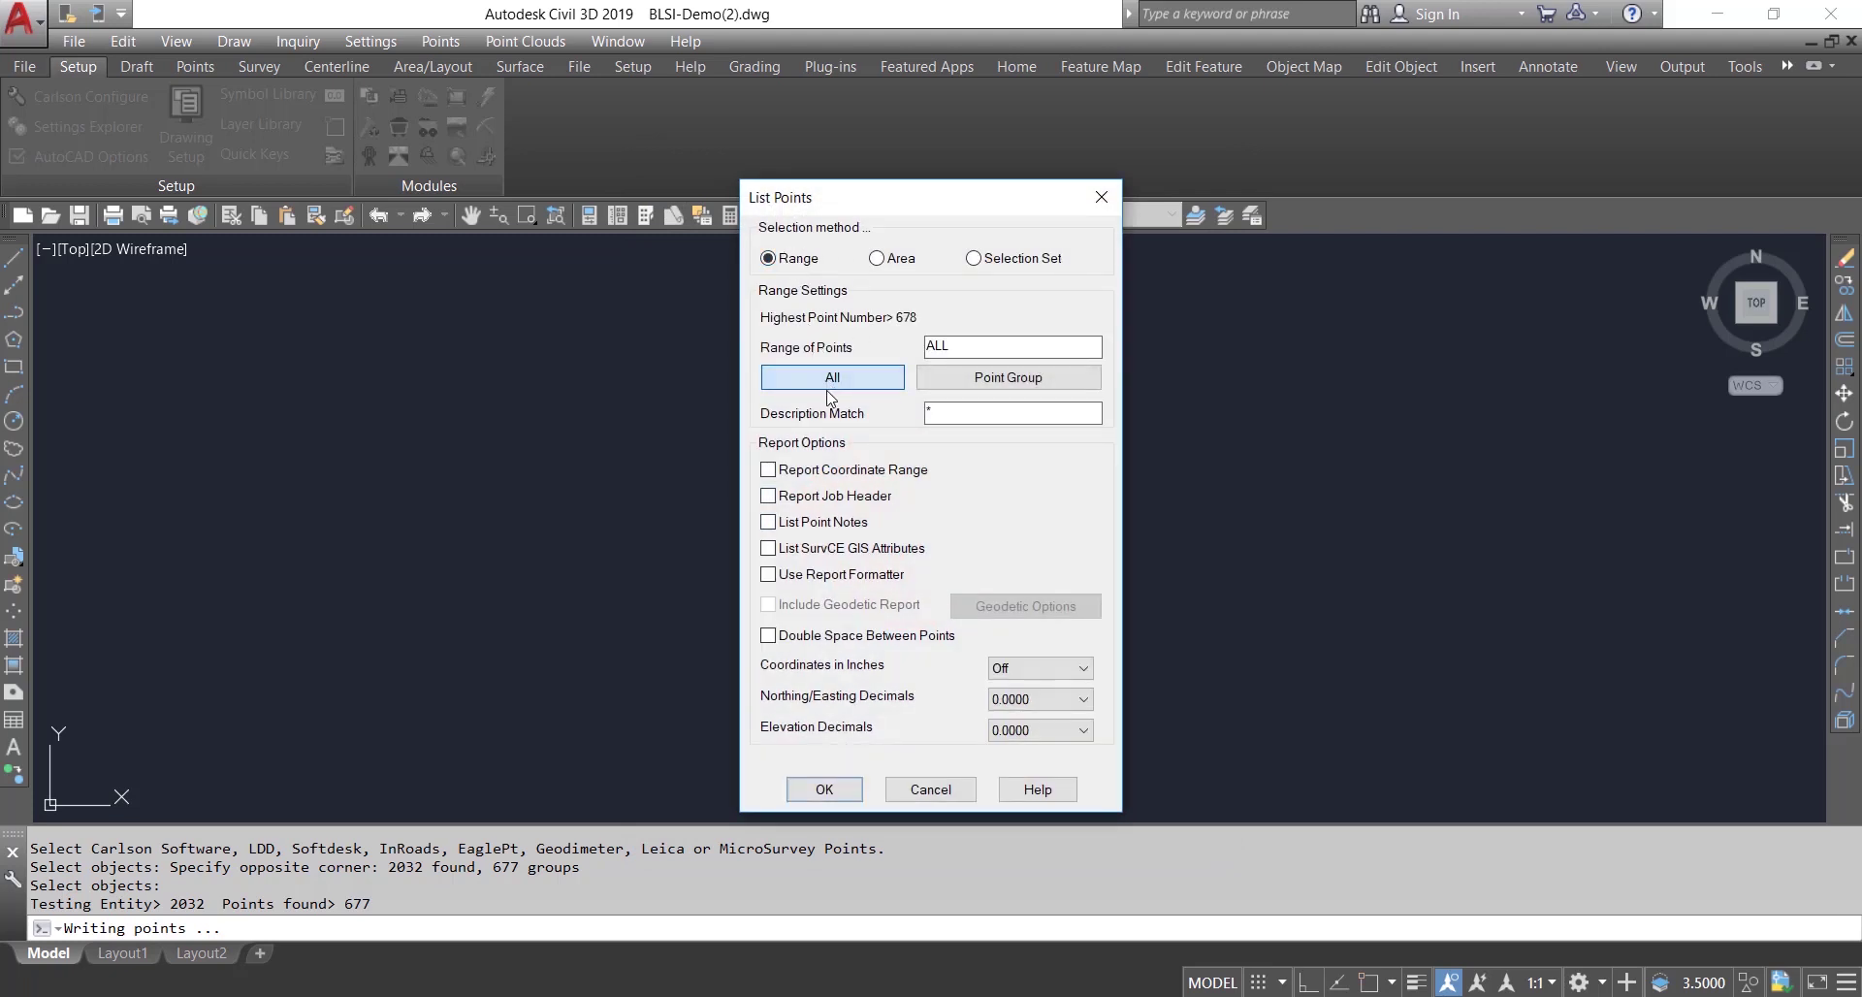
pyautogui.click(824, 788)
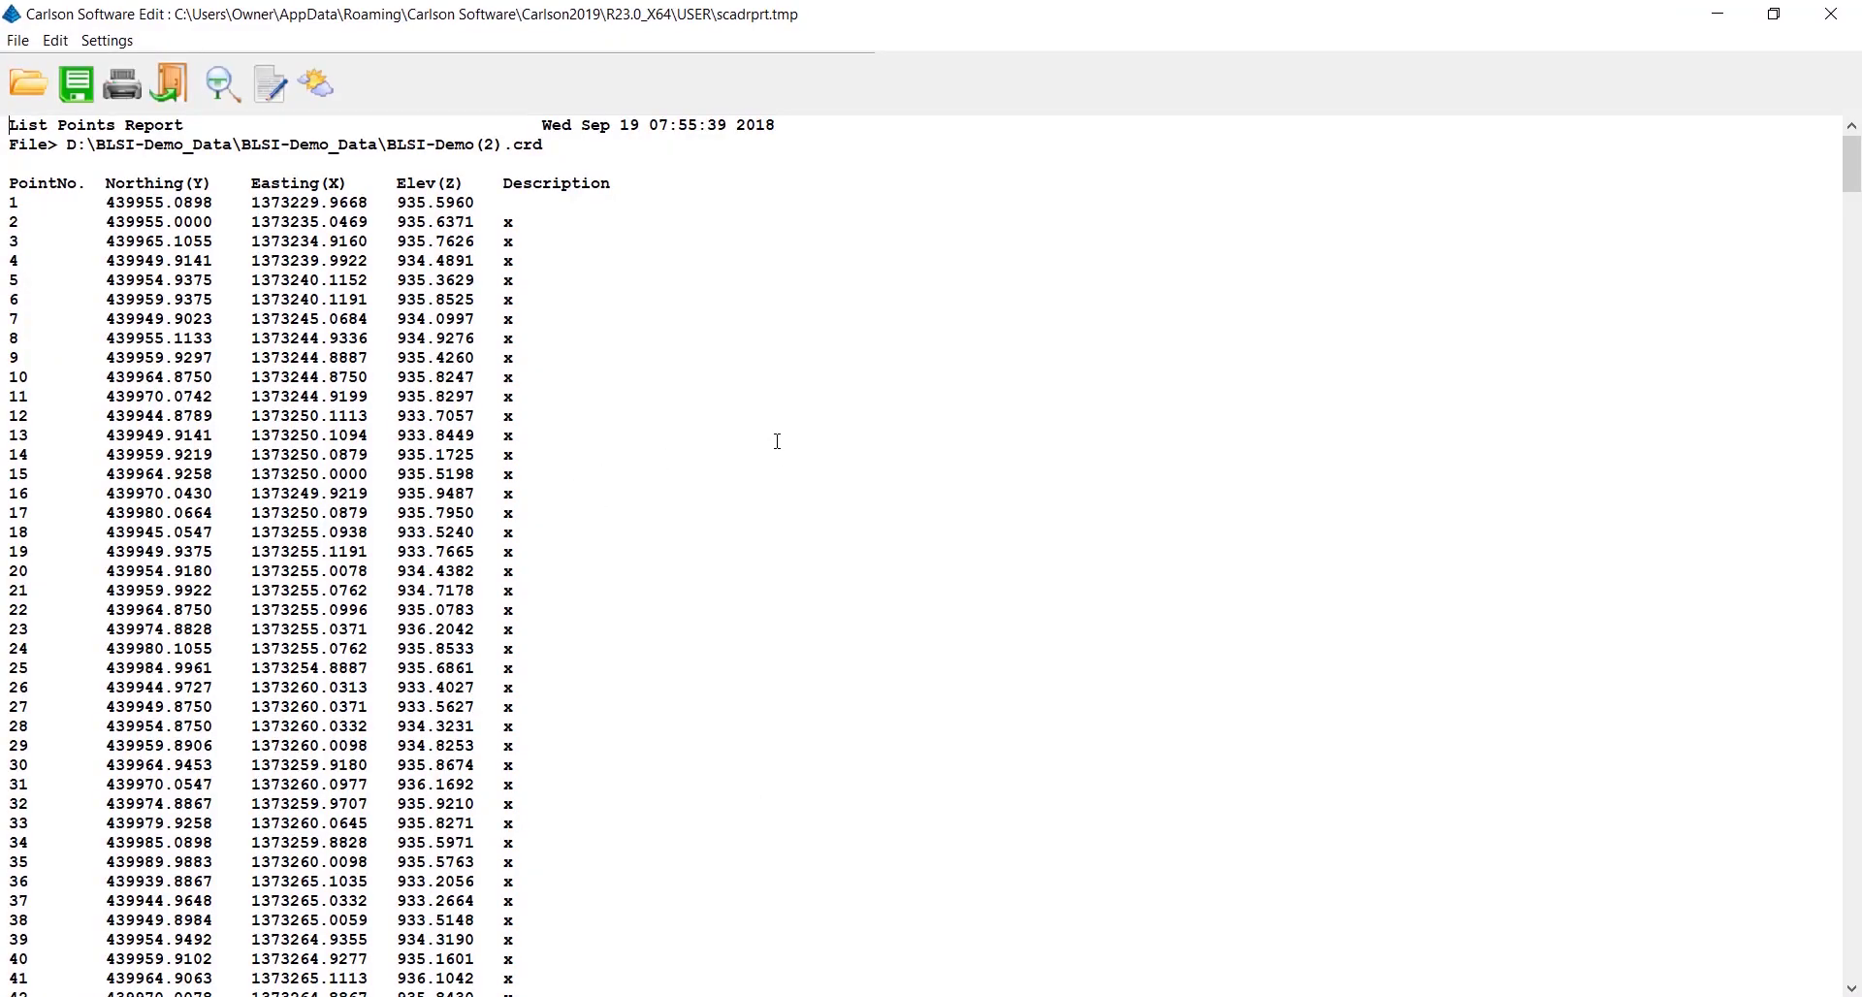
pyautogui.scroll(-16, 777, 441)
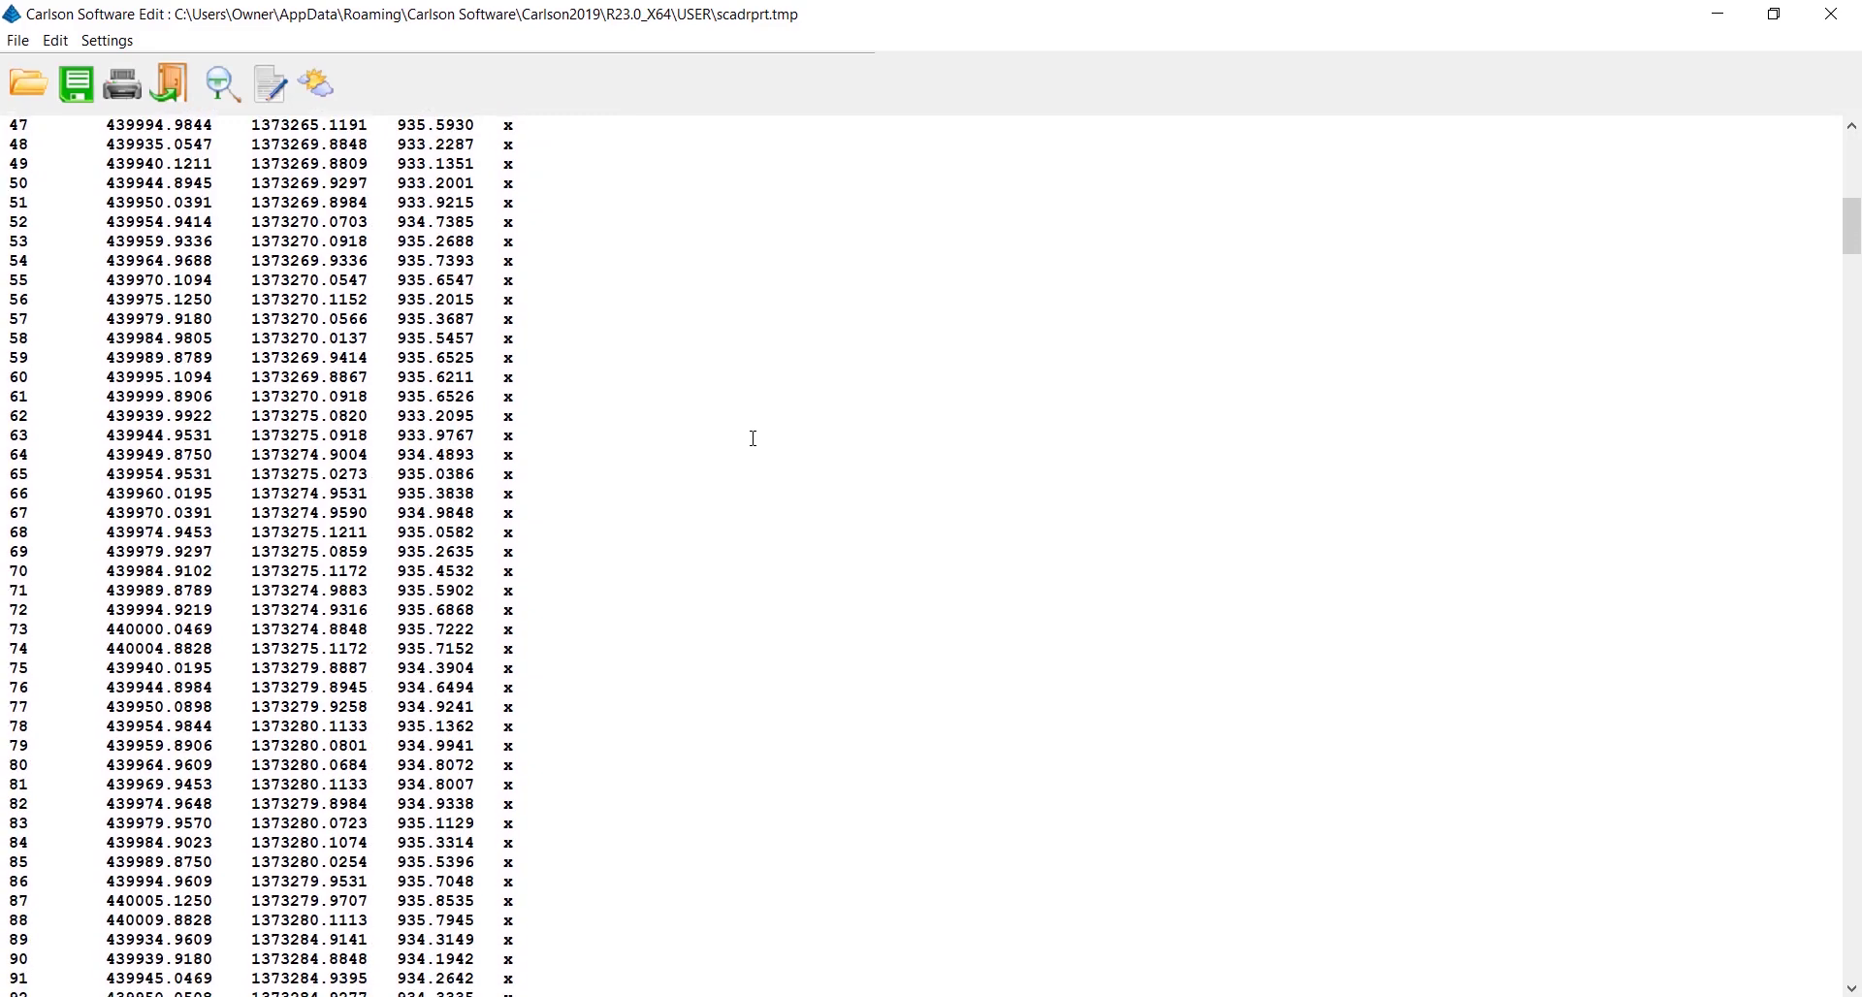
pyautogui.scroll(-18, 753, 437)
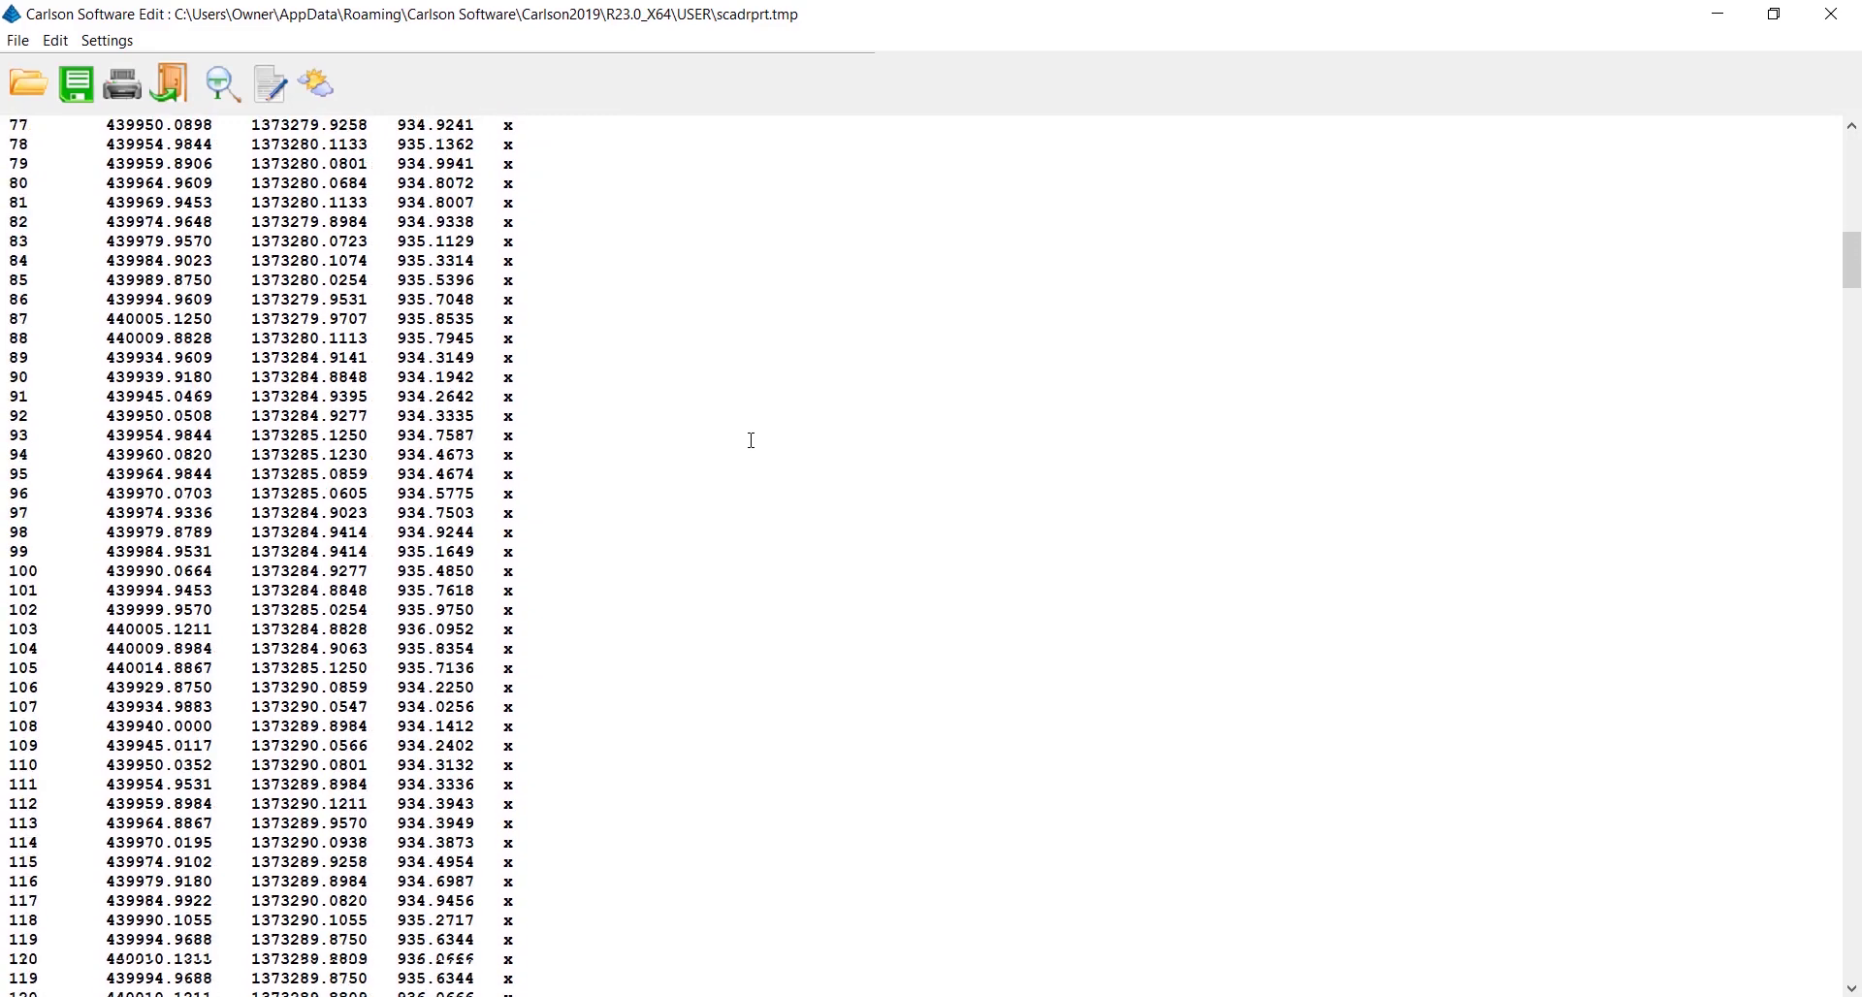
pyautogui.click(1830, 27)
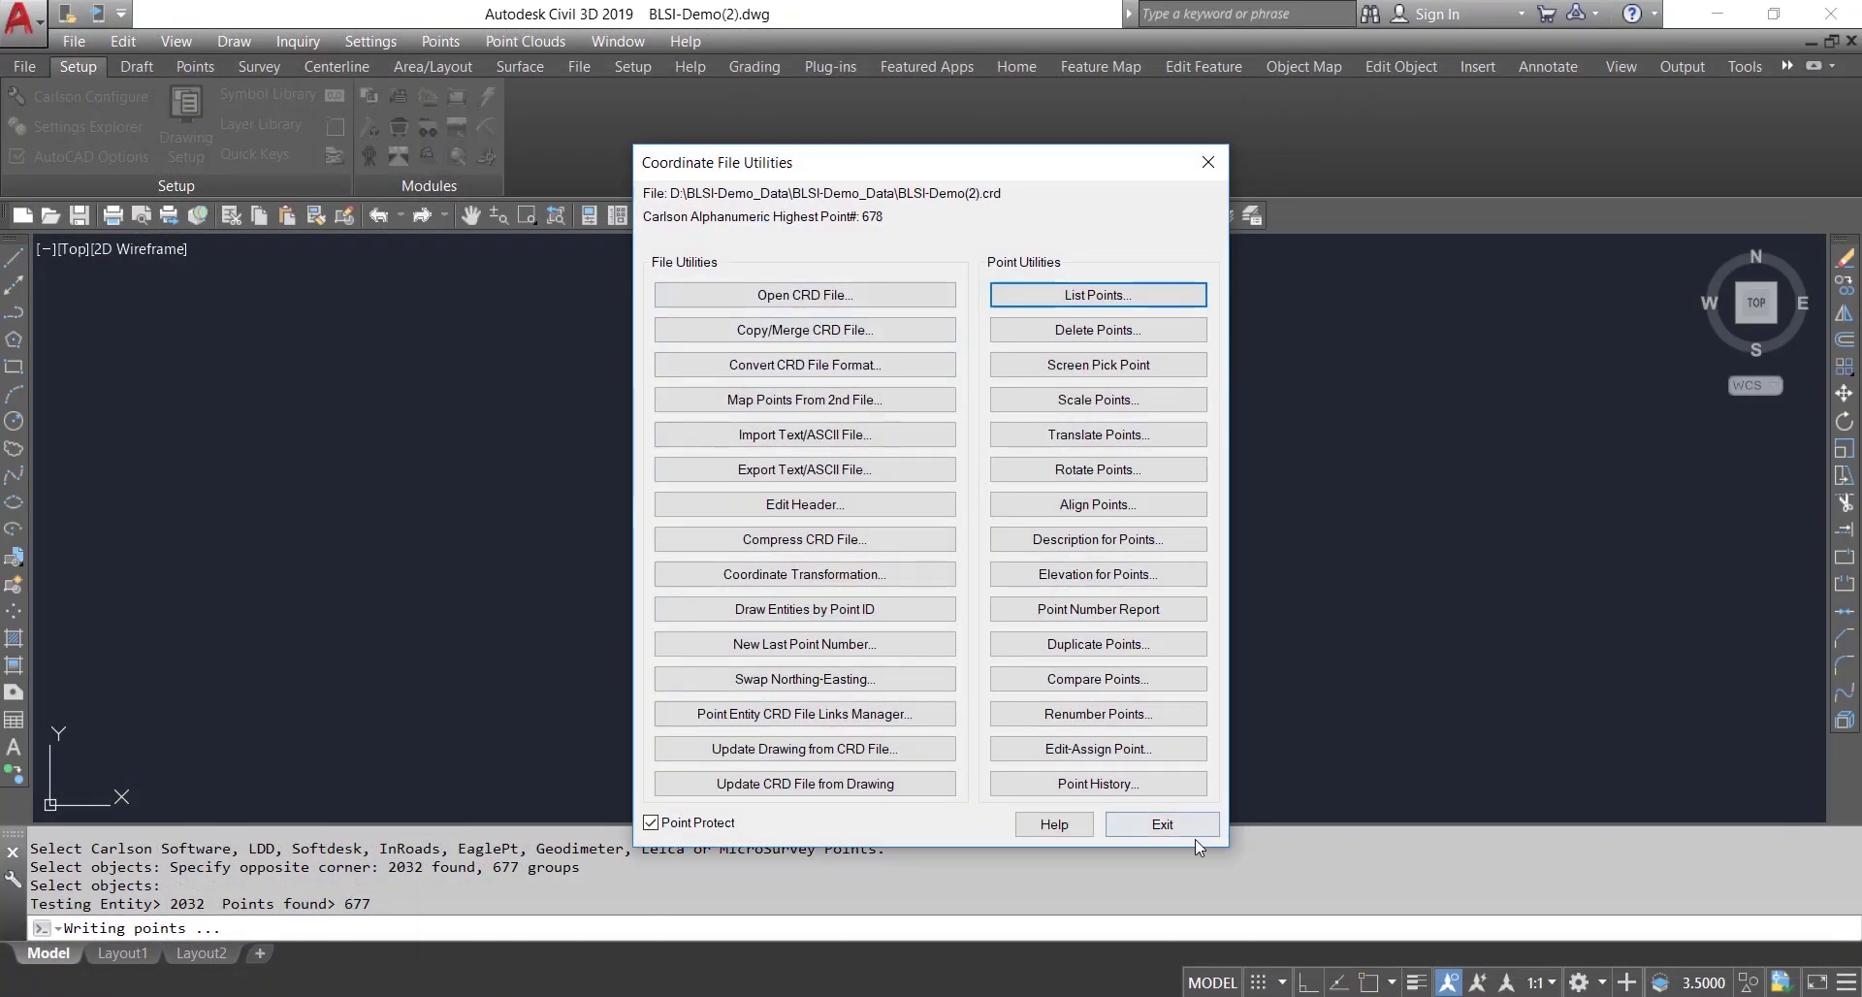
# Step: Close Coordinate File Utilities and erase all objects with E, ALL
pyautogui.click(1173, 823)
pyautogui.write('e')
pyautogui.press('Return')
pyautogui.write('al')
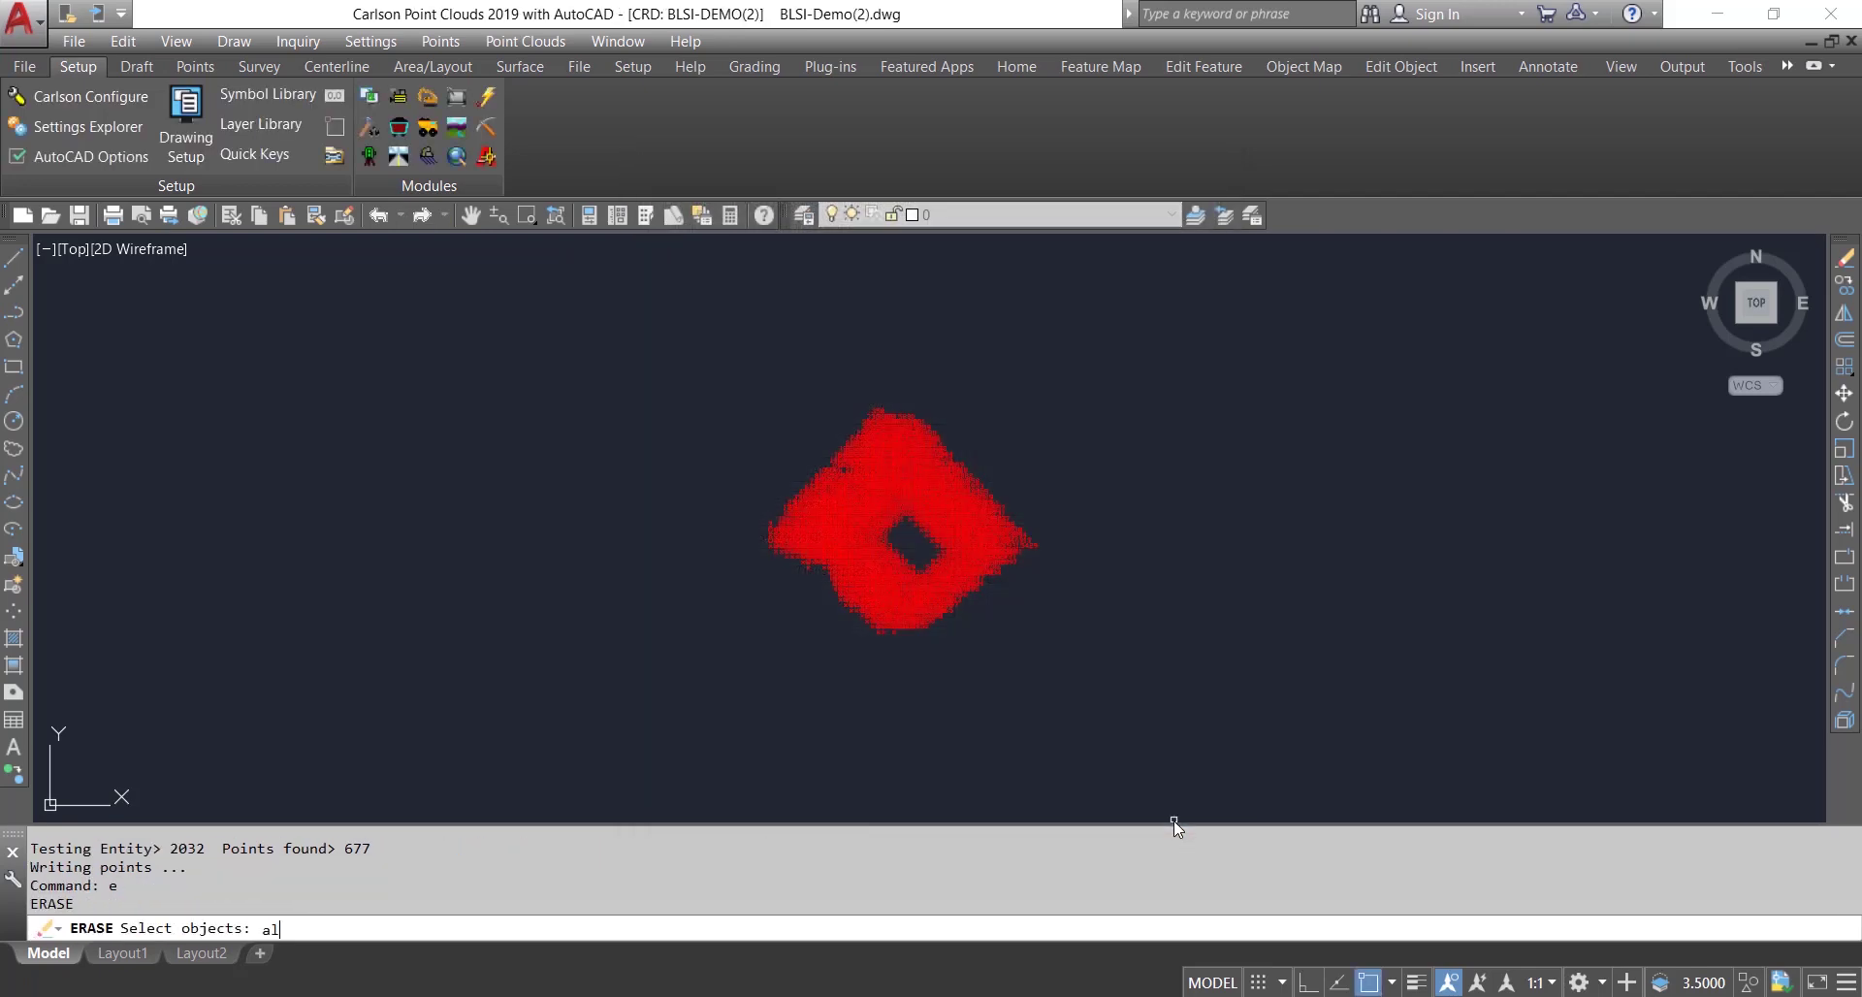
pyautogui.write('l')
pyautogui.press('Return')
pyautogui.press('Return')
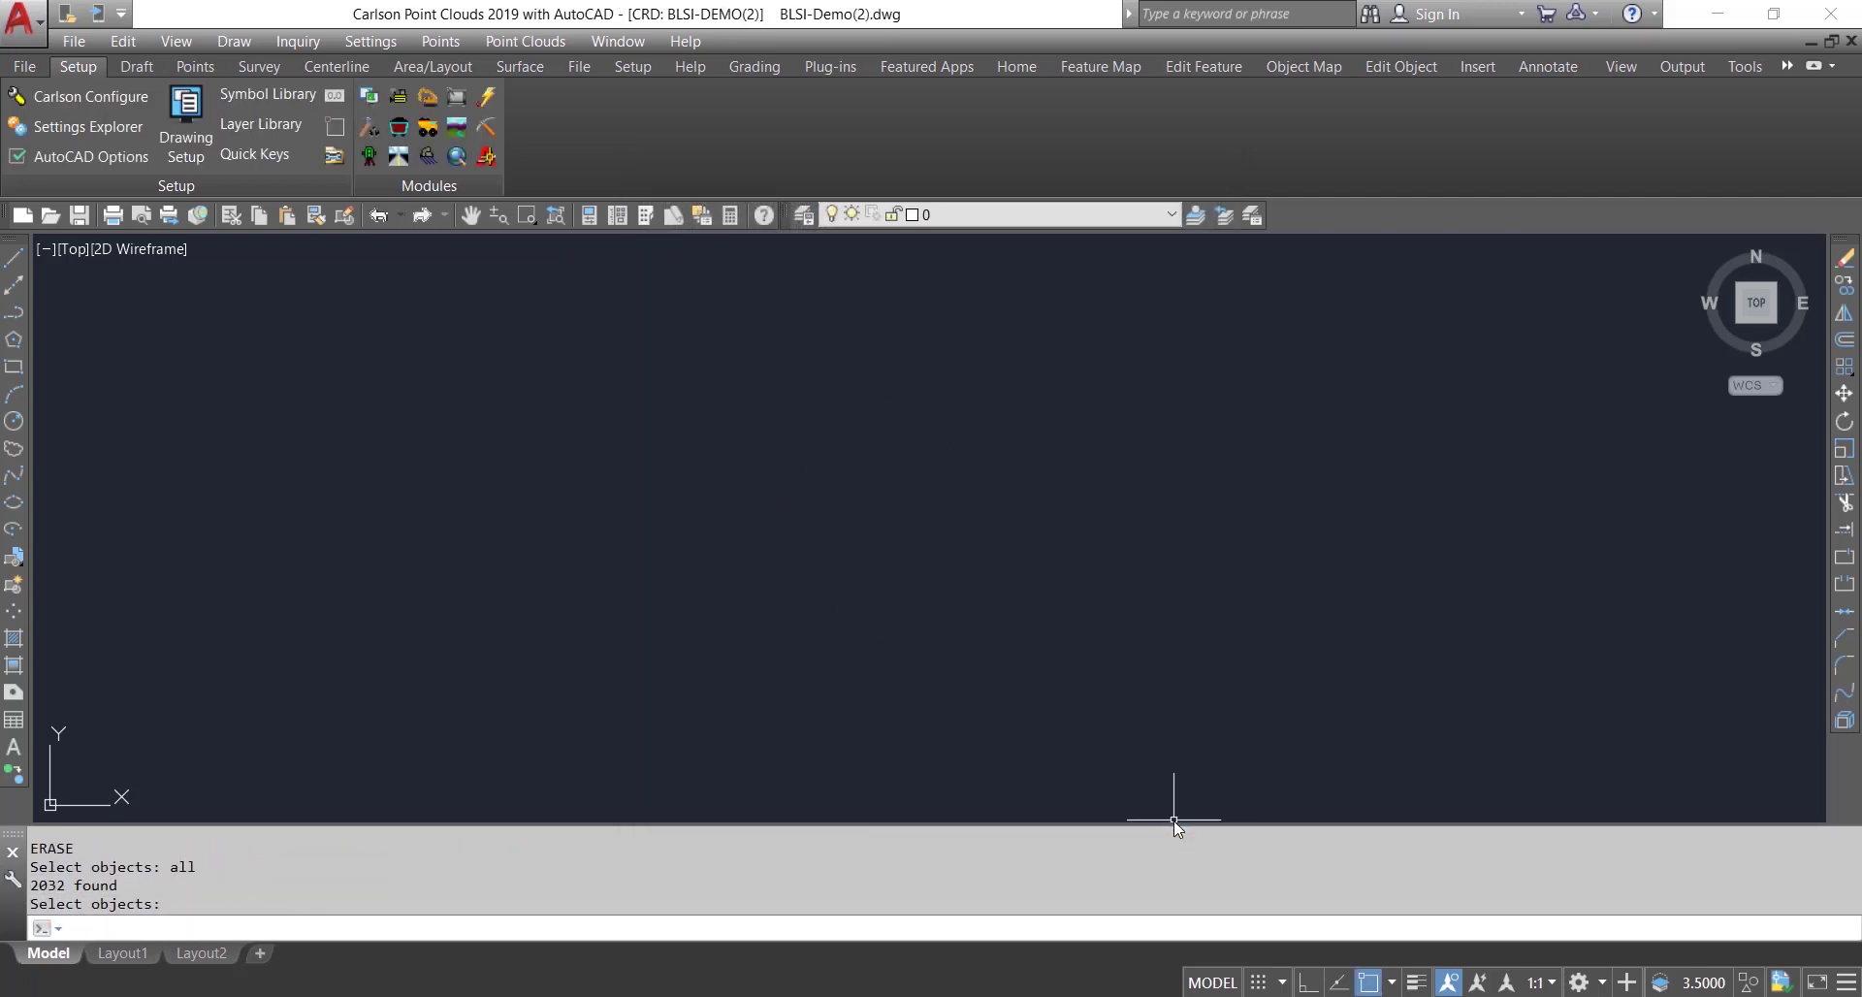
# Step: Redraw all 678 coordinate-file points using Draw-Locate Points with Draw All
pyautogui.click(442, 41)
pyautogui.click(473, 96)
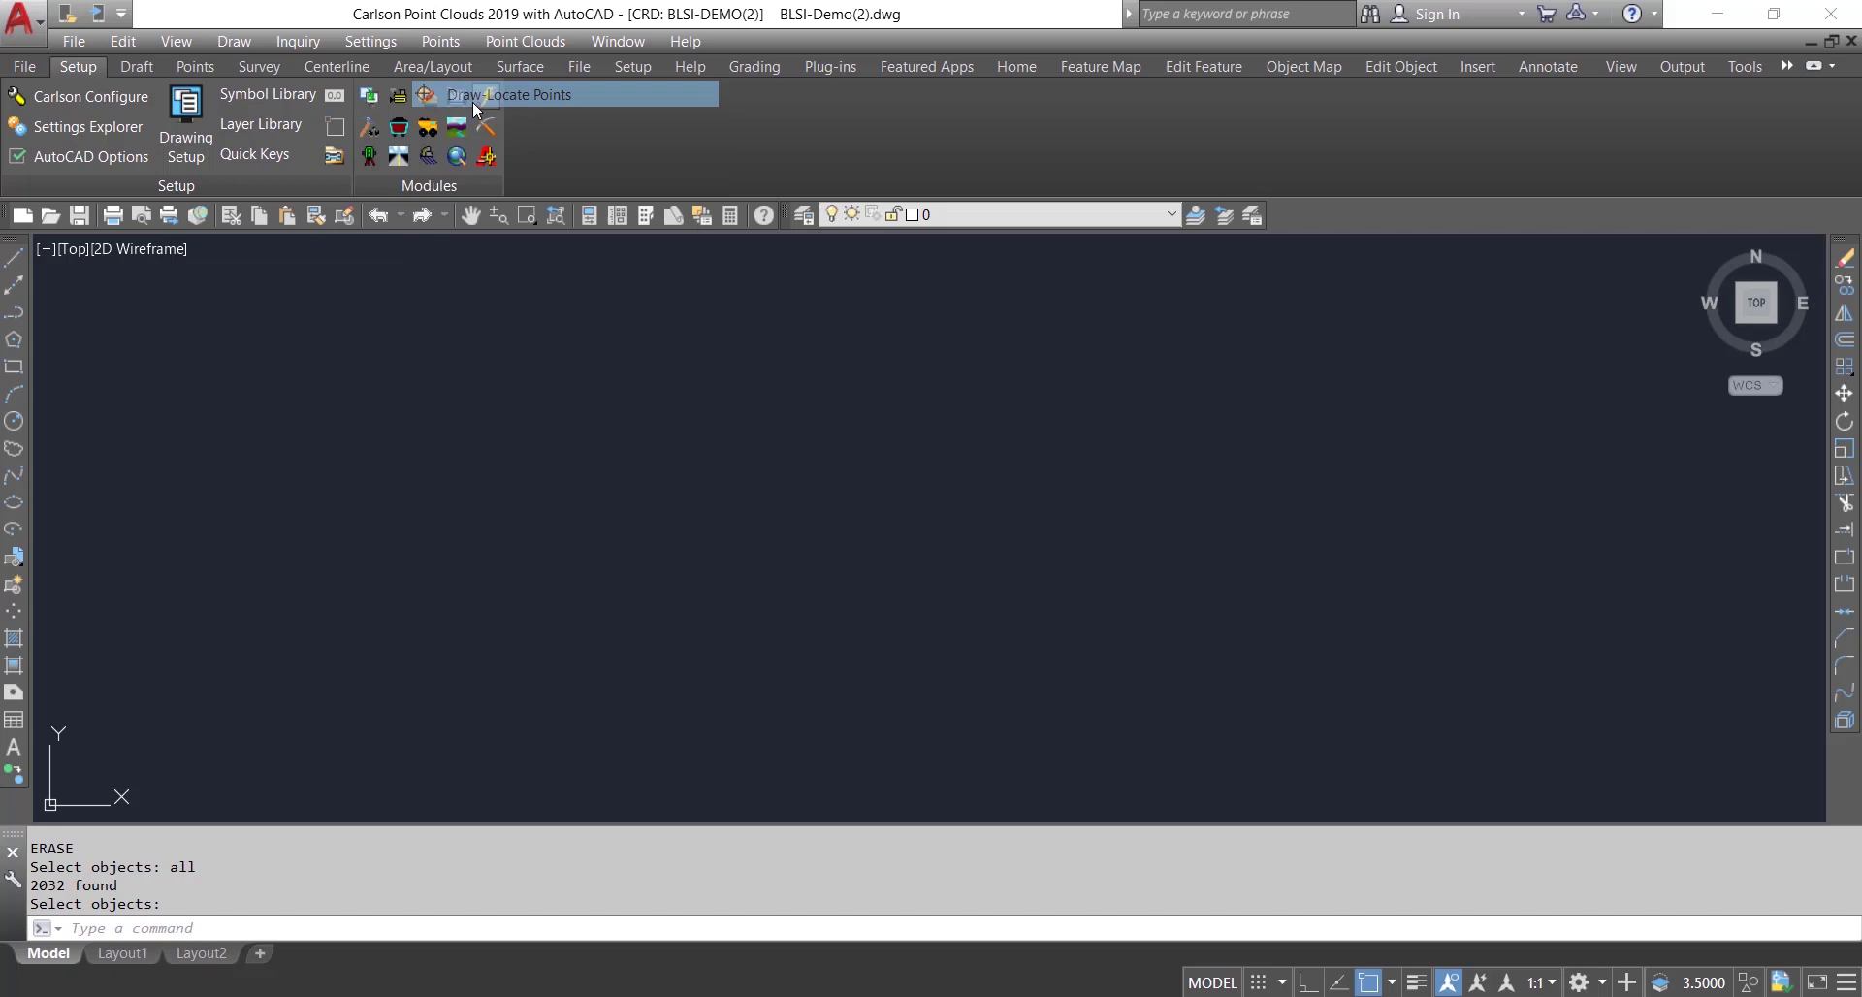
pyautogui.click(889, 768)
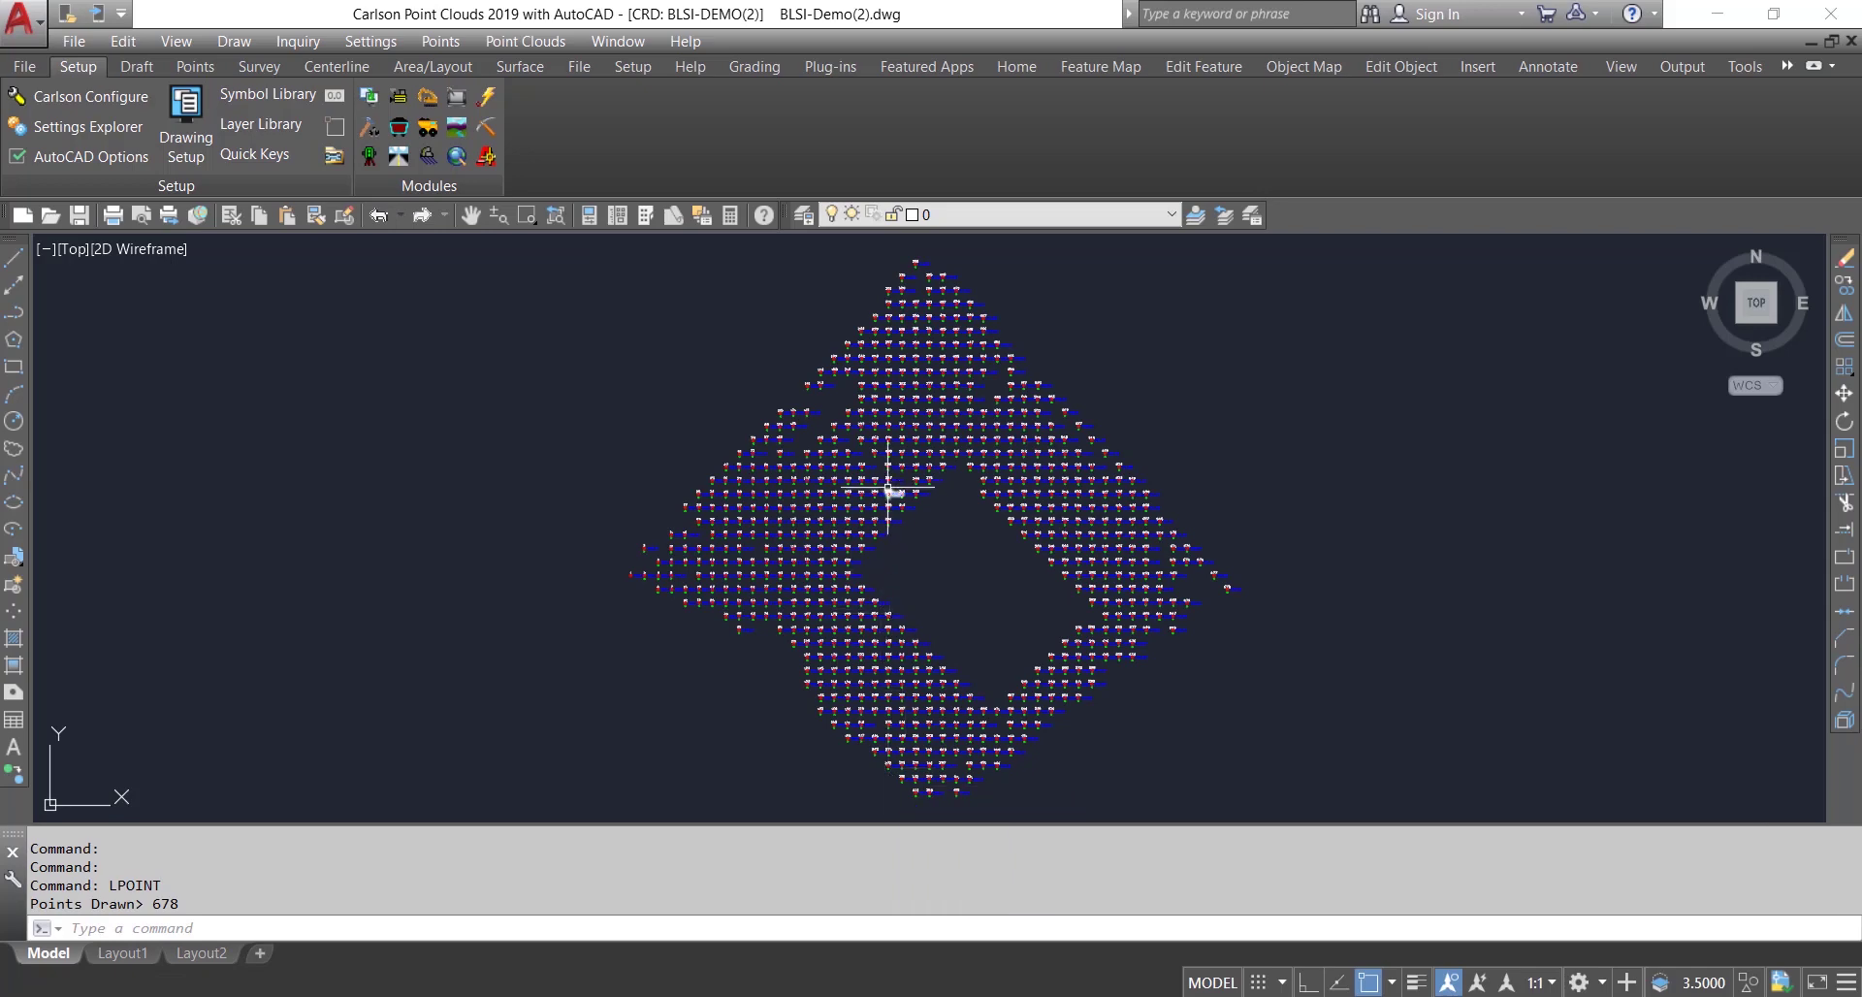
pyautogui.scroll(7, 888, 484)
pyautogui.scroll(-5, 891, 548)
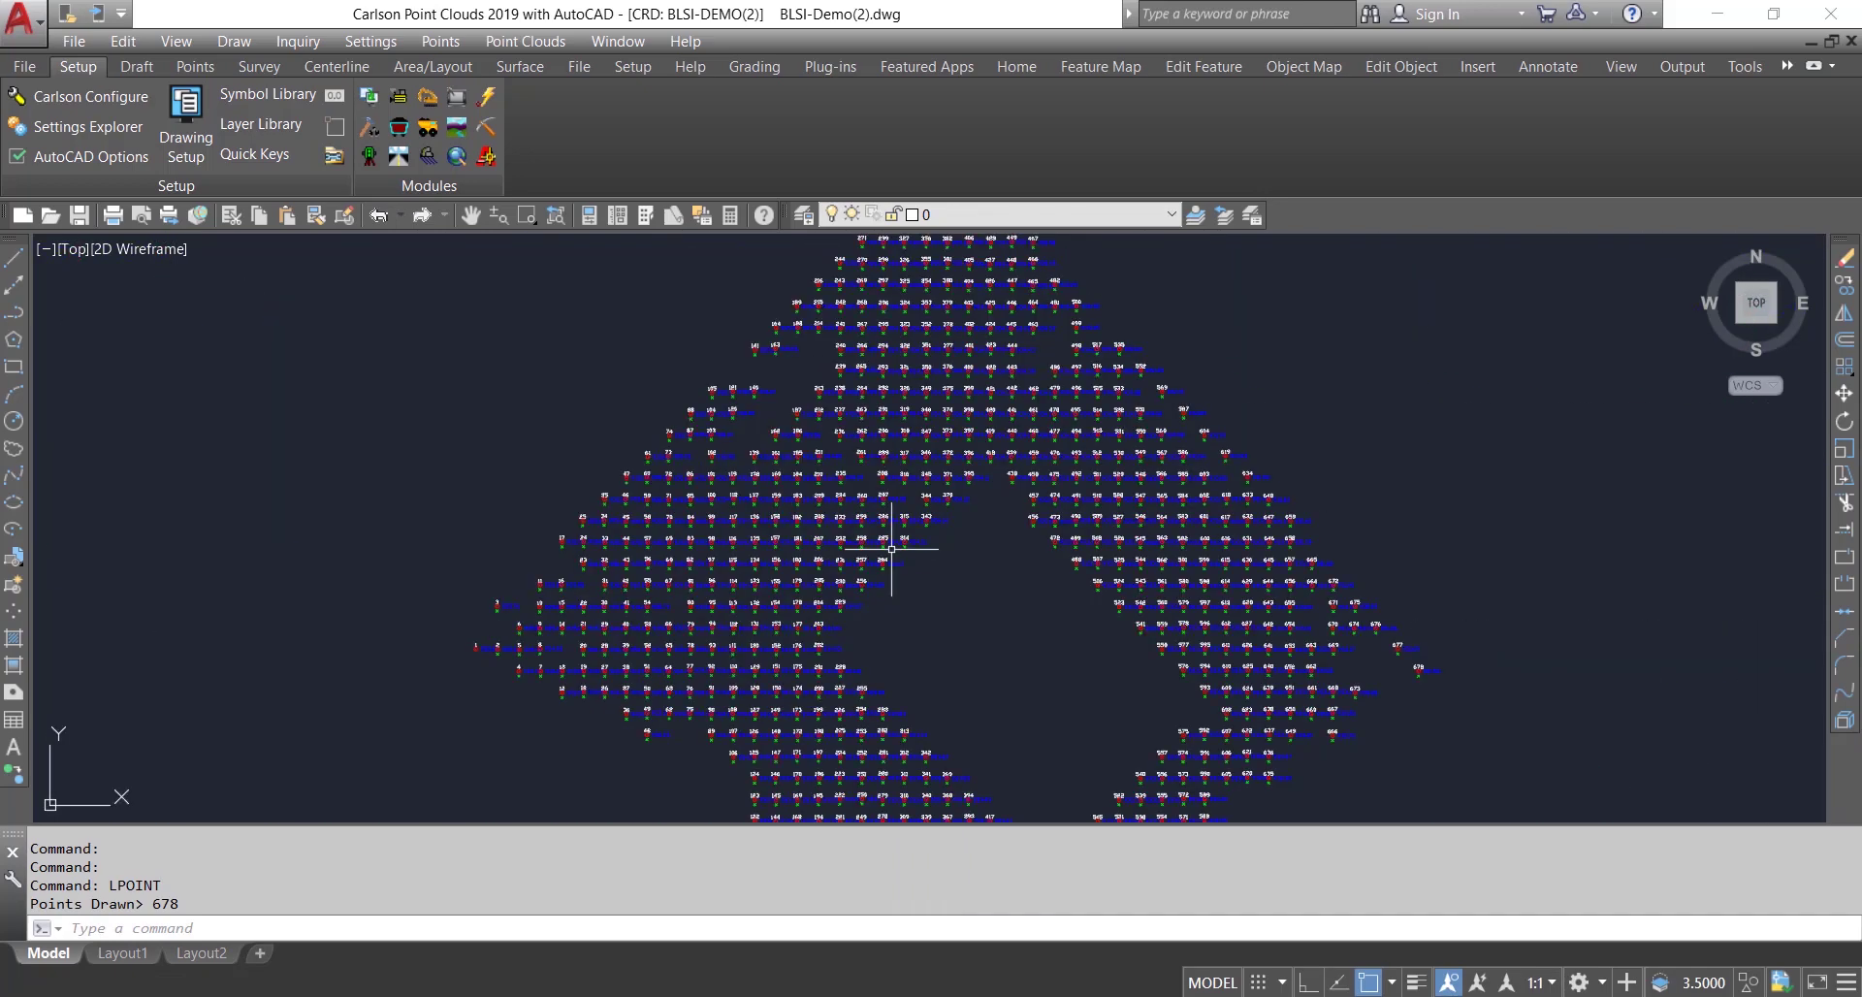
pyautogui.scroll(-3, 891, 549)
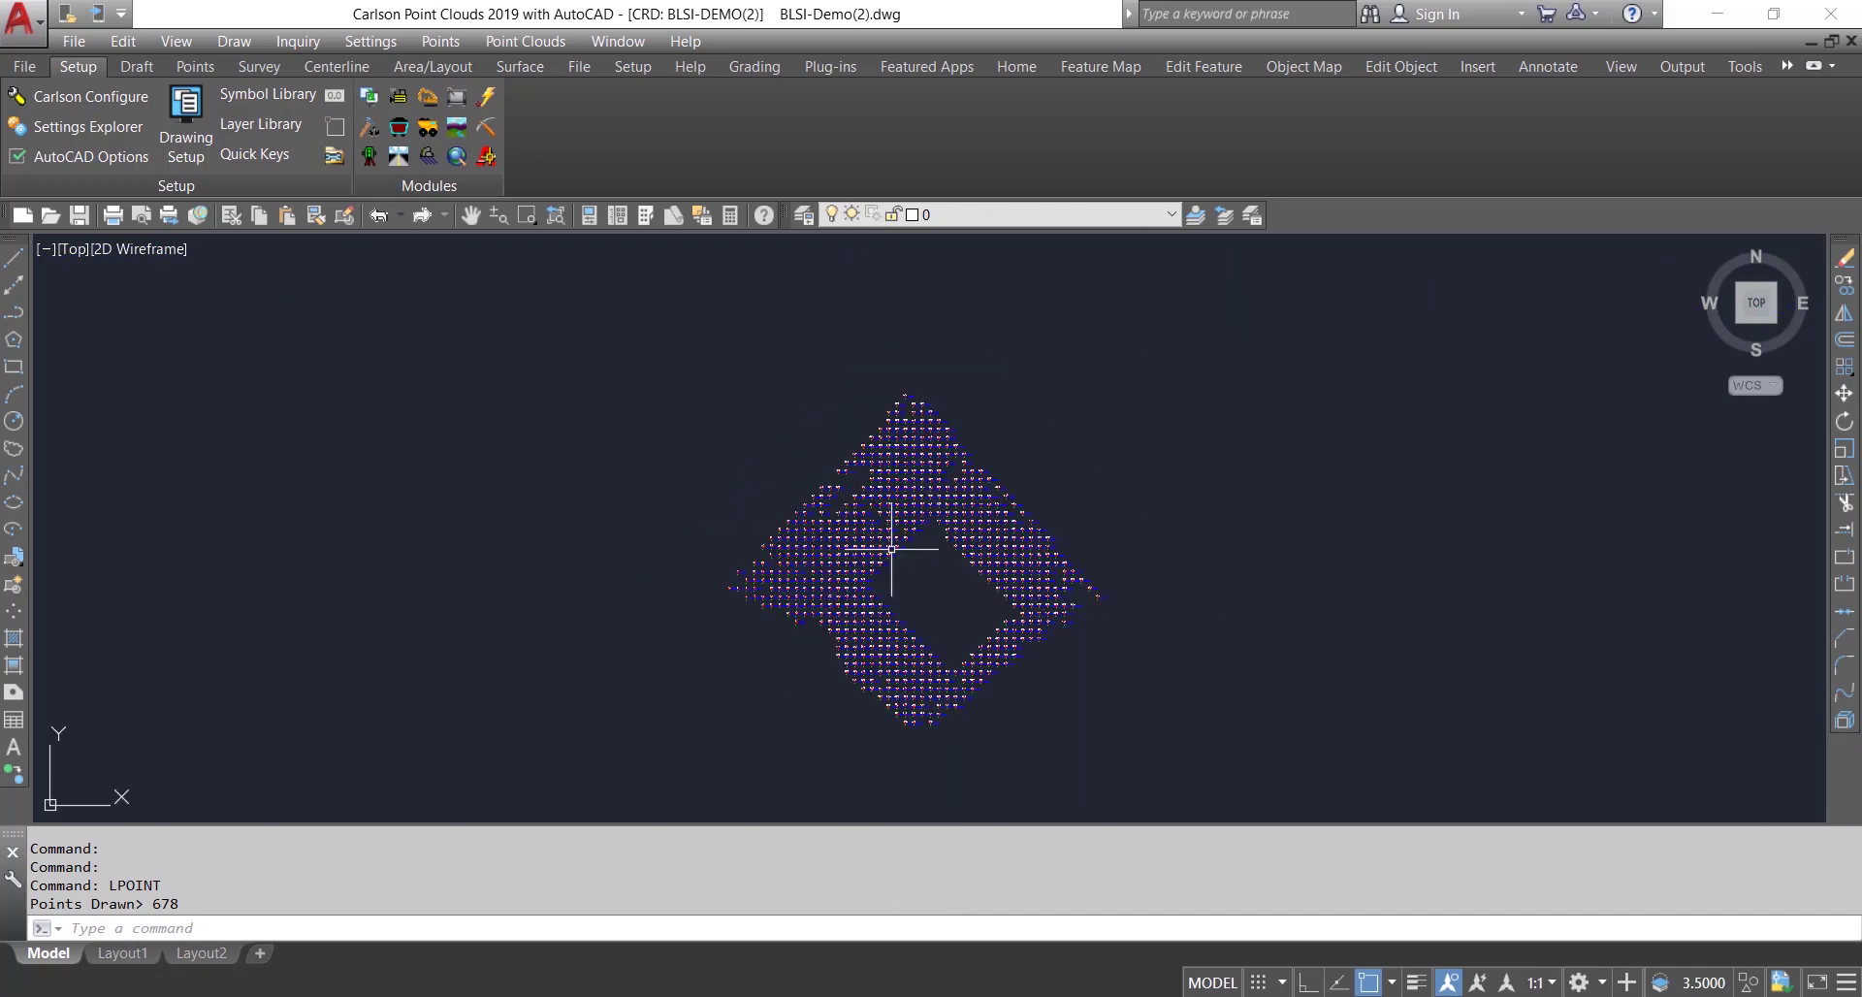
# Step: Shrink-wrap all 678 grid points with a perimeter polyline on layer PERIMETER
pyautogui.click(229, 46)
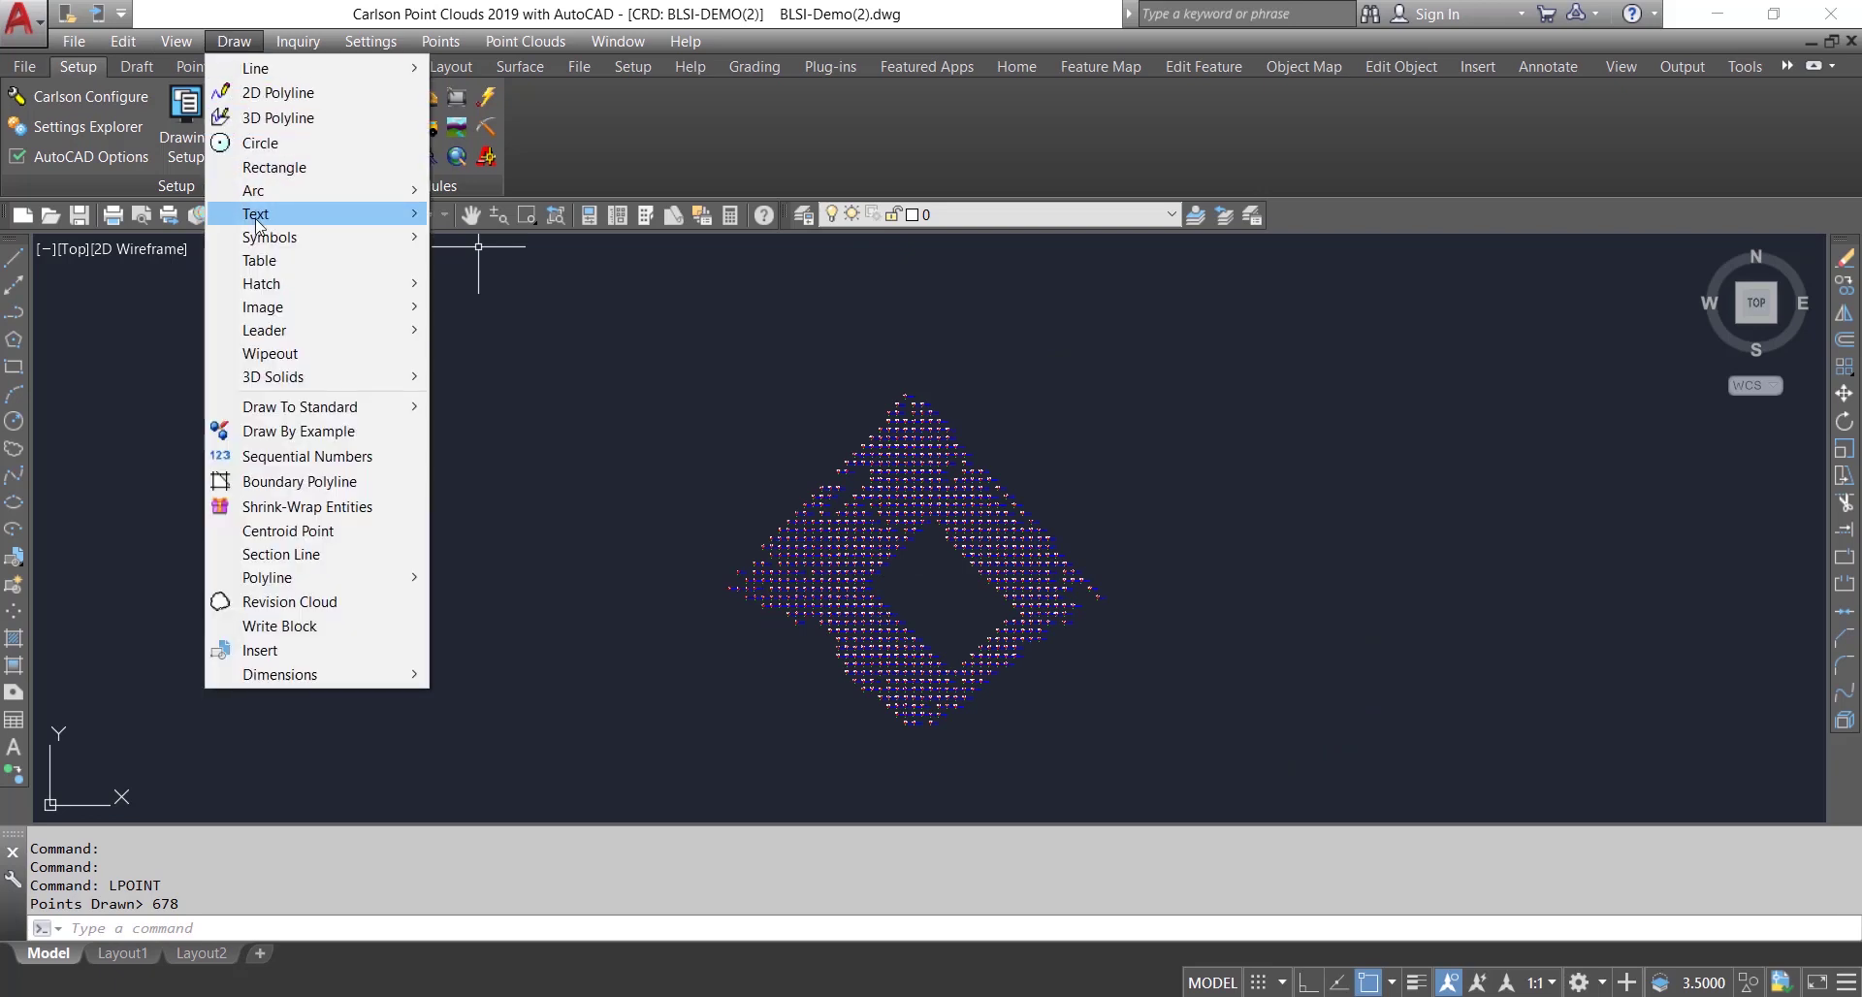
pyautogui.click(334, 506)
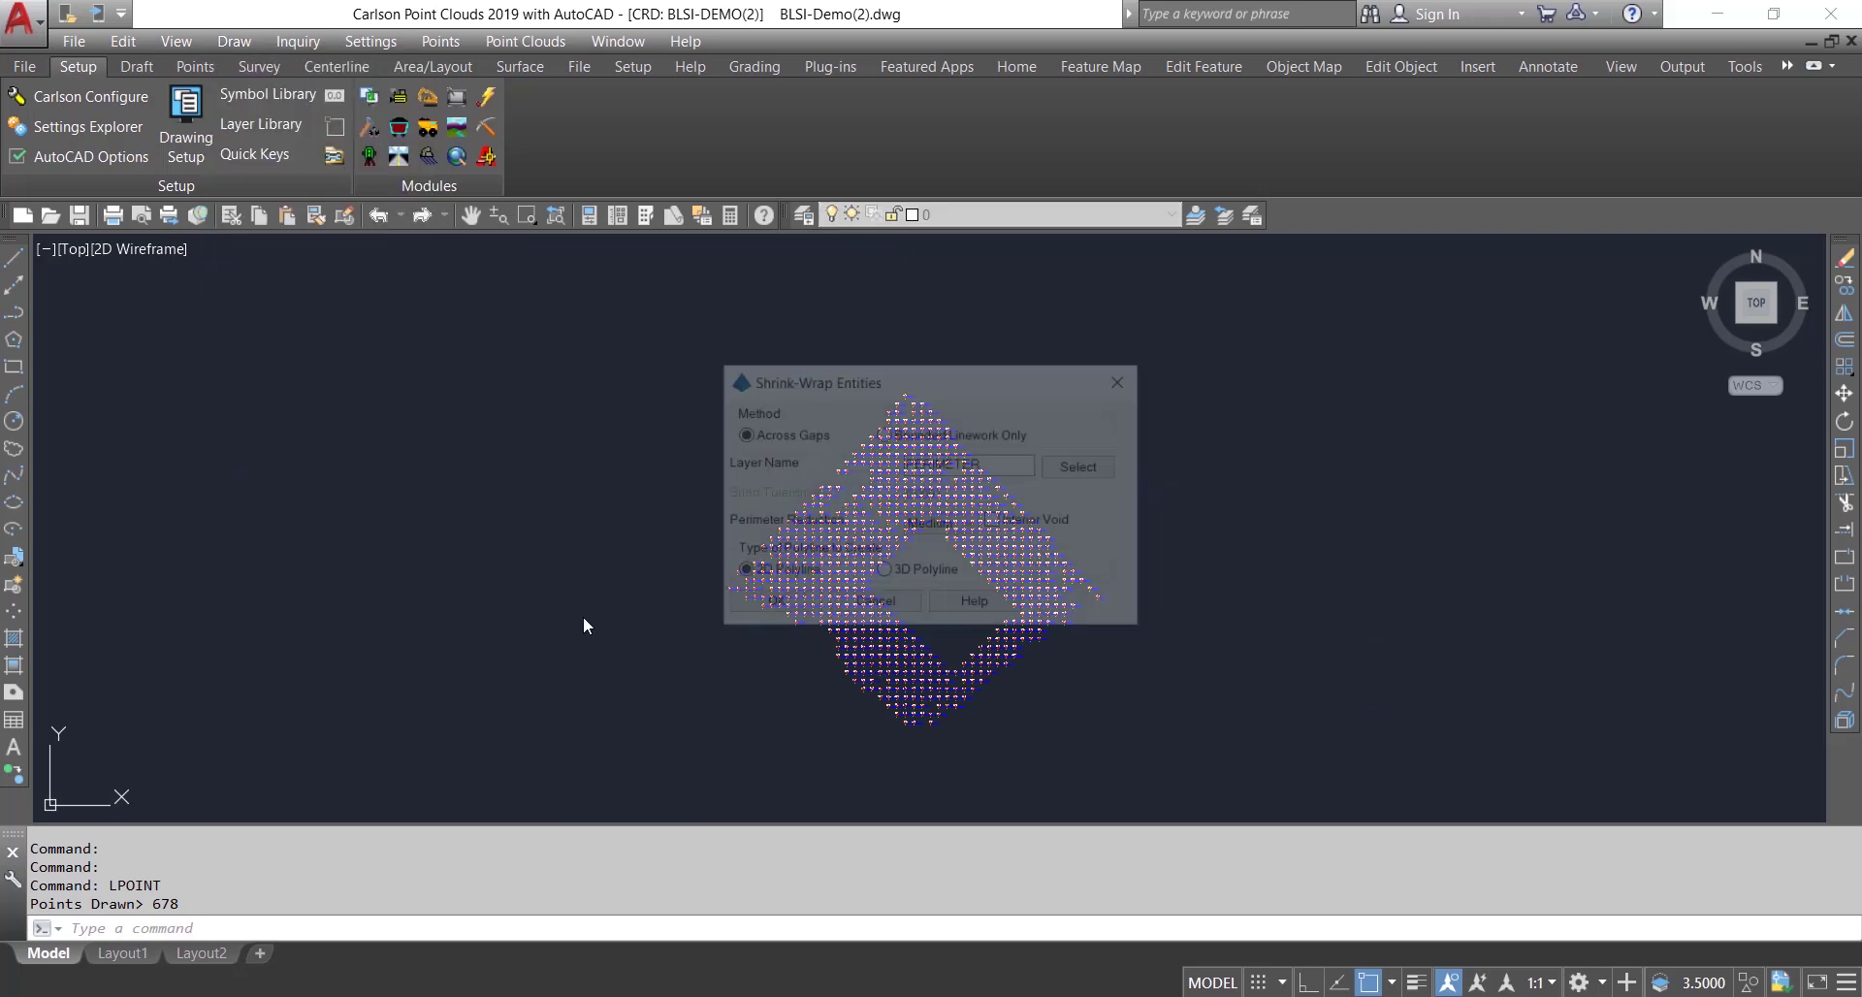
pyautogui.click(754, 611)
pyautogui.click(634, 770)
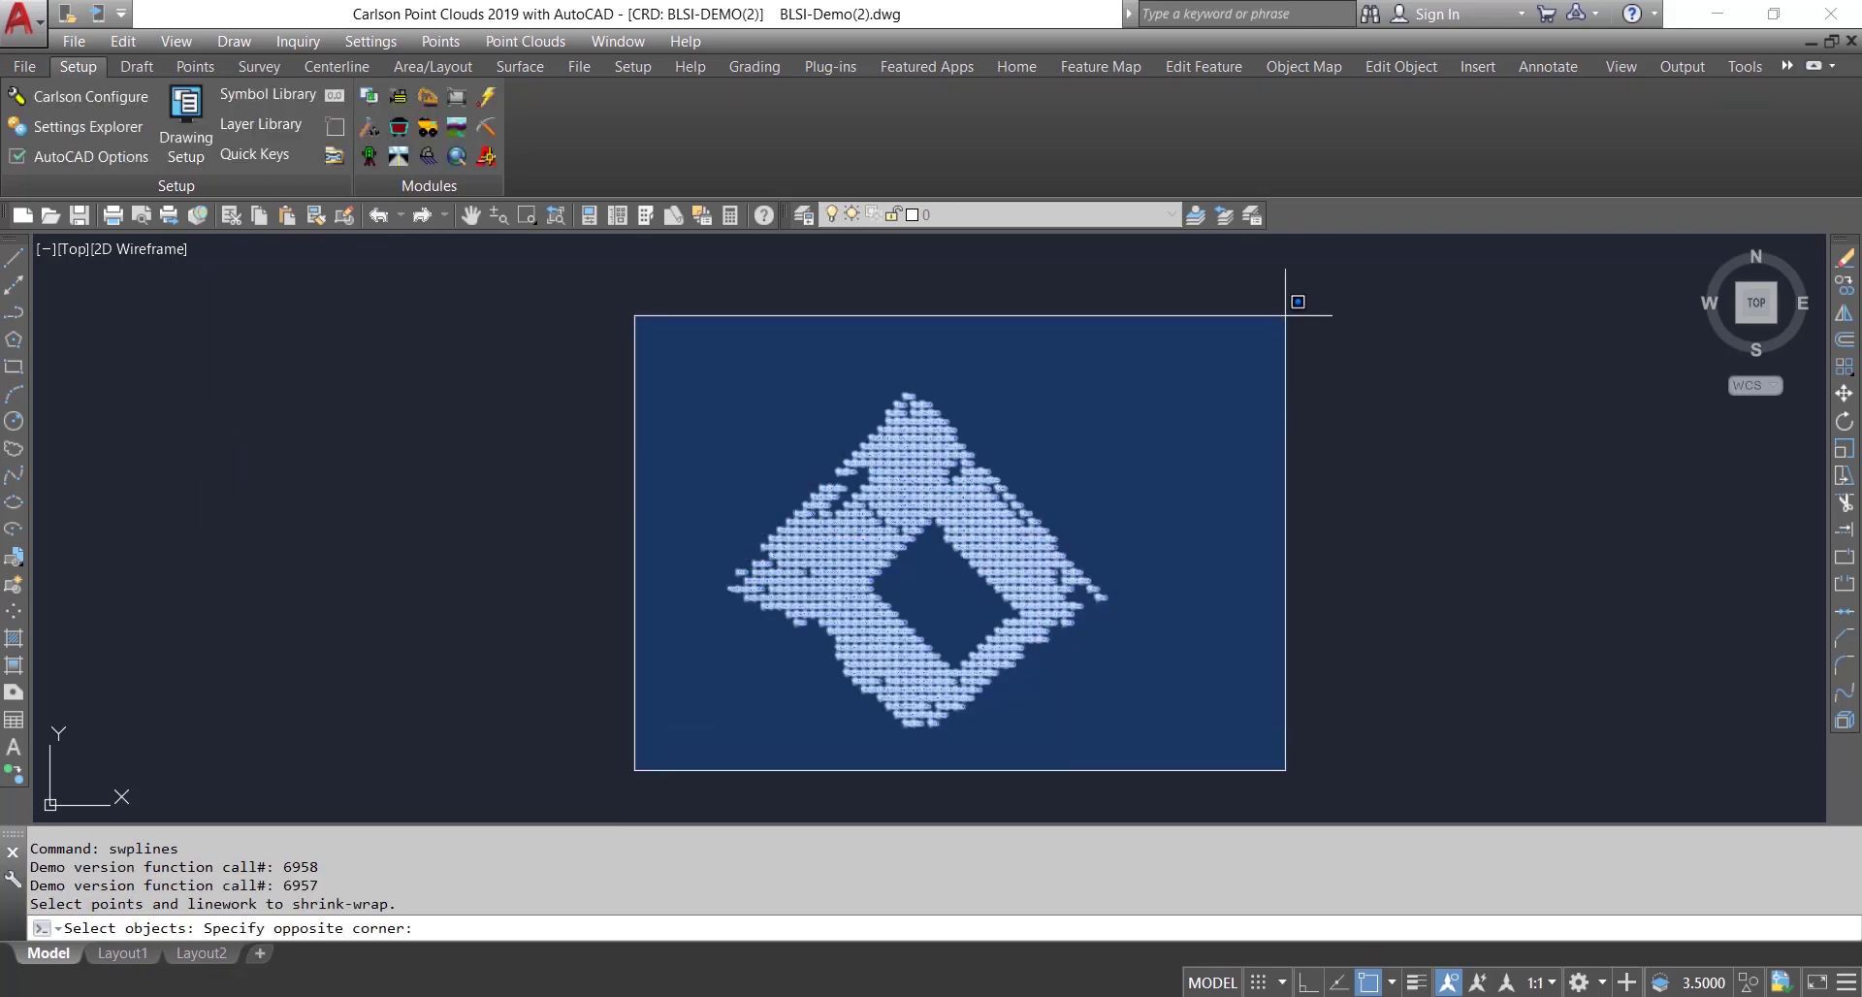
pyautogui.click(1286, 315)
pyautogui.press('Return')
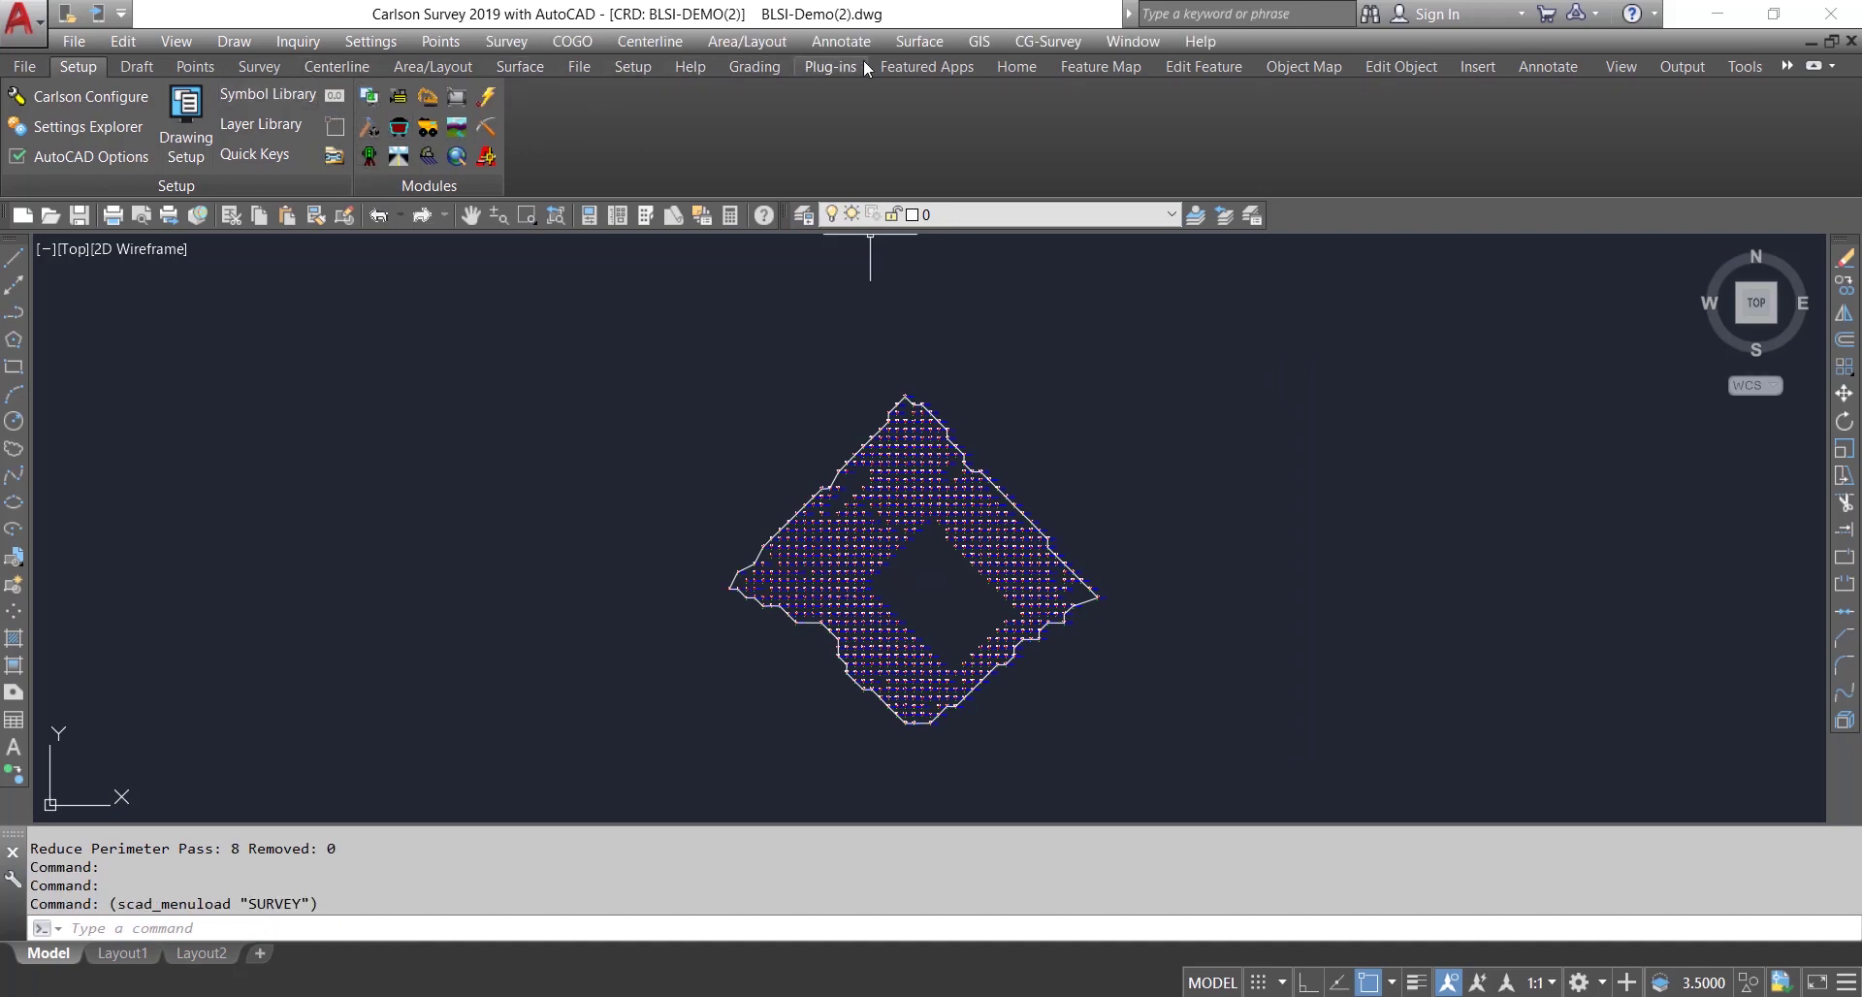
# Step: In Triangulate and Contour, send triangulation faces to layer TRI and turn off triangulation file writing
pyautogui.click(923, 42)
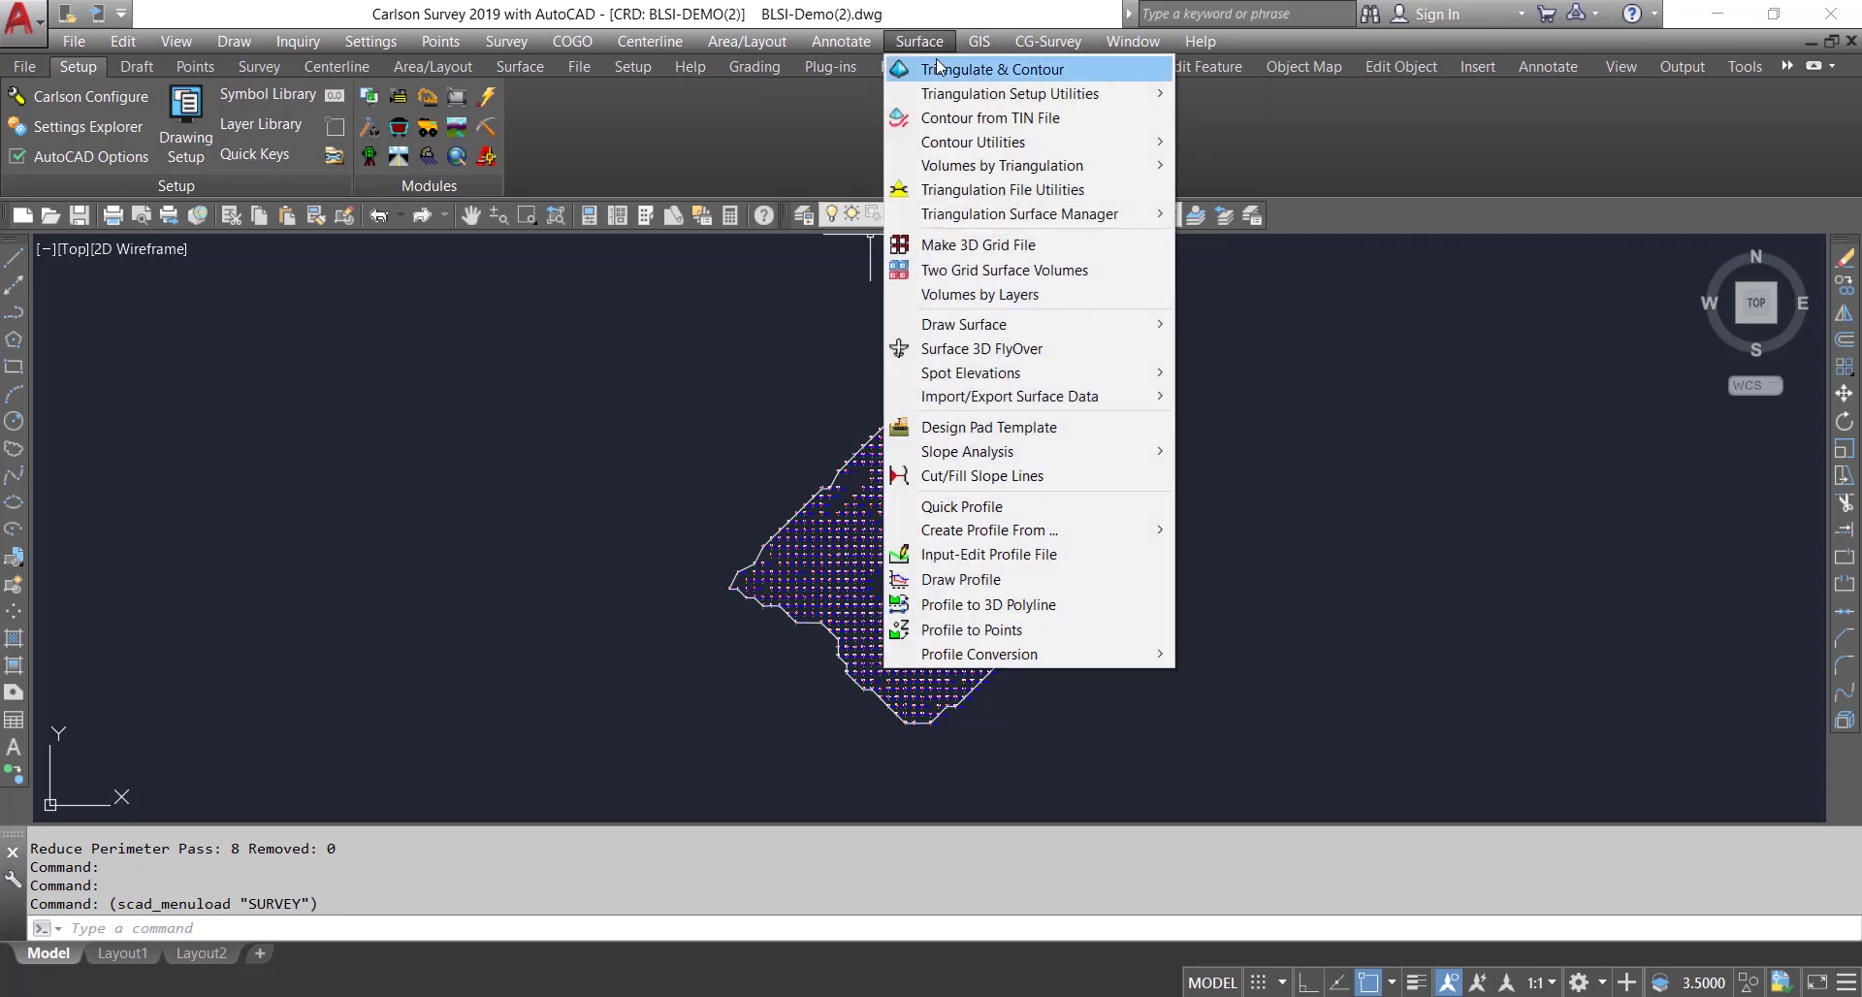
pyautogui.click(937, 71)
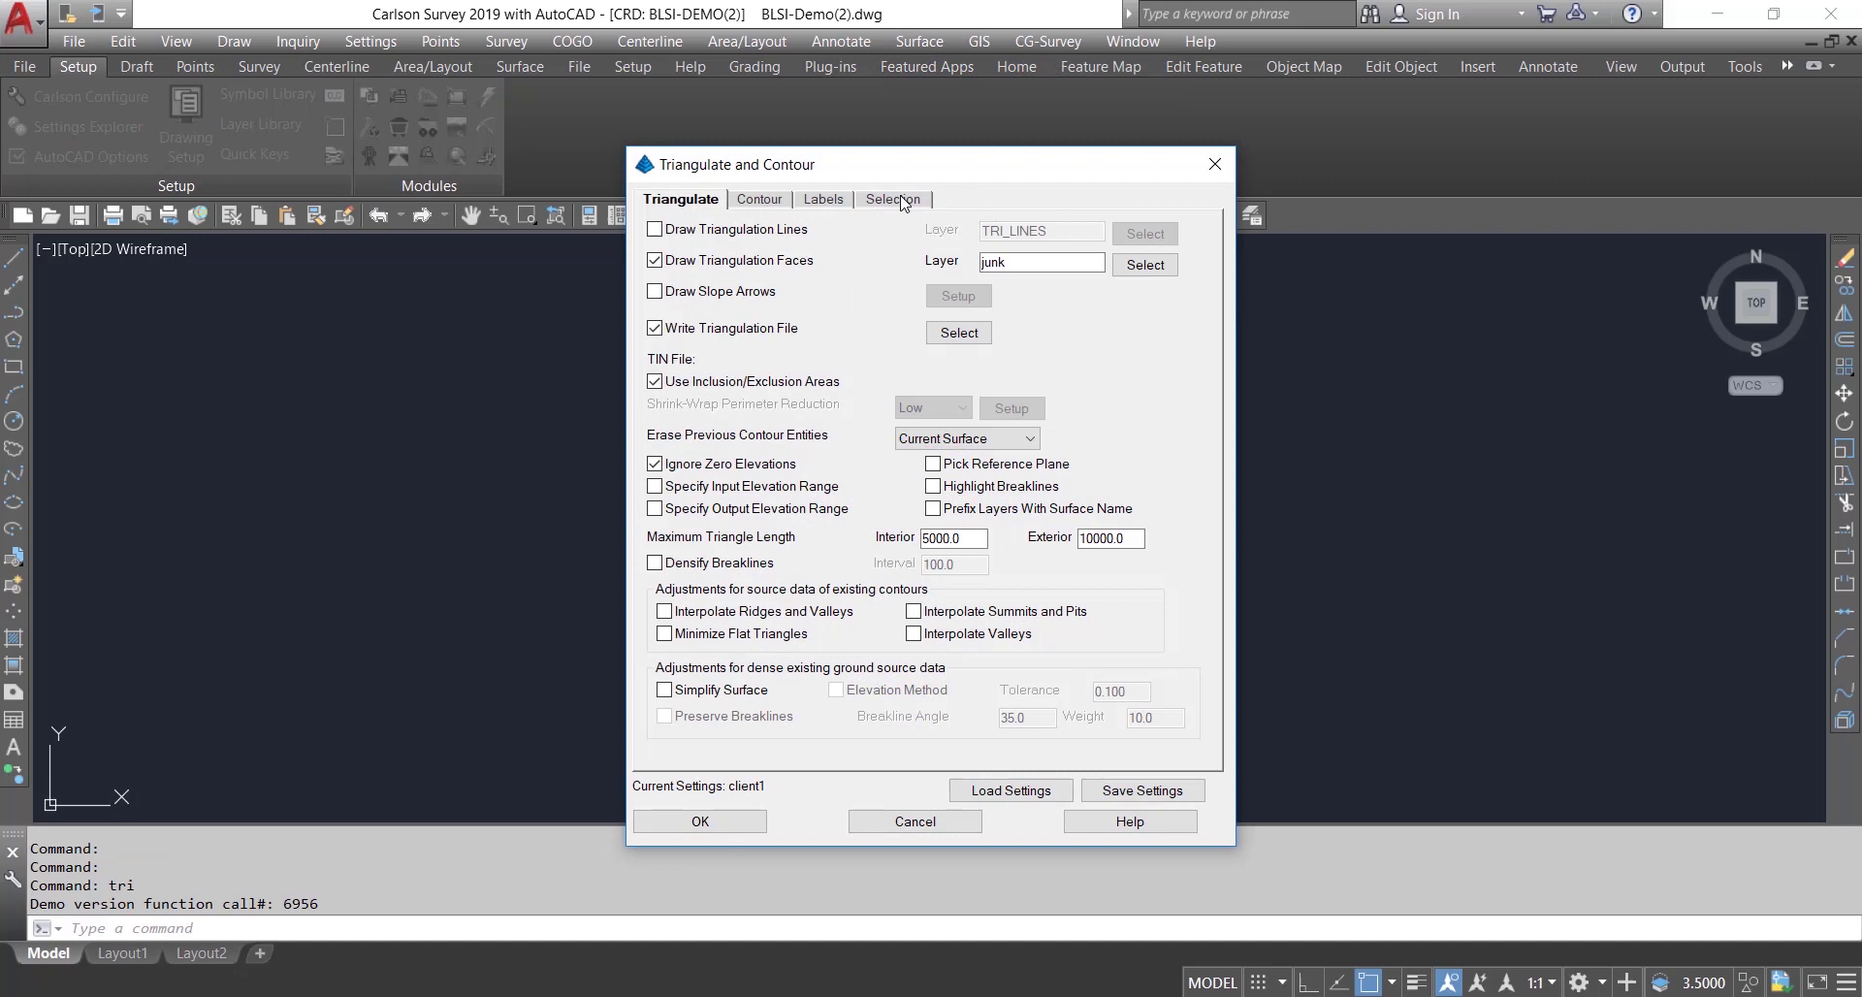
pyautogui.moveTo(1013, 260); pyautogui.dragTo(958, 264)
pyautogui.doubleClick(986, 264)
pyautogui.write('TRI')
pyautogui.click(655, 328)
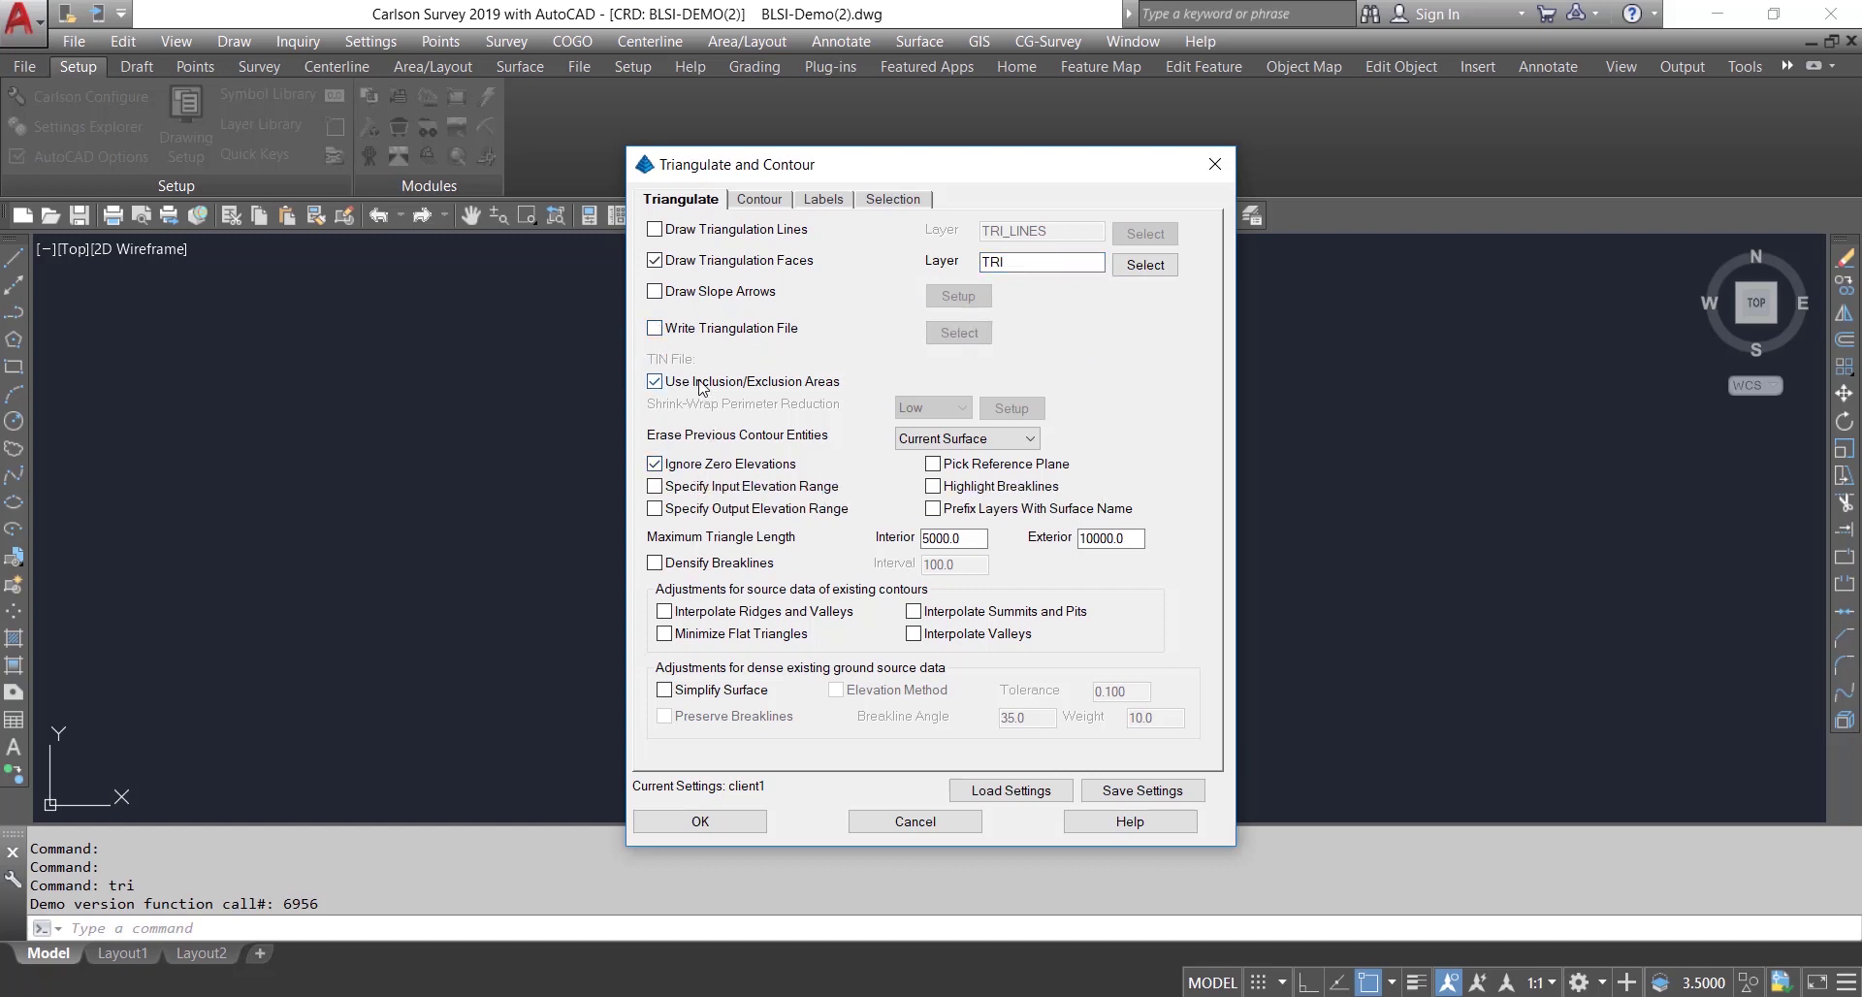
# Step: Set Contour Layer to ctr1 and Index Layer to ctr5, with Bezier smoothing
pyautogui.click(758, 201)
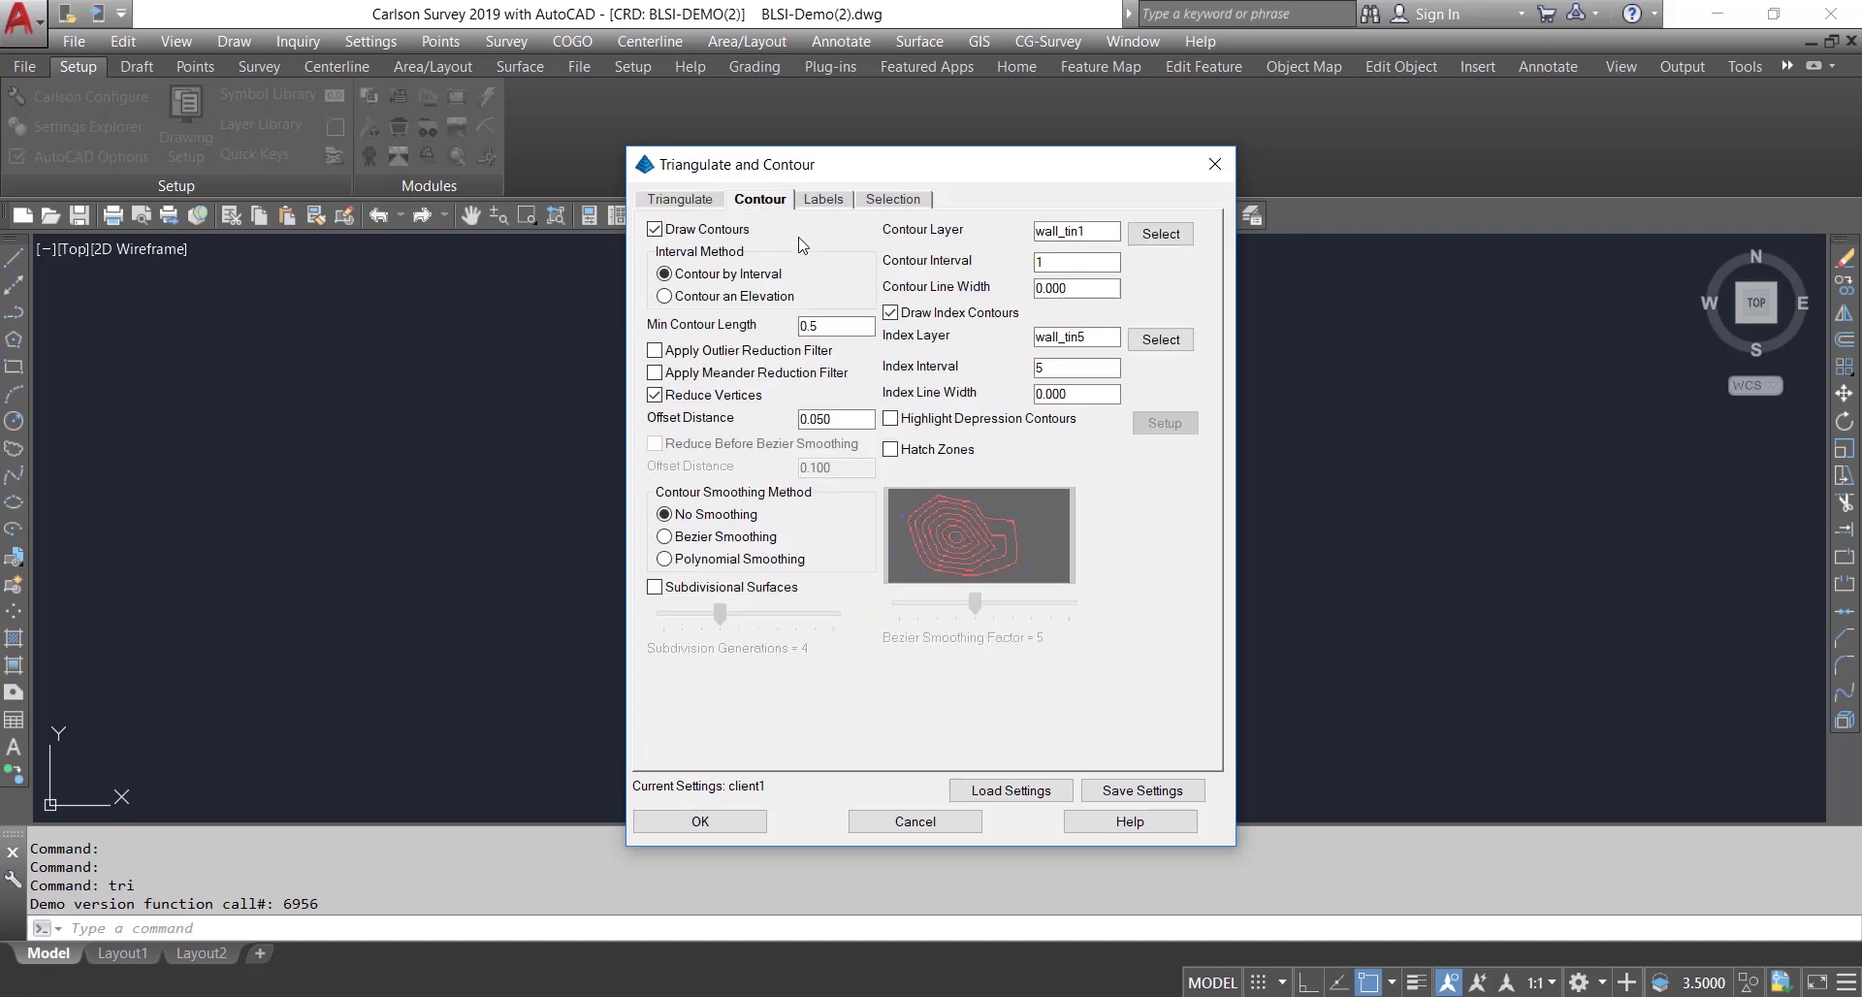
pyautogui.doubleClick(1080, 233)
pyautogui.write('ctr1')
pyautogui.doubleClick(1077, 336)
pyautogui.write('ctr5')
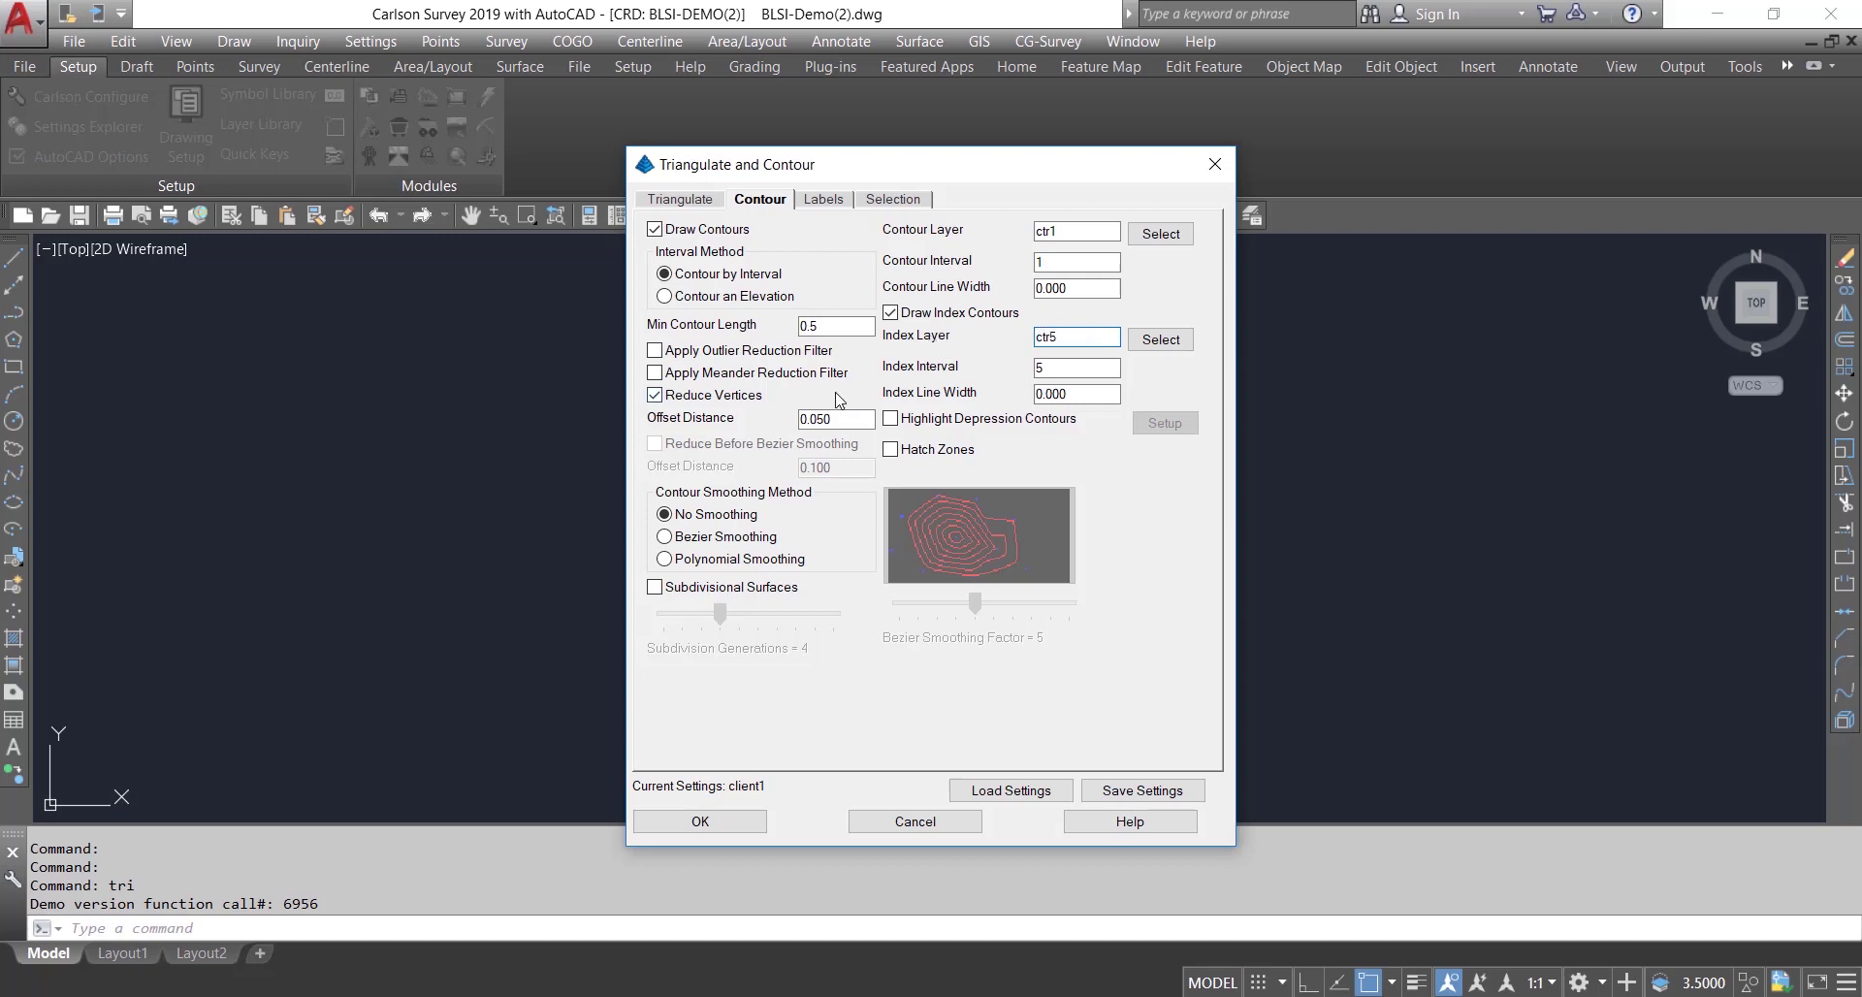
pyautogui.click(699, 538)
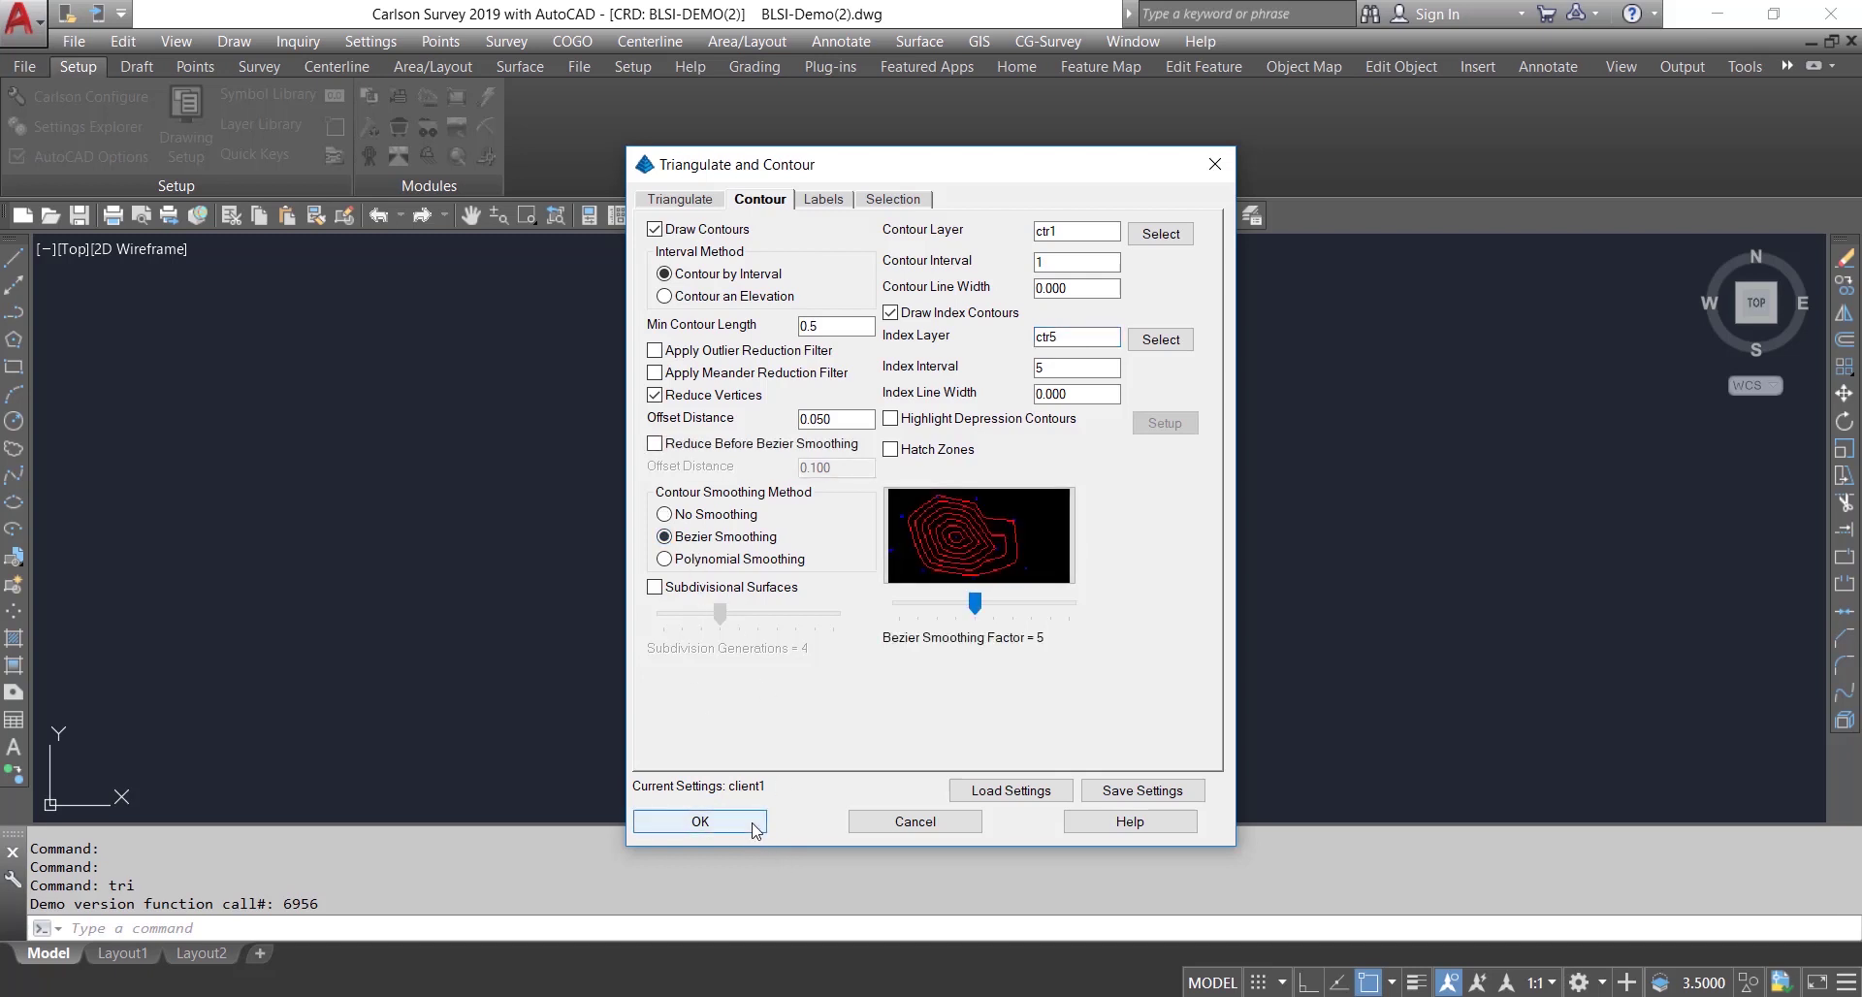
# Step: Set Label Layer to ctr1 and Index Label Layer to ctr5, then accept the settings
pyautogui.click(823, 198)
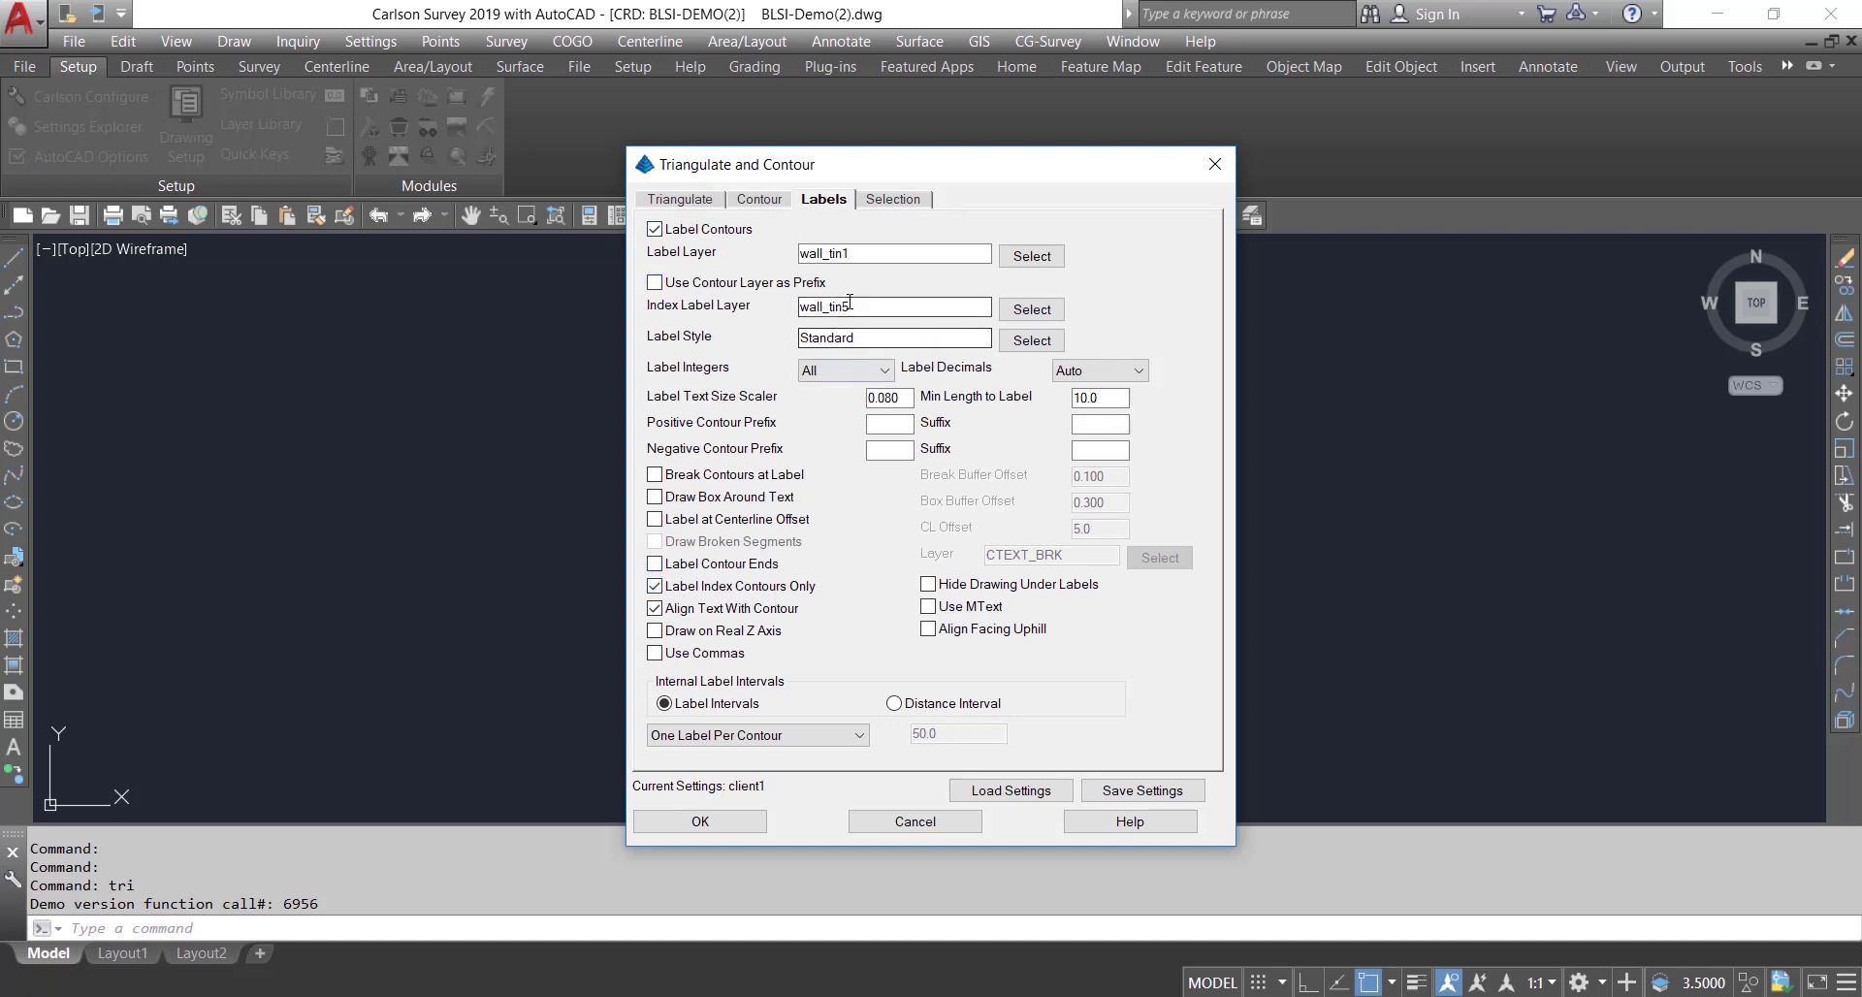
pyautogui.moveTo(856, 307); pyautogui.dragTo(760, 311)
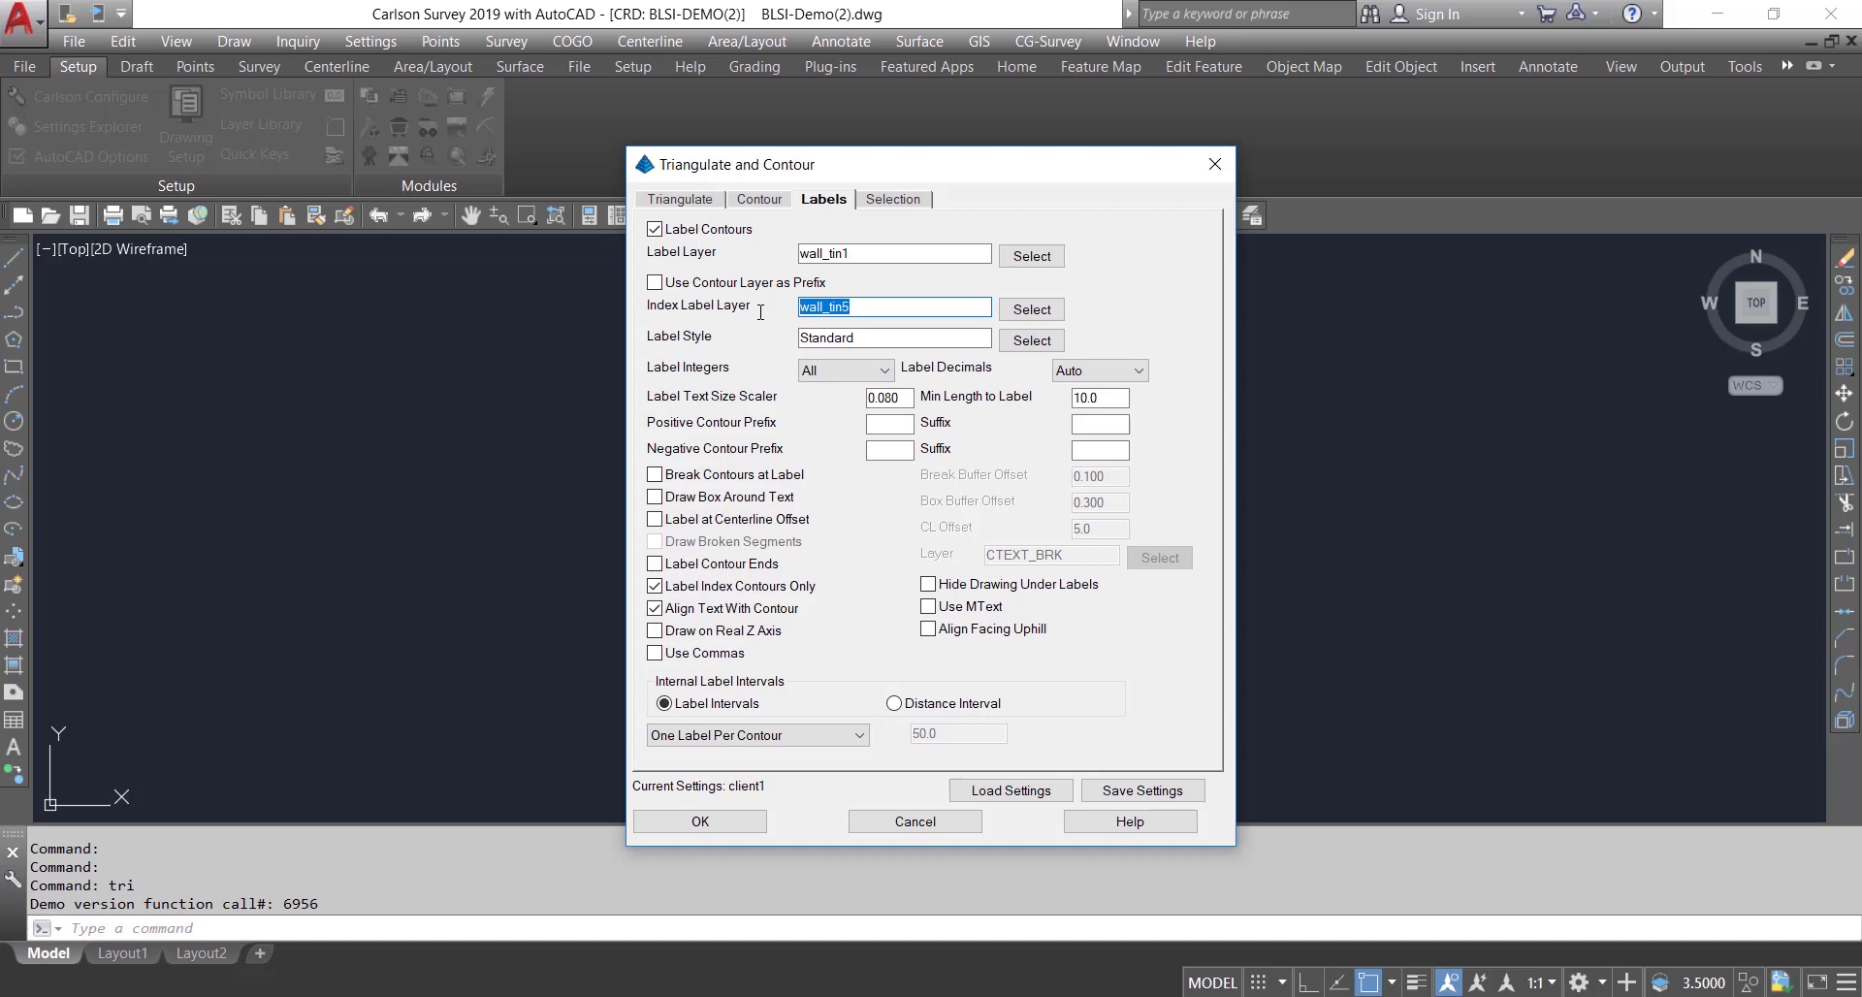
pyautogui.write('ctr5')
pyautogui.moveTo(856, 254); pyautogui.dragTo(715, 252)
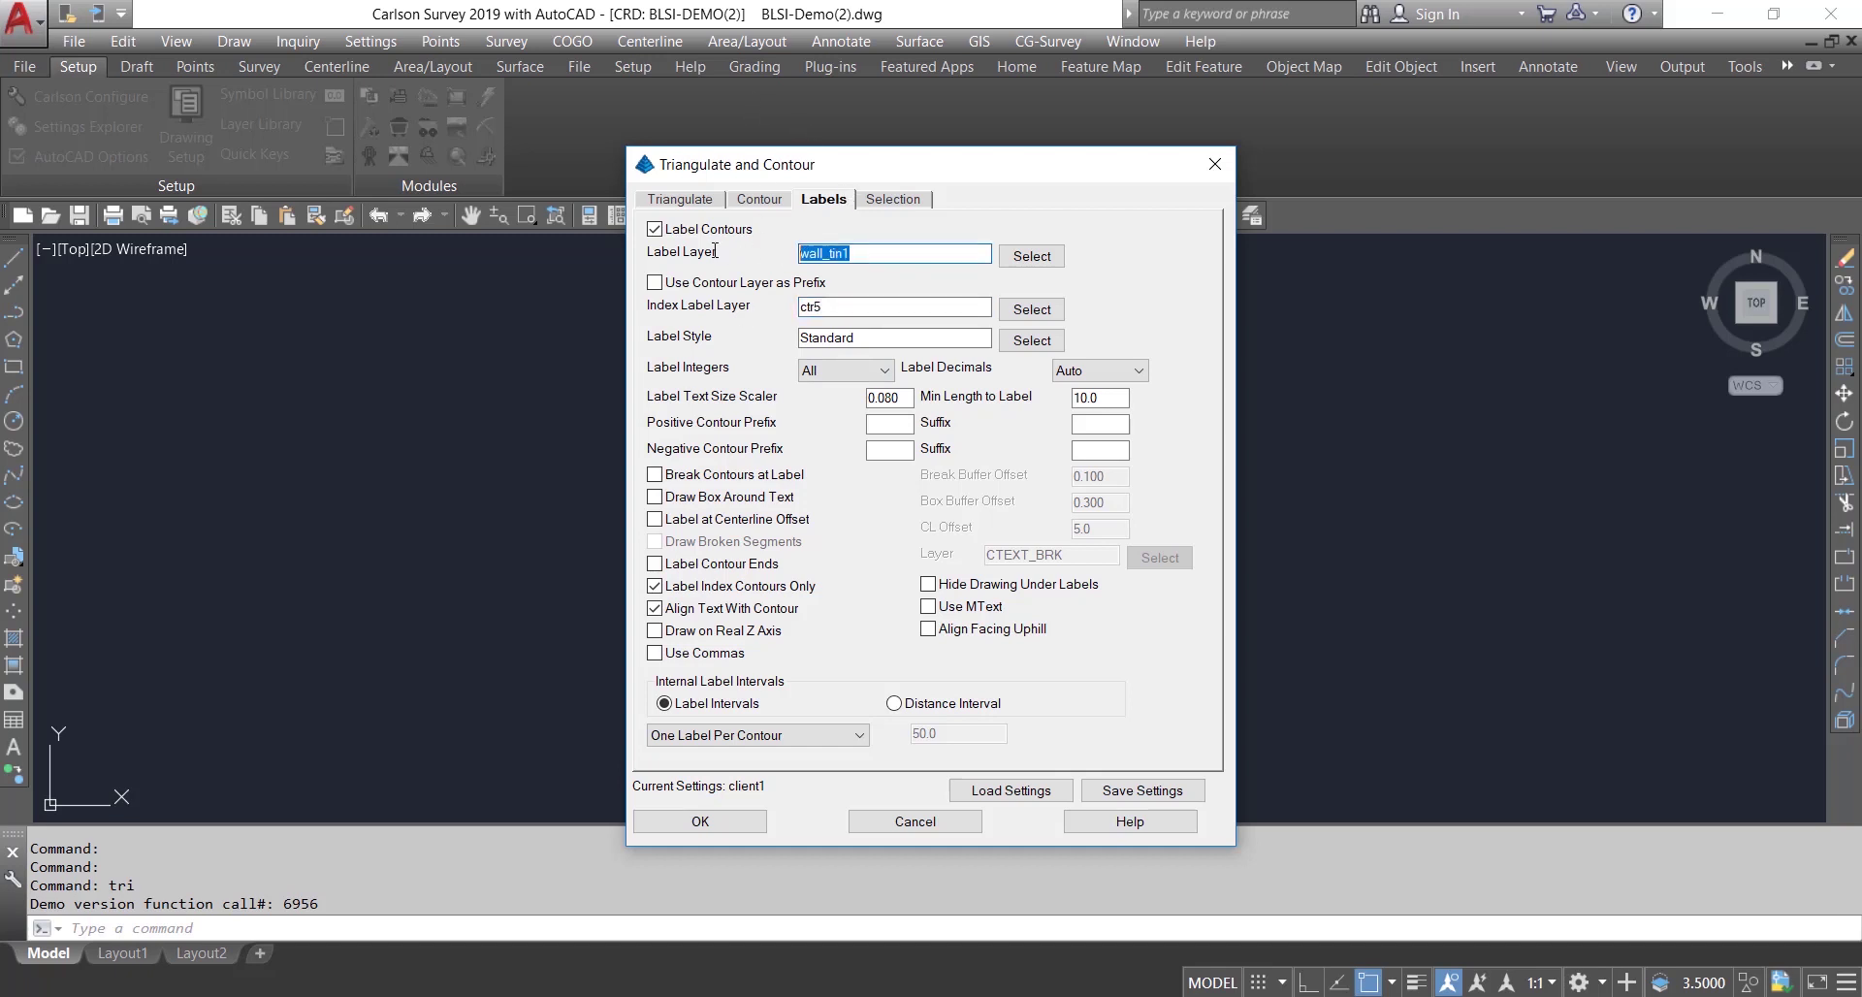
pyautogui.write('ctr1')
pyautogui.click(748, 824)
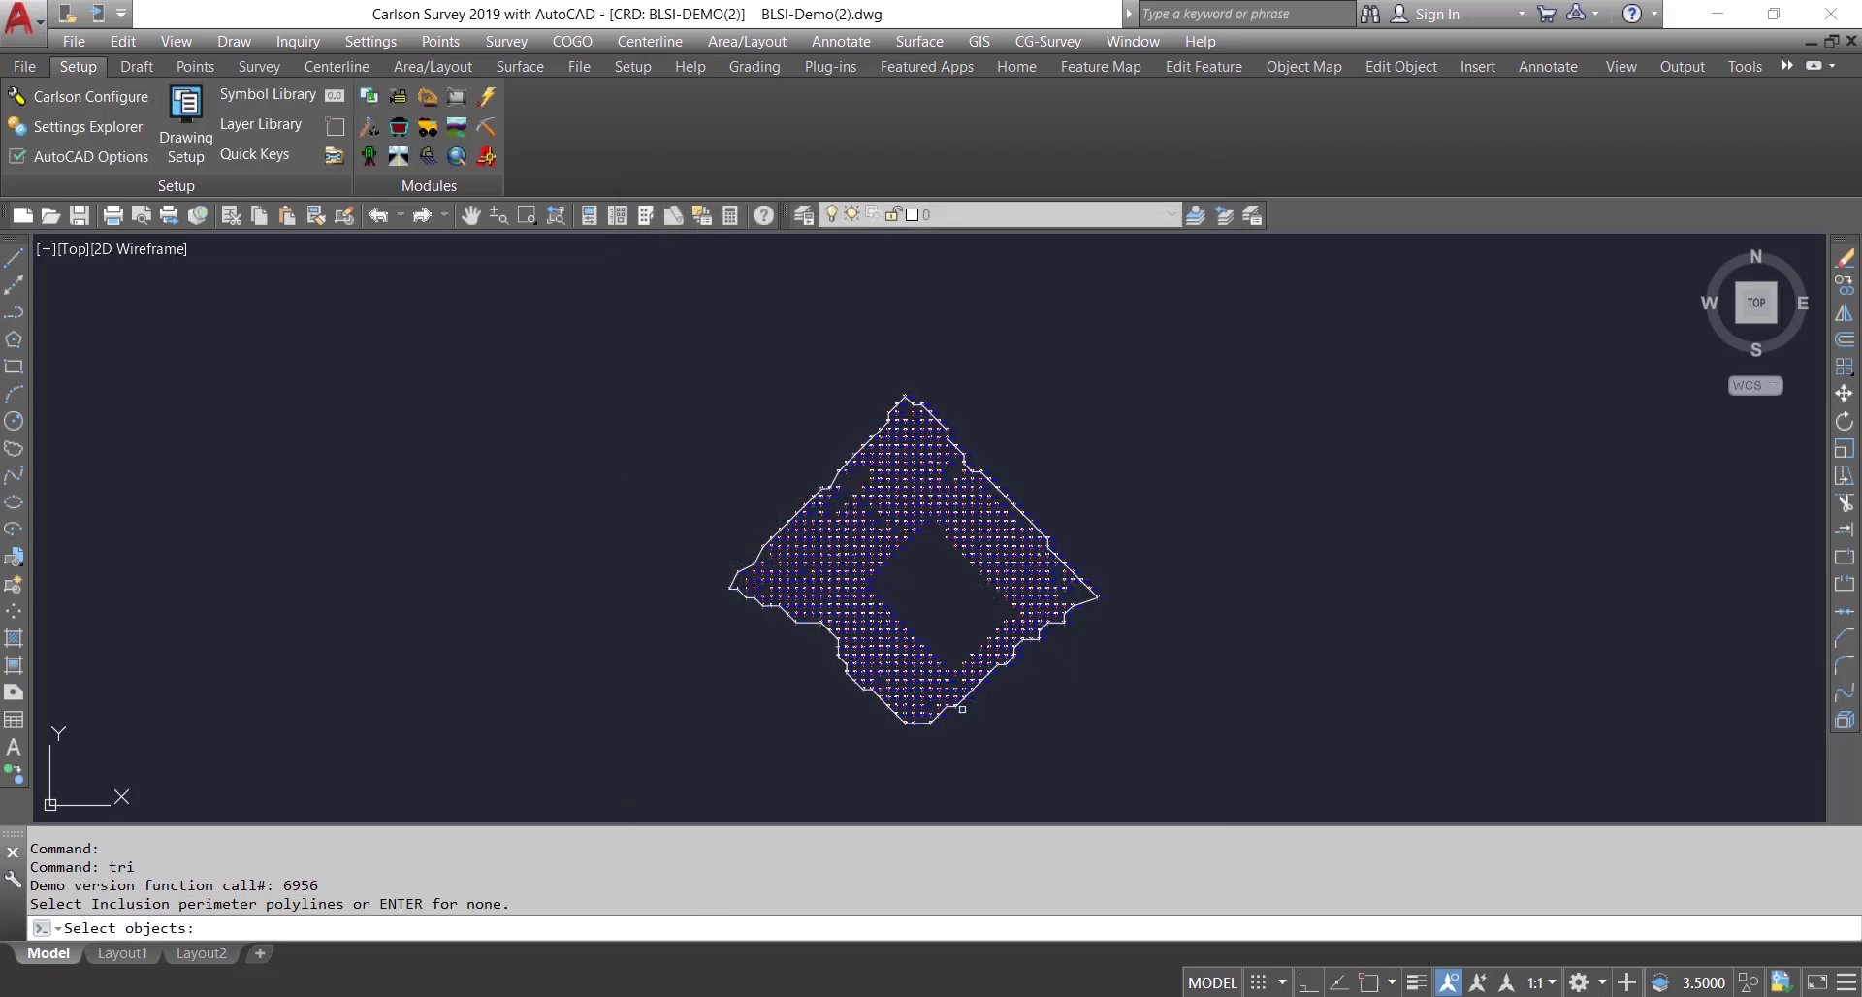
# Step: Use the perimeter polyline as the inclusion boundary, with no exclusion perimeter
pyautogui.click(959, 700)
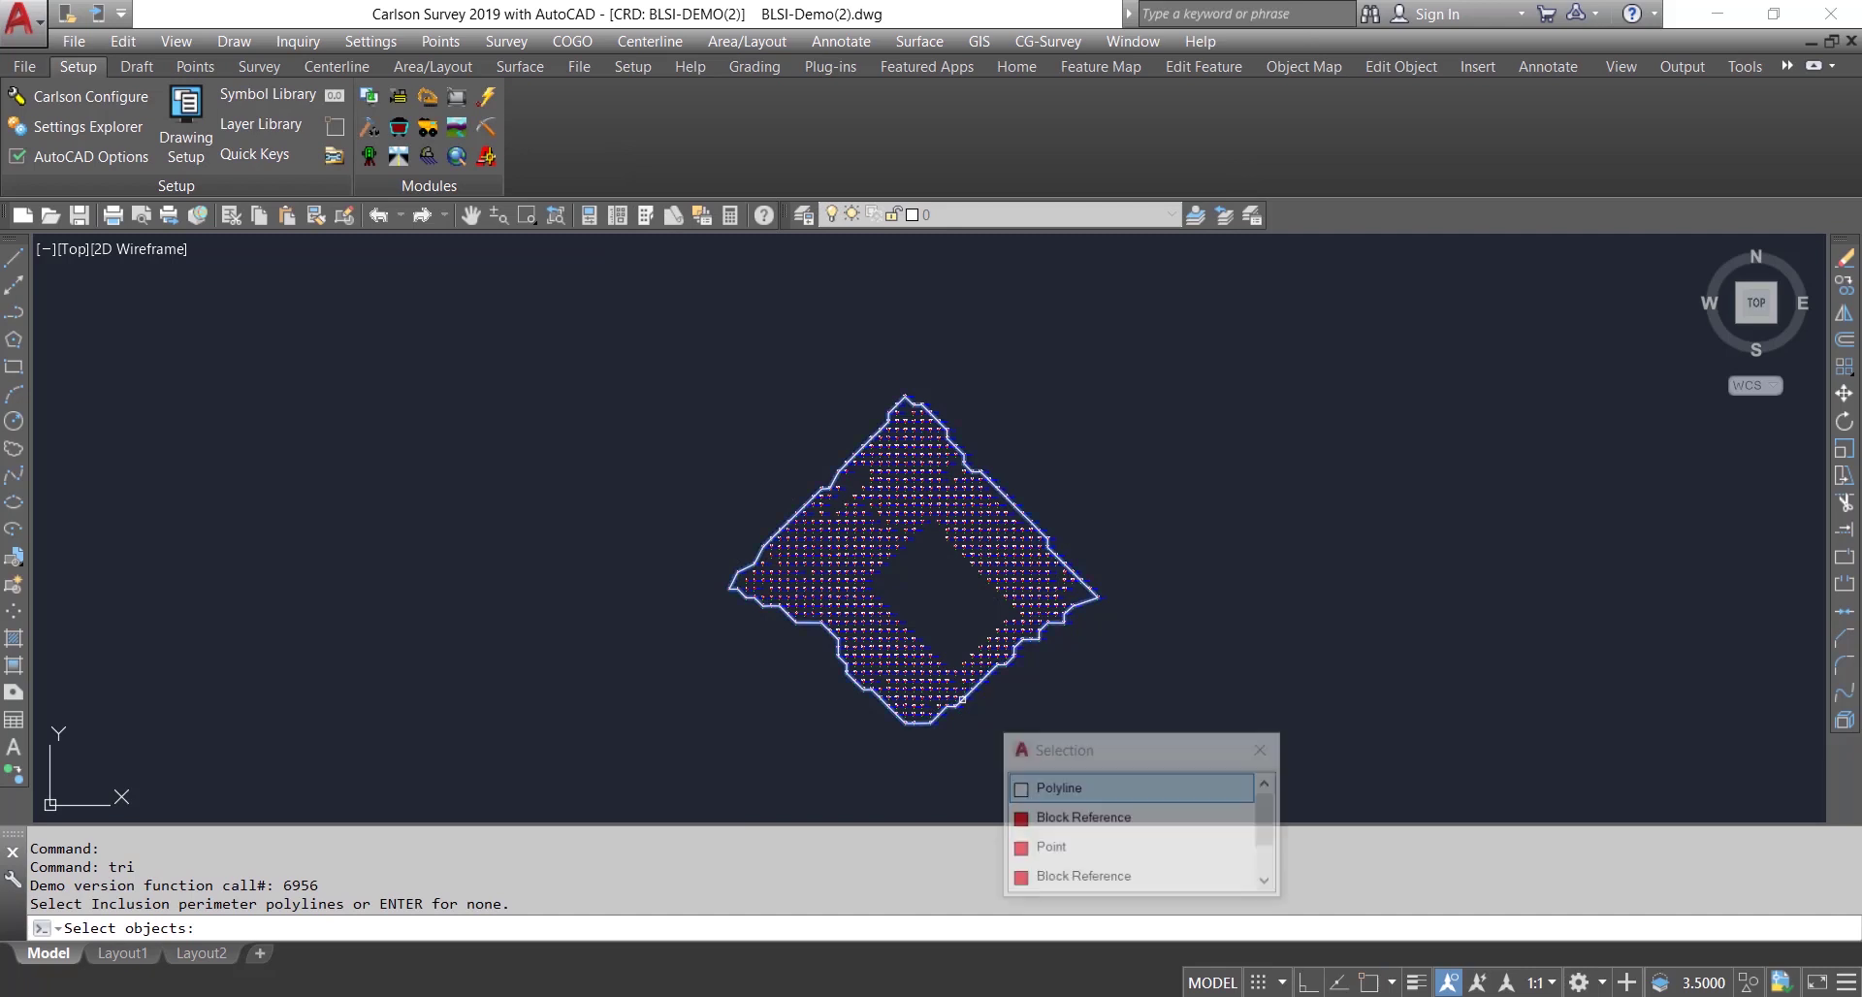
pyautogui.click(1057, 787)
pyautogui.press('Return')
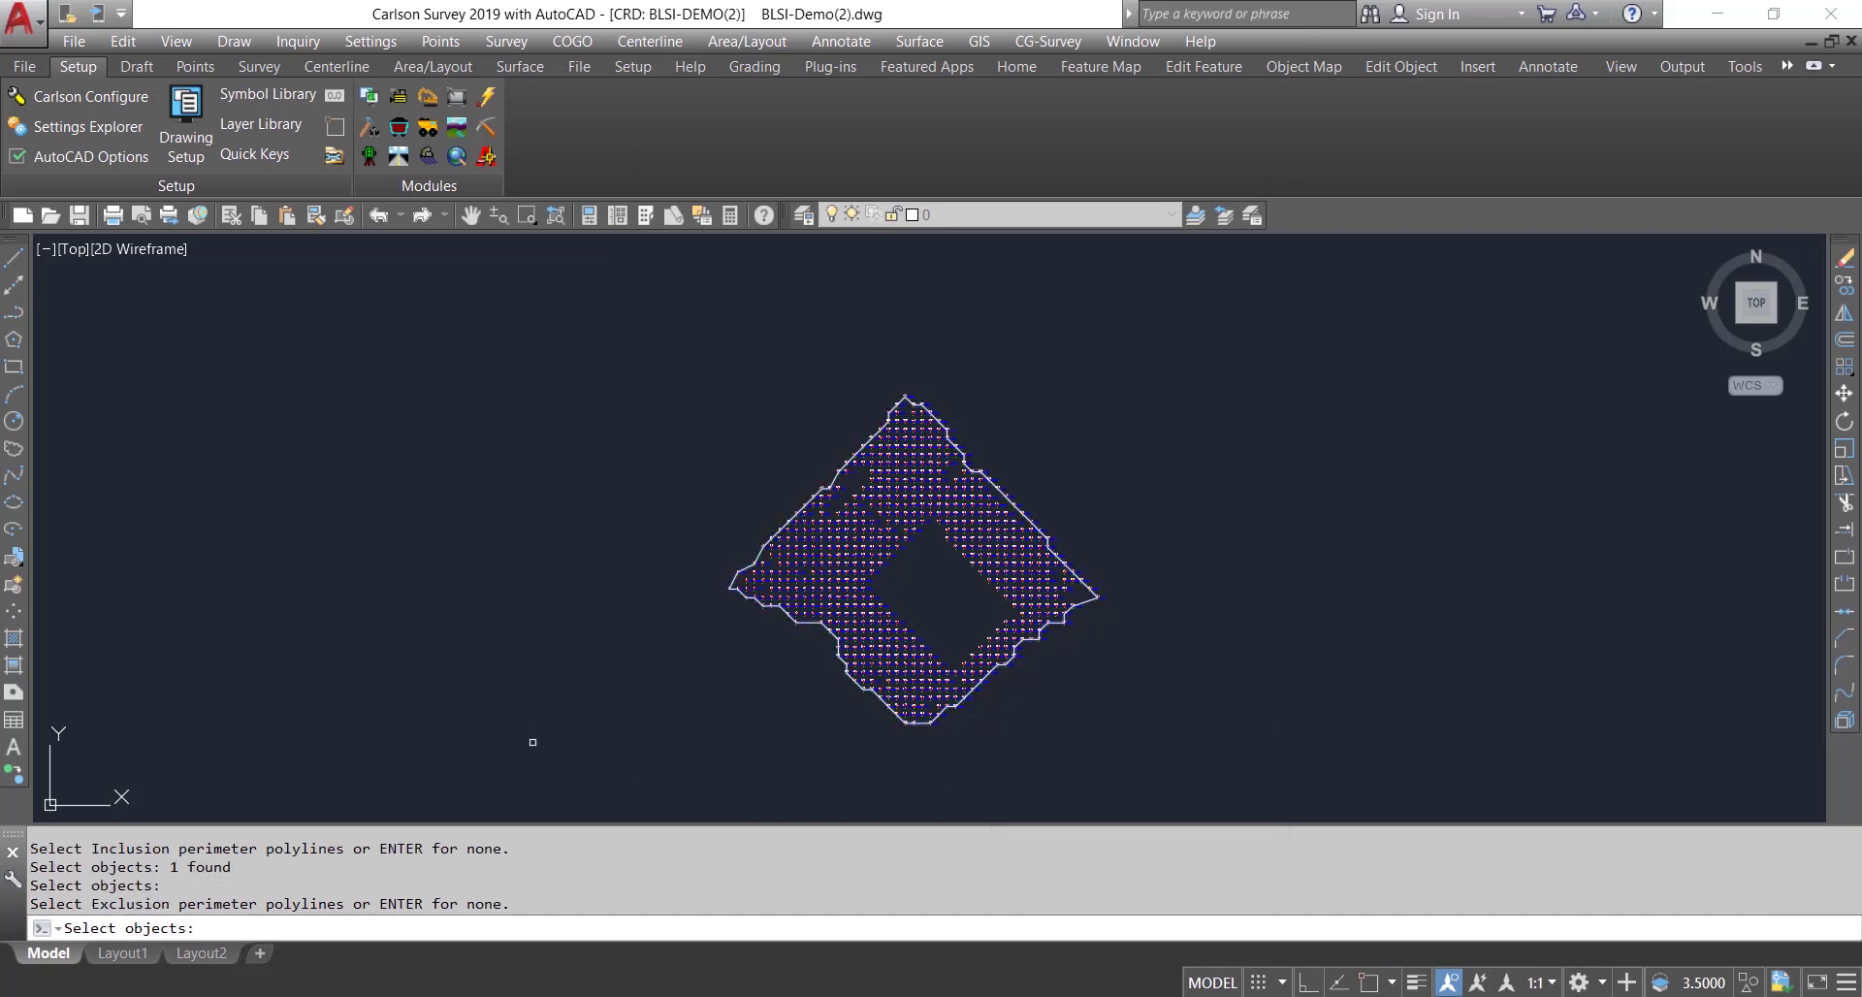
pyautogui.press('Return')
# Step: Window-select all grid points to build the triangulation and contours, then zoom to the whole surface
pyautogui.click(587, 783)
pyautogui.click(1254, 324)
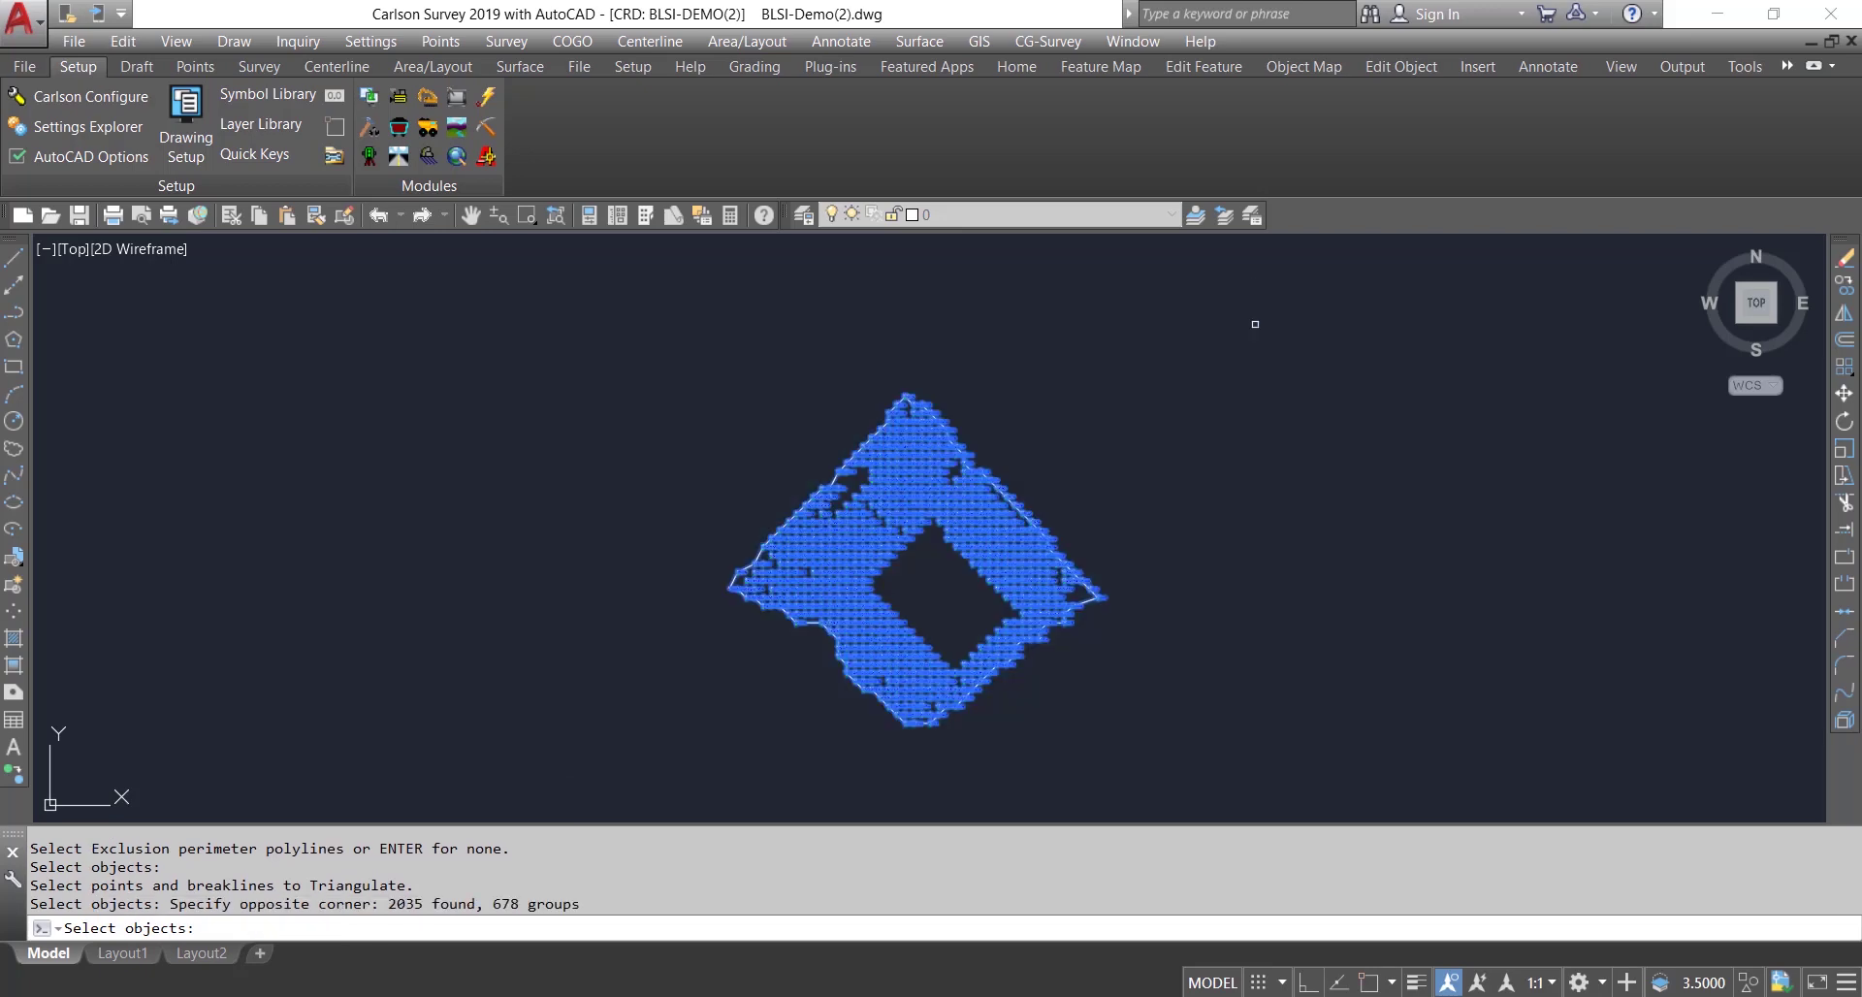
pyautogui.press('Return')
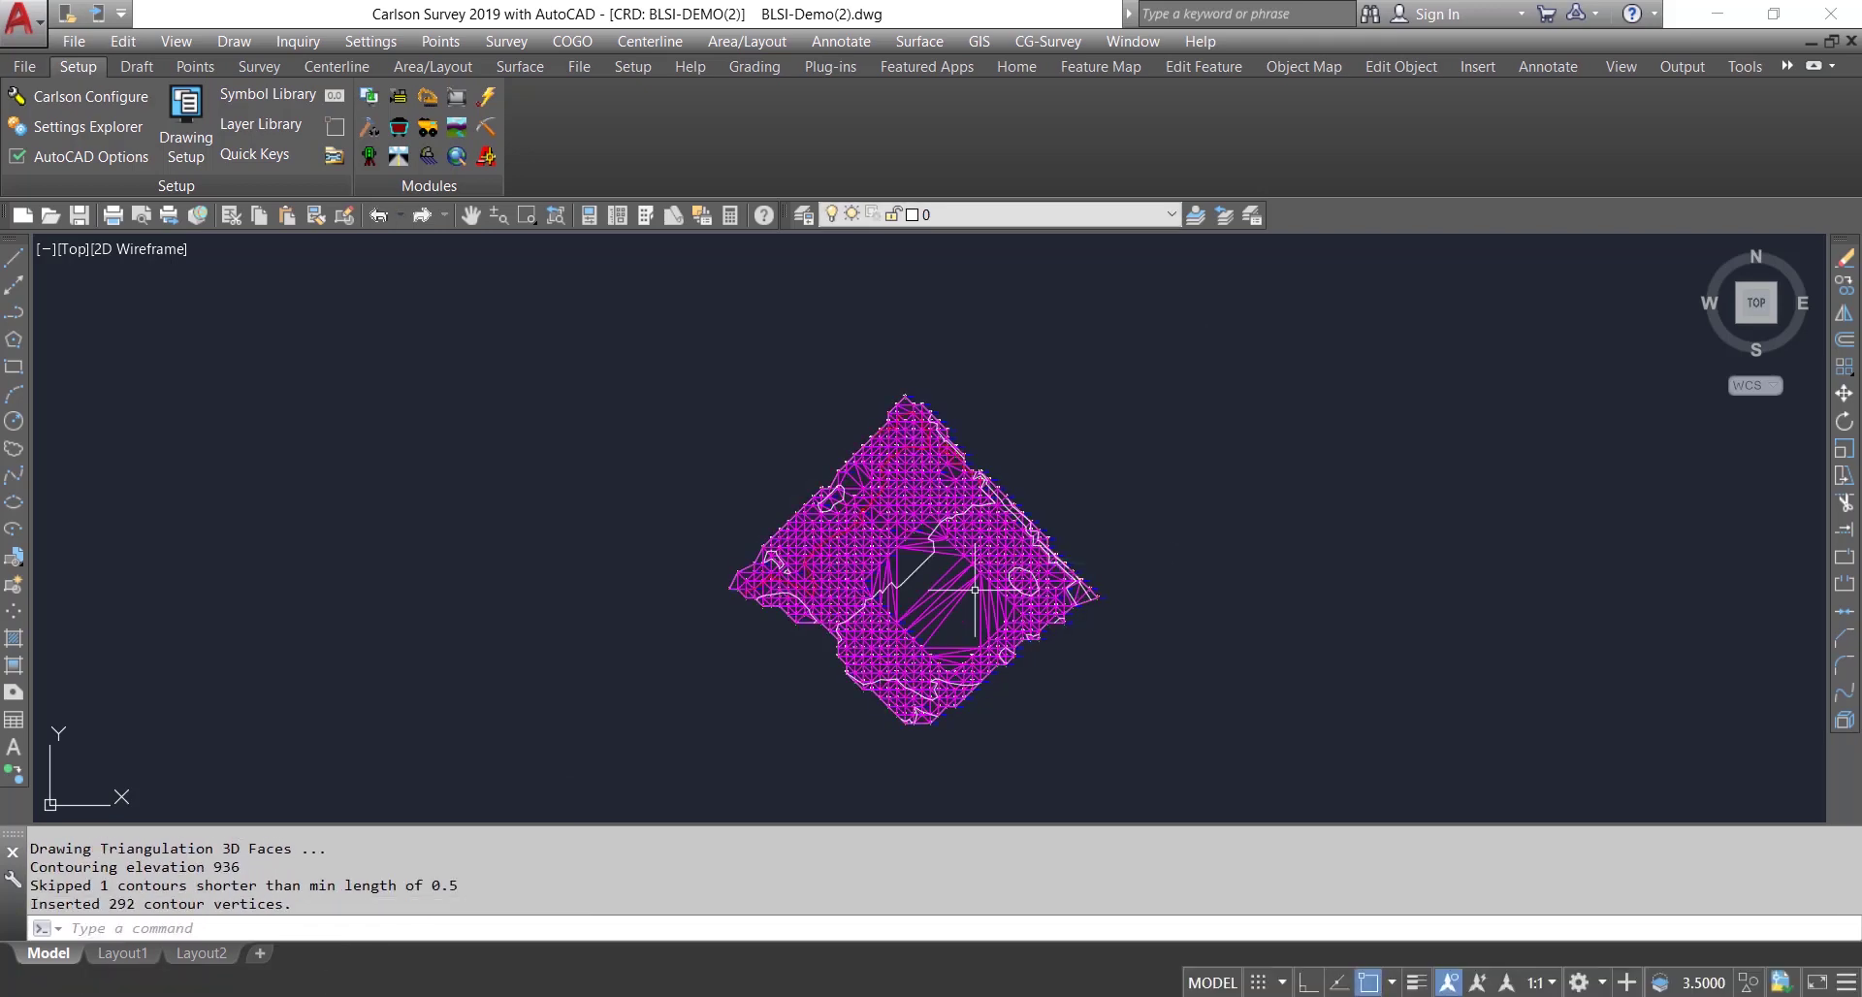
pyautogui.scroll(6, 850, 533)
pyautogui.scroll(4, 894, 475)
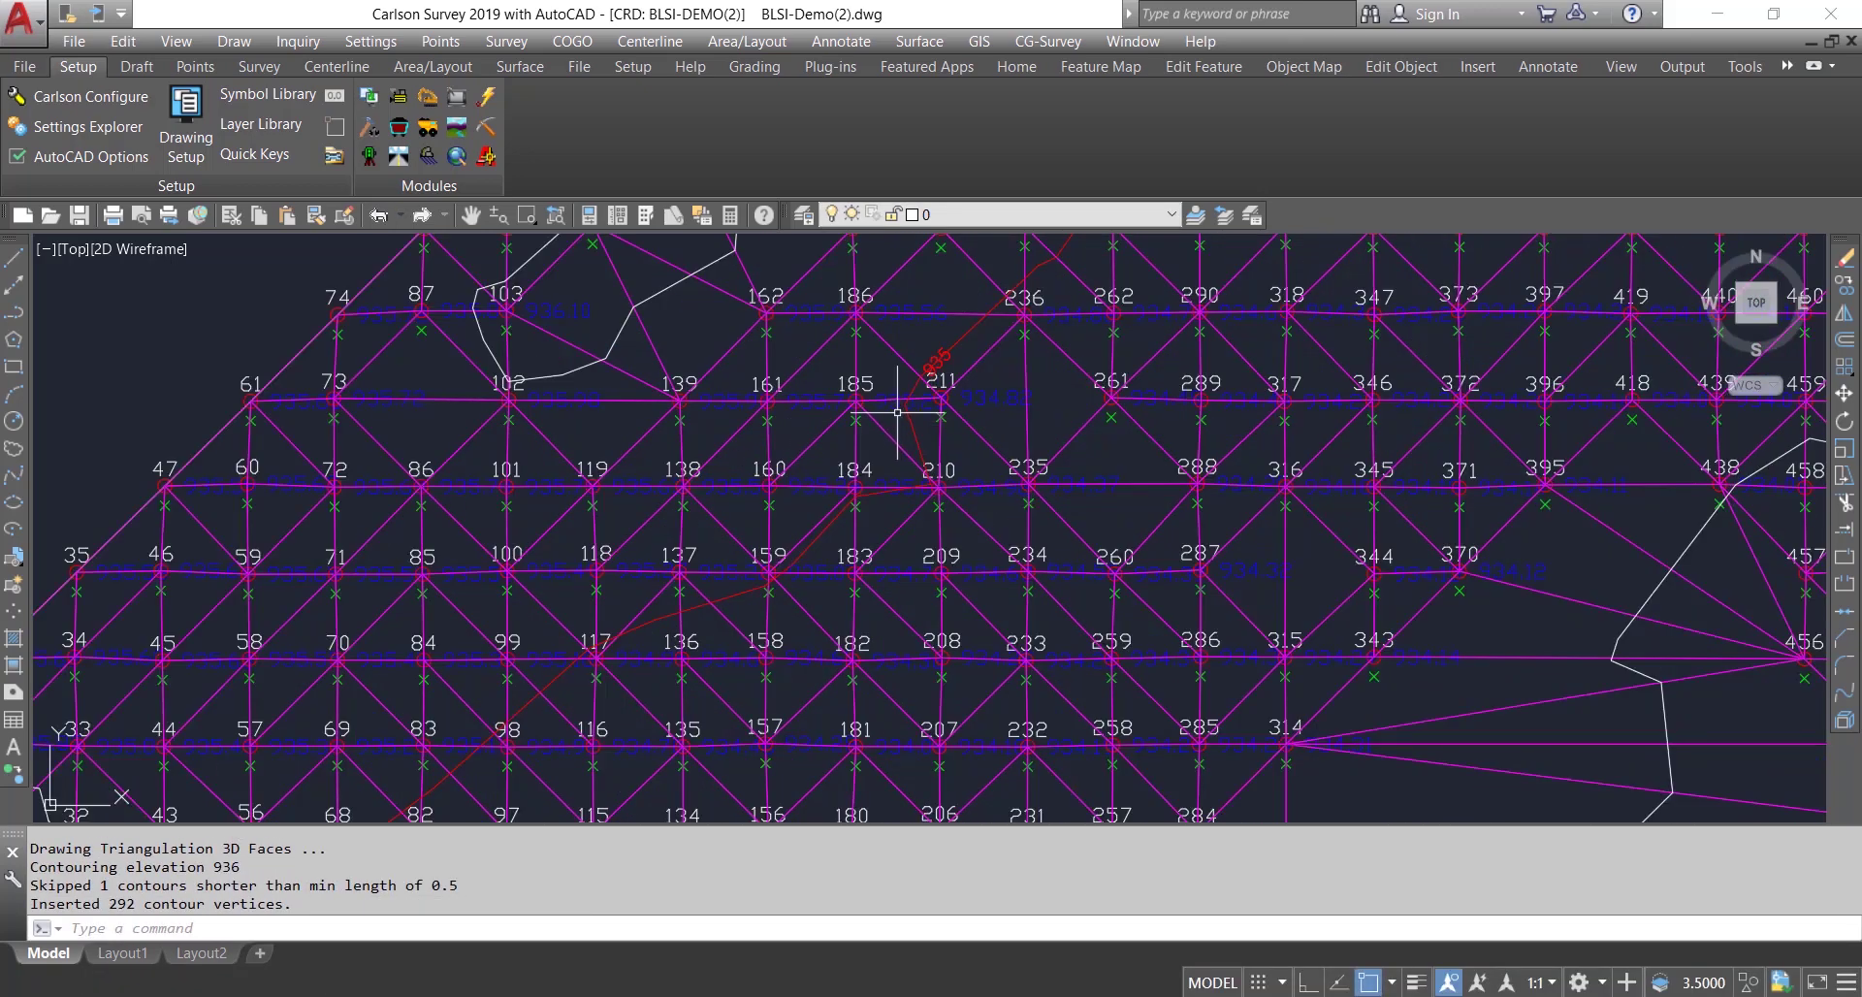
pyautogui.middleClick(784, 487)
pyautogui.middleClick(784, 486)
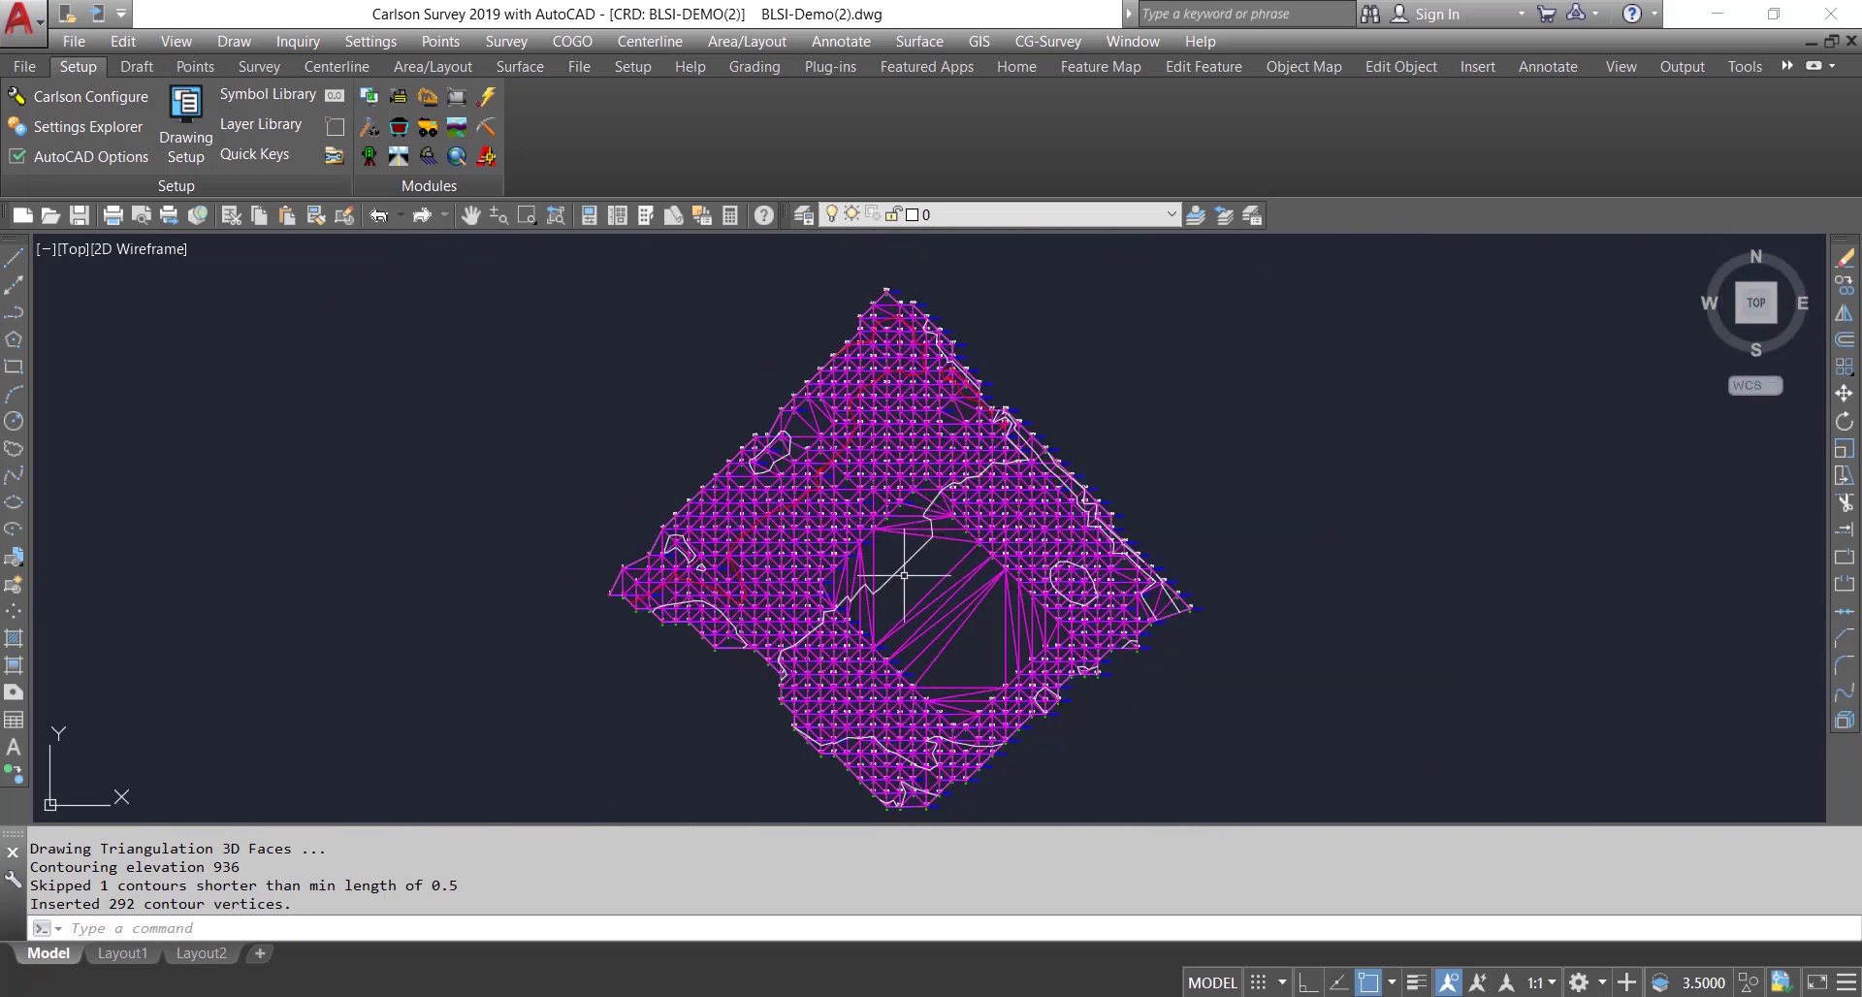
pyautogui.write('LOFF')
# Step: Freeze layer TRI with LOFF by picking a triangulation face
pyautogui.press('Return')
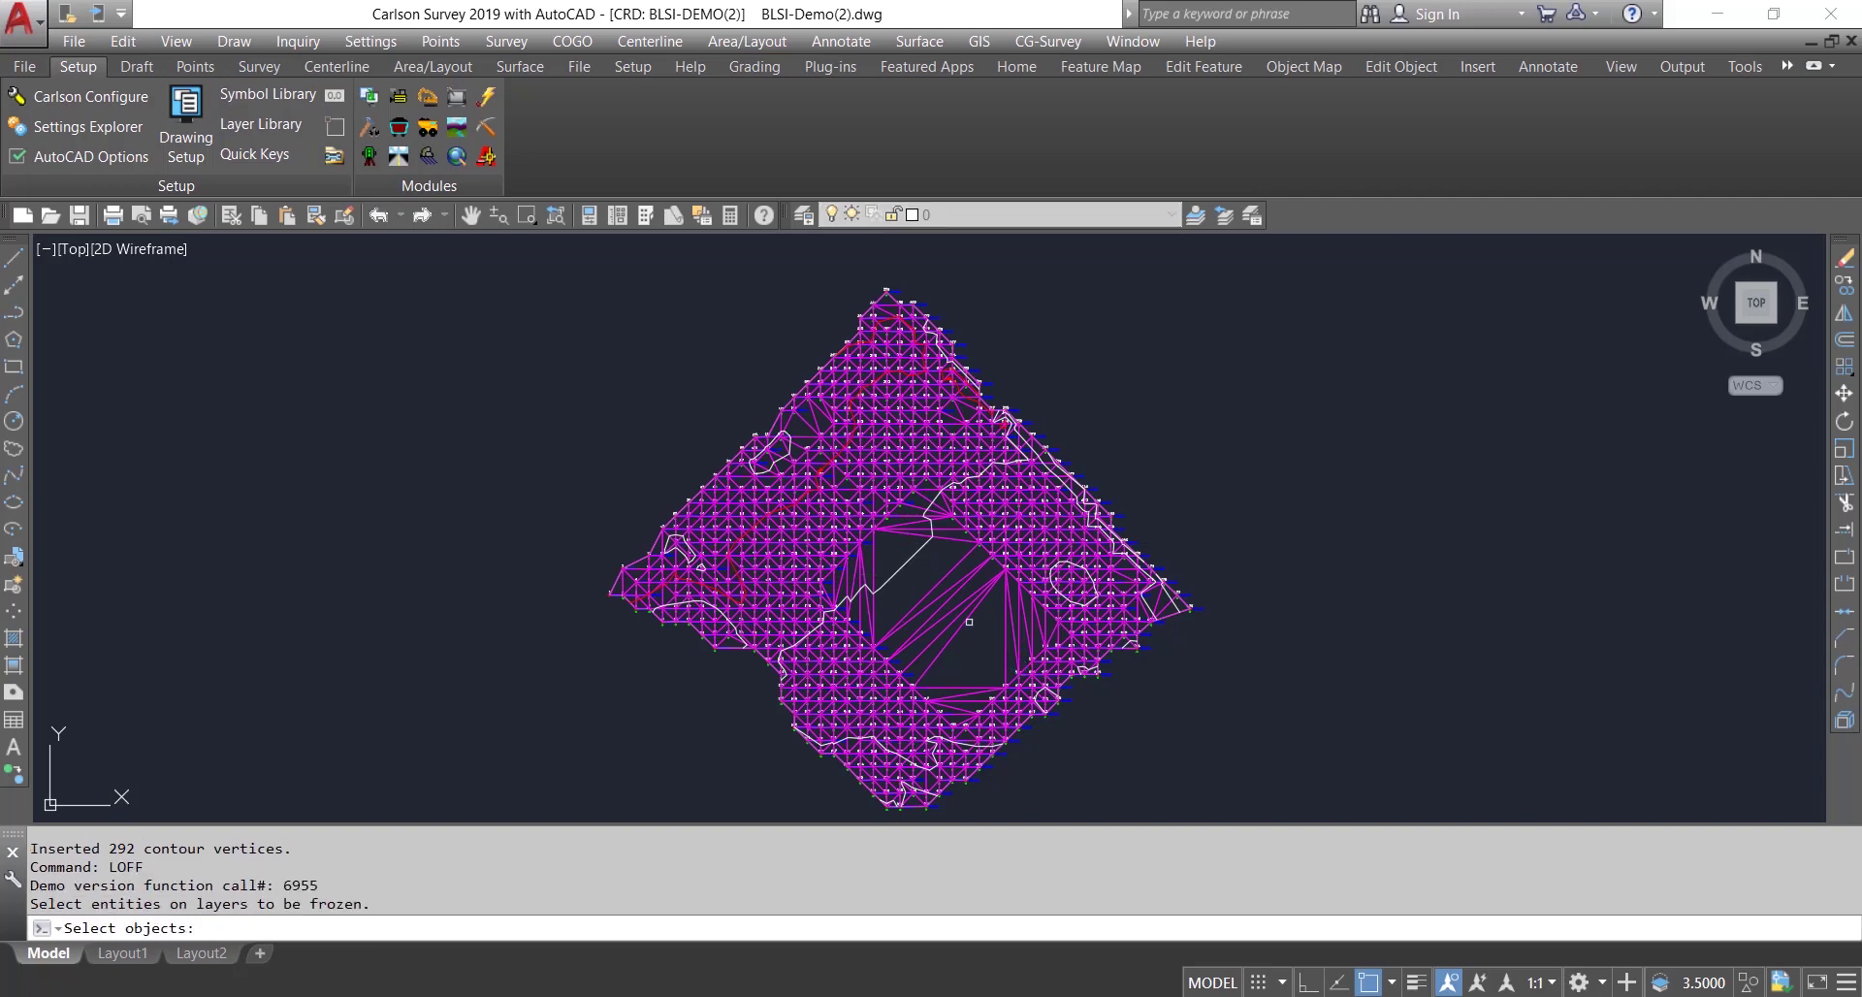
pyautogui.click(963, 614)
pyautogui.press('Return')
pyautogui.press('Return')
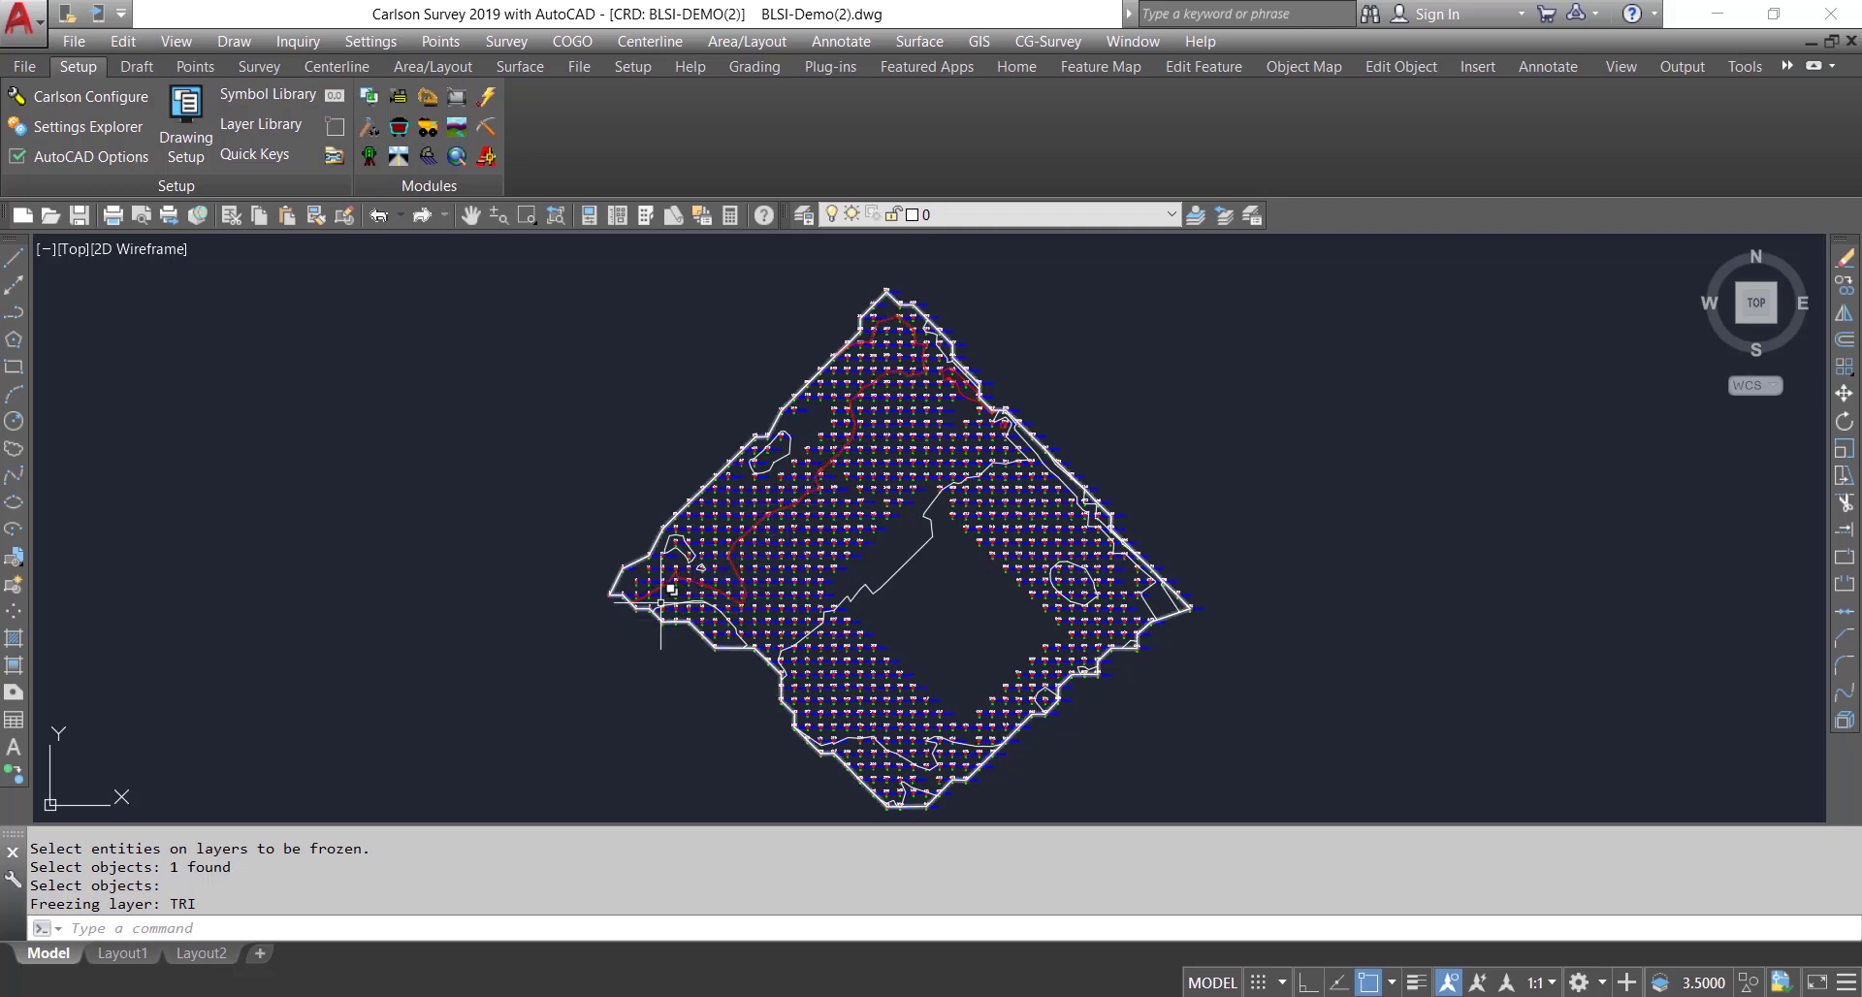
# Step: Zoom and pan around the drawing to inspect the contours over the grid points
pyautogui.scroll(5, 676, 531)
pyautogui.scroll(4, 676, 531)
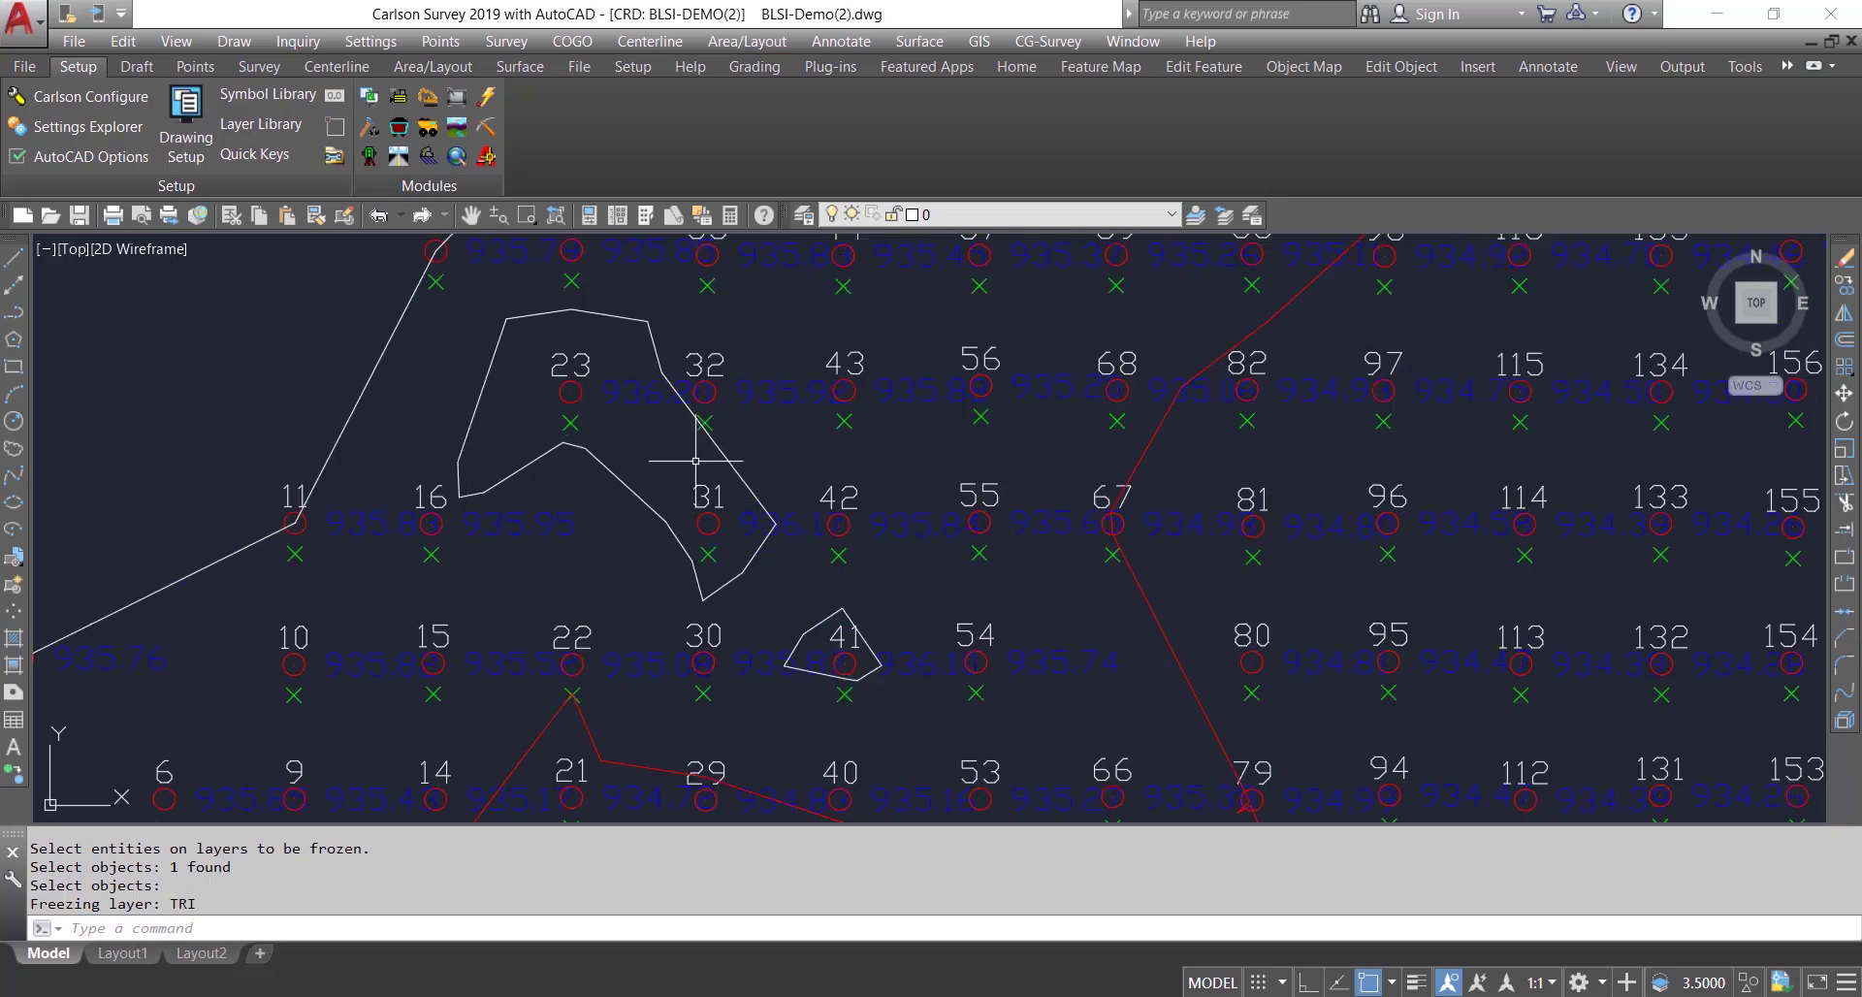
pyautogui.scroll(-6, 674, 461)
pyautogui.scroll(-6, 674, 460)
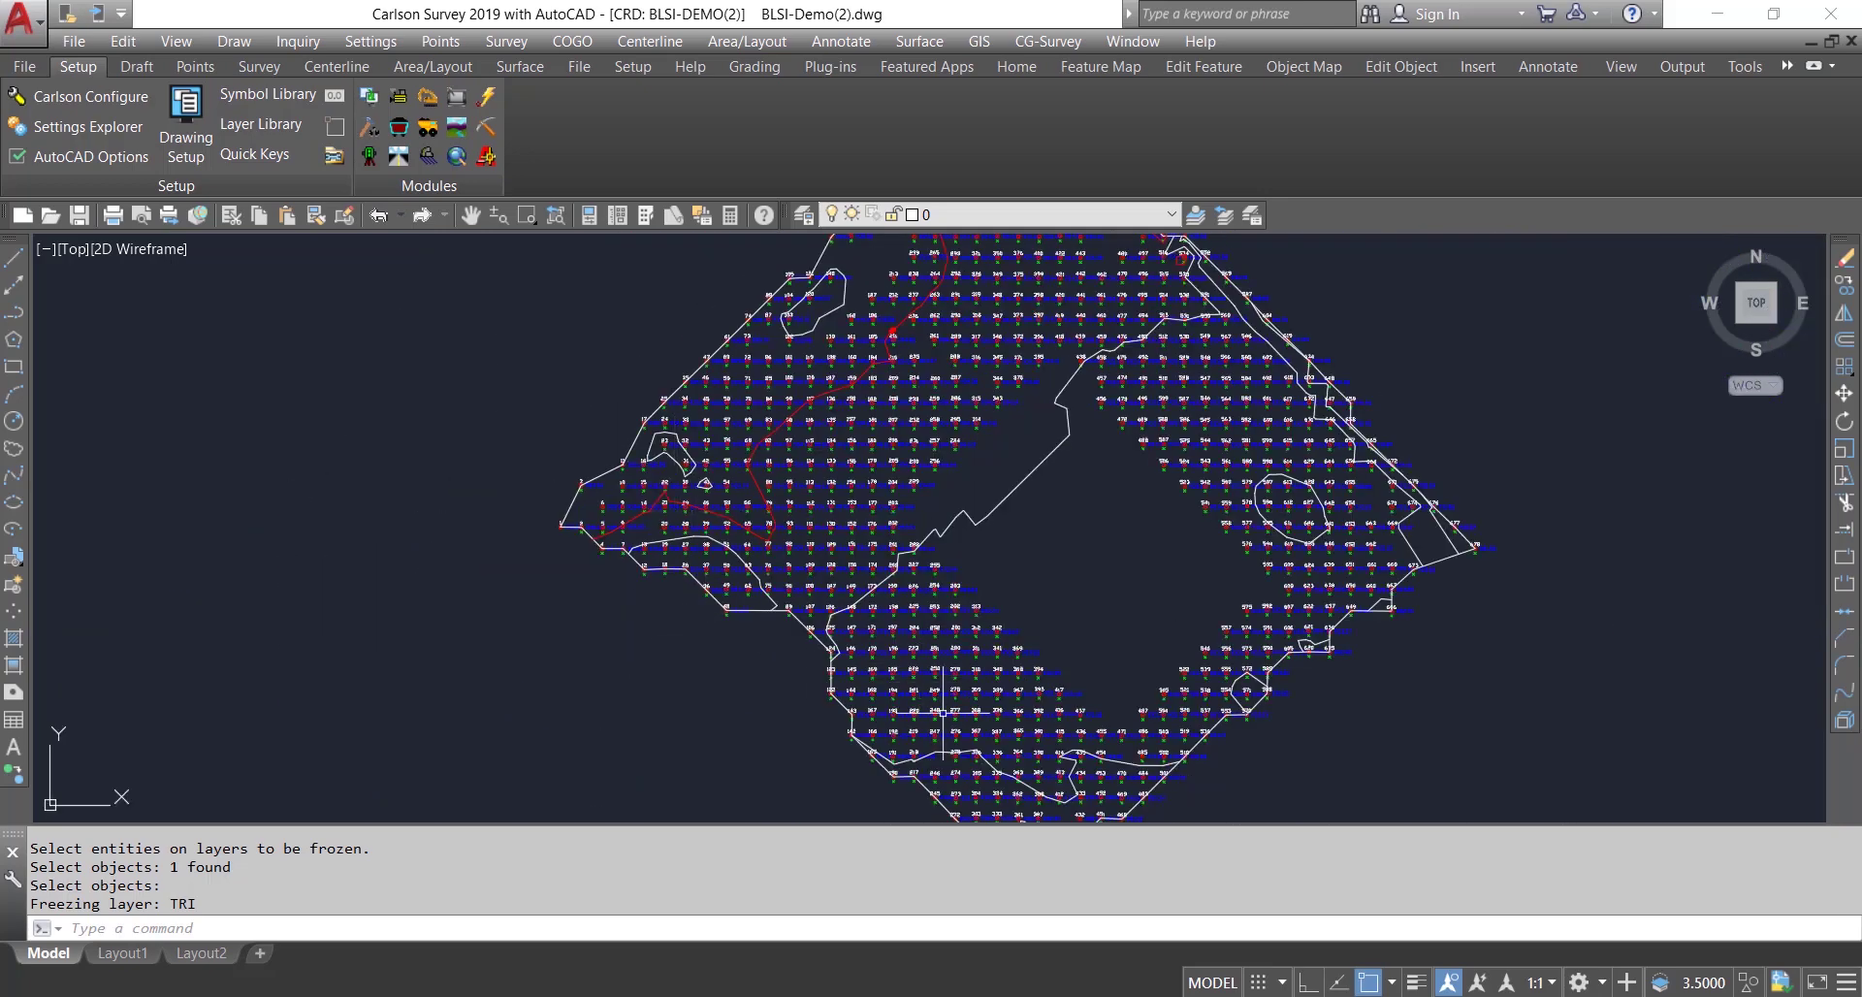
pyautogui.scroll(-2, 1101, 621)
pyautogui.moveTo(1102, 622)
pyautogui.mouseDown(button='middle')
pyautogui.moveTo(1084, 673)
pyautogui.moveTo(1056, 486)
pyautogui.mouseUp(button='middle')
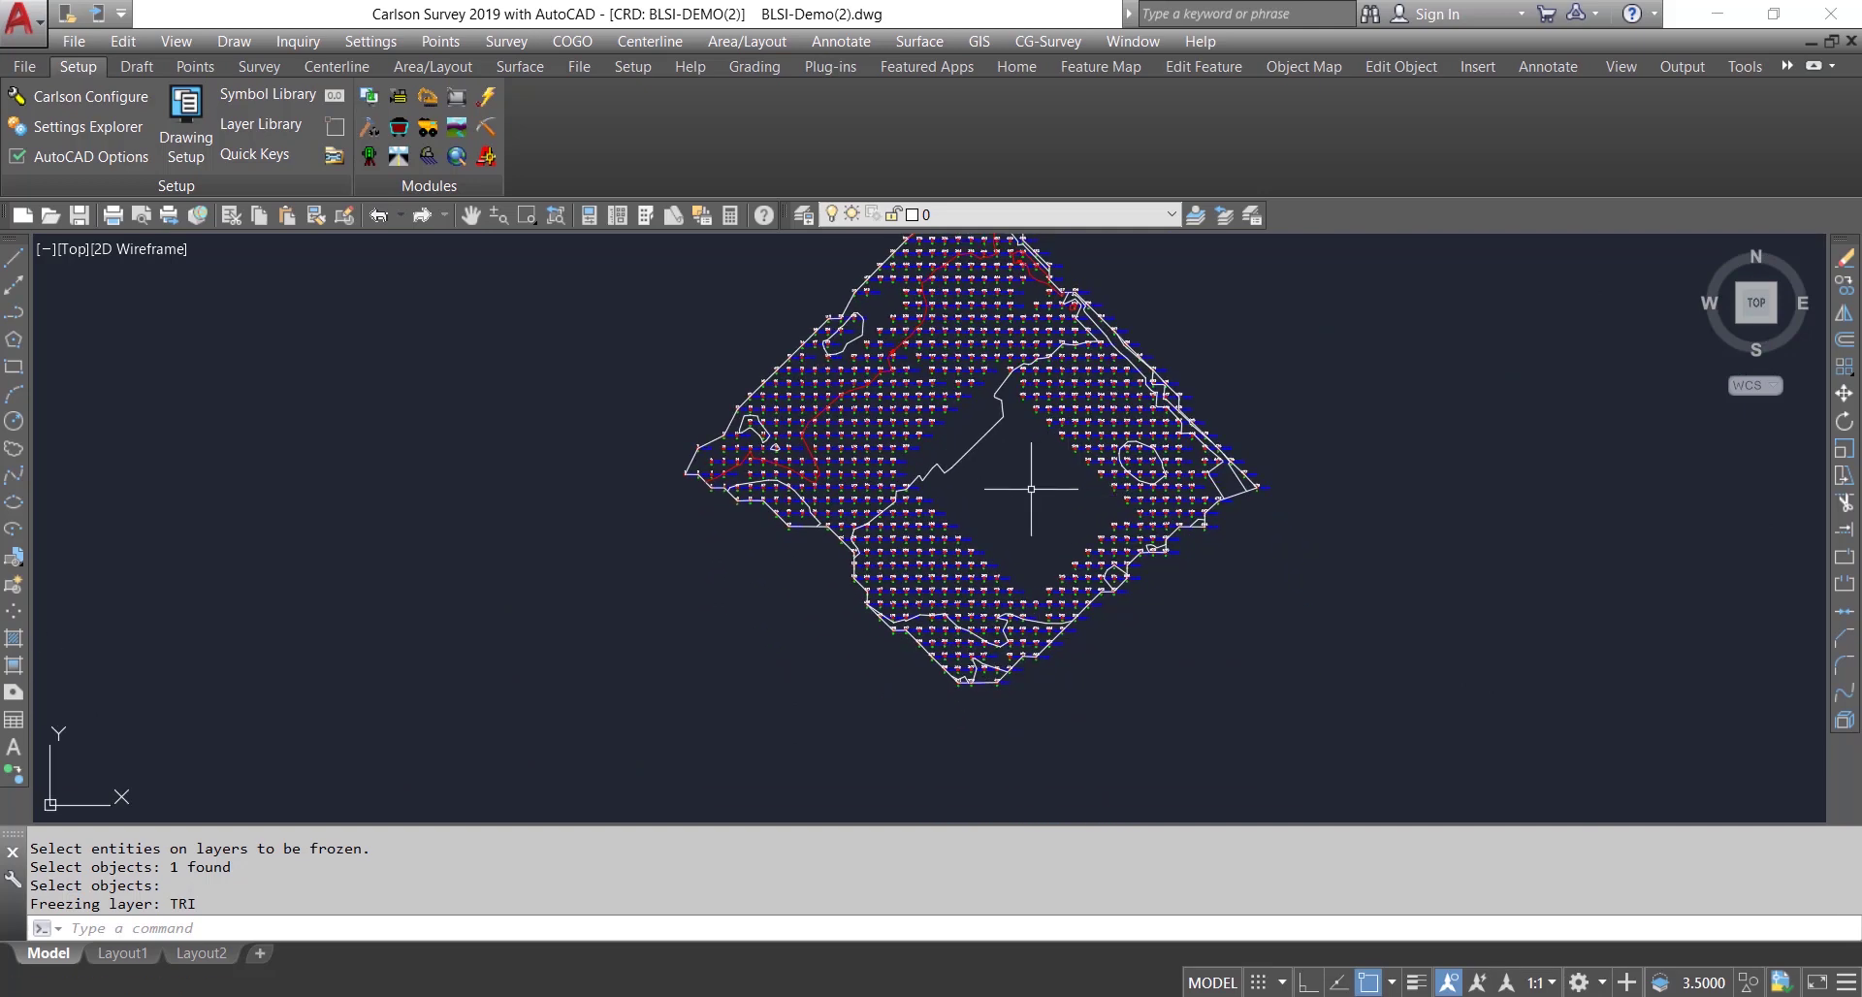
pyautogui.scroll(-2, 1026, 490)
pyautogui.moveTo(1019, 493); pyautogui.dragTo(992, 534, button='middle')
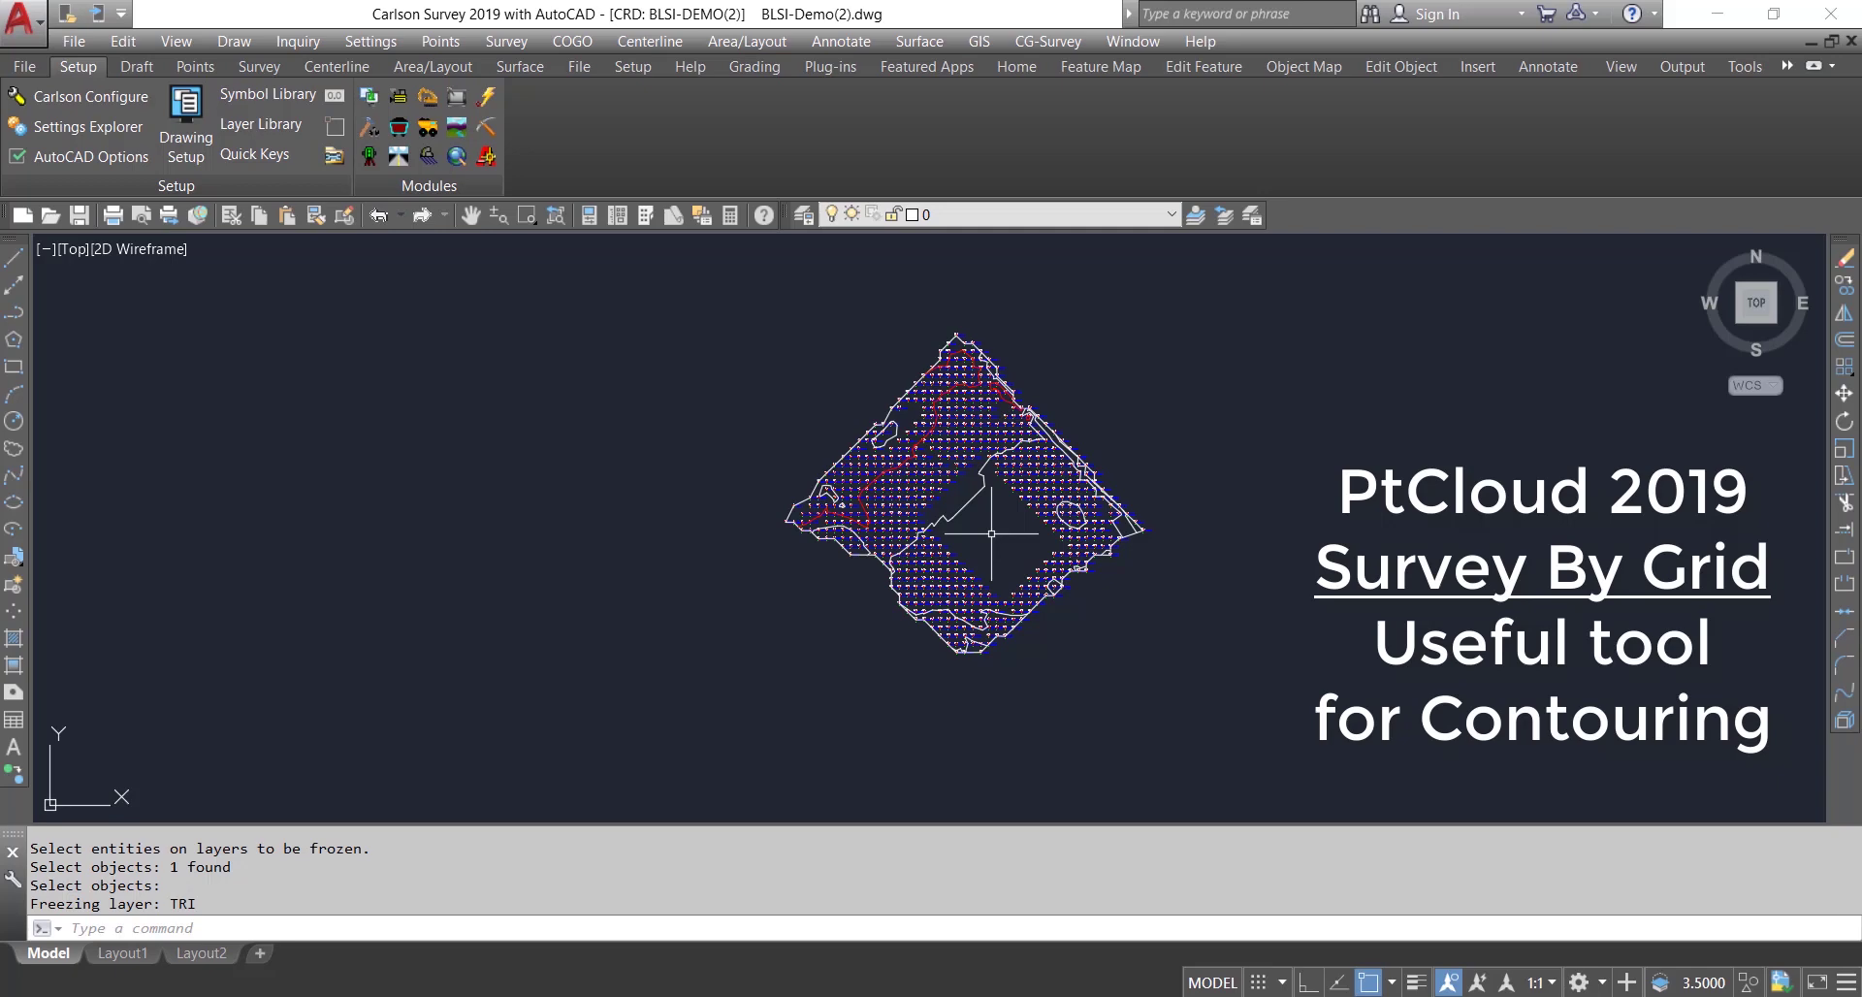
pyautogui.scroll(4, 984, 495)
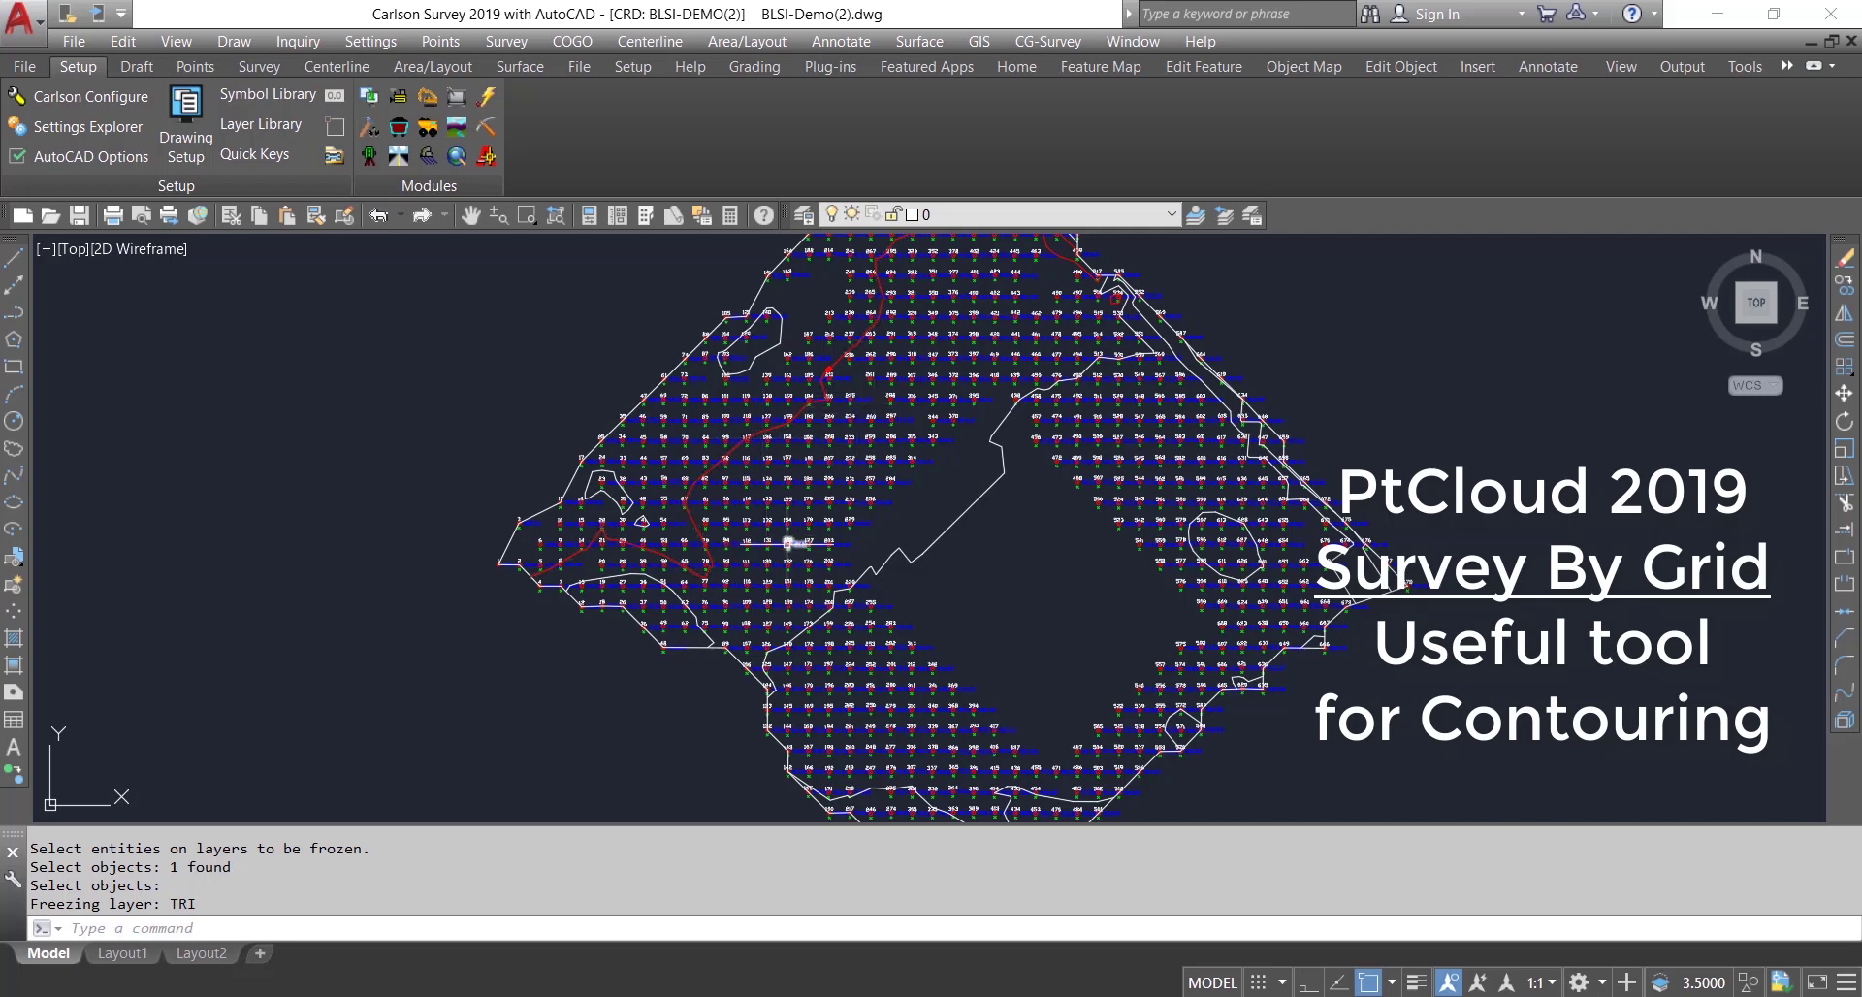
pyautogui.scroll(-2, 787, 543)
pyautogui.scroll(-3, 787, 543)
pyautogui.moveTo(787, 543)
pyautogui.mouseDown(button='middle')
pyautogui.moveTo(728, 496)
pyautogui.moveTo(761, 522)
pyautogui.mouseUp(button='middle')
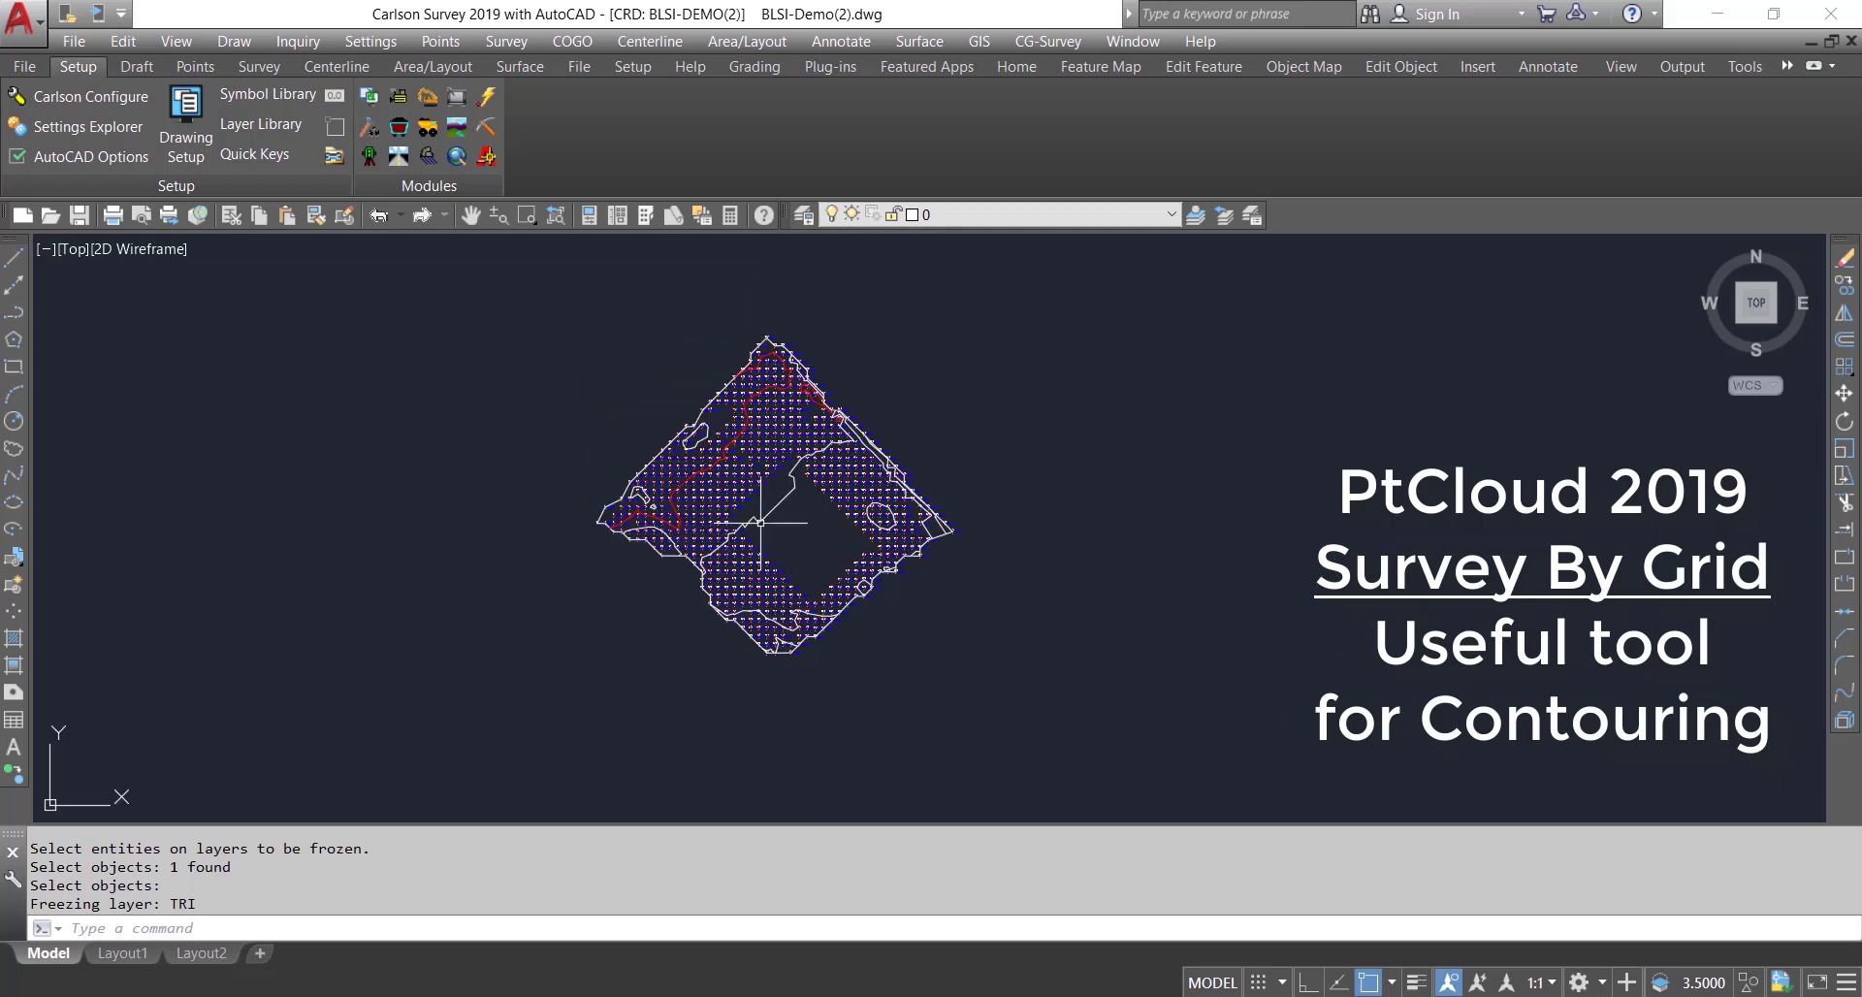